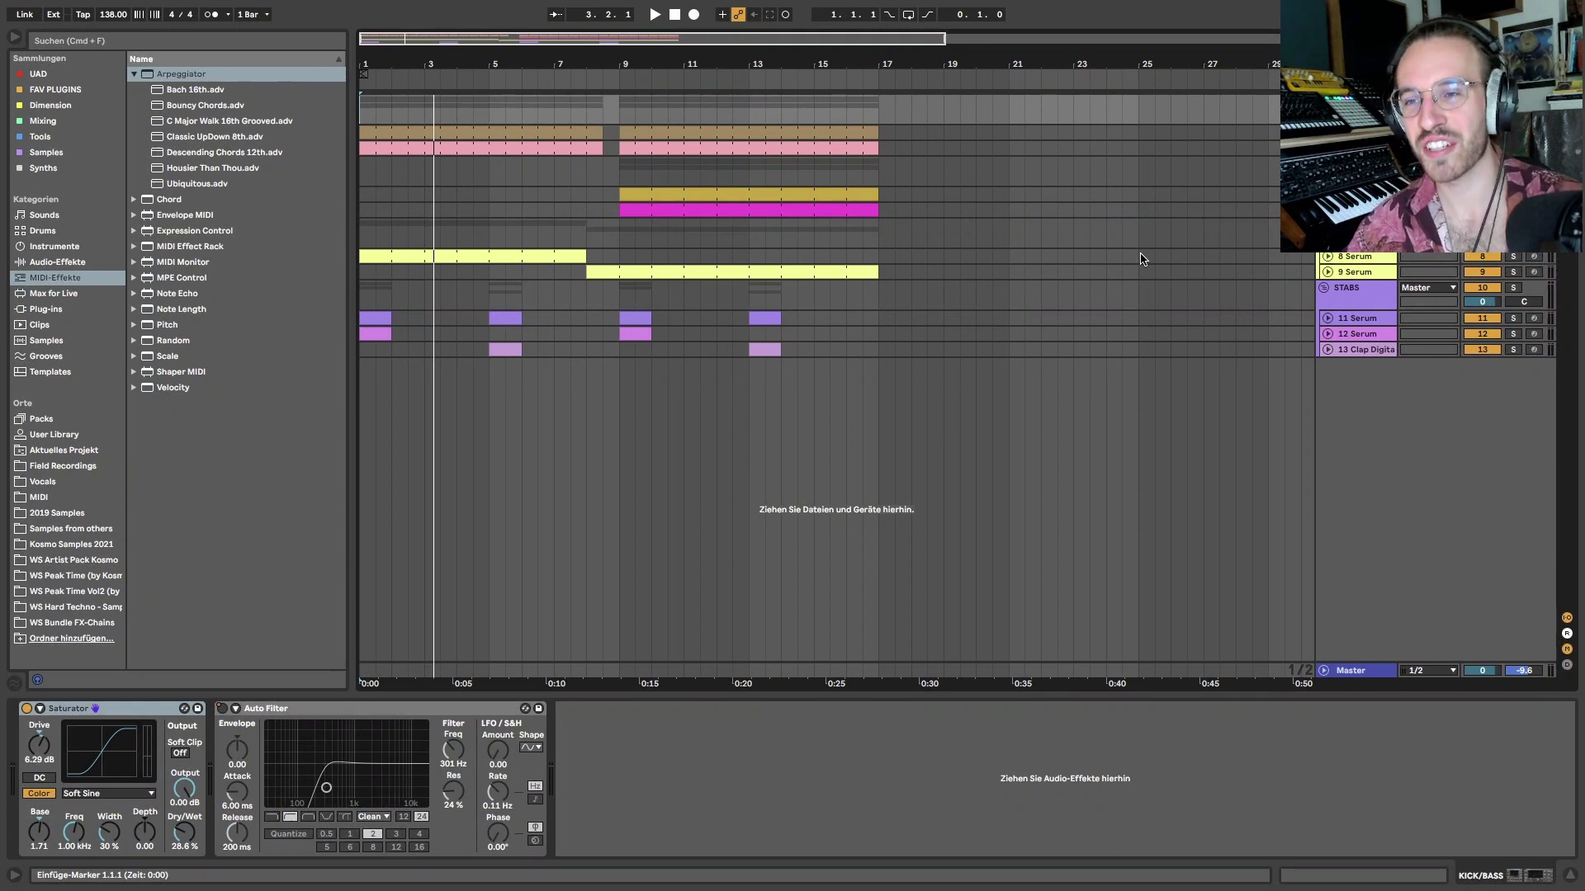
# Play the whole 16-bar arrangement from bar 1 to hear the track in context
pyautogui.press('w')
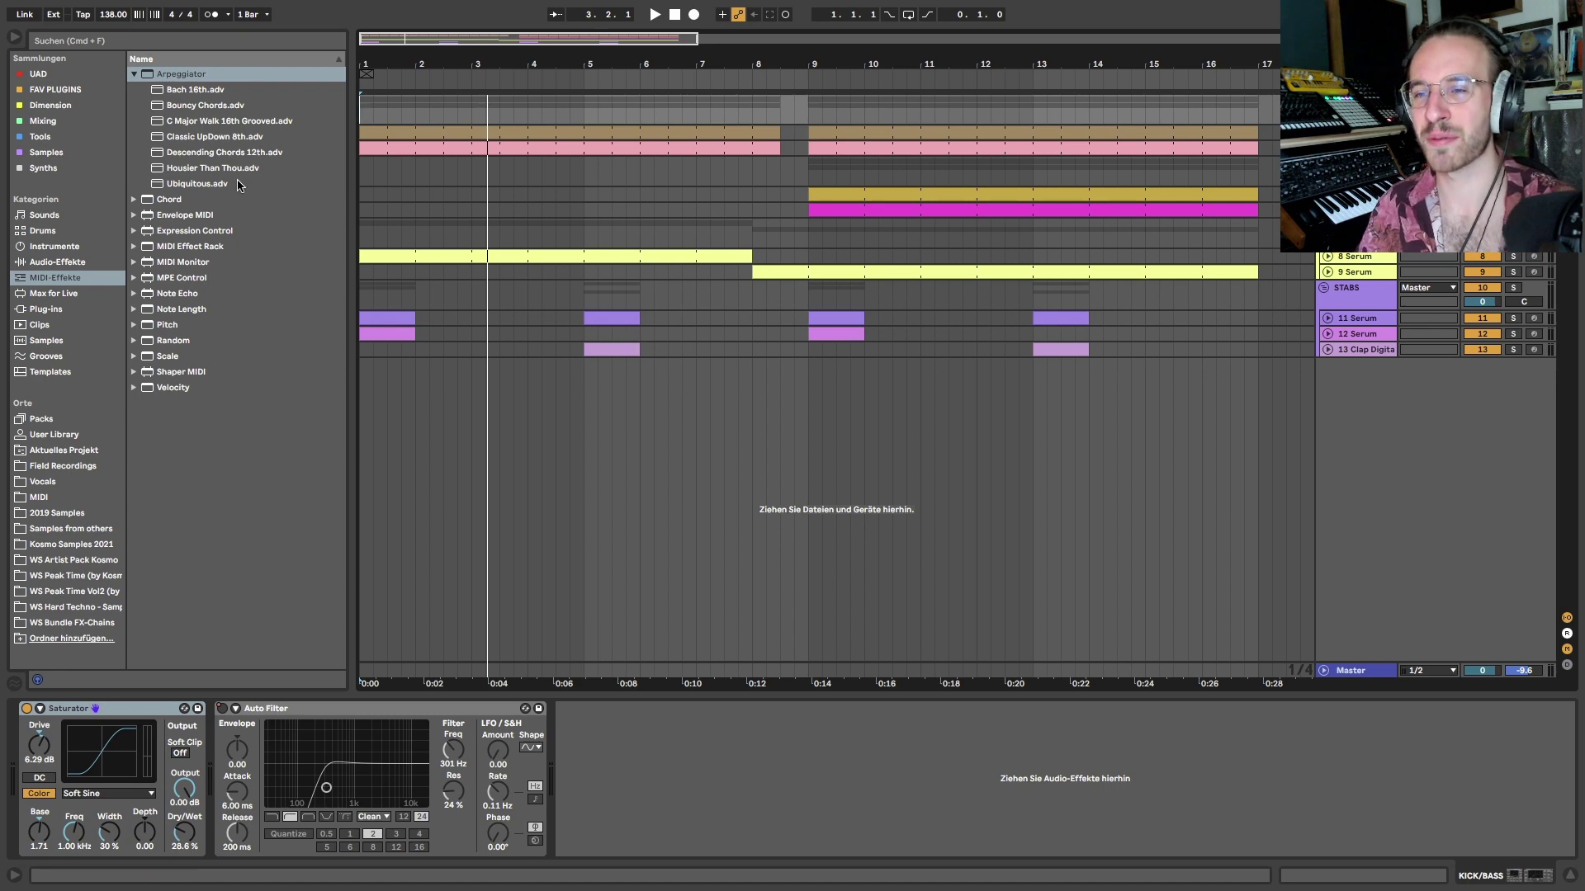
pyautogui.click(360, 113)
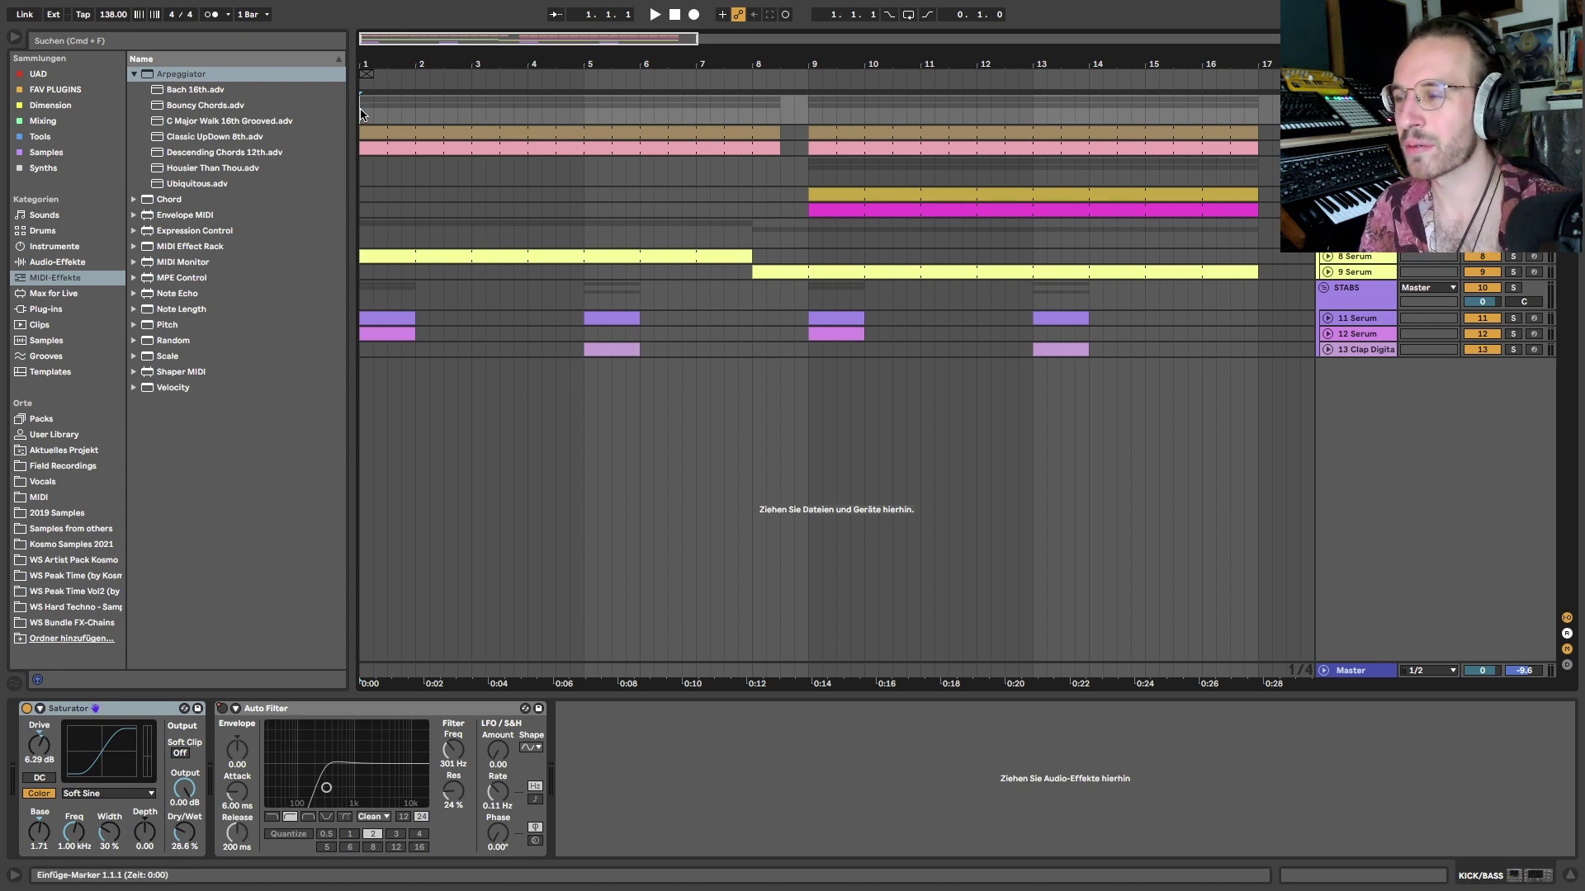
pyautogui.press('space')
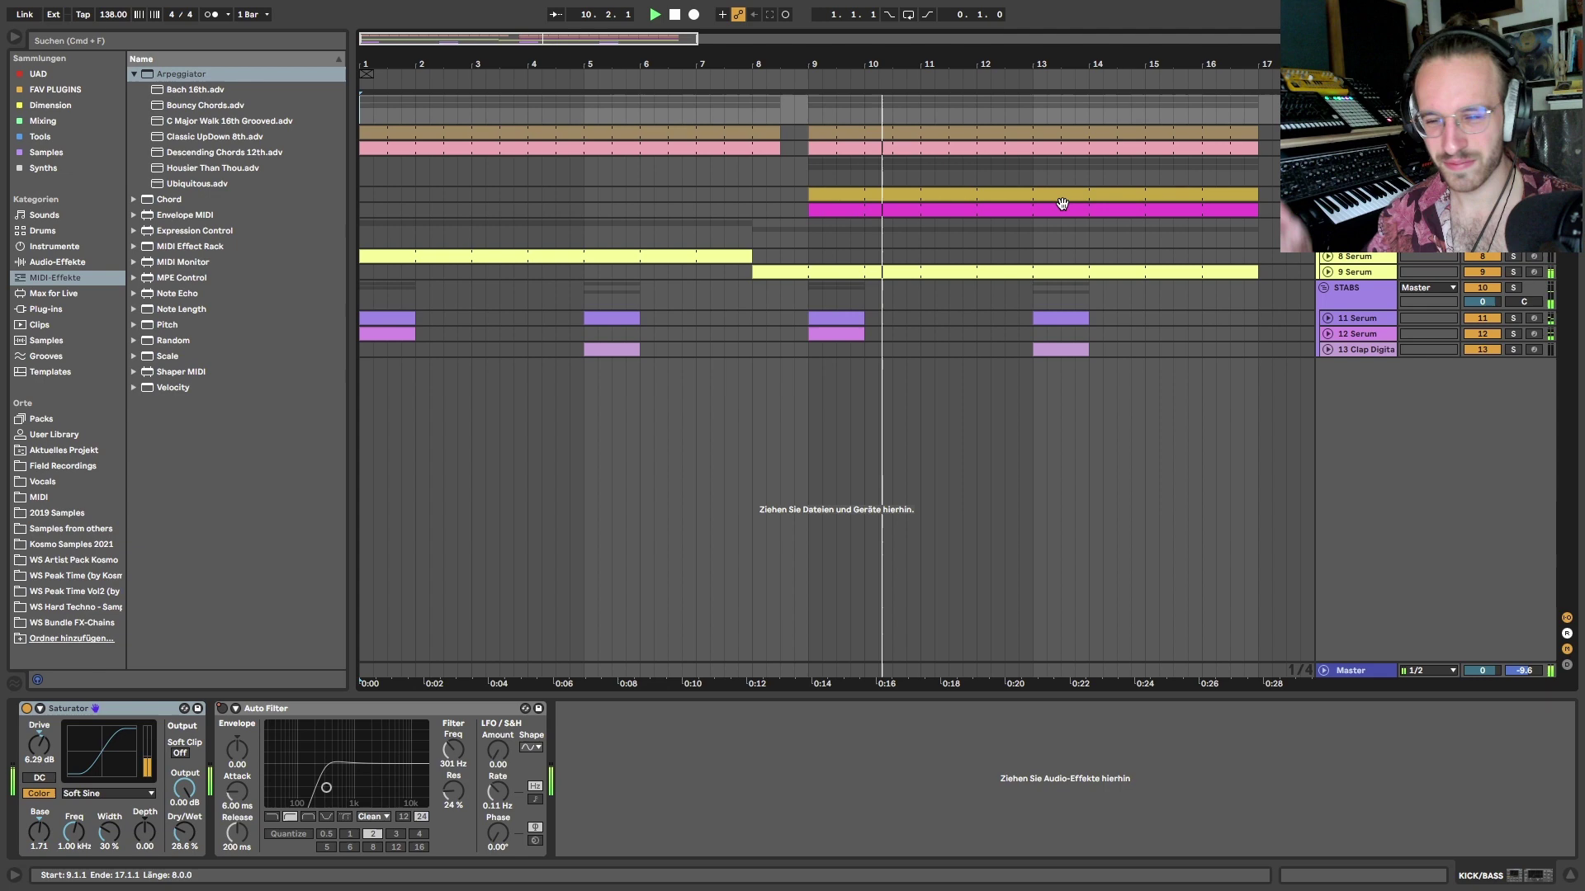
pyautogui.click(1004, 269)
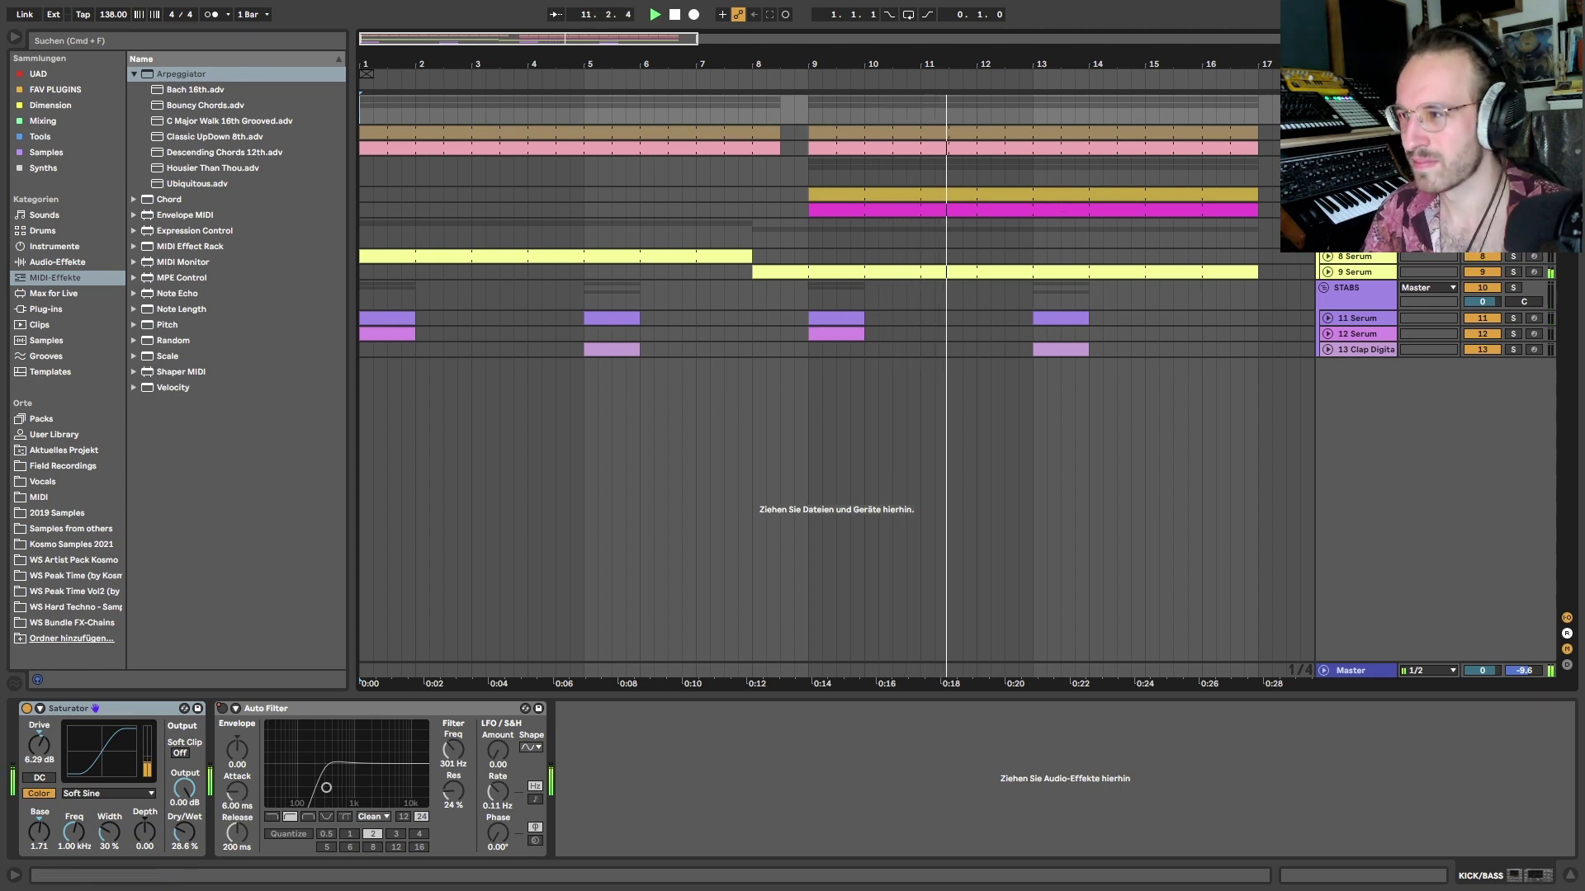
# Unfold the tracks 8 Serum and 9 Serum to show their MIDI clips and compare their devices
pyautogui.scroll(-3, 1213, 206)
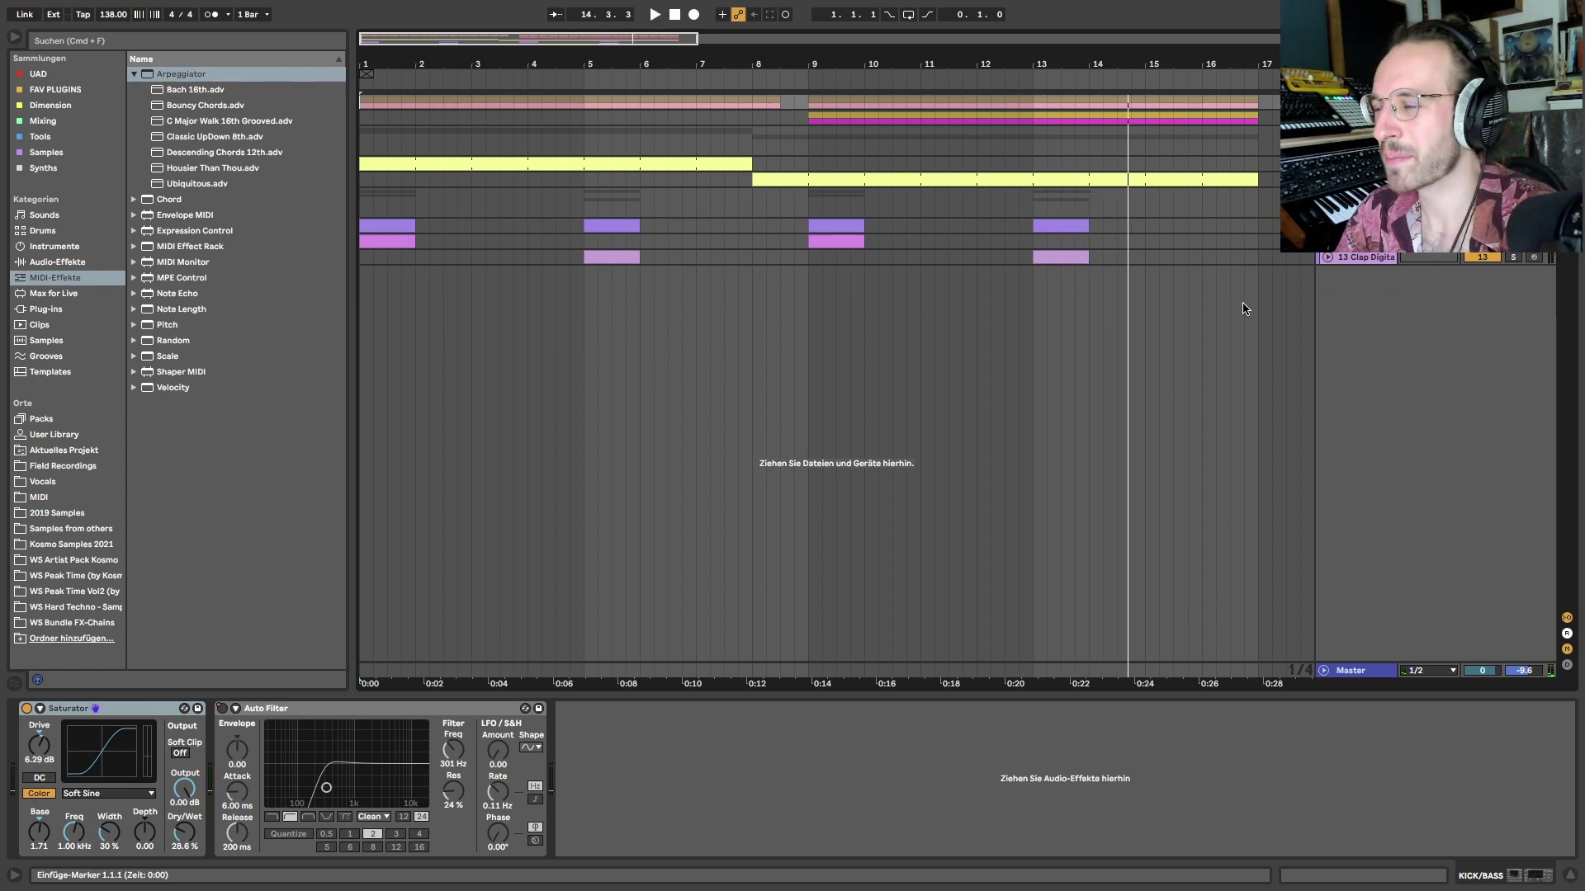
pyautogui.click(1360, 163)
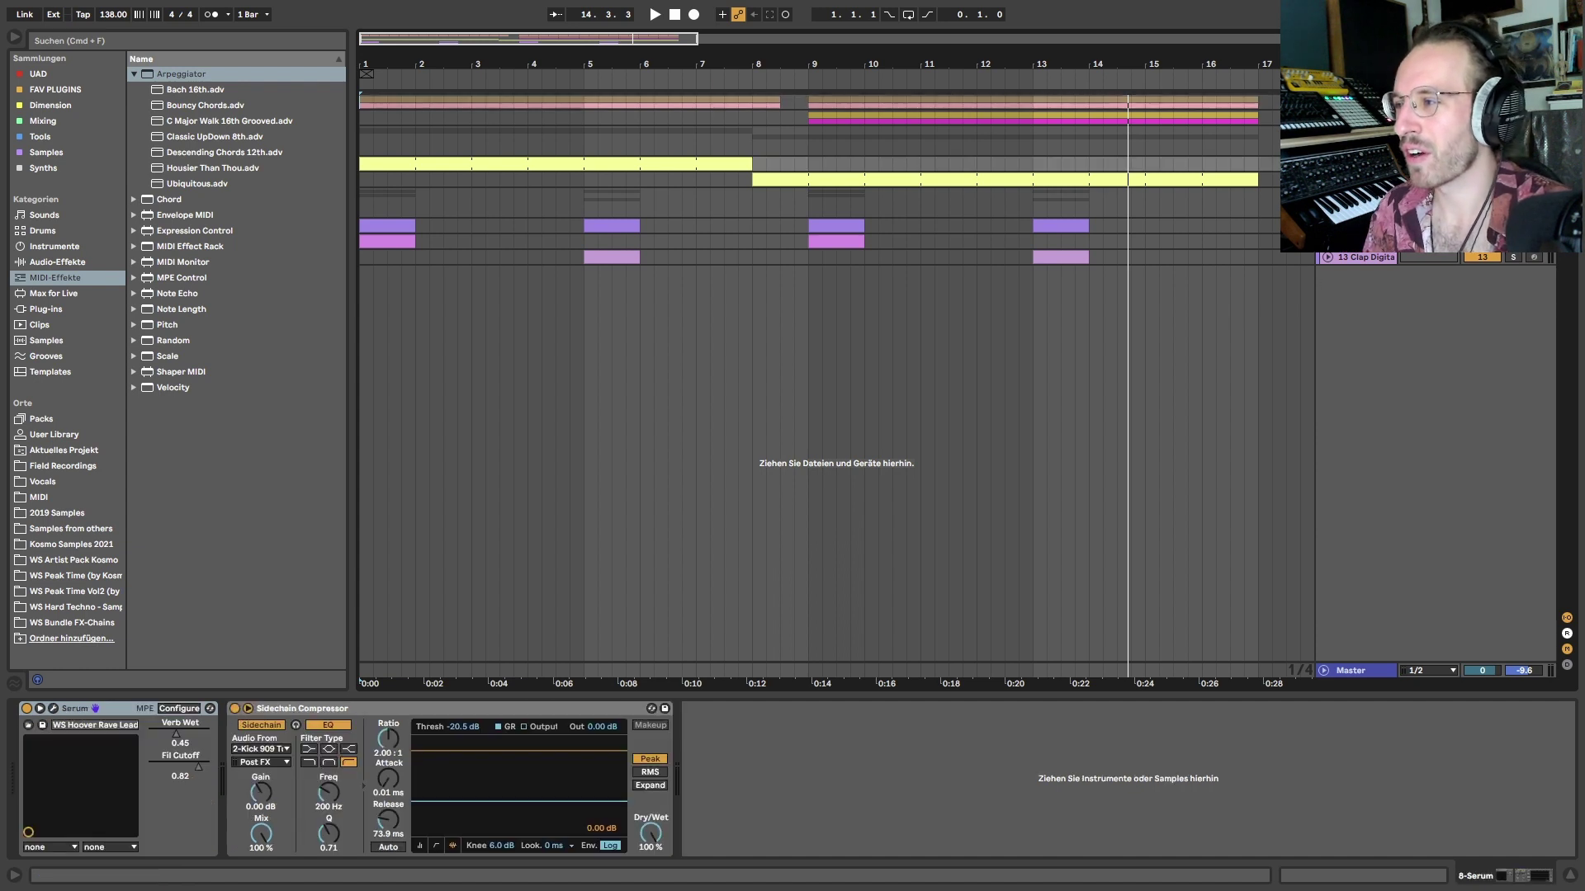
pyautogui.press('u')
pyautogui.press('Down')
pyautogui.press('u')
pyautogui.press('Up')
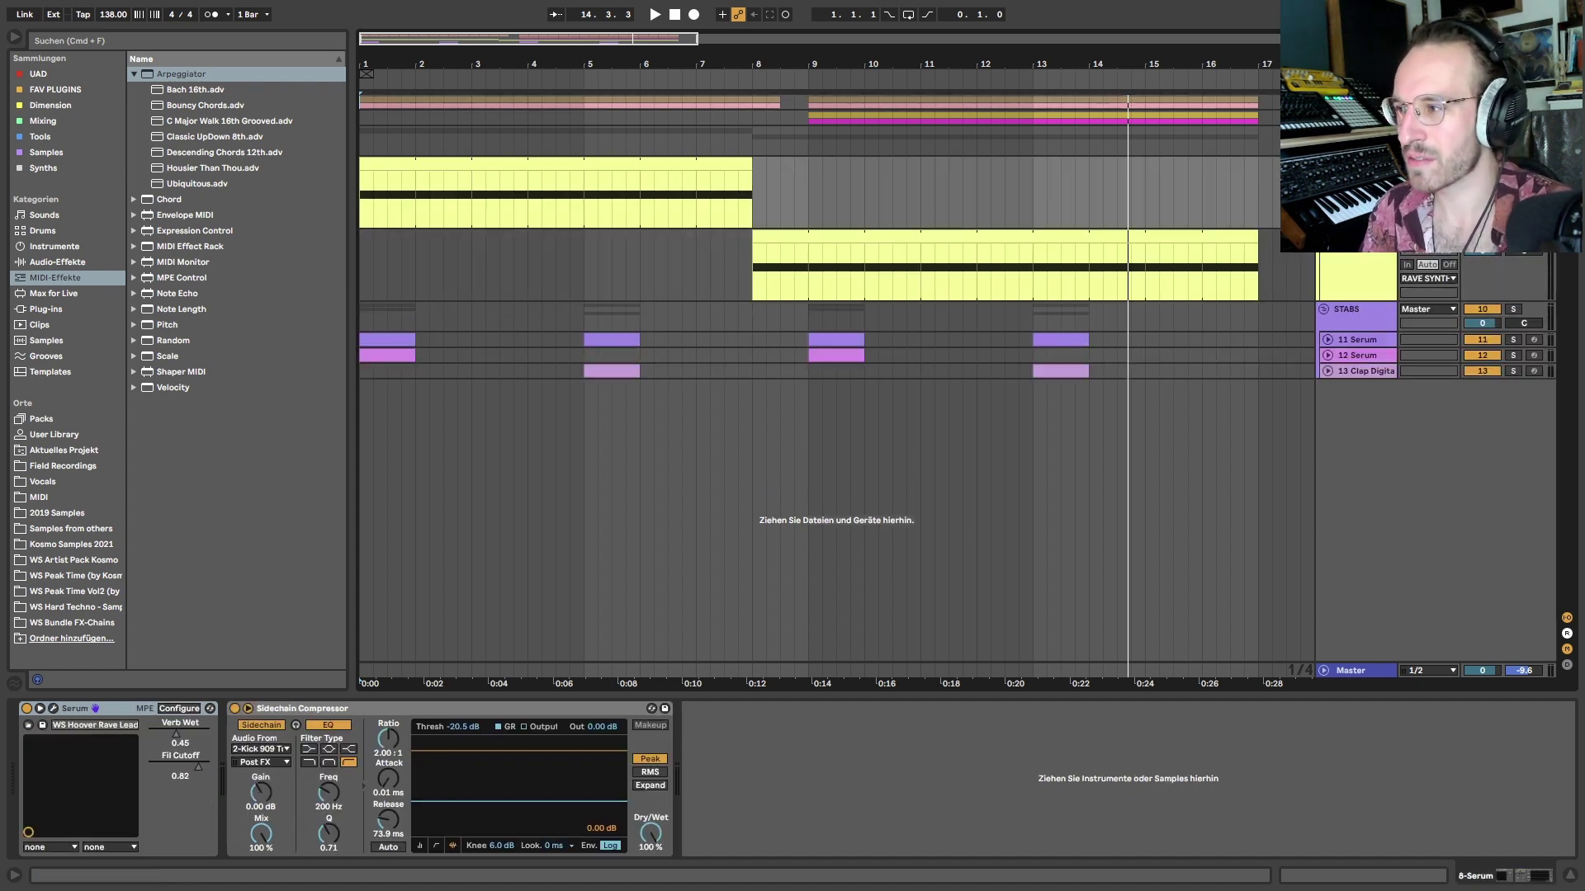
pyautogui.press('Down')
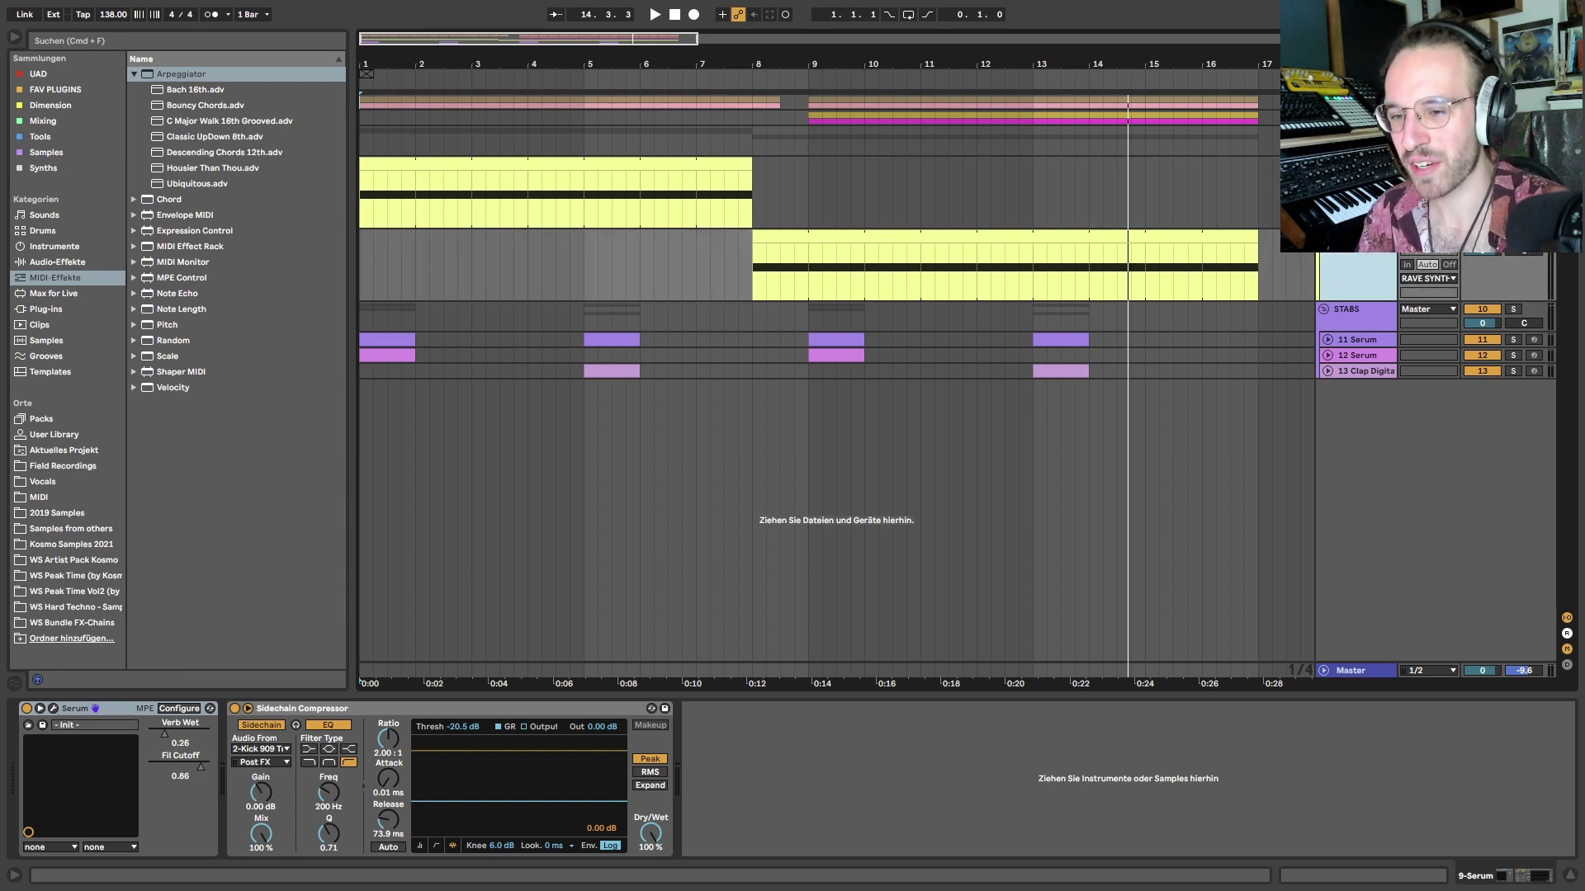
# Fold the 9 Serum track and leave 8 Serum unfolded and selected
pyautogui.press('Up')
pyautogui.press('Down')
pyautogui.press('u')
pyautogui.press('Up')
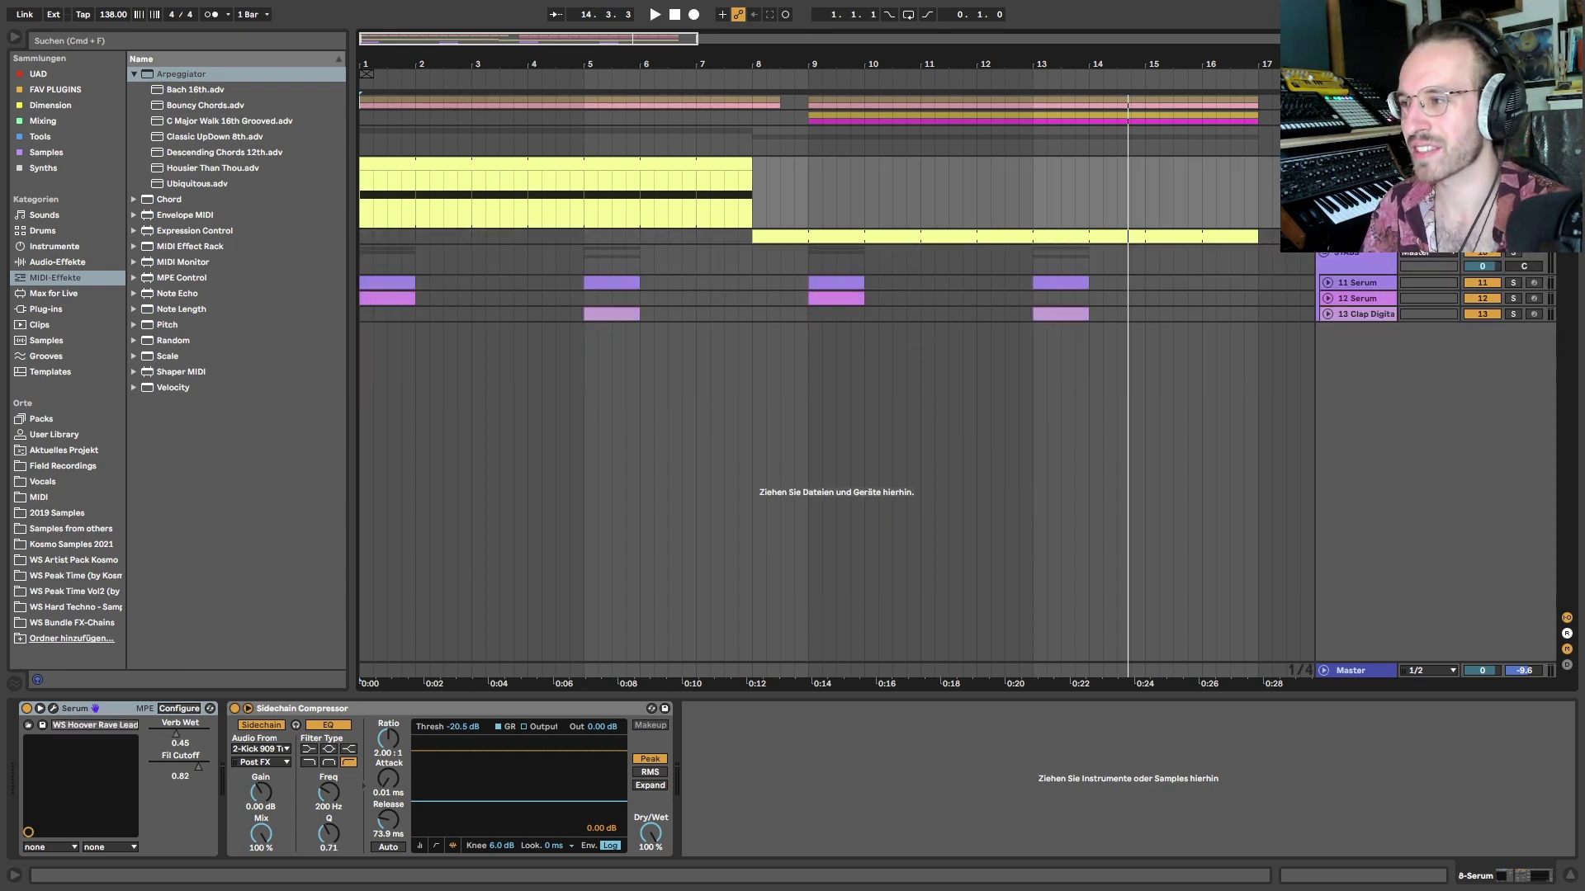
pyautogui.press('u')
pyautogui.press('u')
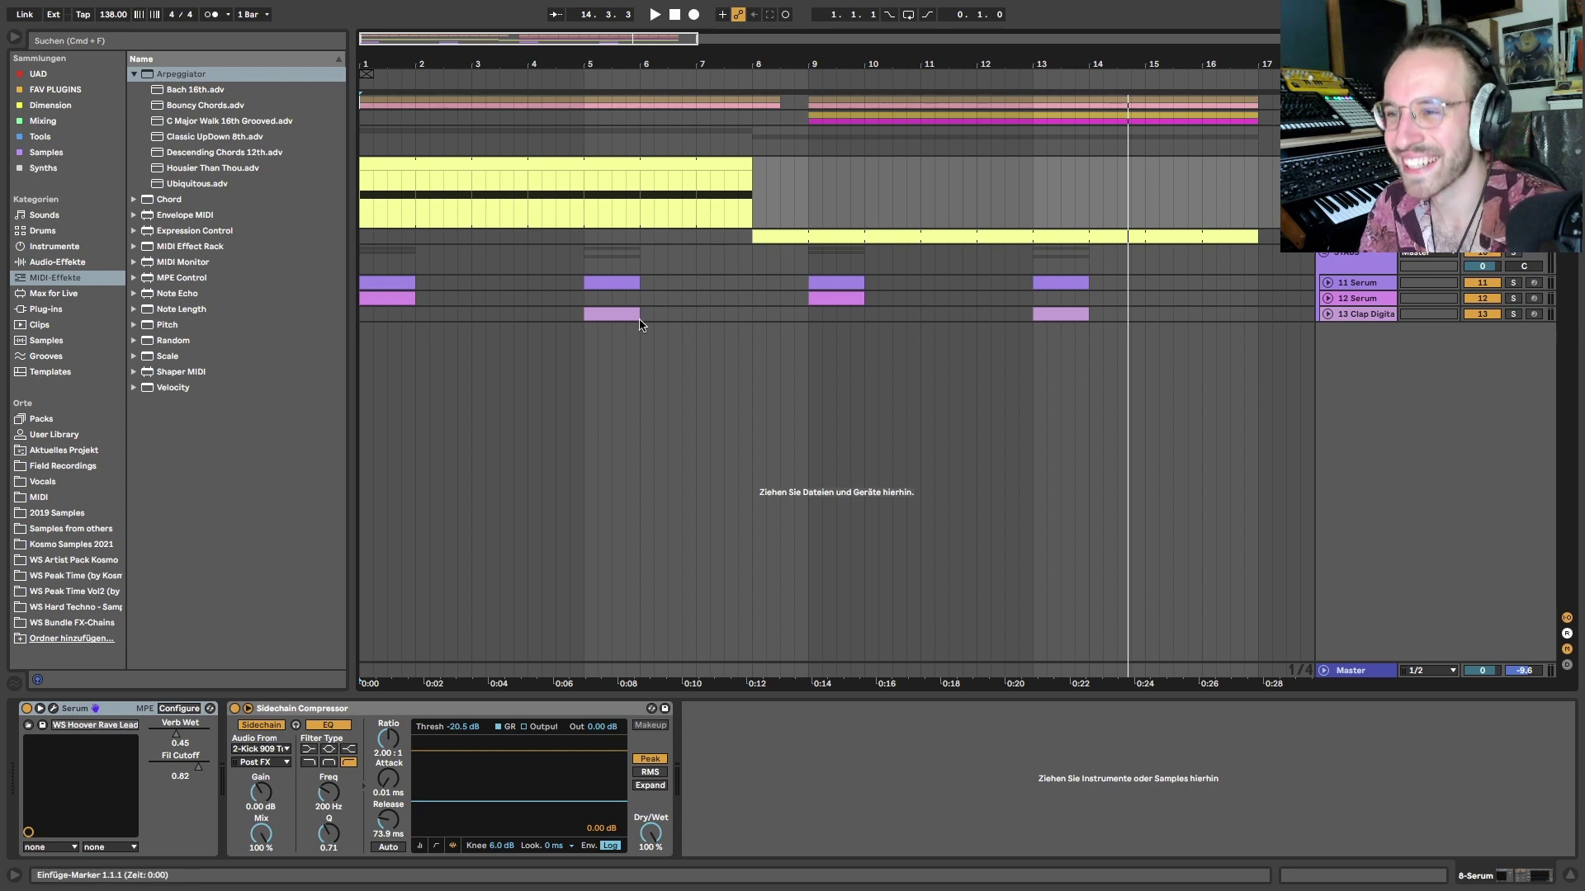
# Select bars 1 to 8 on the 8 Serum track and open its Serum plug-in window over the arrangement
pyautogui.click(520, 162)
pyautogui.click(830, 296)
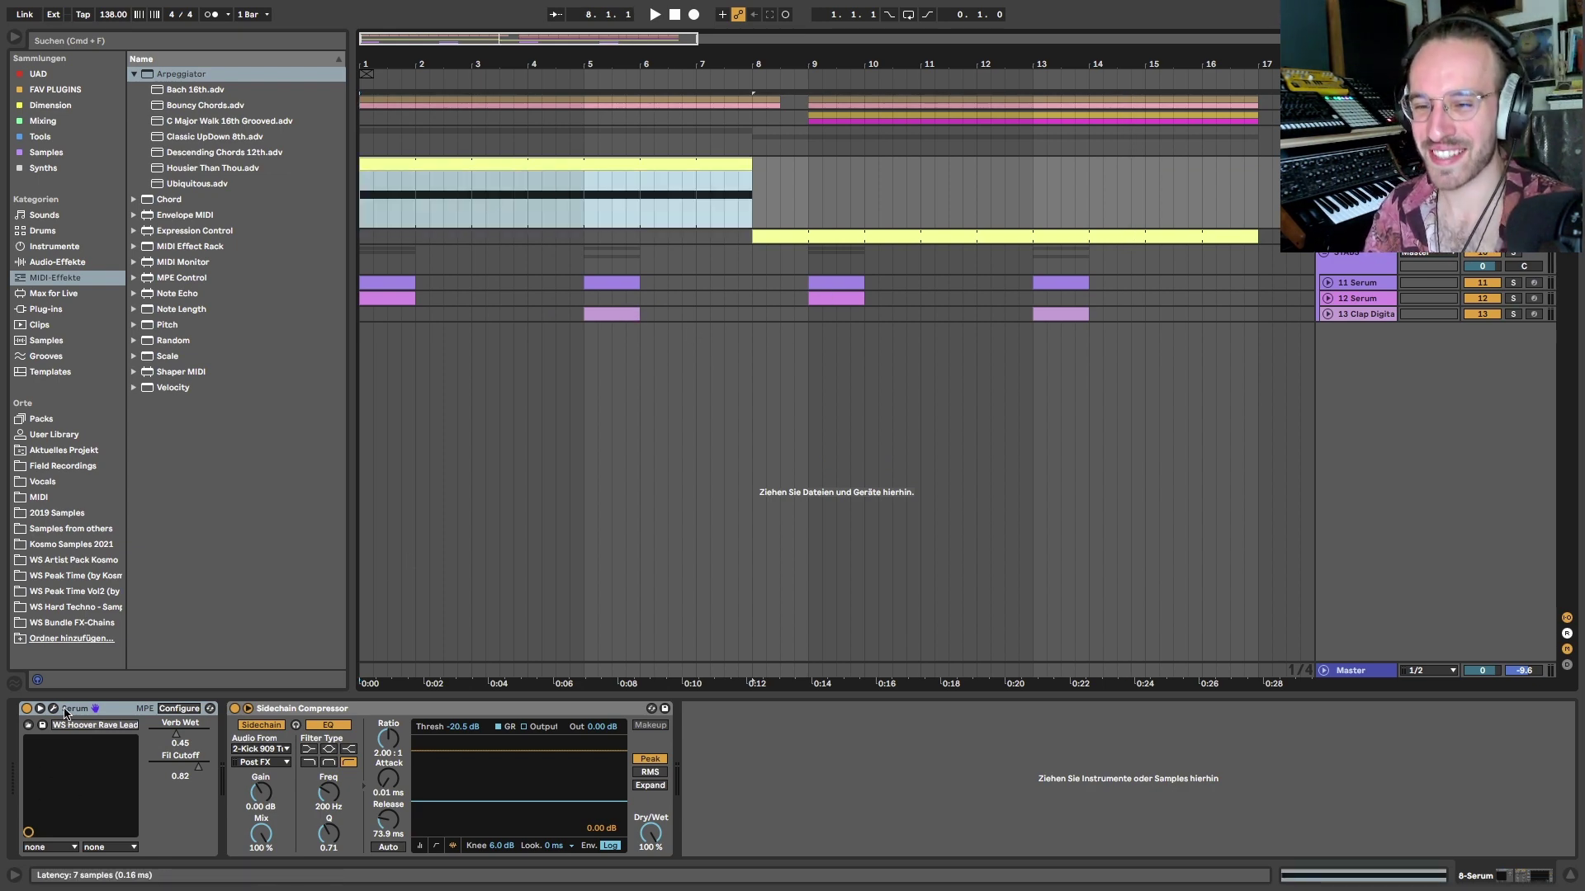
pyautogui.click(452, 188)
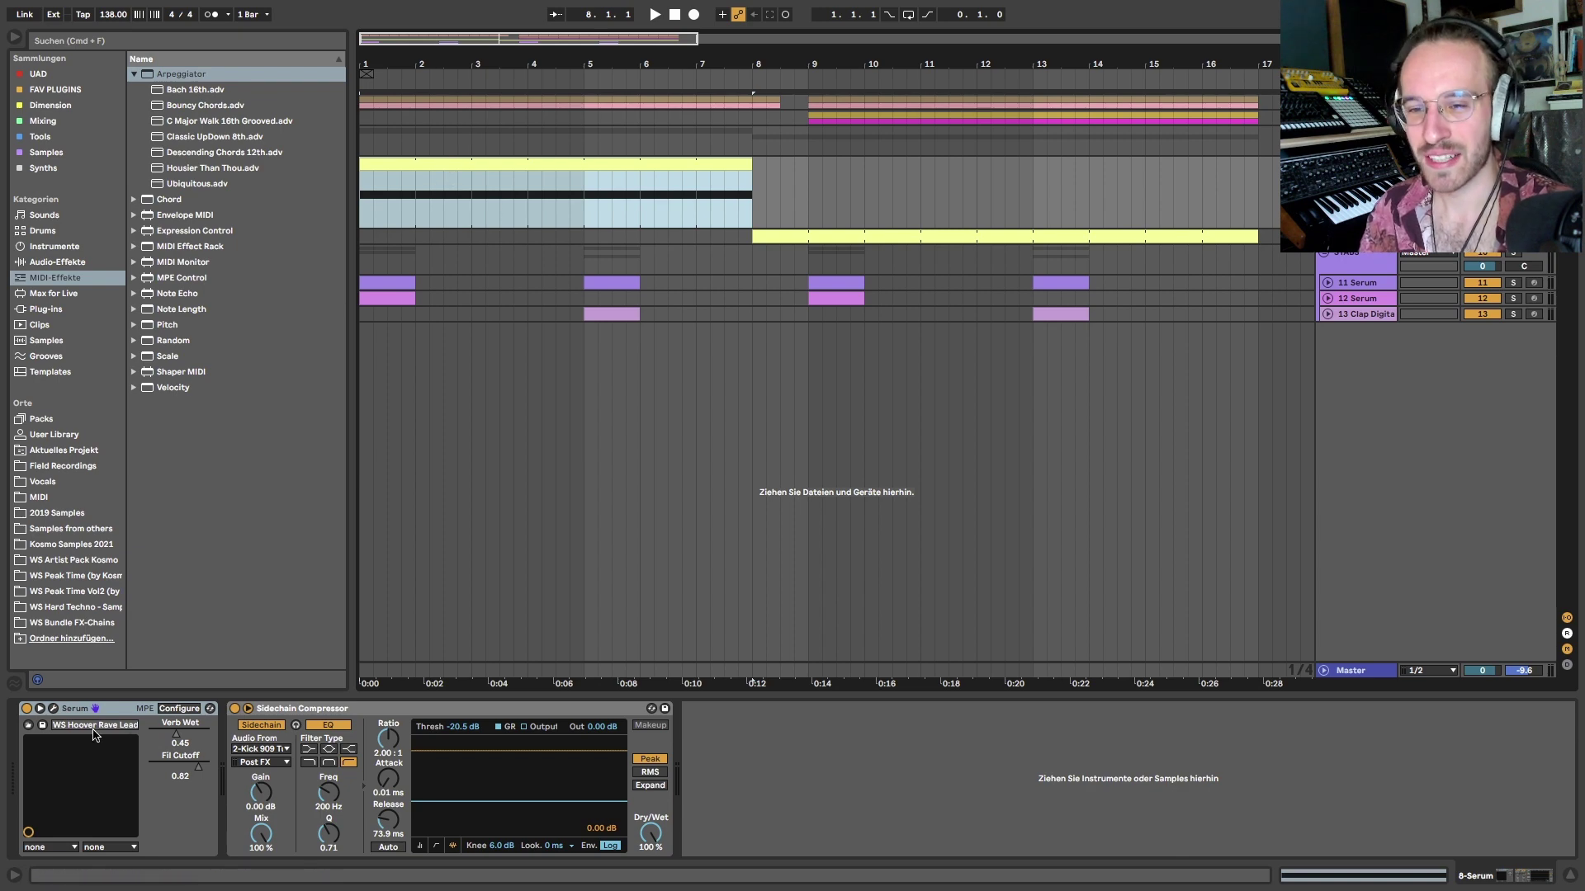
pyautogui.click(53, 708)
pyautogui.moveTo(673, 198); pyautogui.dragTo(687, 108)
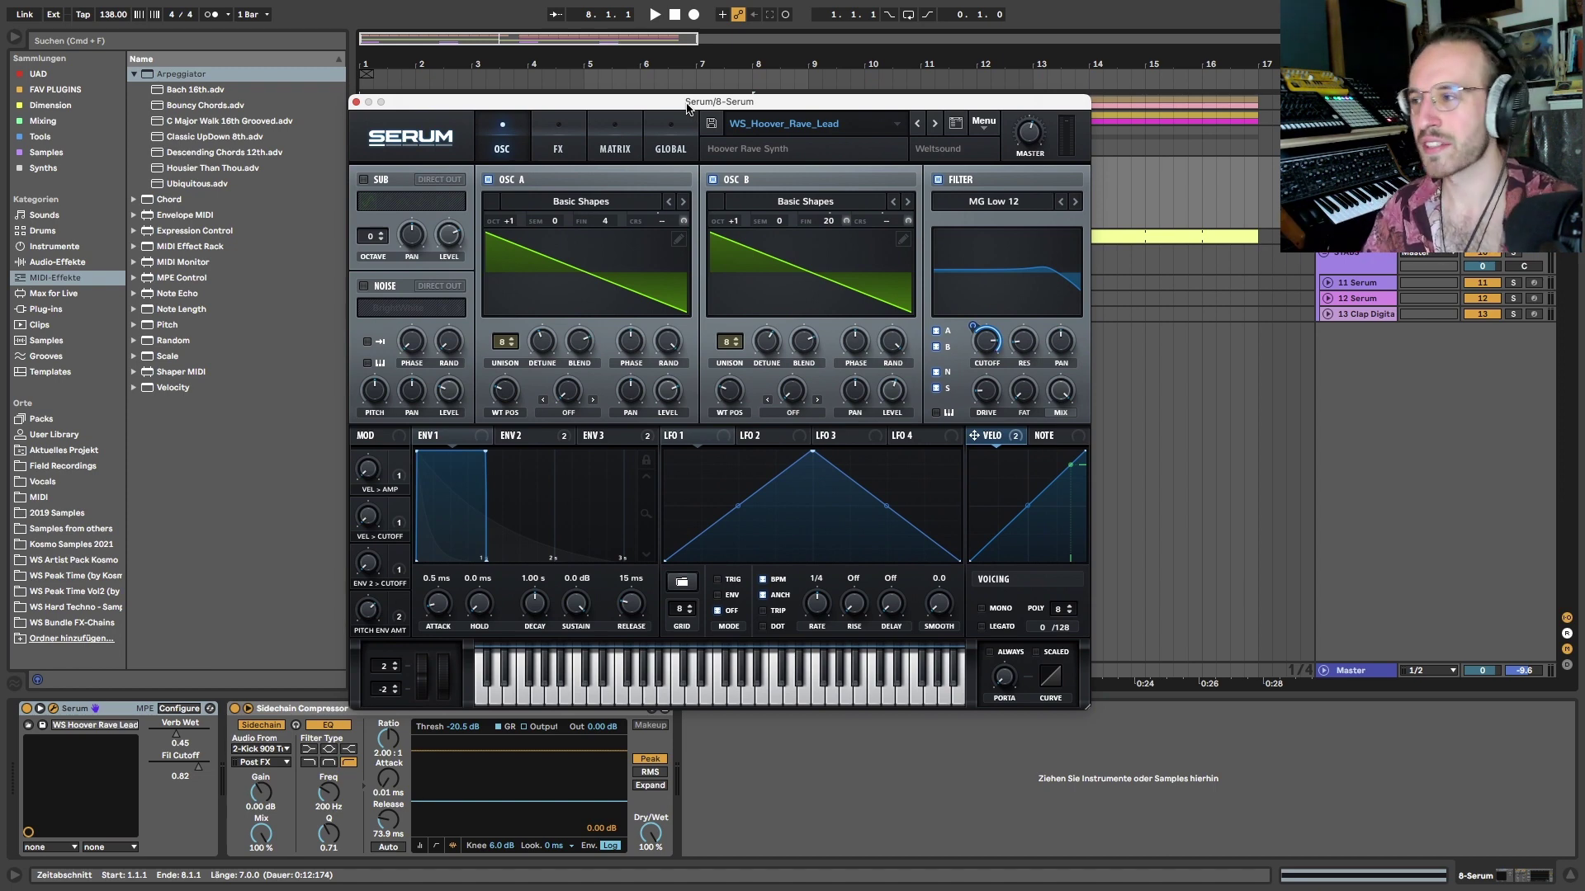
# Play the WS_Hoover_Rave_Lead sound and review Serum's global unison settings
pyautogui.press('space')
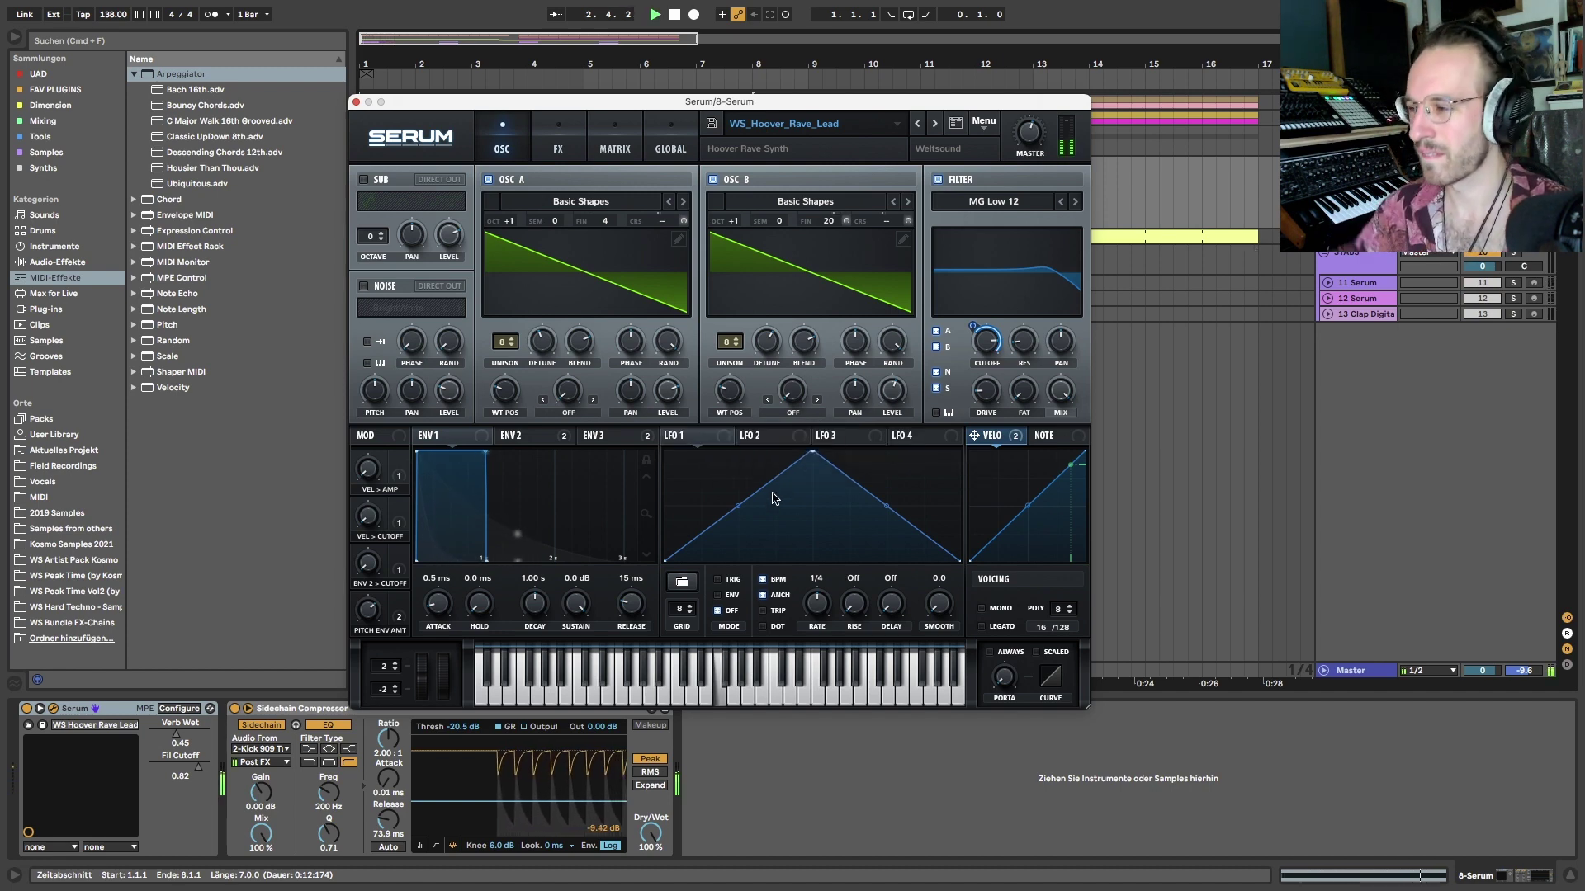
pyautogui.press('space')
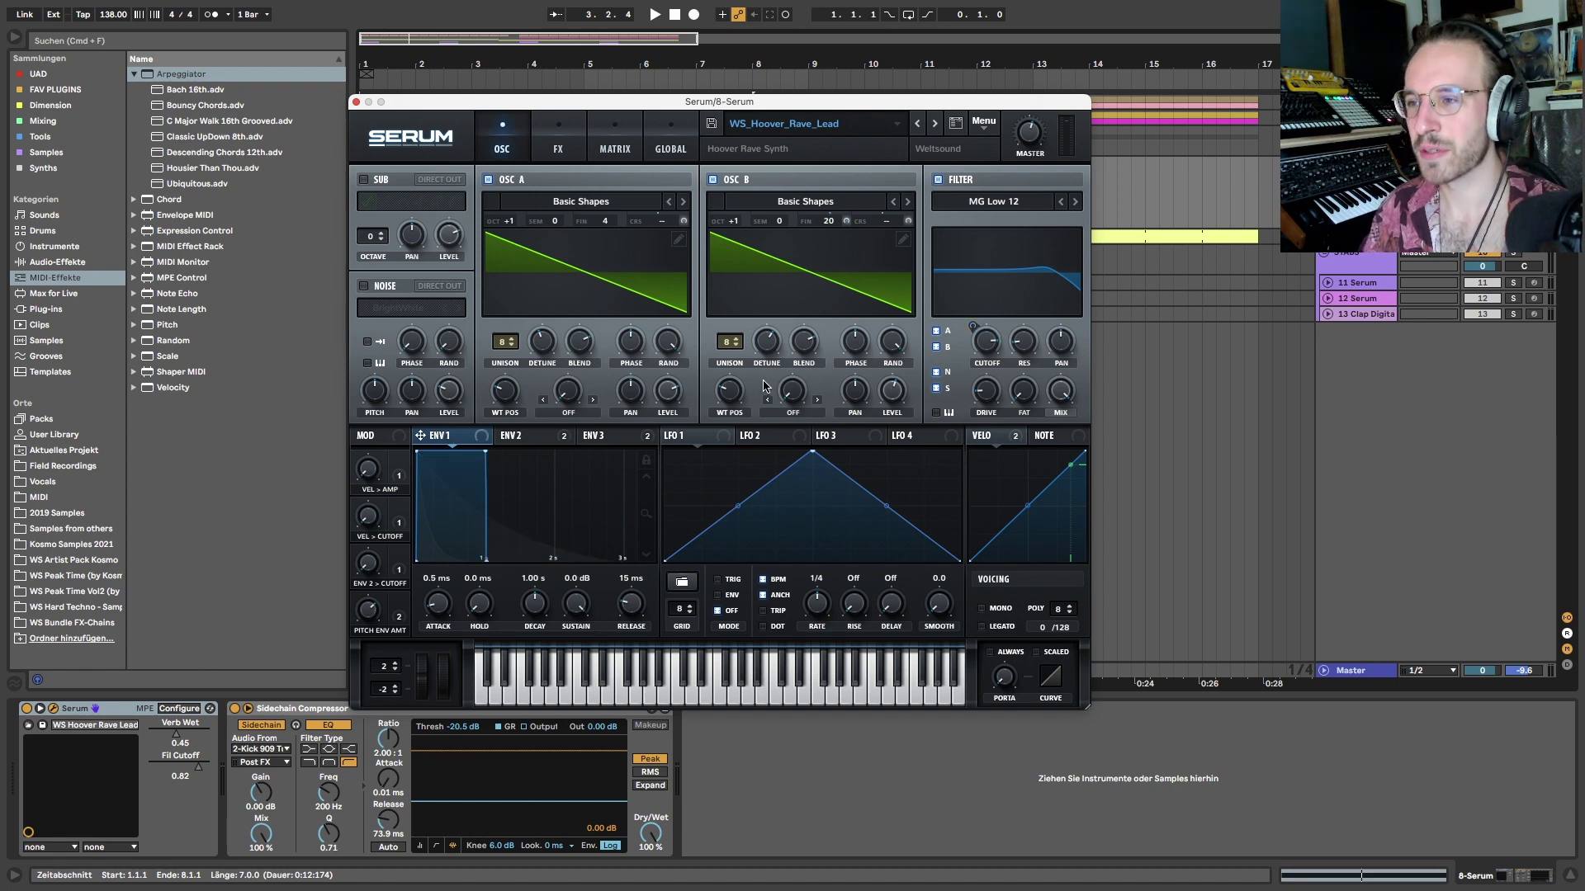
pyautogui.click(615, 147)
pyautogui.click(670, 147)
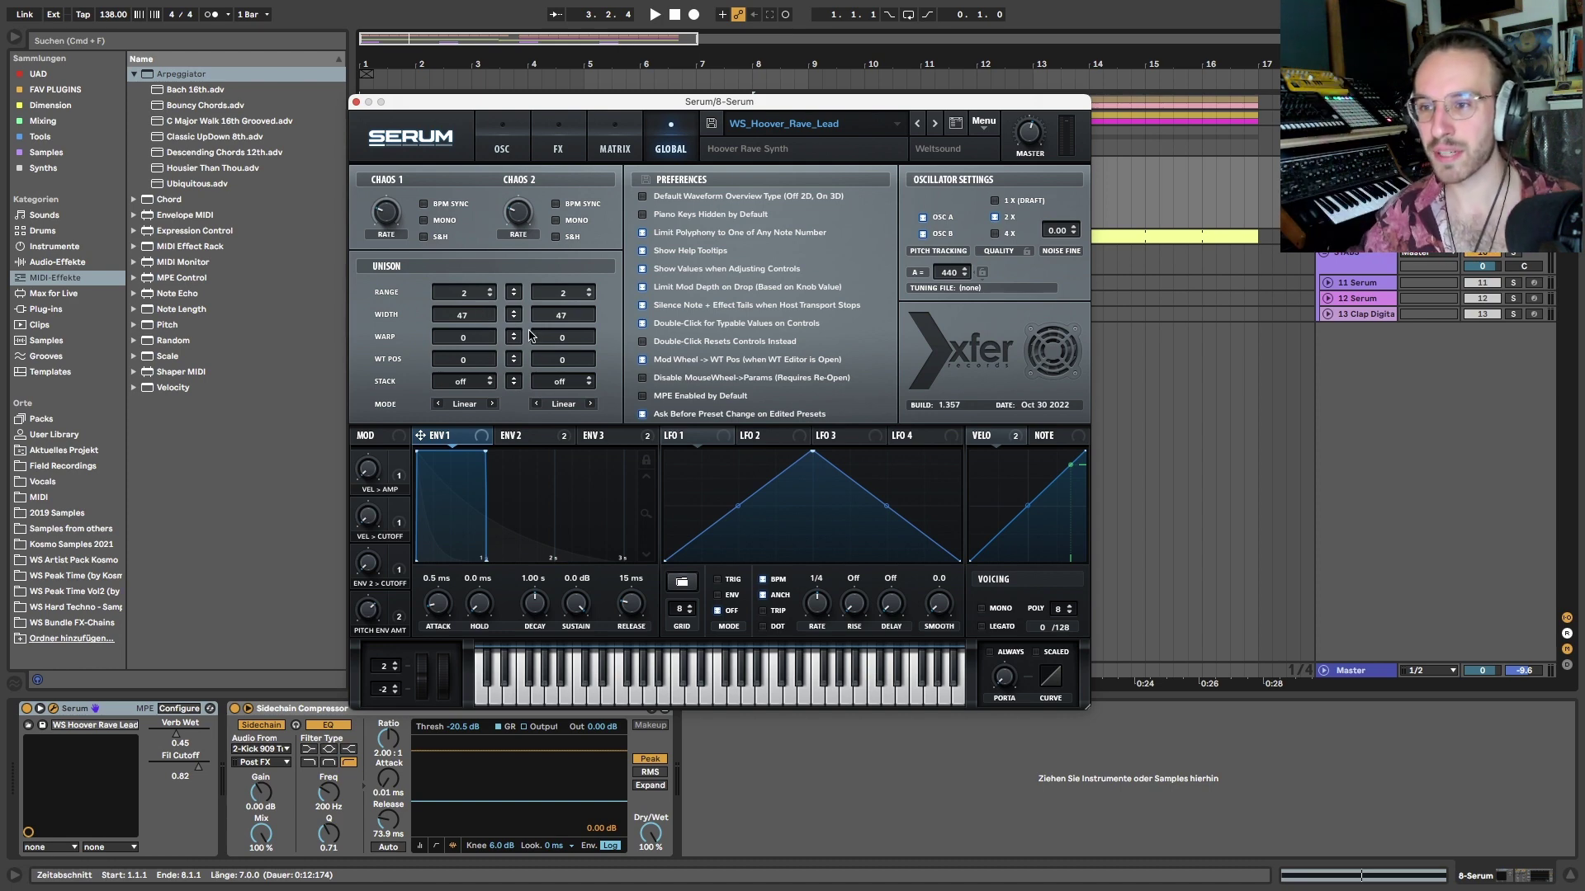
pyautogui.click(502, 139)
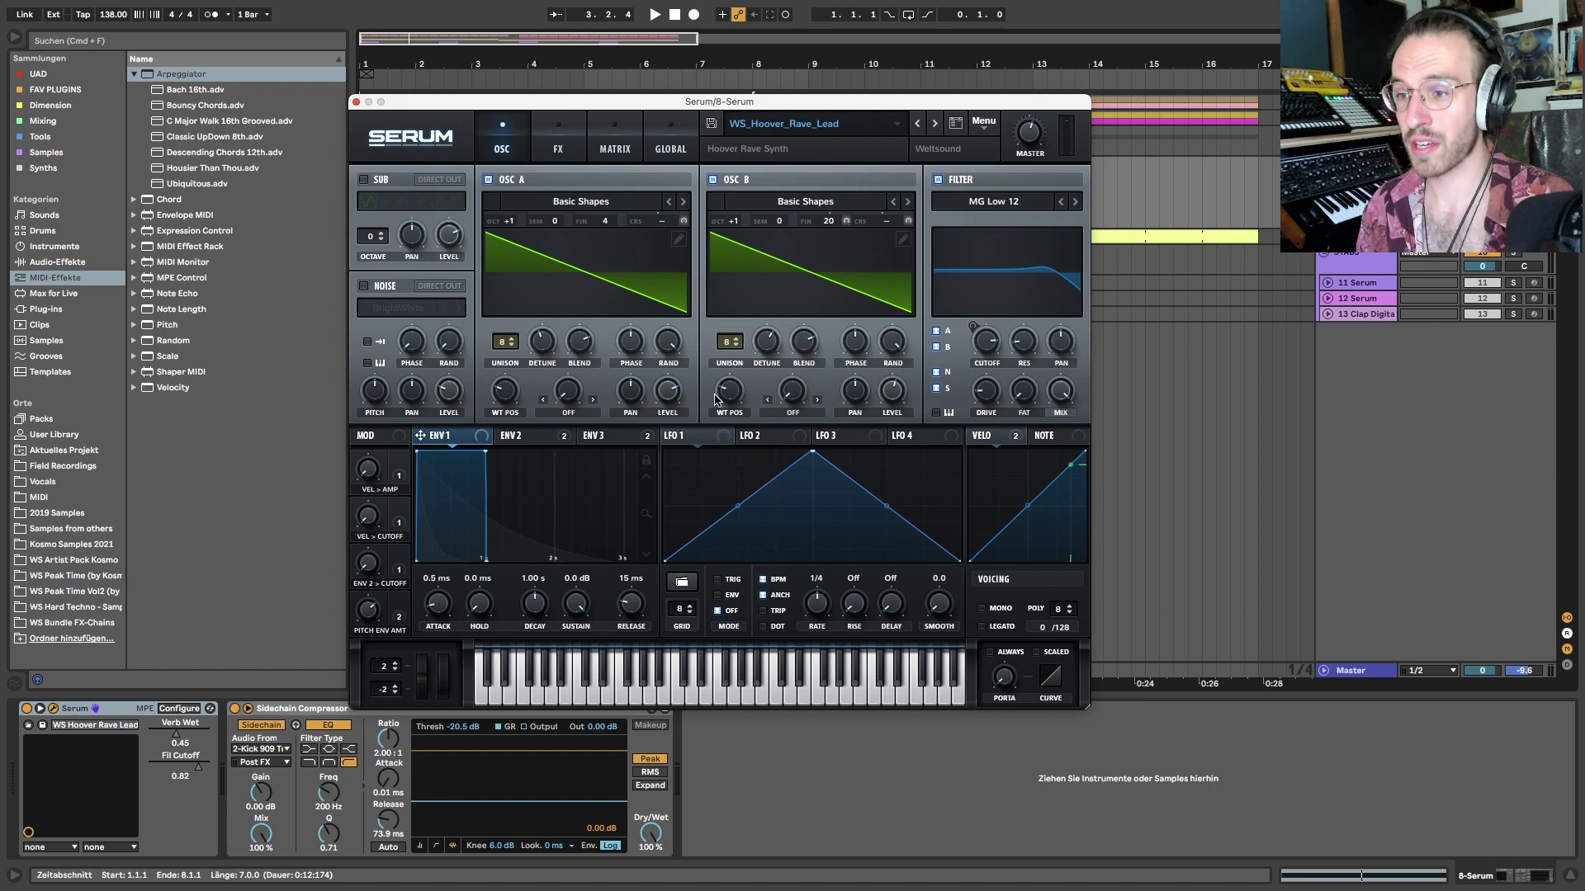
# Examine envelopes 2 and 3 and their destinations in the modulation matrix, returning to the oscillator view
pyautogui.click(569, 435)
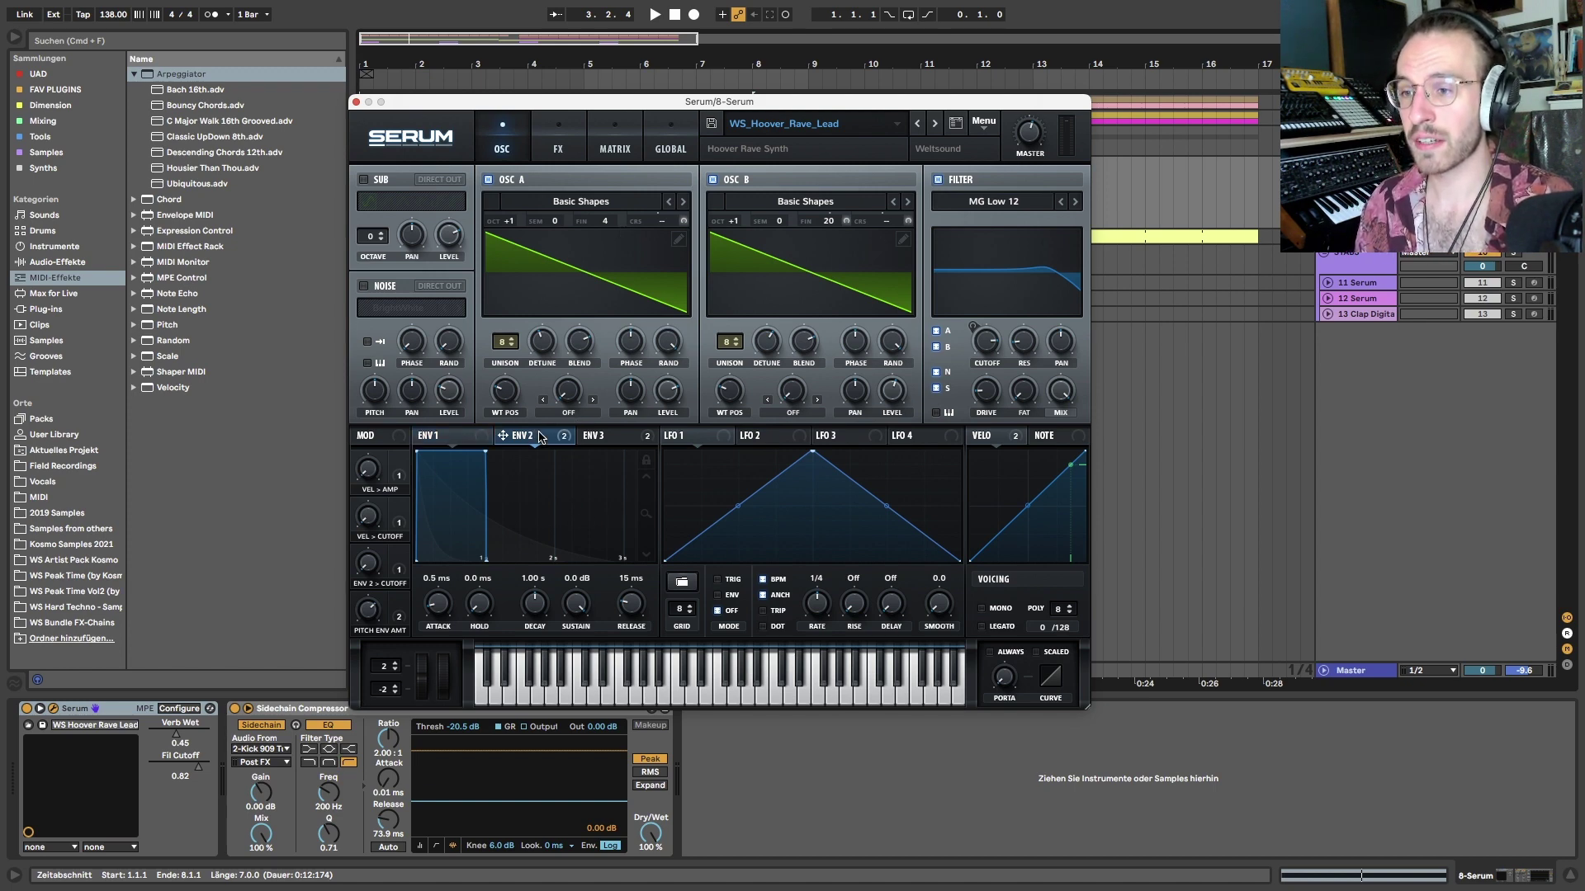
pyautogui.click(651, 437)
pyautogui.click(540, 441)
pyautogui.click(636, 440)
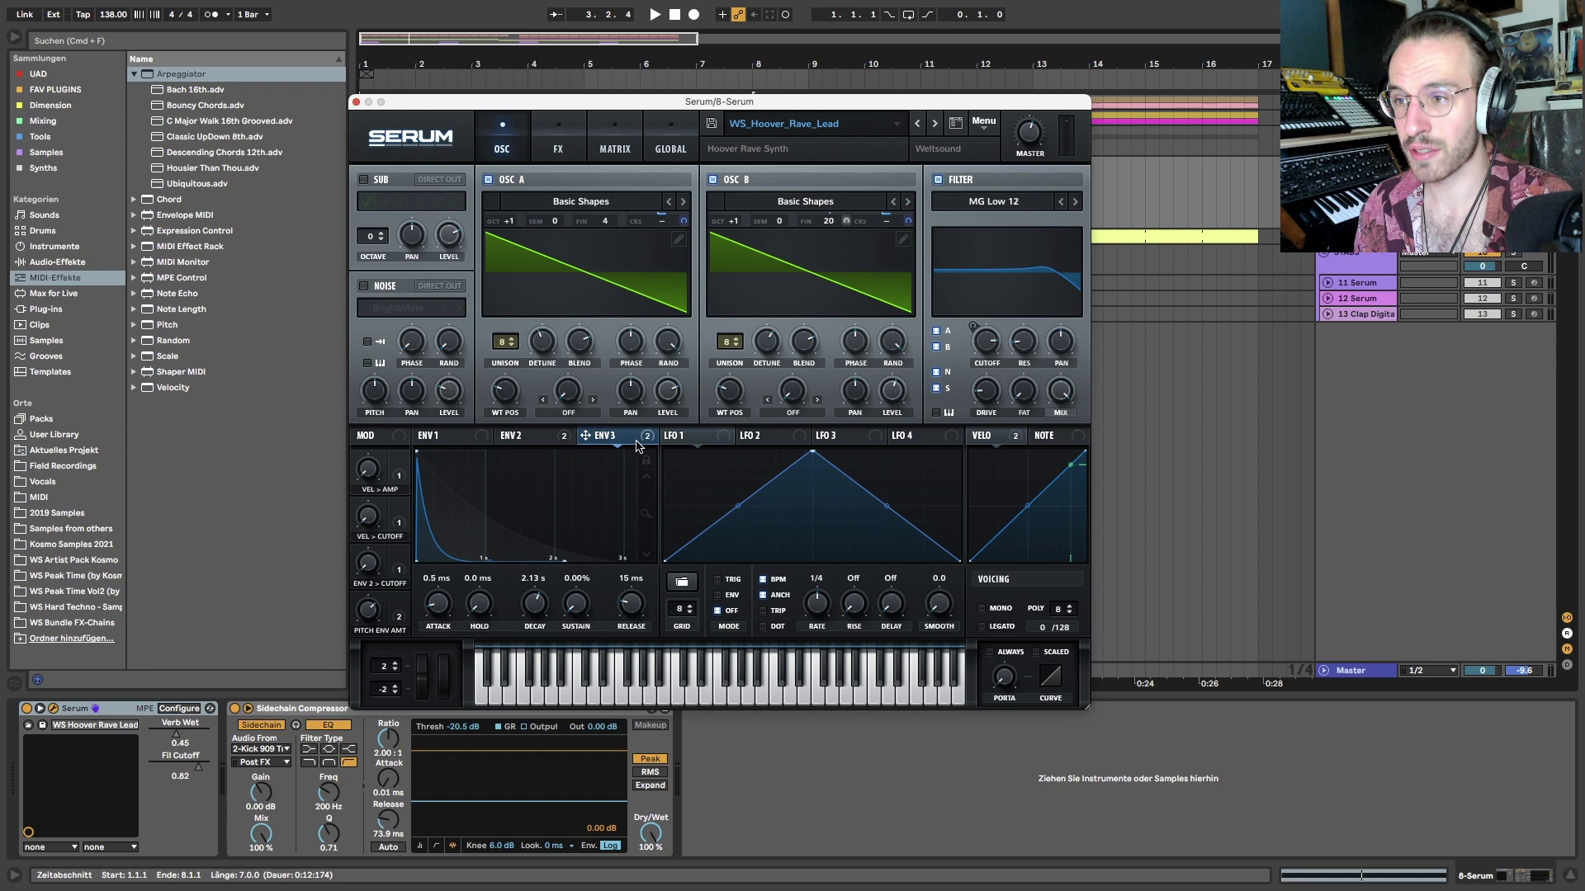
pyautogui.click(527, 441)
pyautogui.click(618, 440)
pyautogui.click(617, 442)
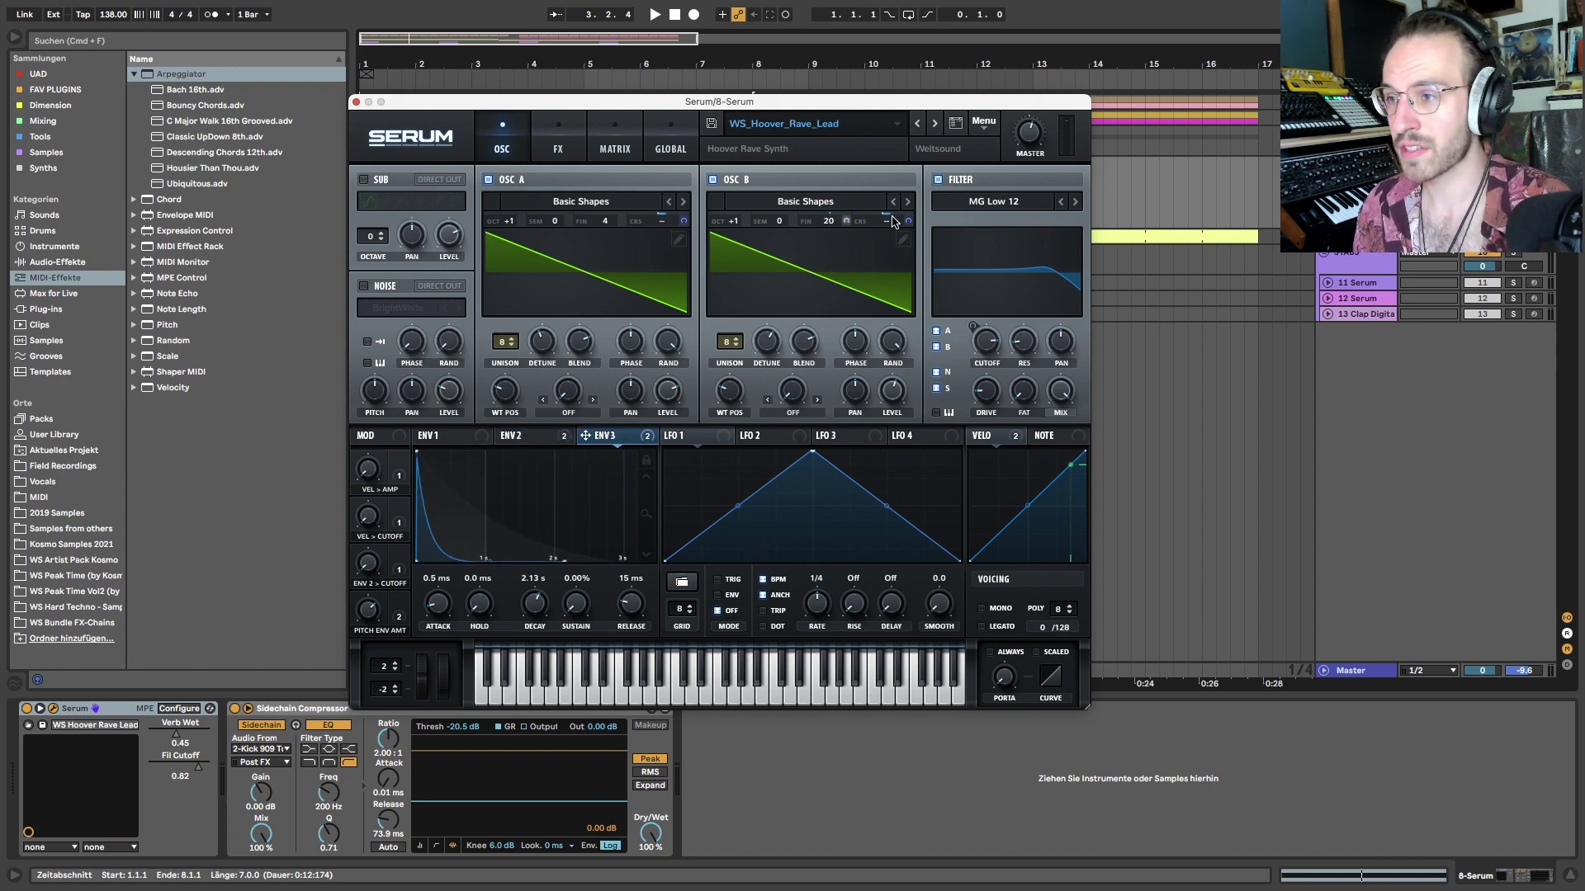
pyautogui.click(615, 147)
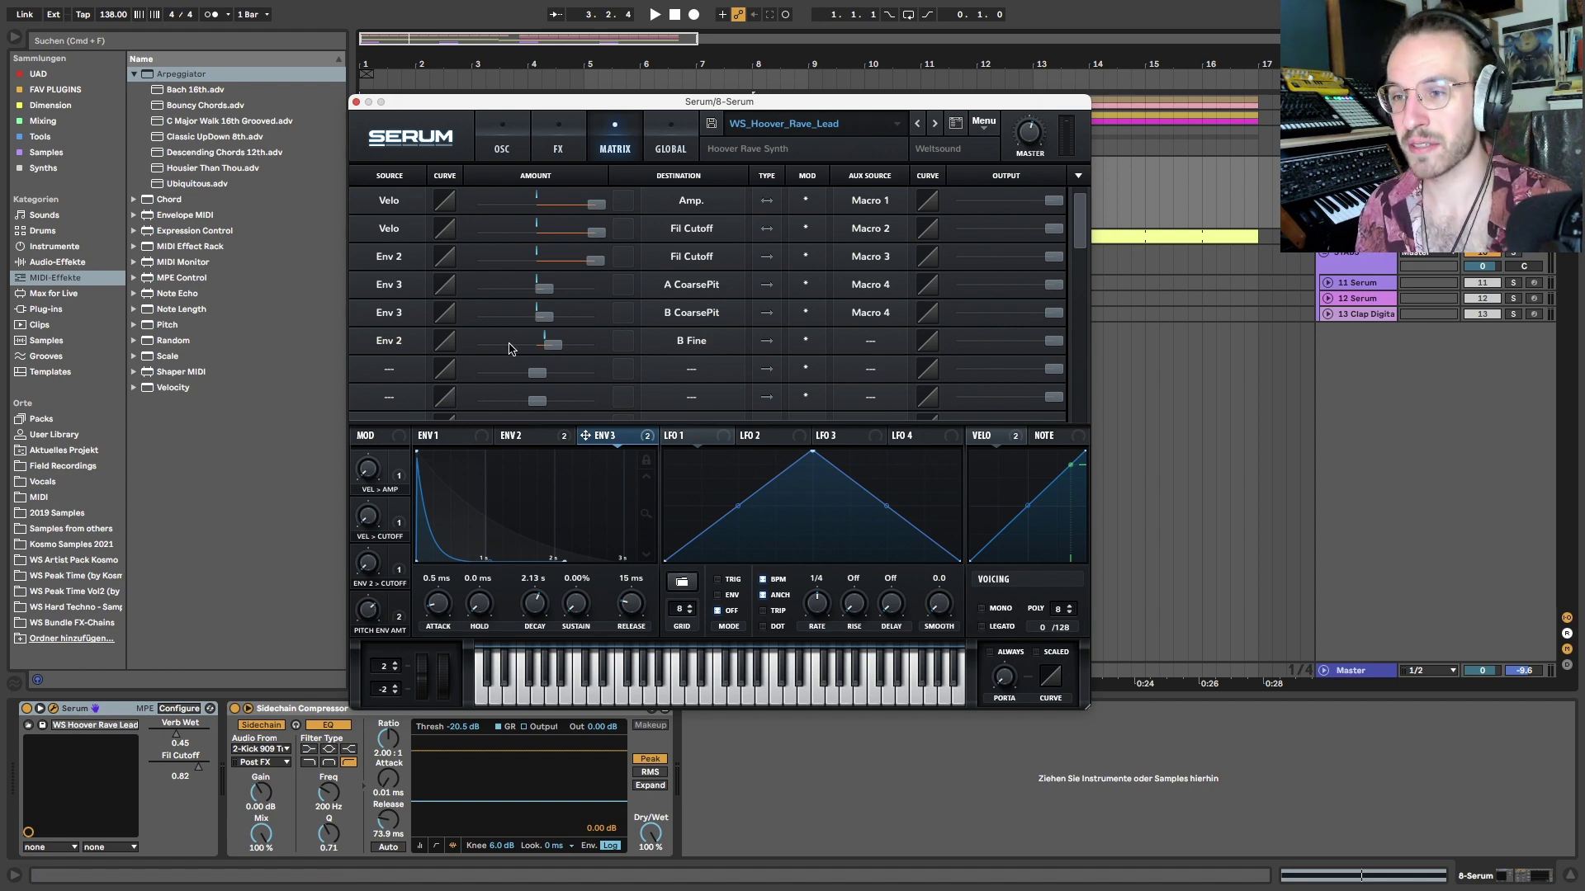
pyautogui.click(501, 147)
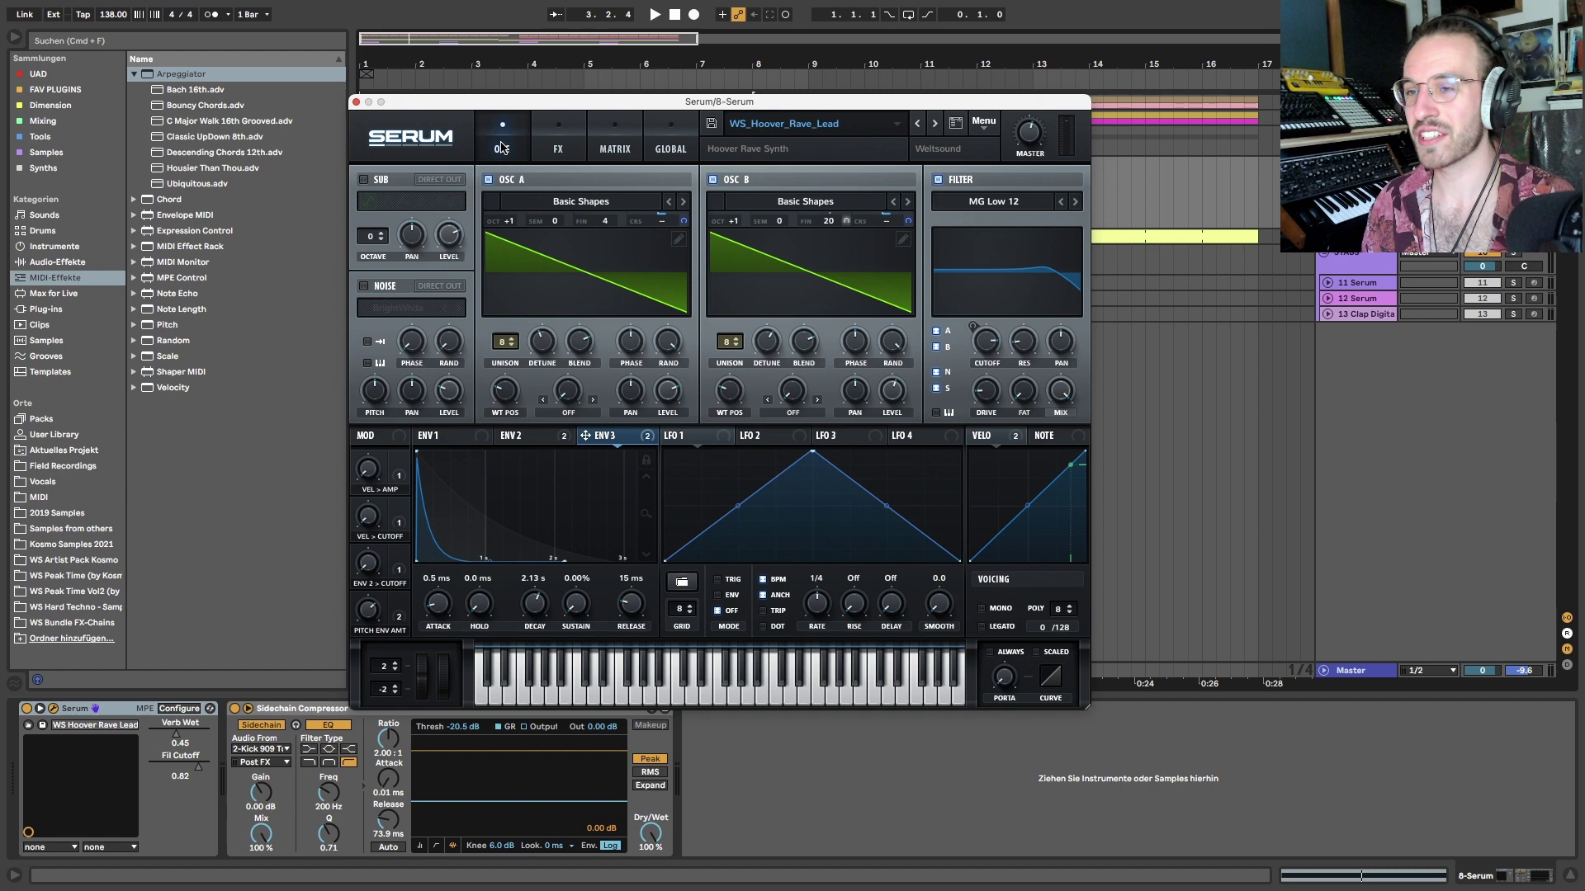
# Play the hoover lead and examine the distortion and reverb in its effects chain
pyautogui.press('space')
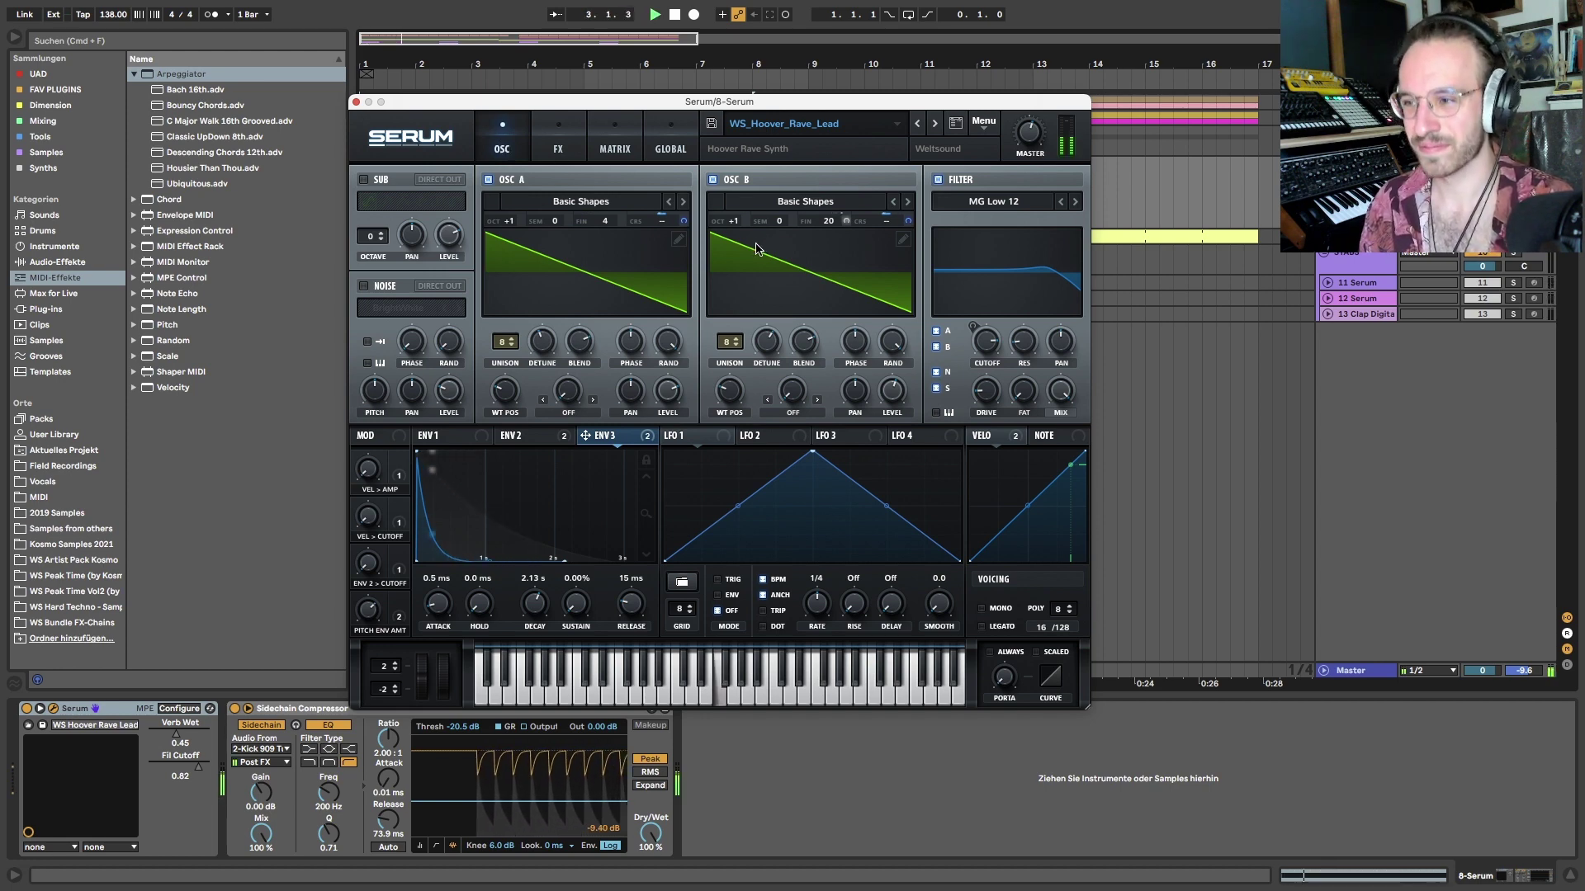
pyautogui.click(568, 147)
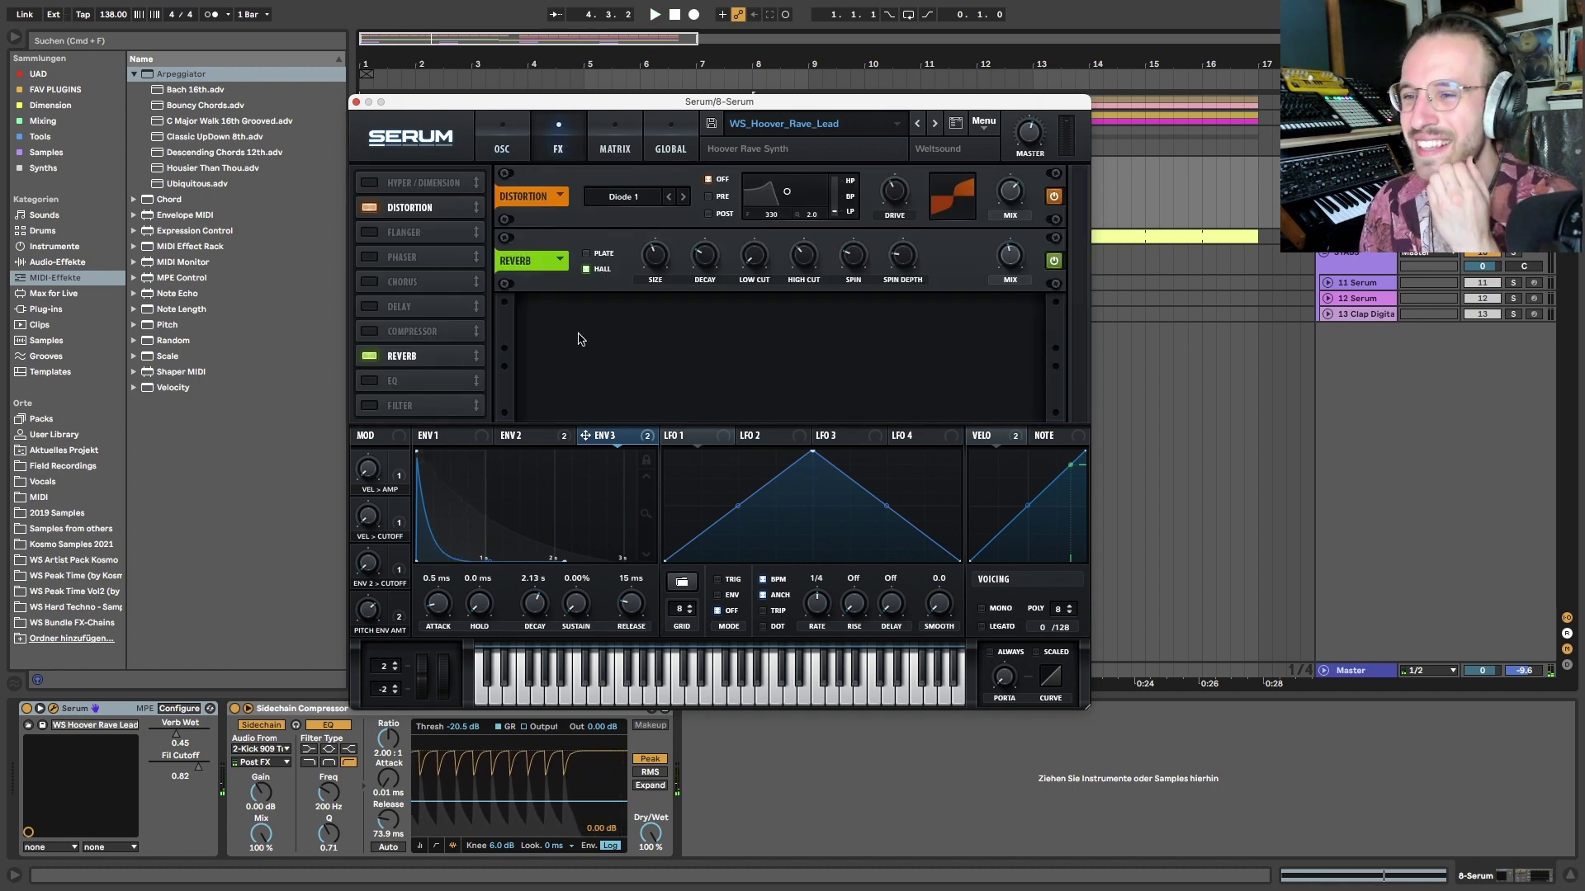
pyautogui.click(501, 147)
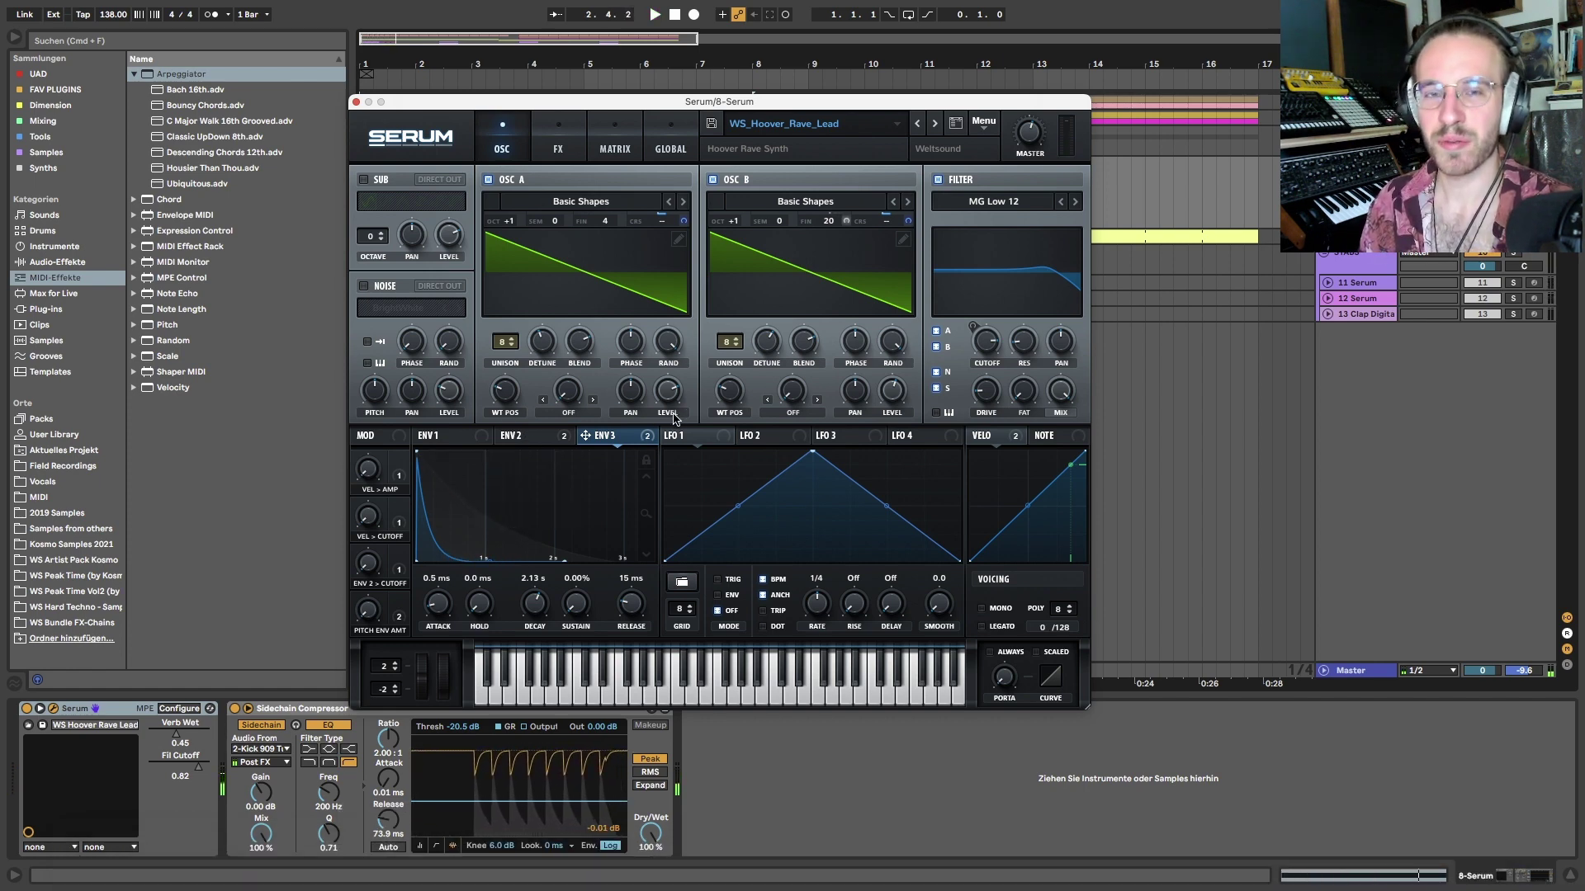
# Set the unison of oscillators A and B to 1 voice each and play the lead
pyautogui.moveTo(505, 346); pyautogui.dragTo(507, 681)
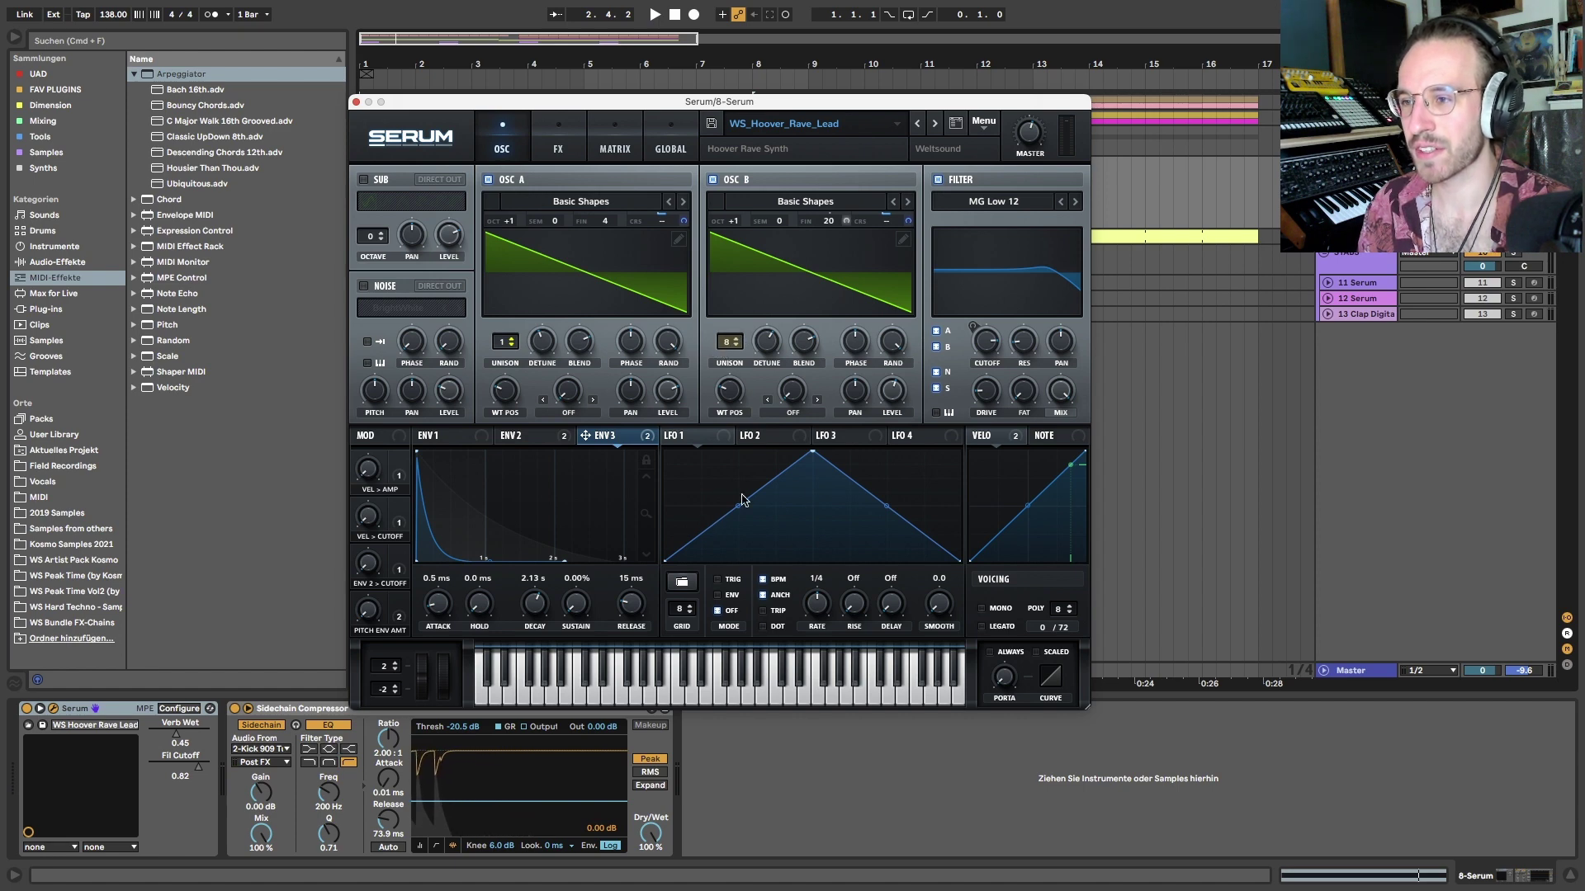
pyautogui.moveTo(733, 347); pyautogui.dragTo(734, 375)
pyautogui.press('space')
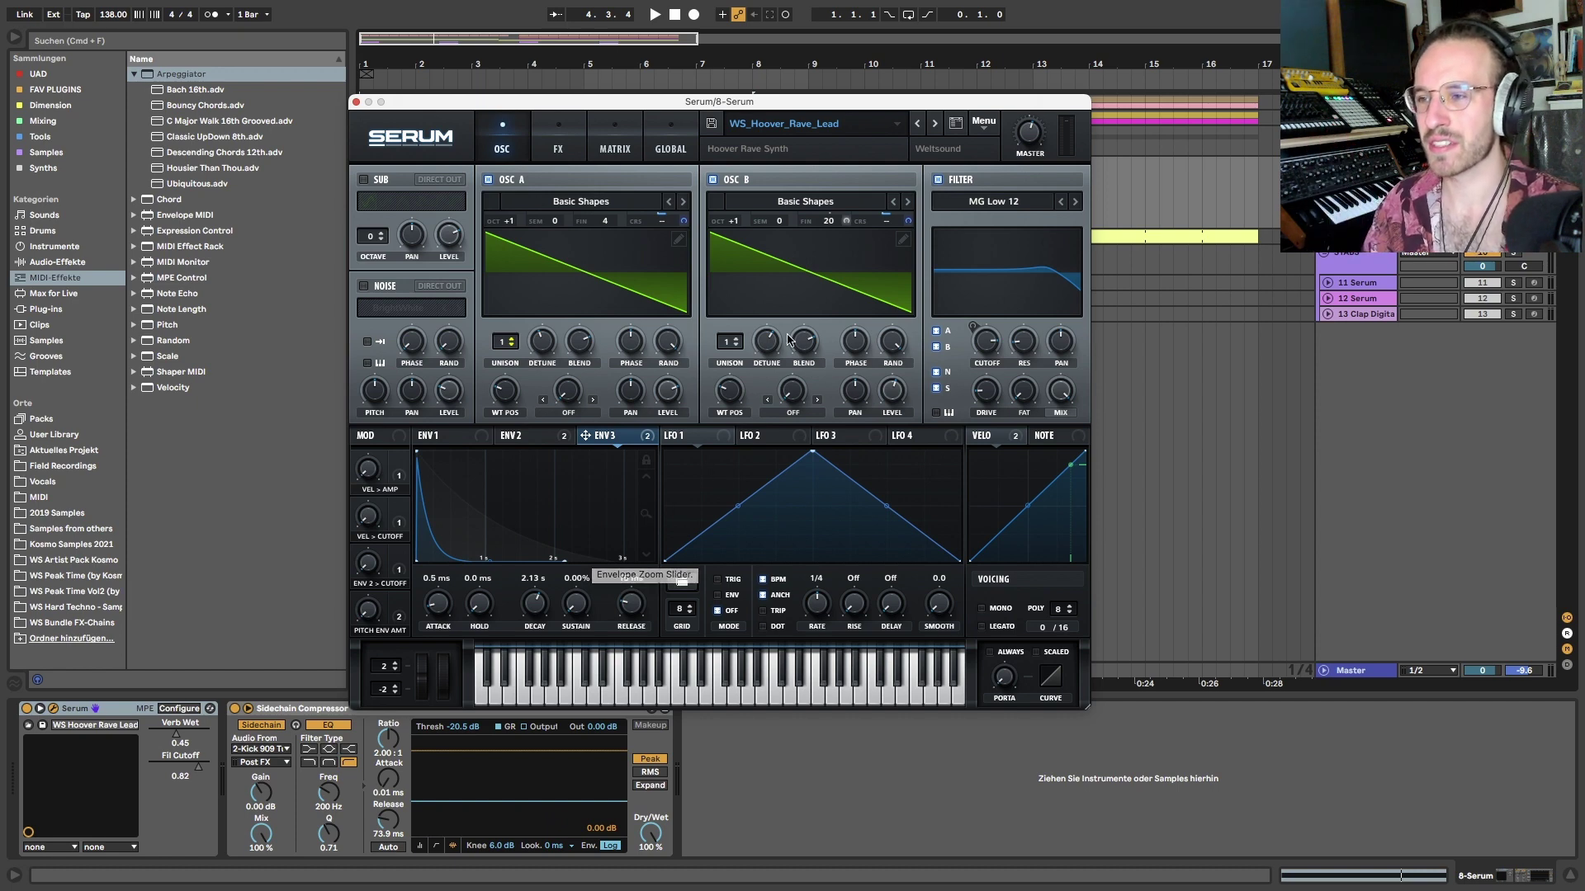
# Show envelope 2 and audition oscillators B and A separately by disabling the other one, re-enabling each after listening
pyautogui.click(534, 441)
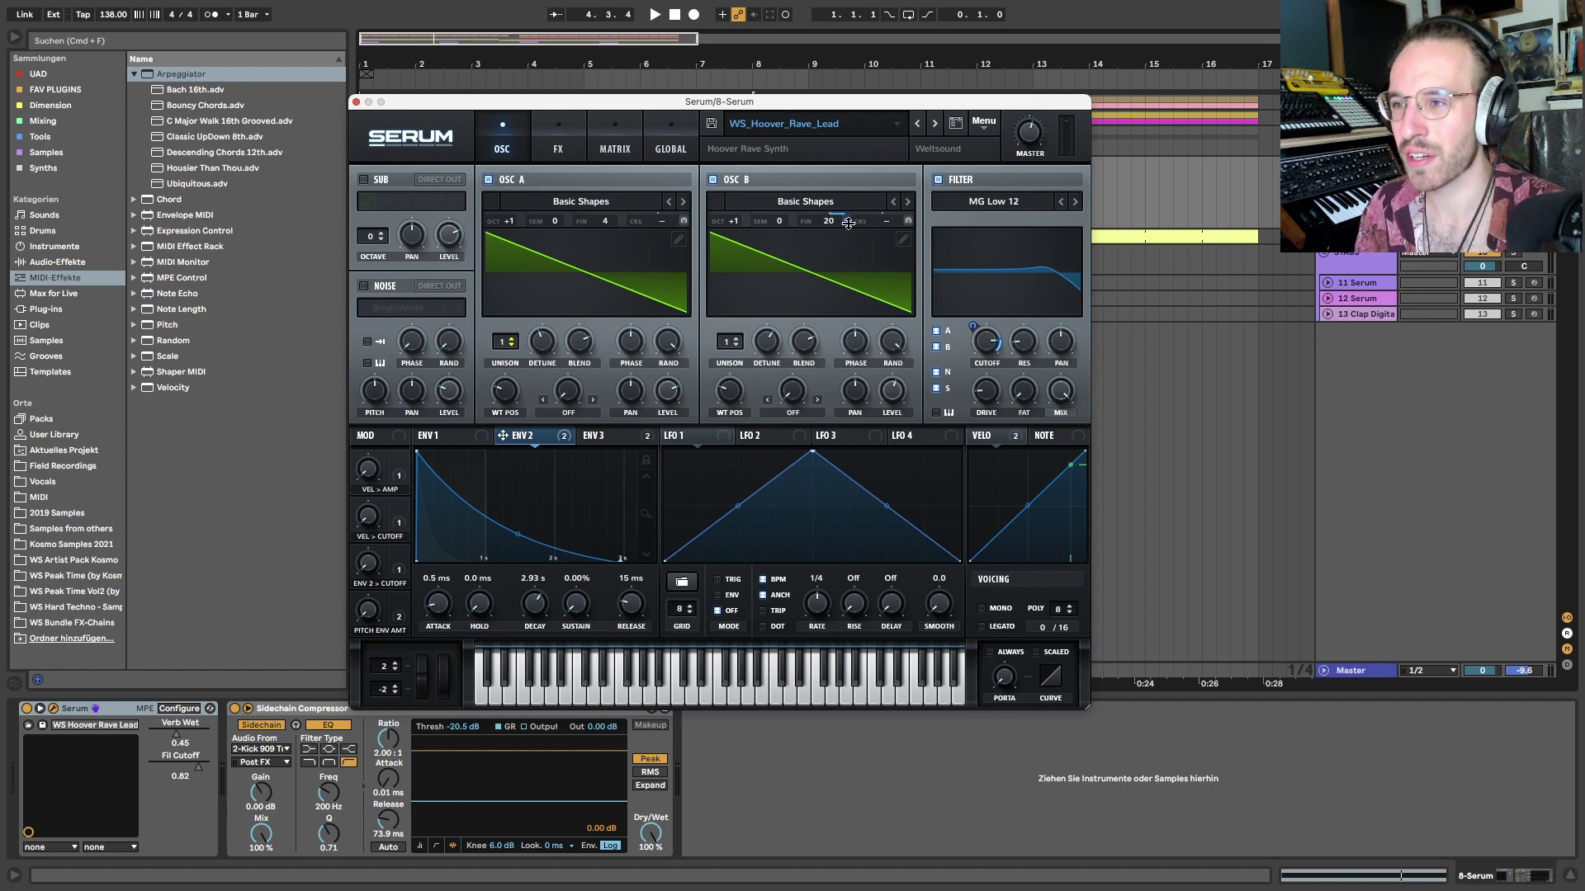
pyautogui.click(488, 180)
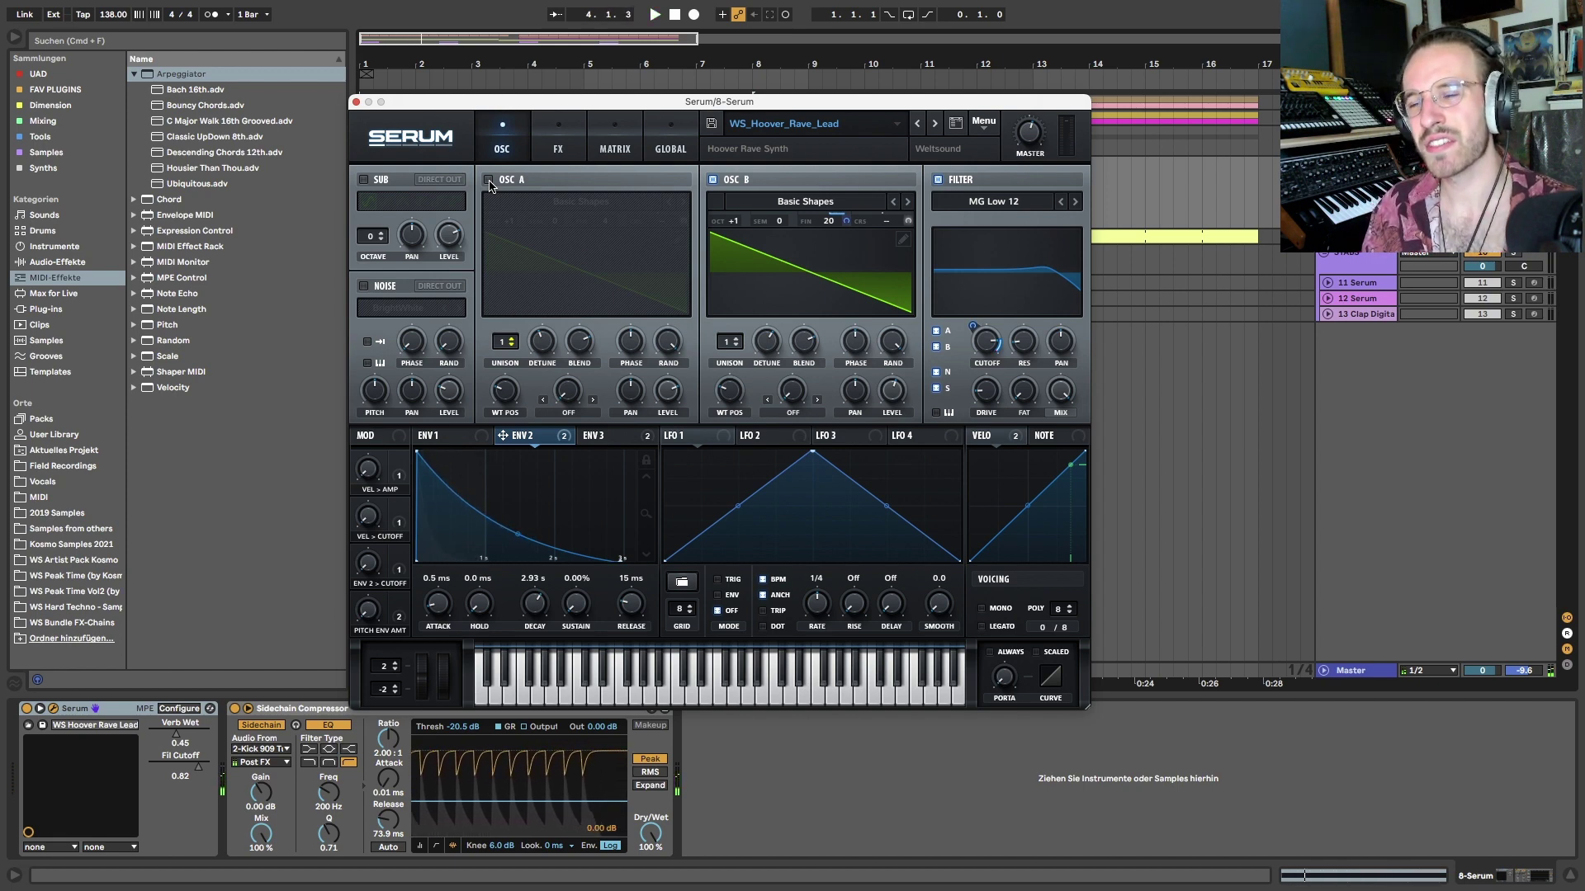
pyautogui.click(489, 181)
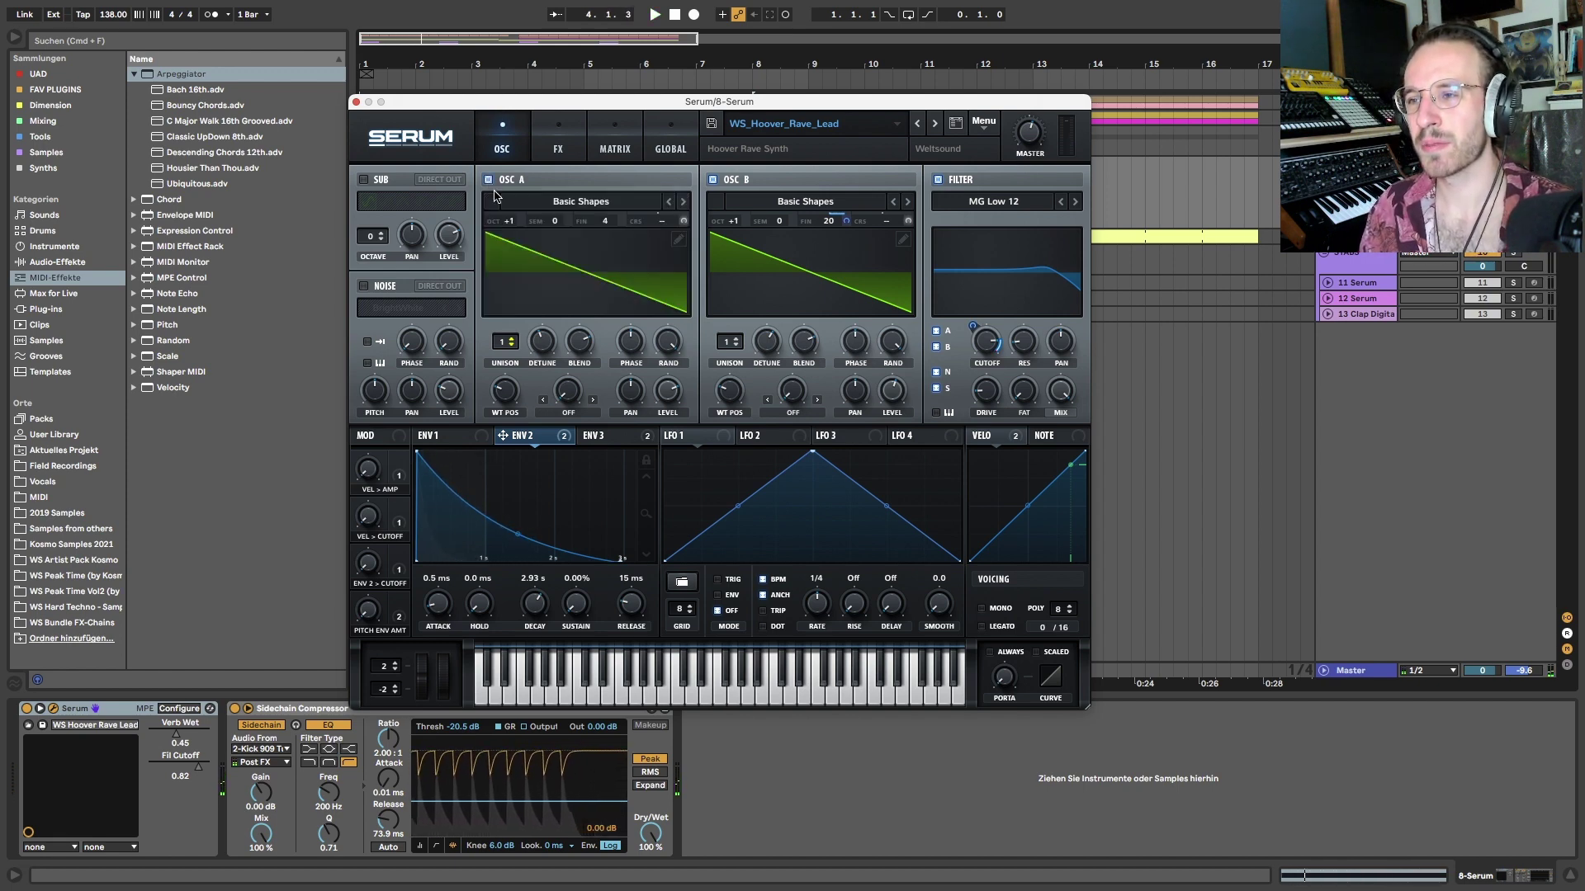
pyautogui.click(713, 180)
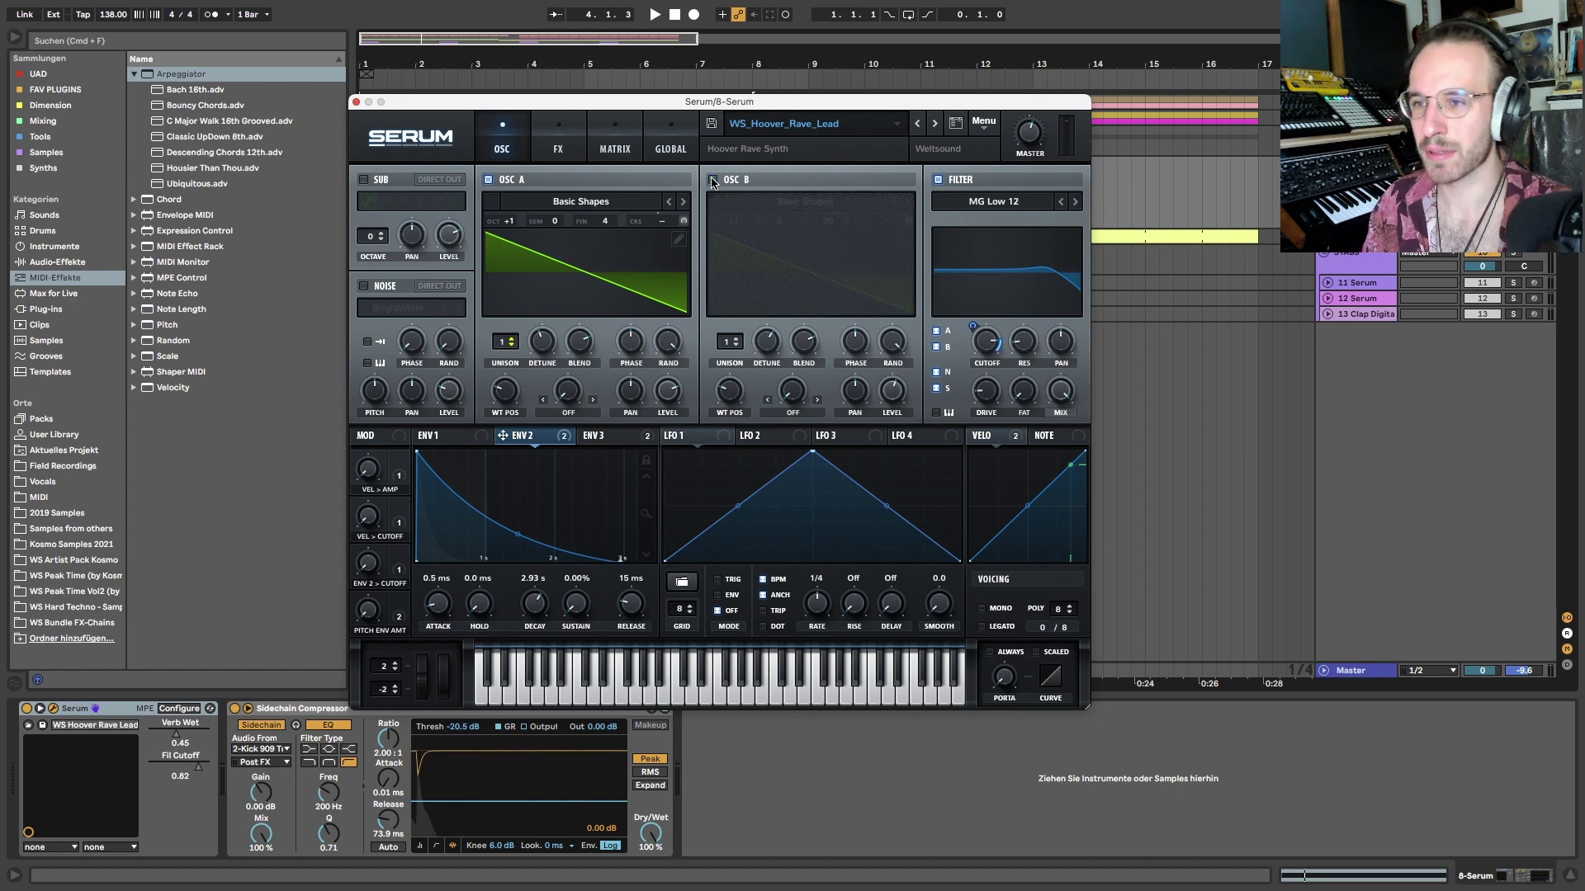
pyautogui.press('space')
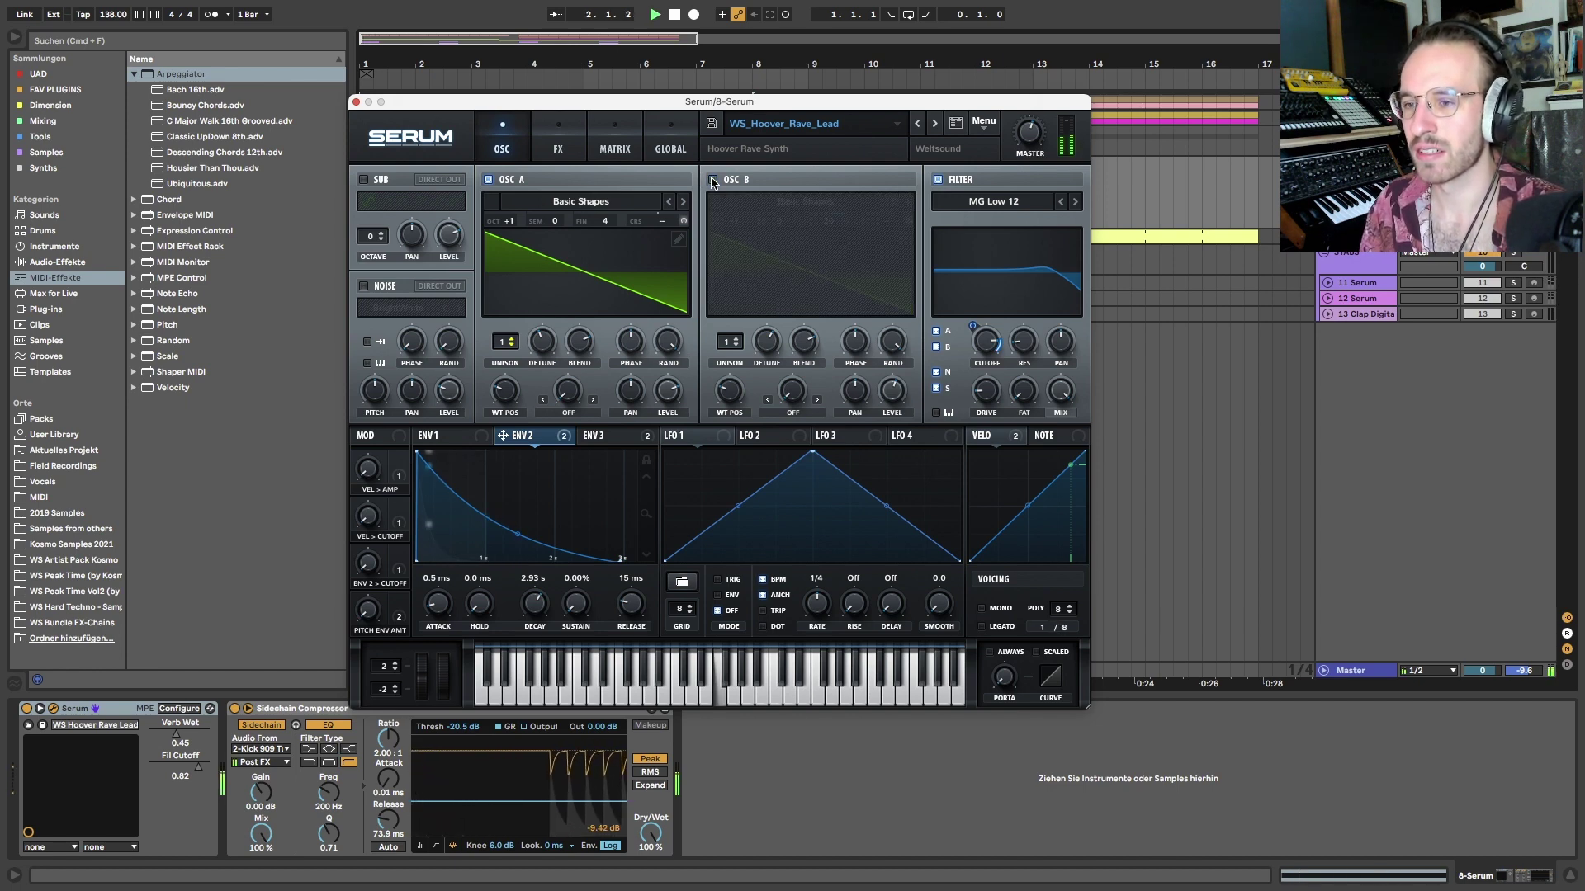
pyautogui.click(712, 180)
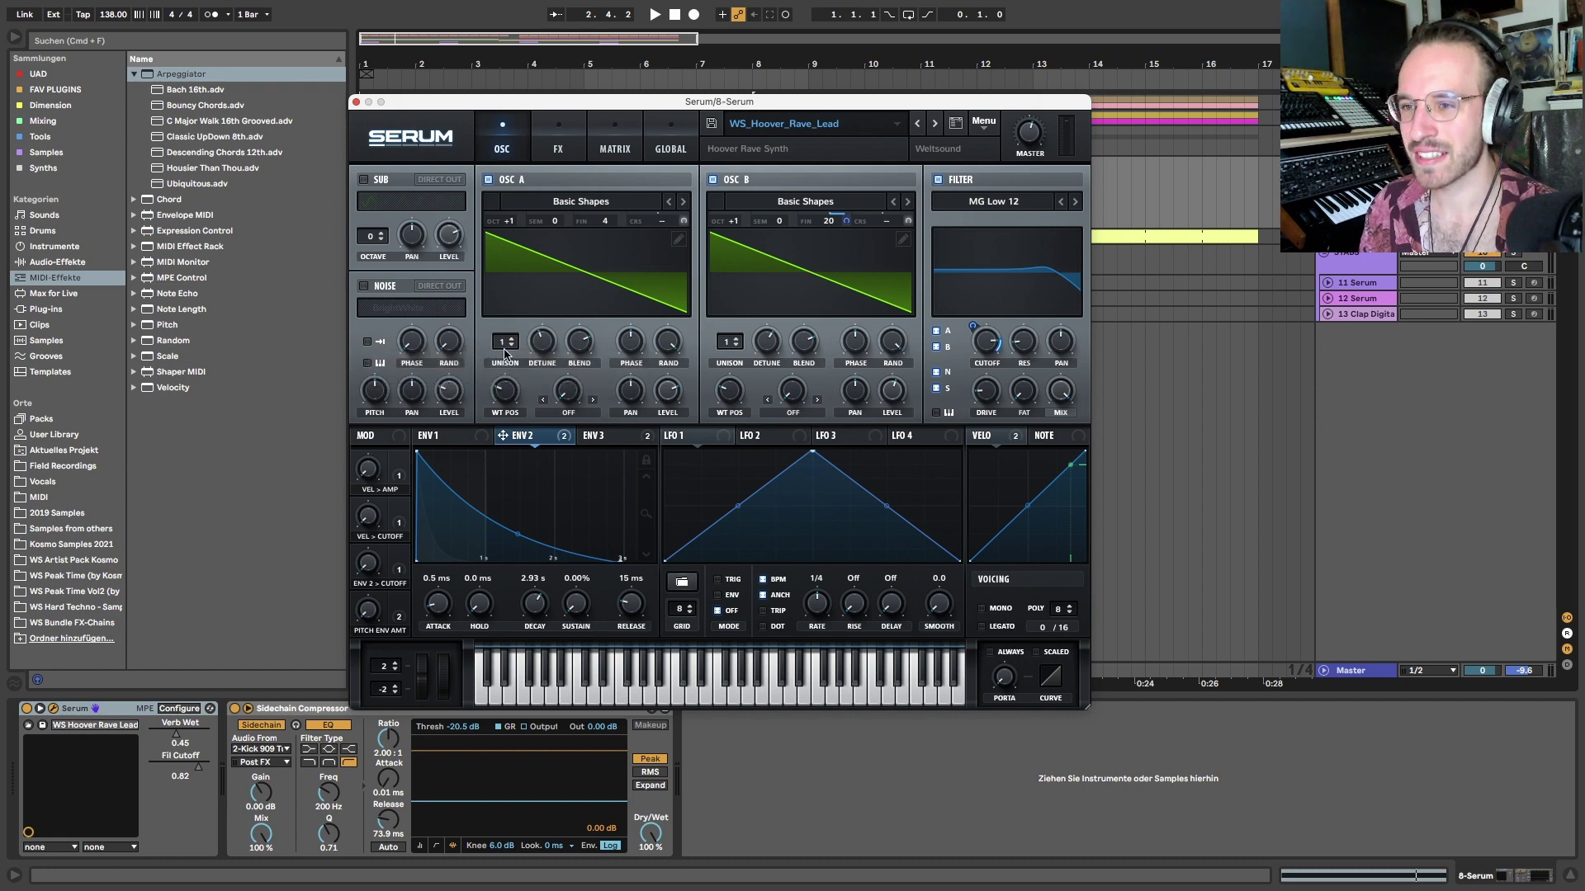
# Set the unison of oscillators A and B to 8 voices each and play the lead
pyautogui.moveTo(506, 342); pyautogui.dragTo(513, 258)
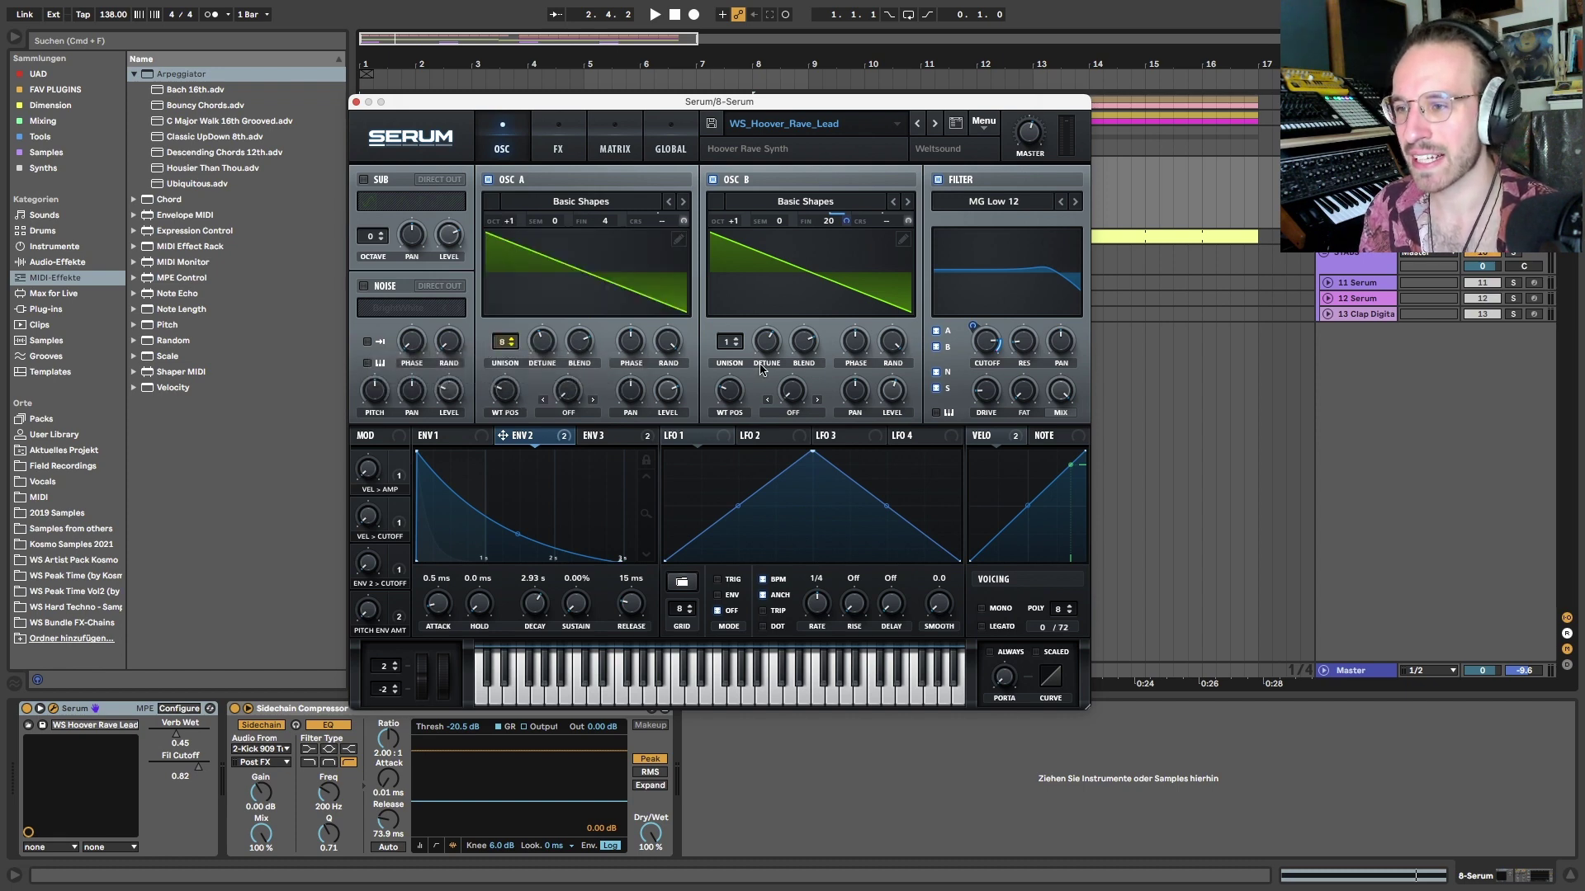
pyautogui.click(735, 347)
pyautogui.moveTo(737, 239); pyautogui.dragTo(737, 245)
pyautogui.press('space')
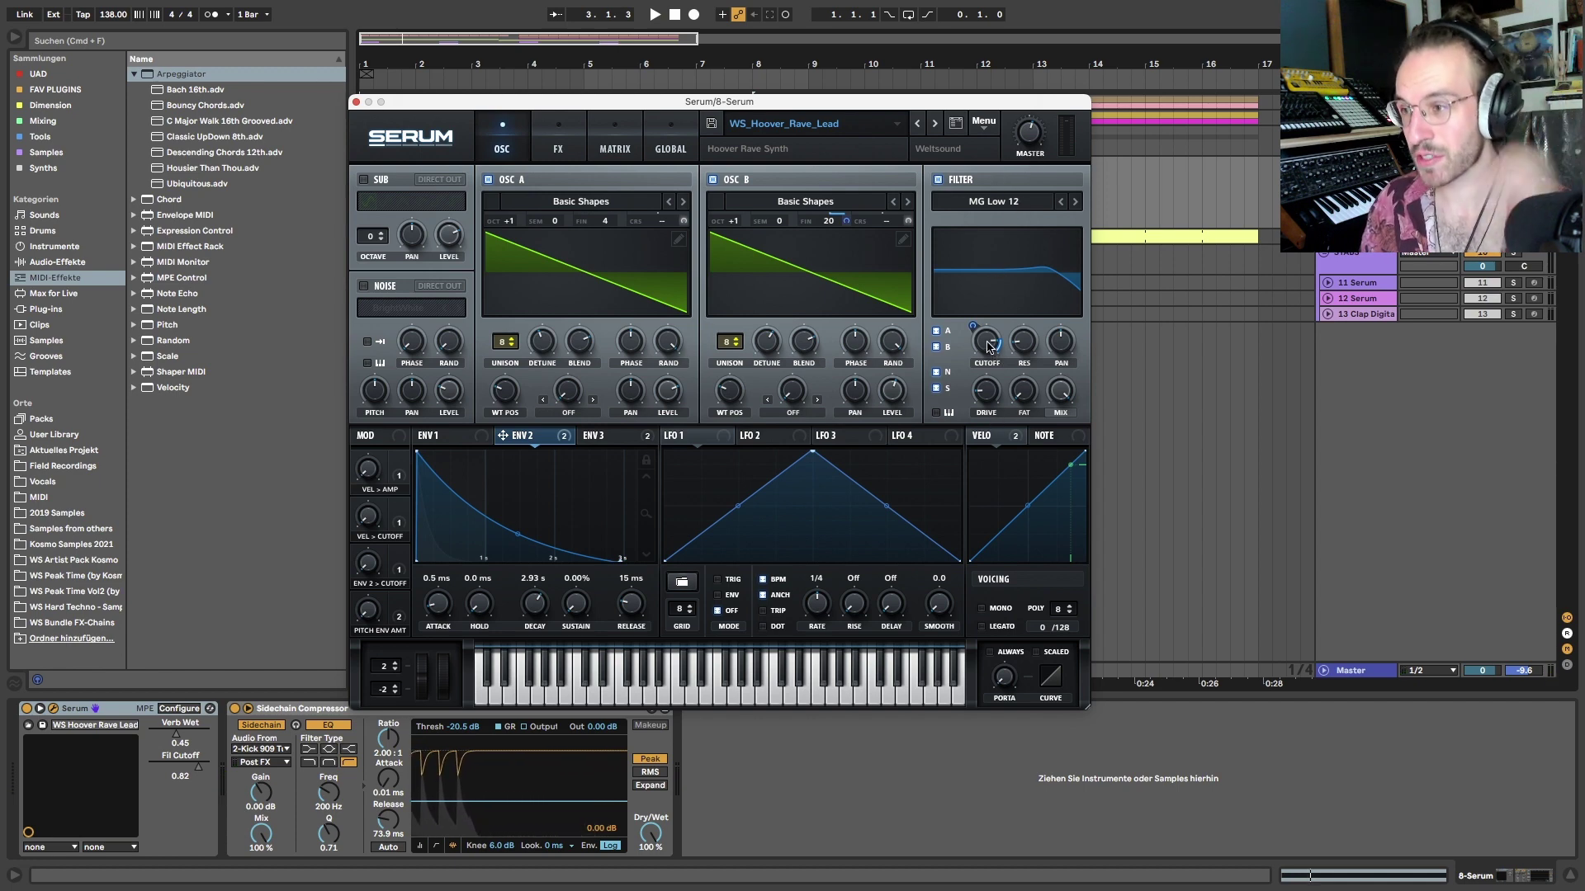
# Open the filter cutoff fully to 22050 Hz, play the lead, and undo the cutoff change
pyautogui.moveTo(989, 347)
pyautogui.moveTo(987, 320); pyautogui.dragTo(990, 297)
pyautogui.press('space')
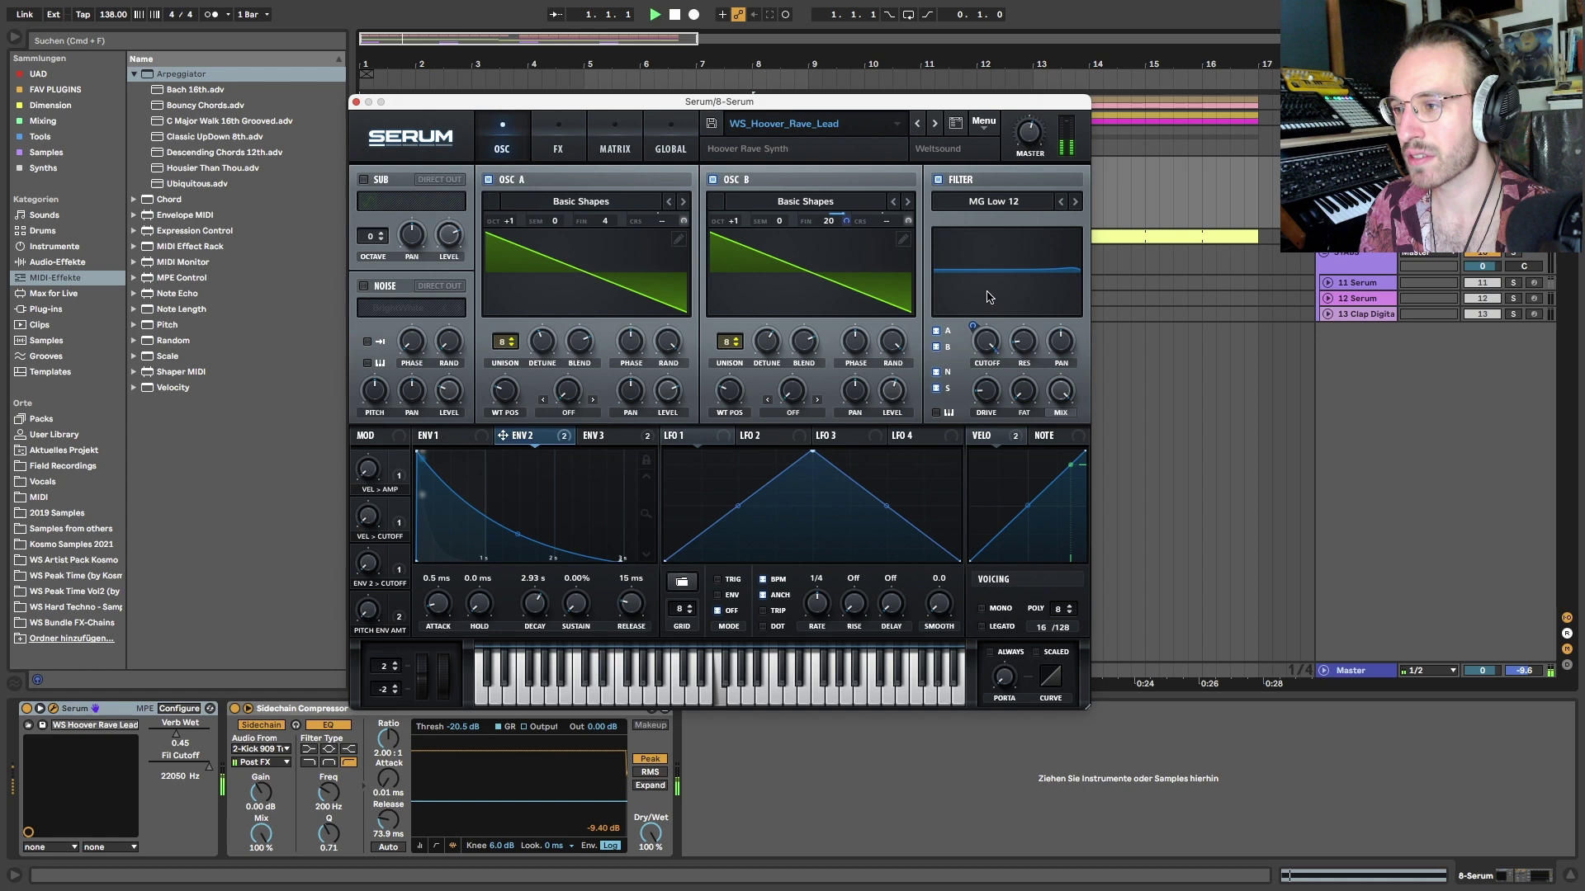
pyautogui.press('super+z')
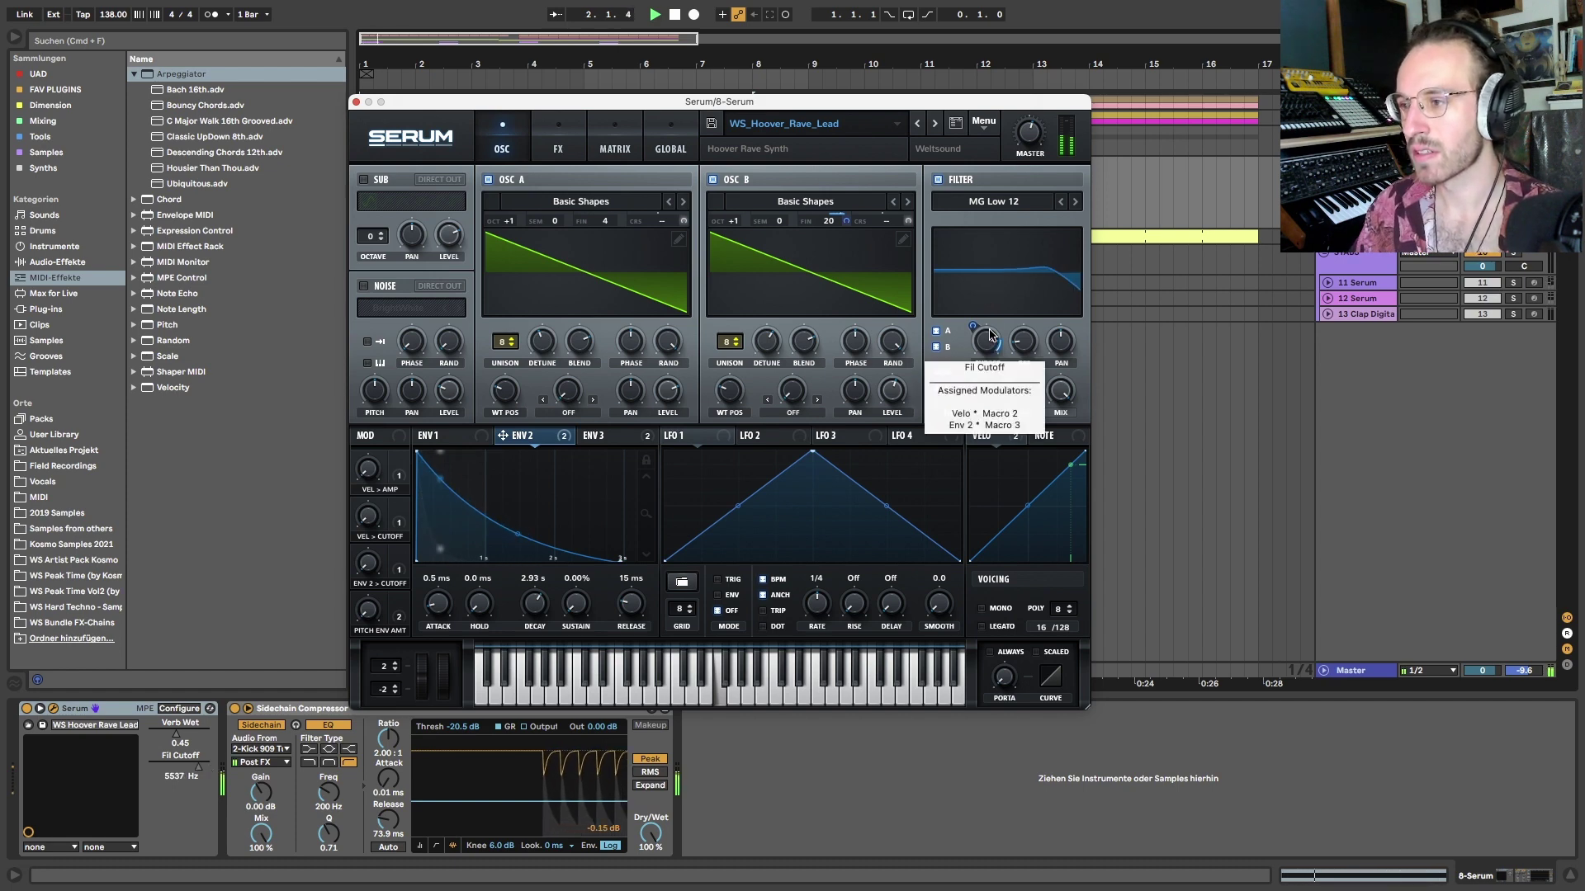
pyautogui.press('space')
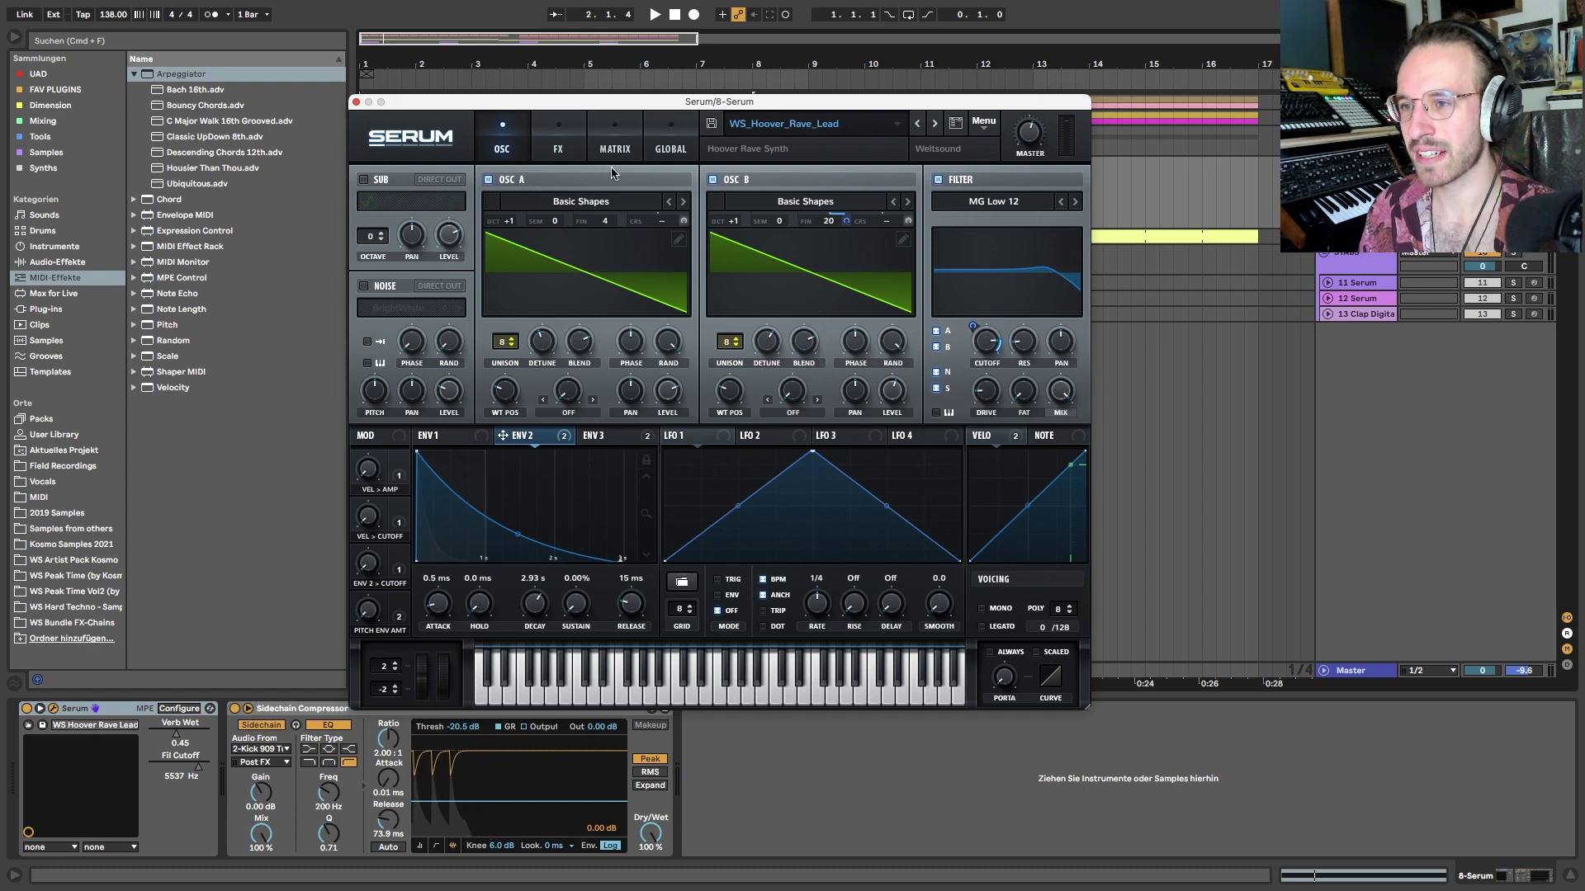
# Move the distortion to the first slot and the reverb to the second slot of the effects order
pyautogui.click(567, 132)
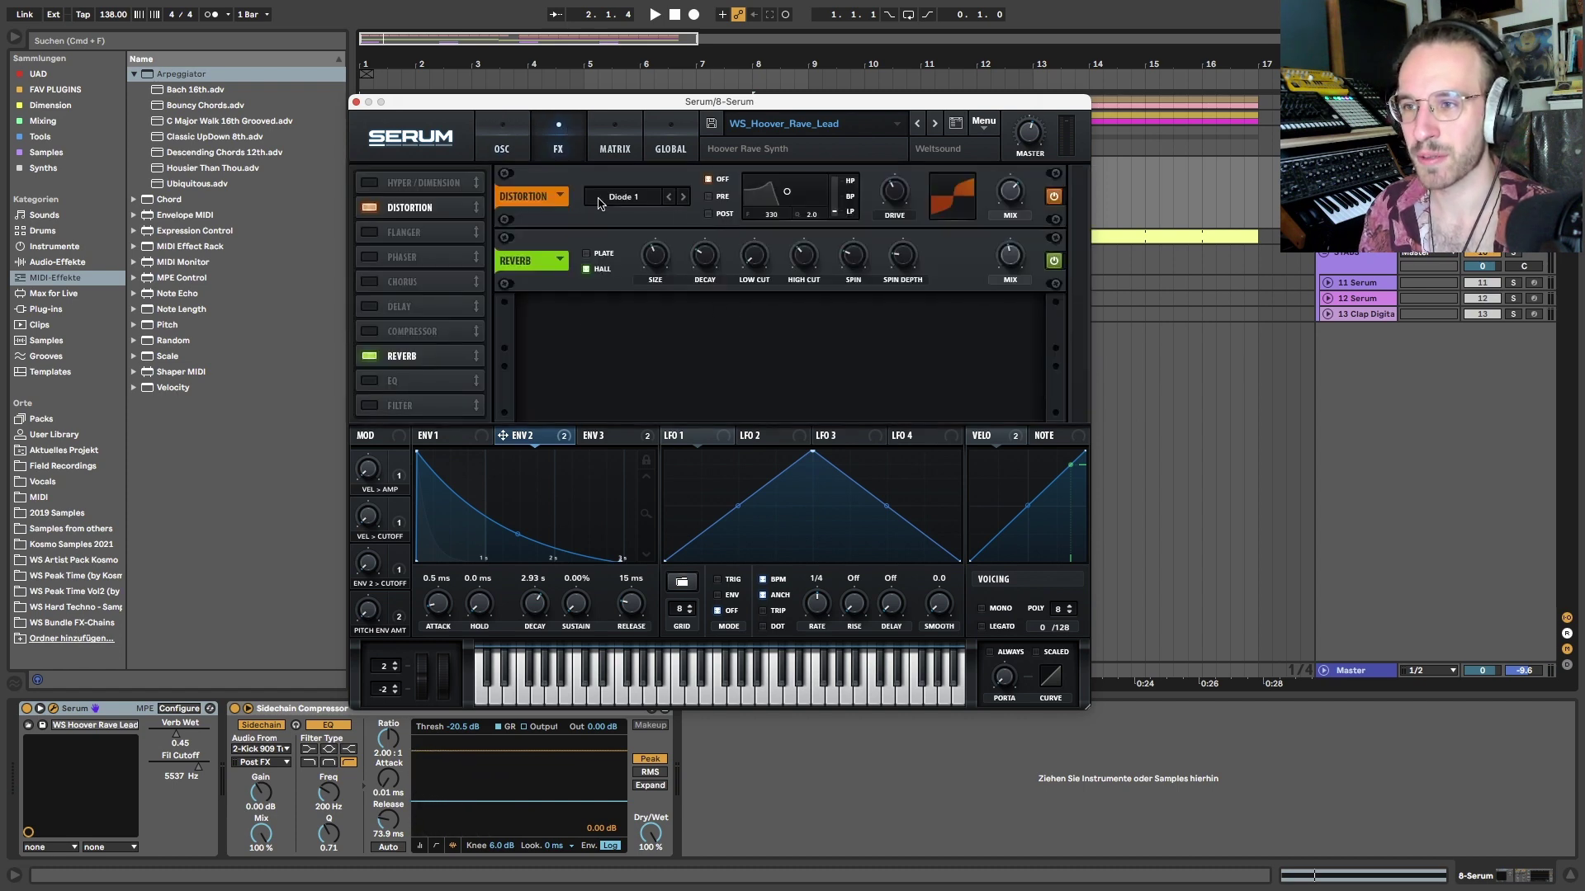
pyautogui.moveTo(426, 203); pyautogui.dragTo(428, 180)
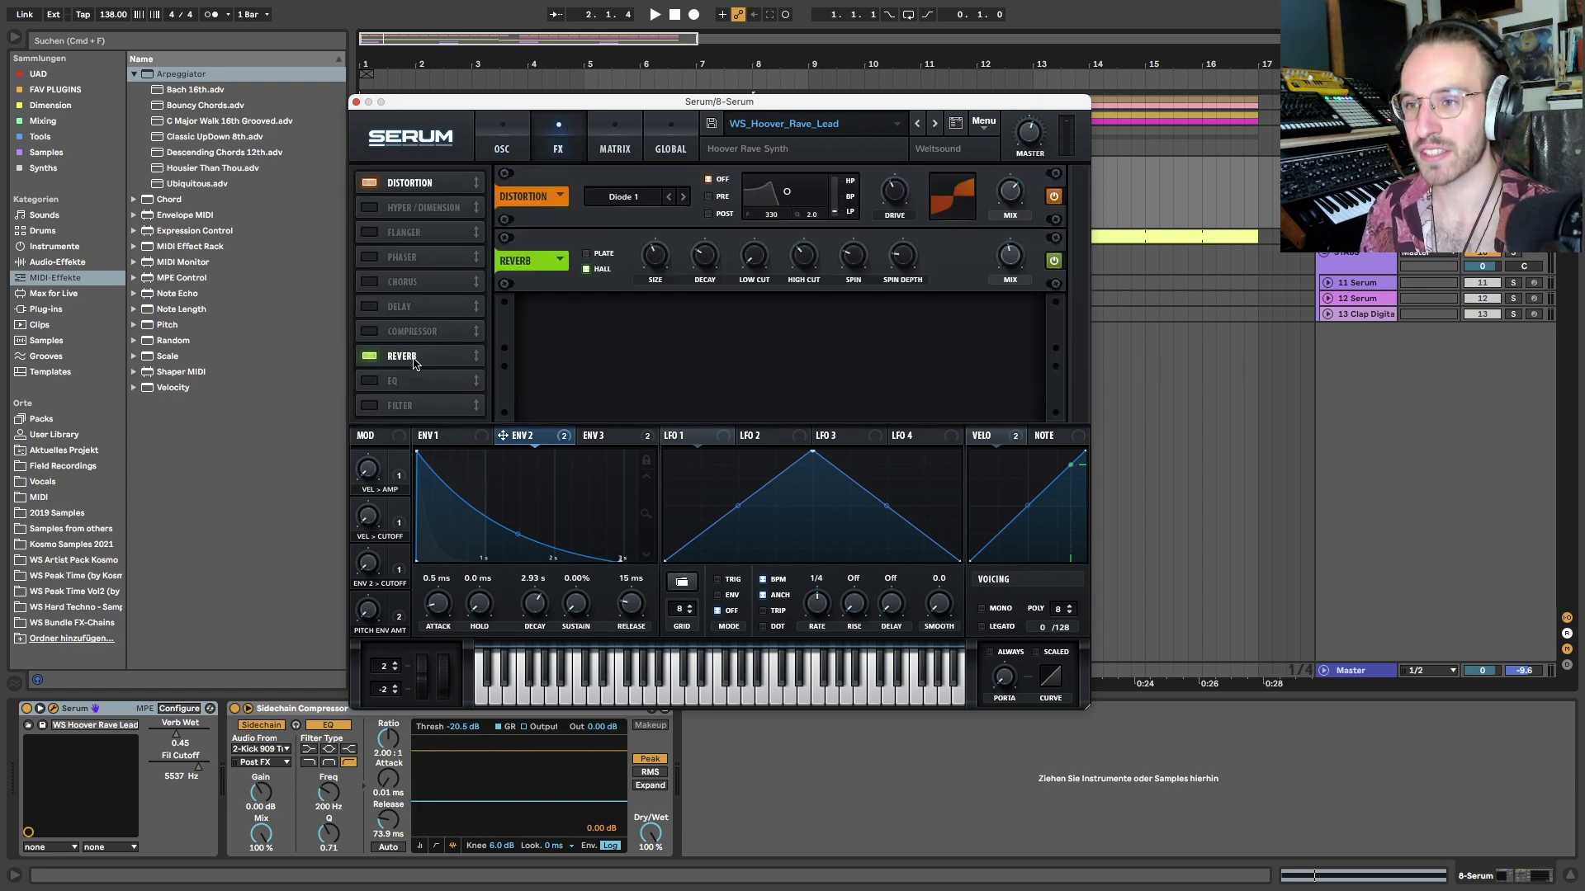
pyautogui.moveTo(416, 363); pyautogui.dragTo(428, 206)
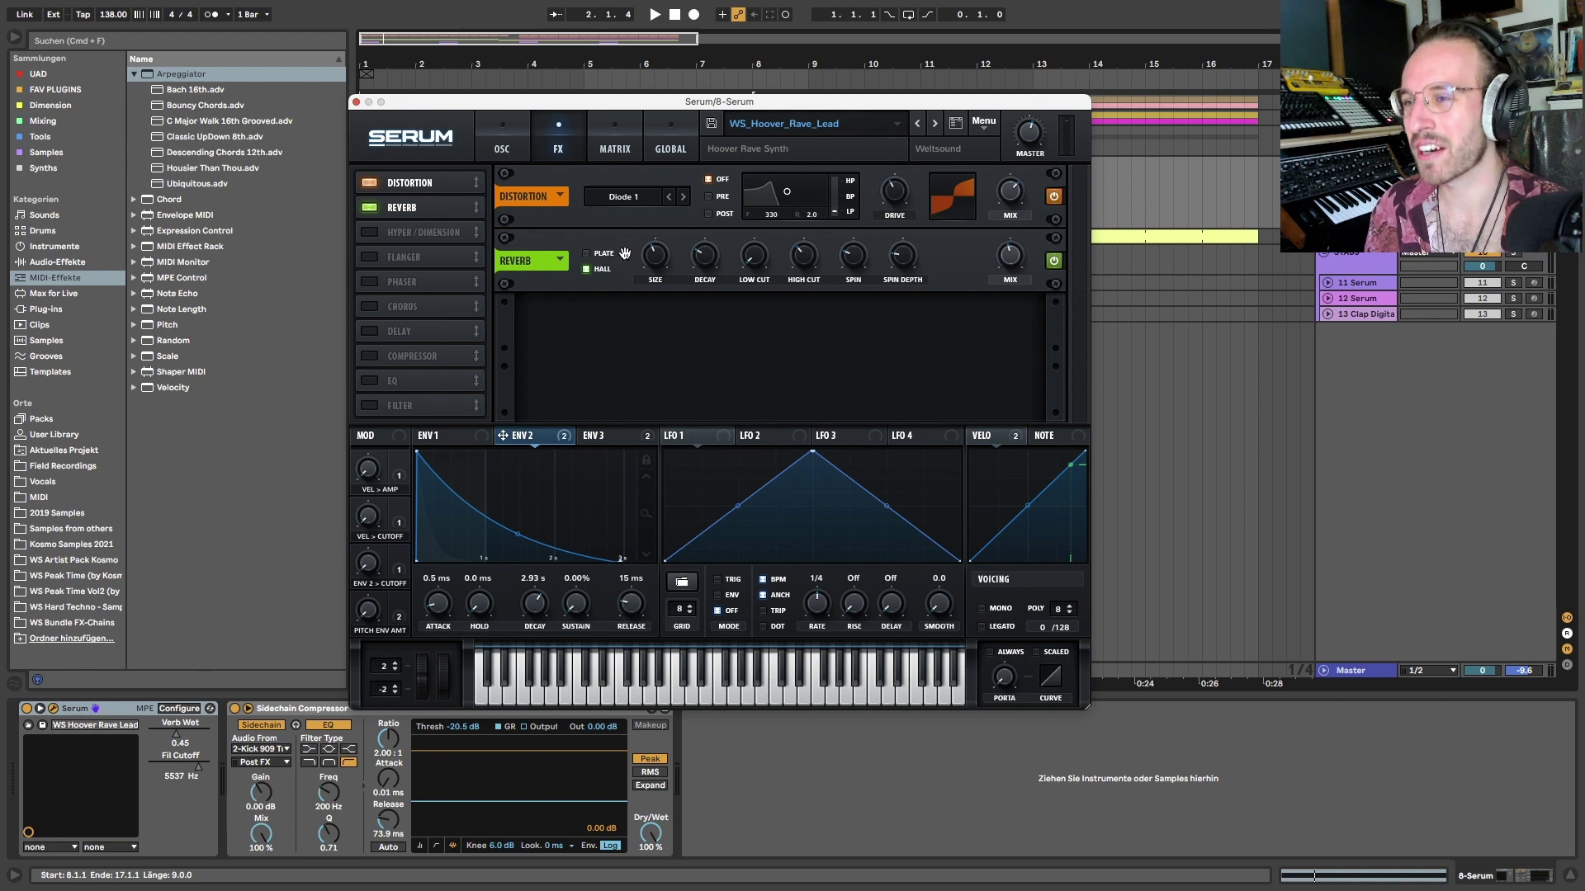
# Return to the oscillator page and play the lead while varying the Pitch Env Amt macro
pyautogui.click(502, 136)
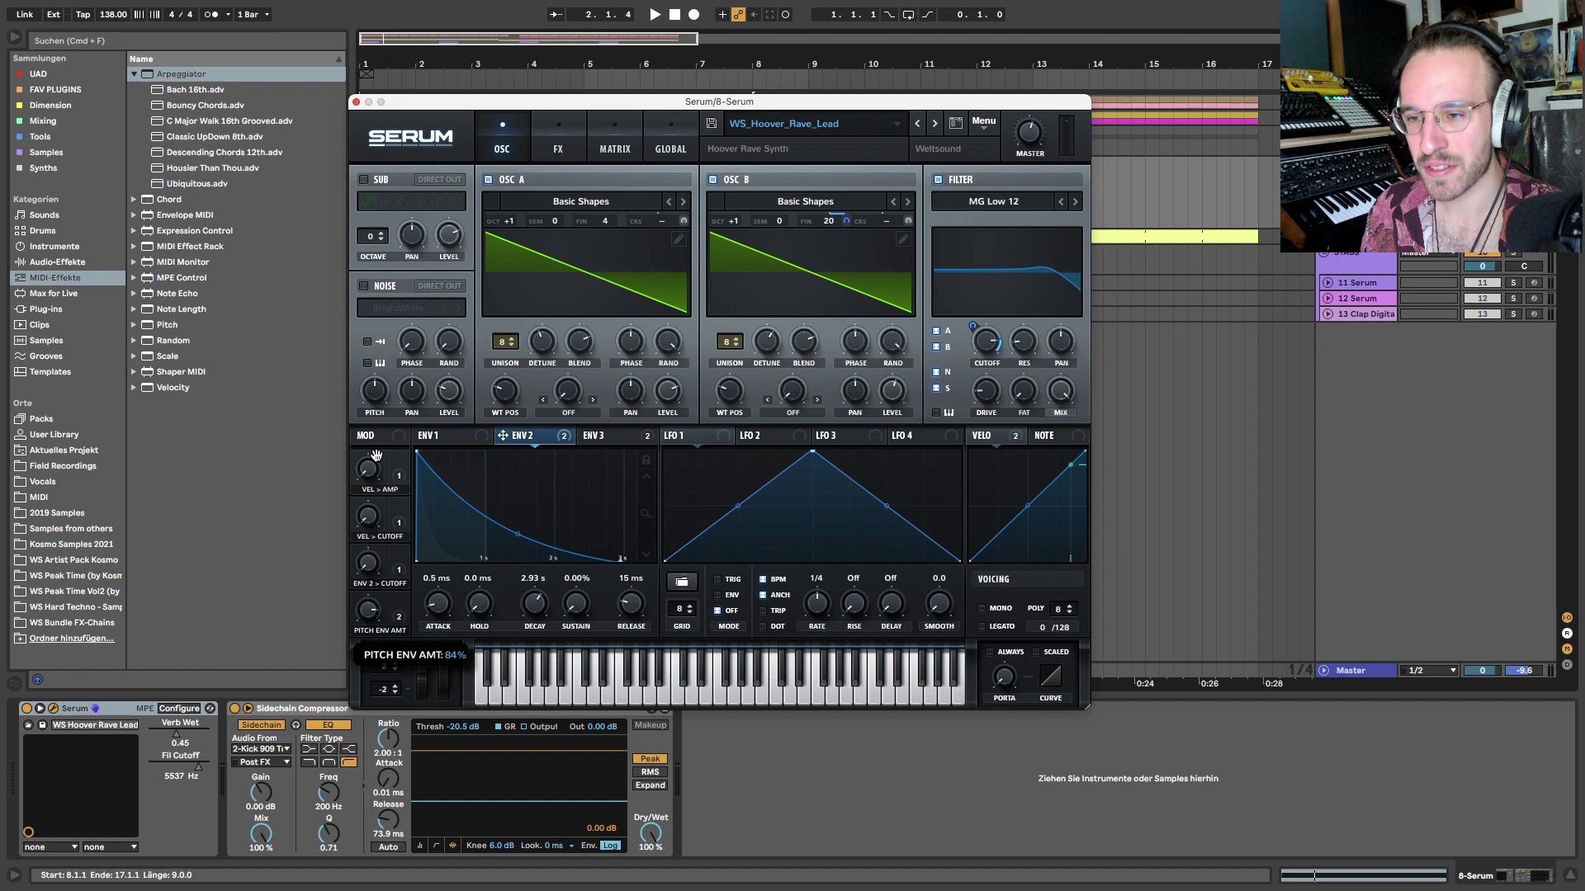
pyautogui.press('space')
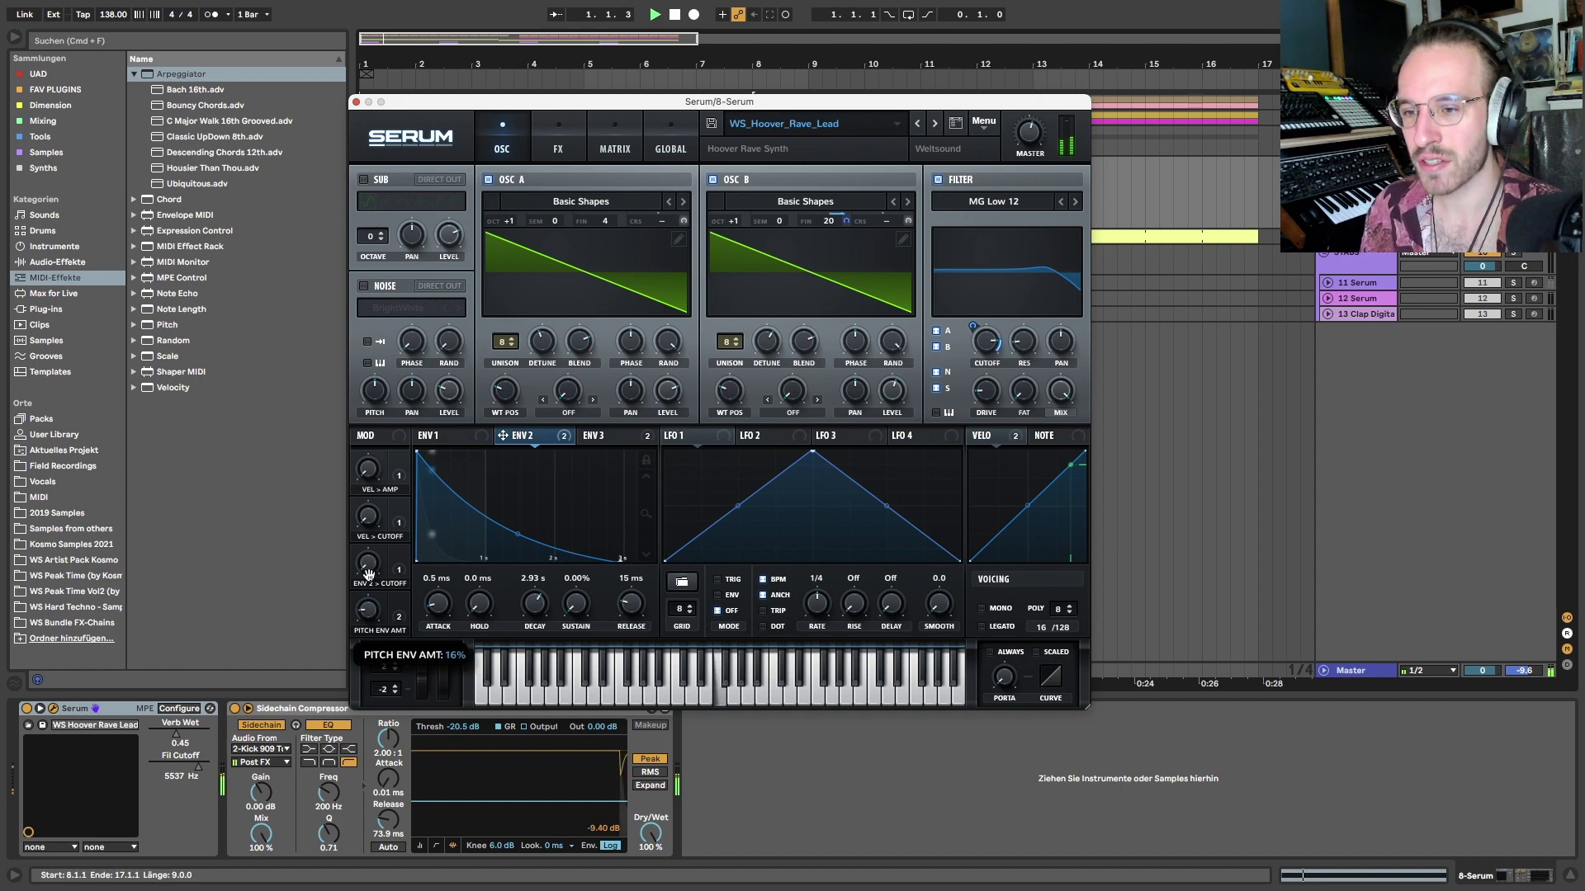
pyautogui.moveTo(368, 575); pyautogui.dragTo(368, 487)
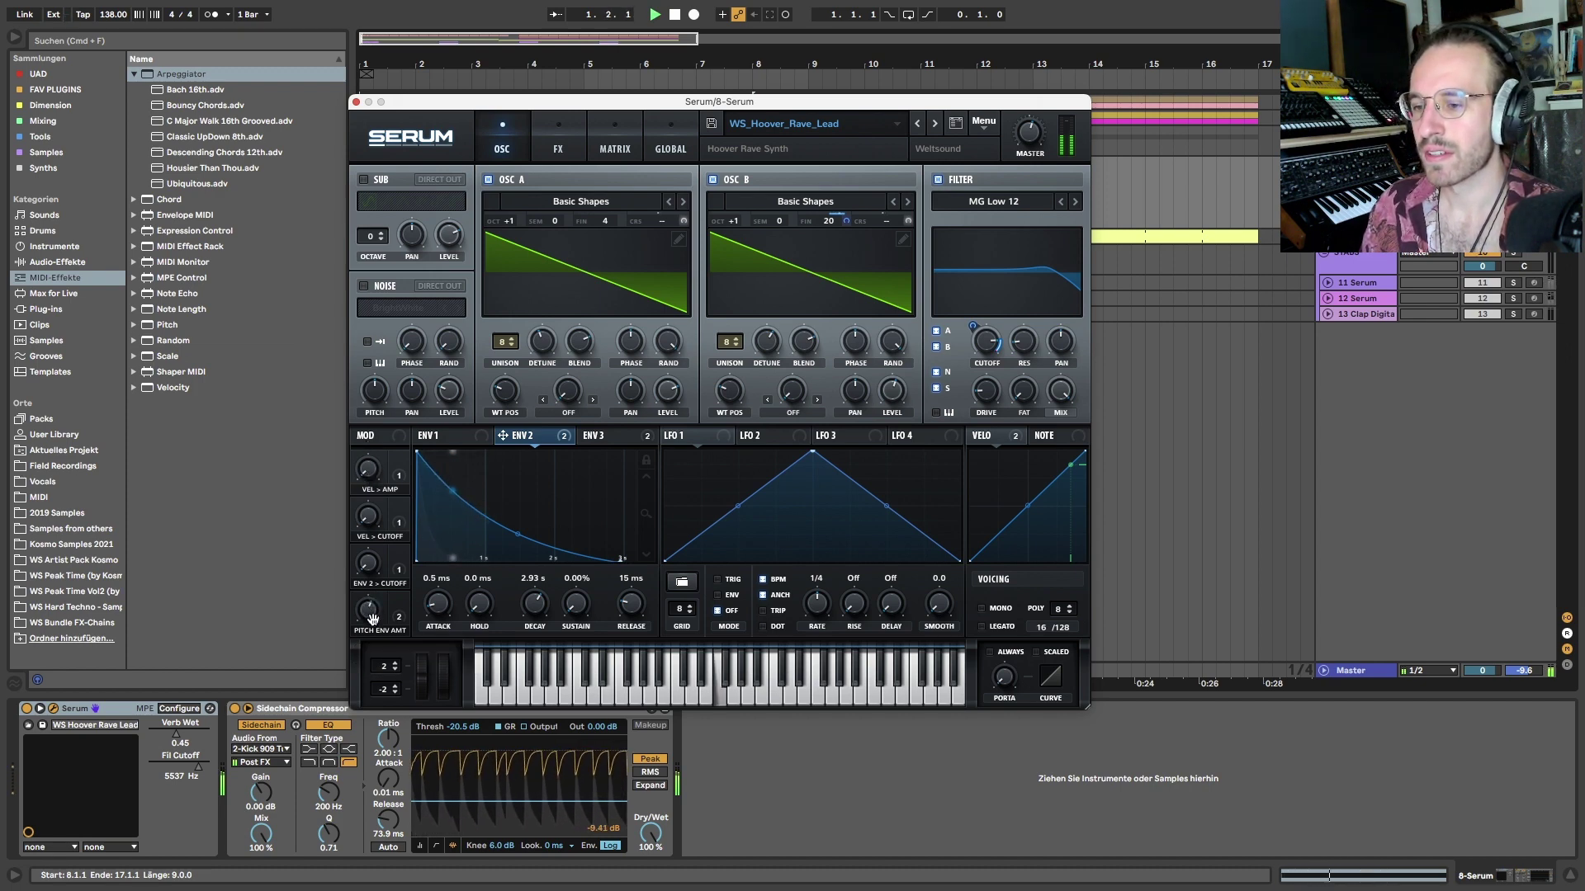
pyautogui.press('space')
pyautogui.moveTo(372, 619); pyautogui.dragTo(370, 595)
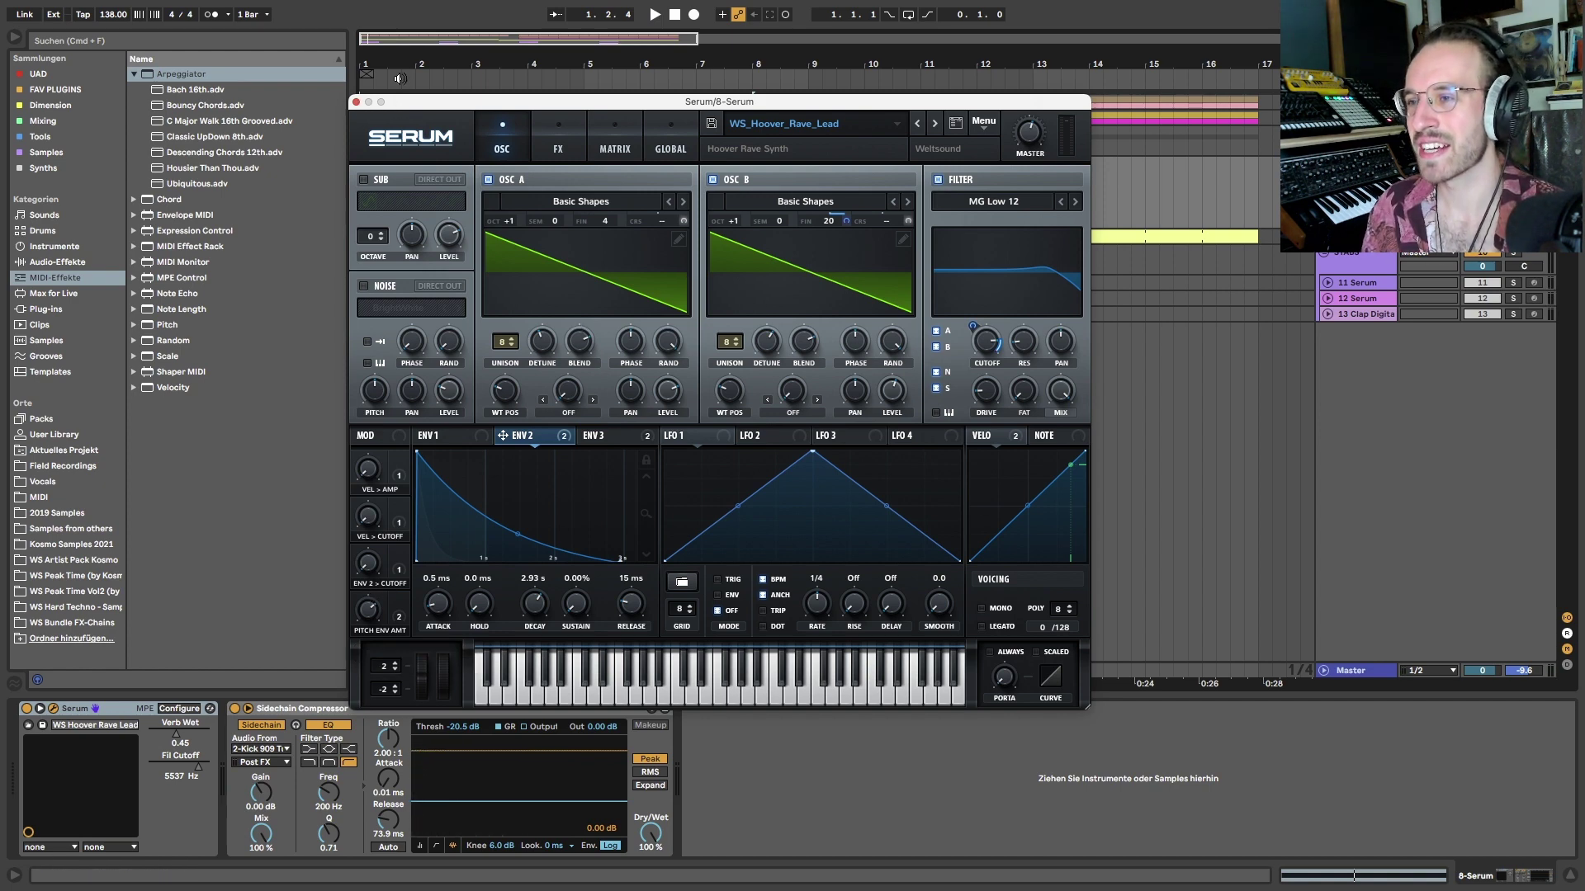
# Toggle the solo of the 8 Serum track while playing the arrangement, and close its Serum window
pyautogui.click(399, 78)
pyautogui.click(1513, 164)
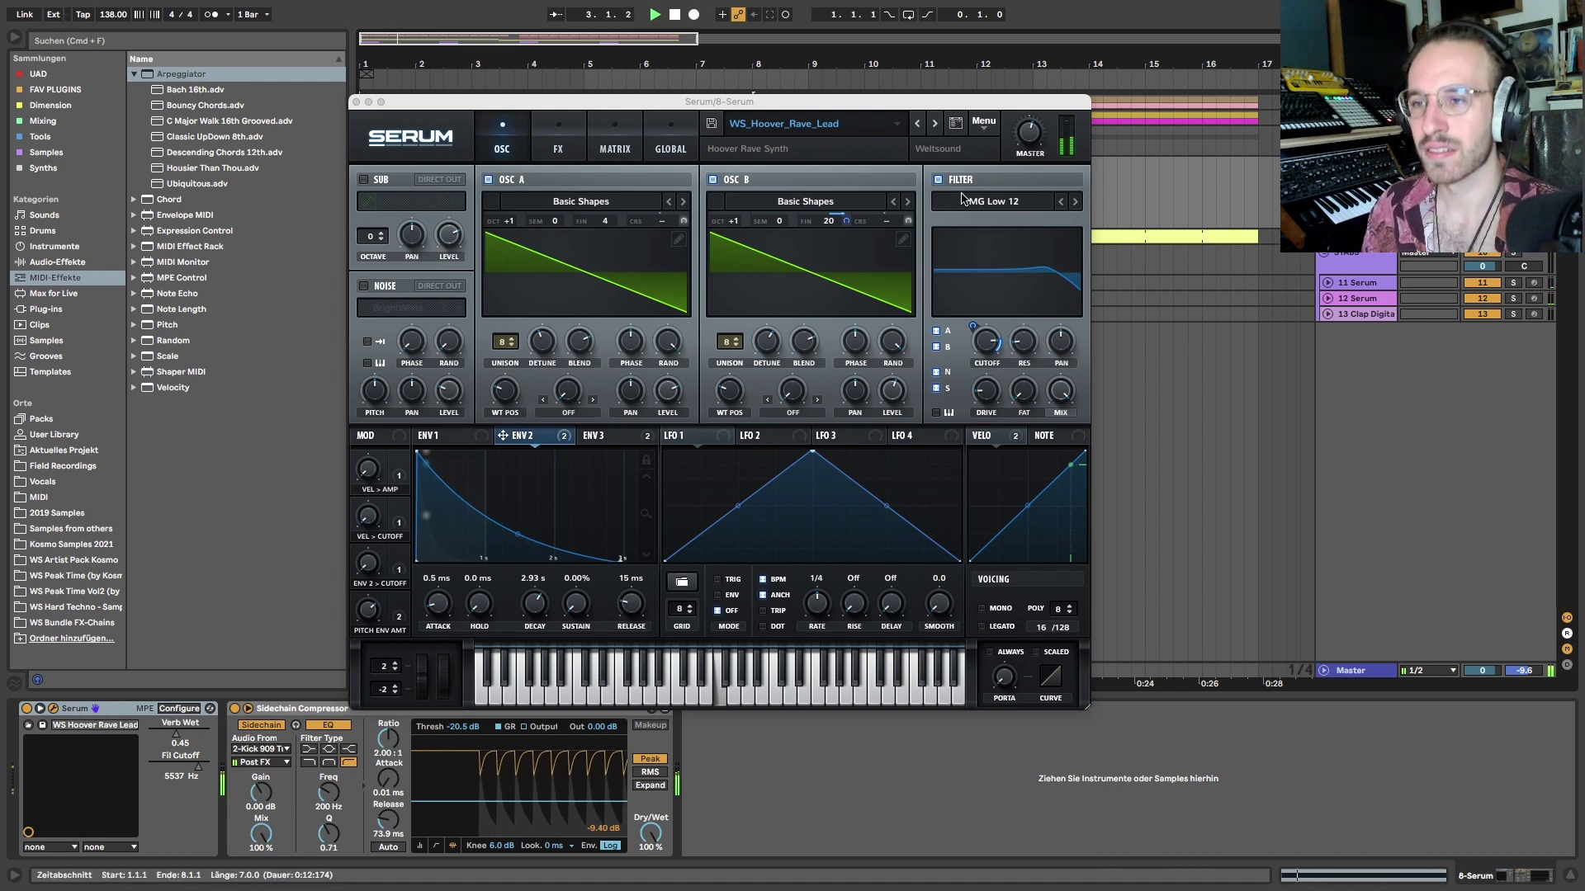
pyautogui.click(357, 103)
pyautogui.press('space')
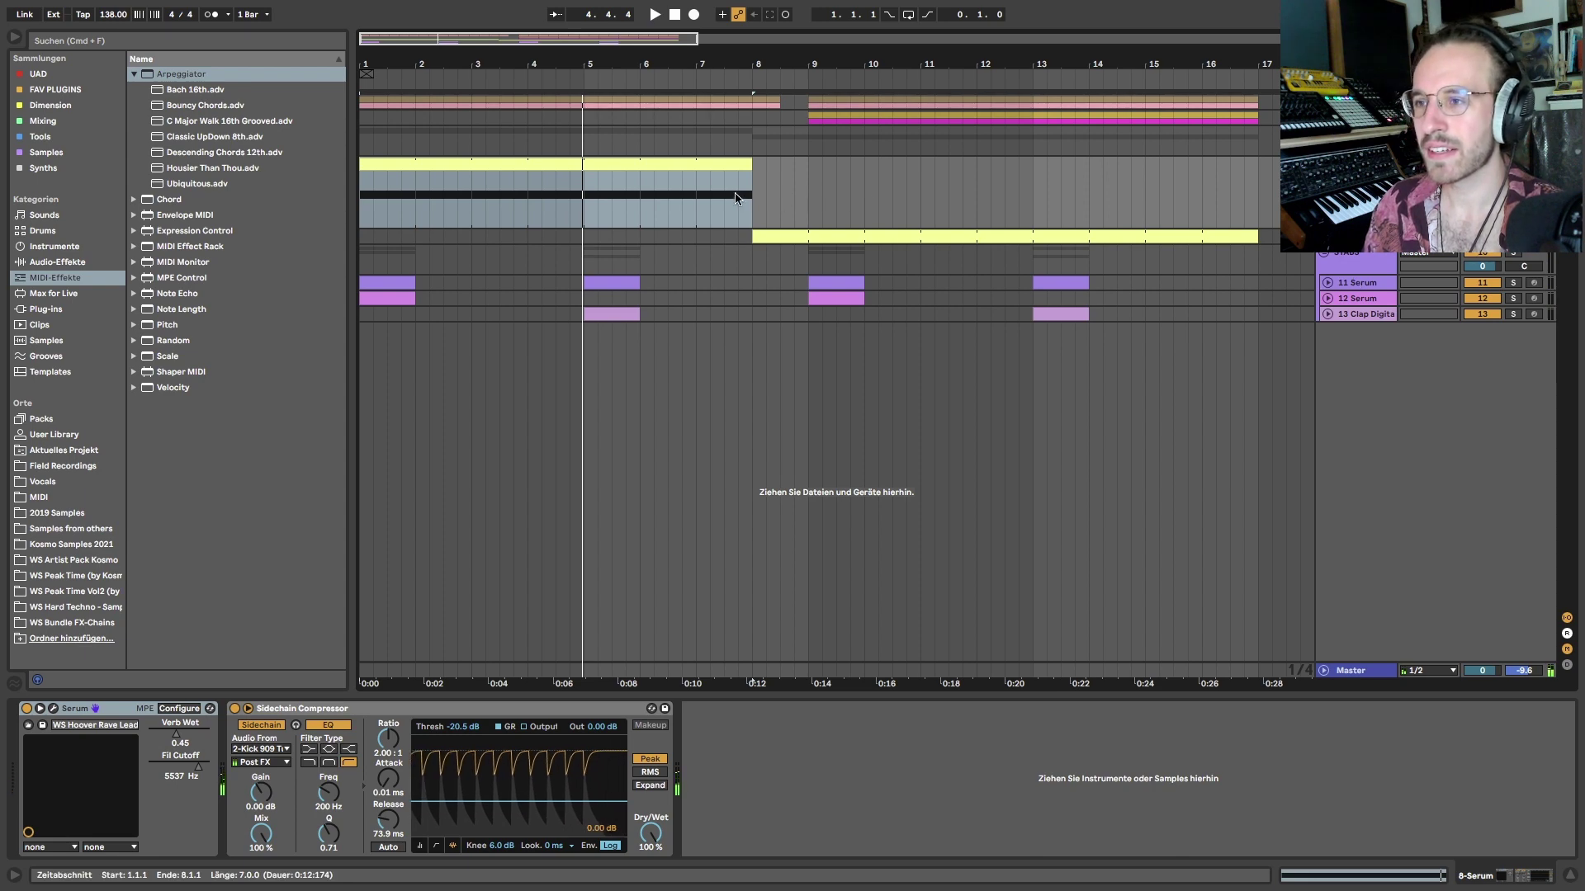
# Unfold the 9 Serum track, open its clip starting at bar 8, and shrink the velocity lane to show the F1 note
pyautogui.moveTo(809, 194); pyautogui.dragTo(739, 194)
pyautogui.click(1327, 237)
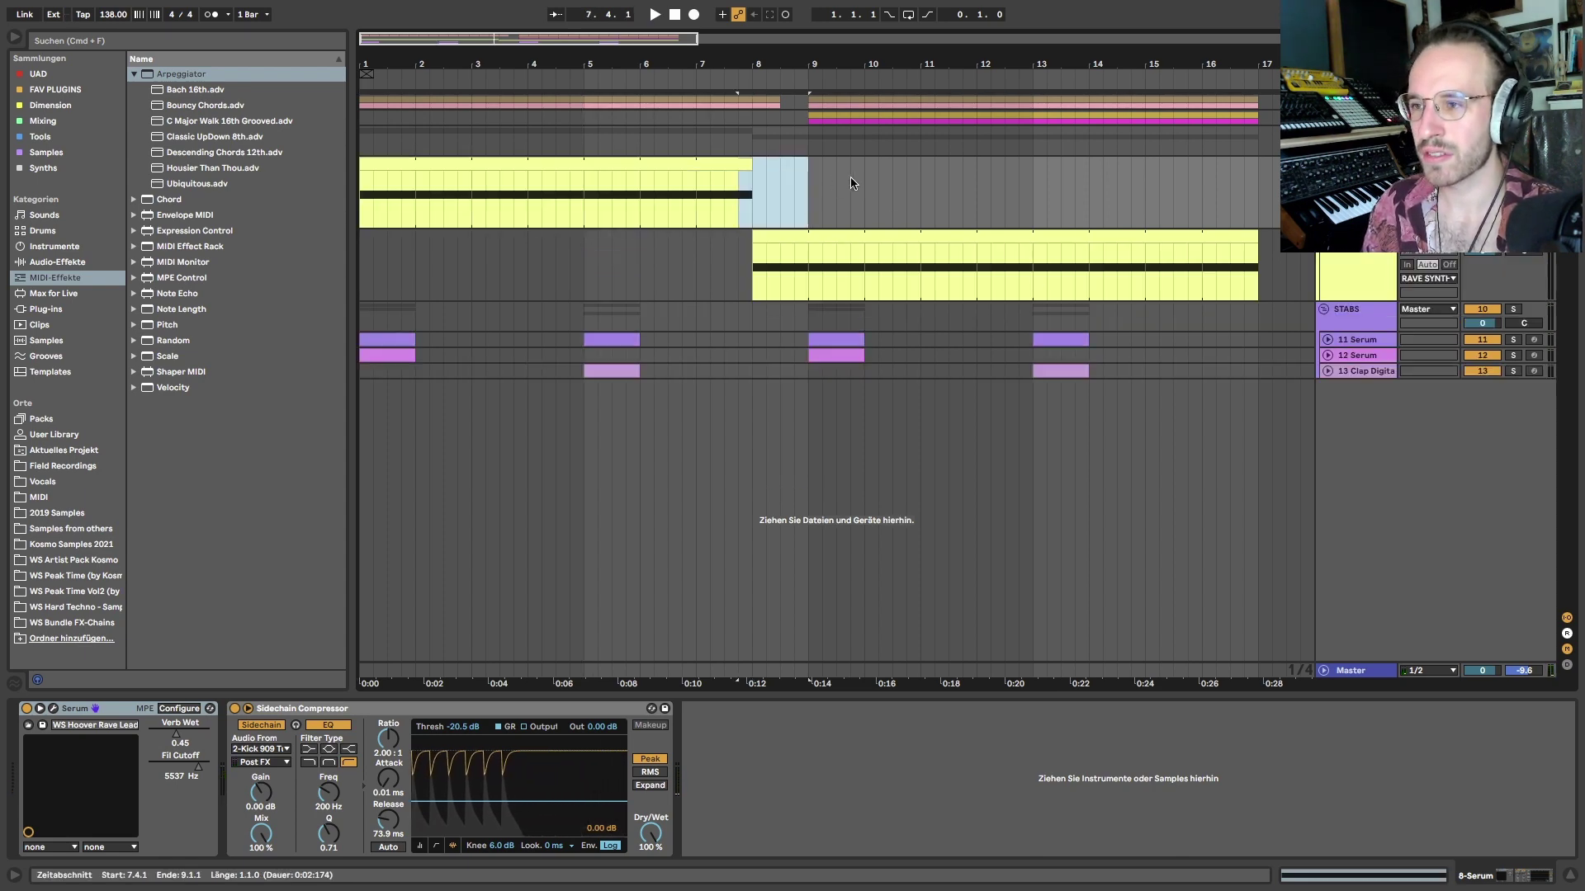
pyautogui.doubleClick(791, 239)
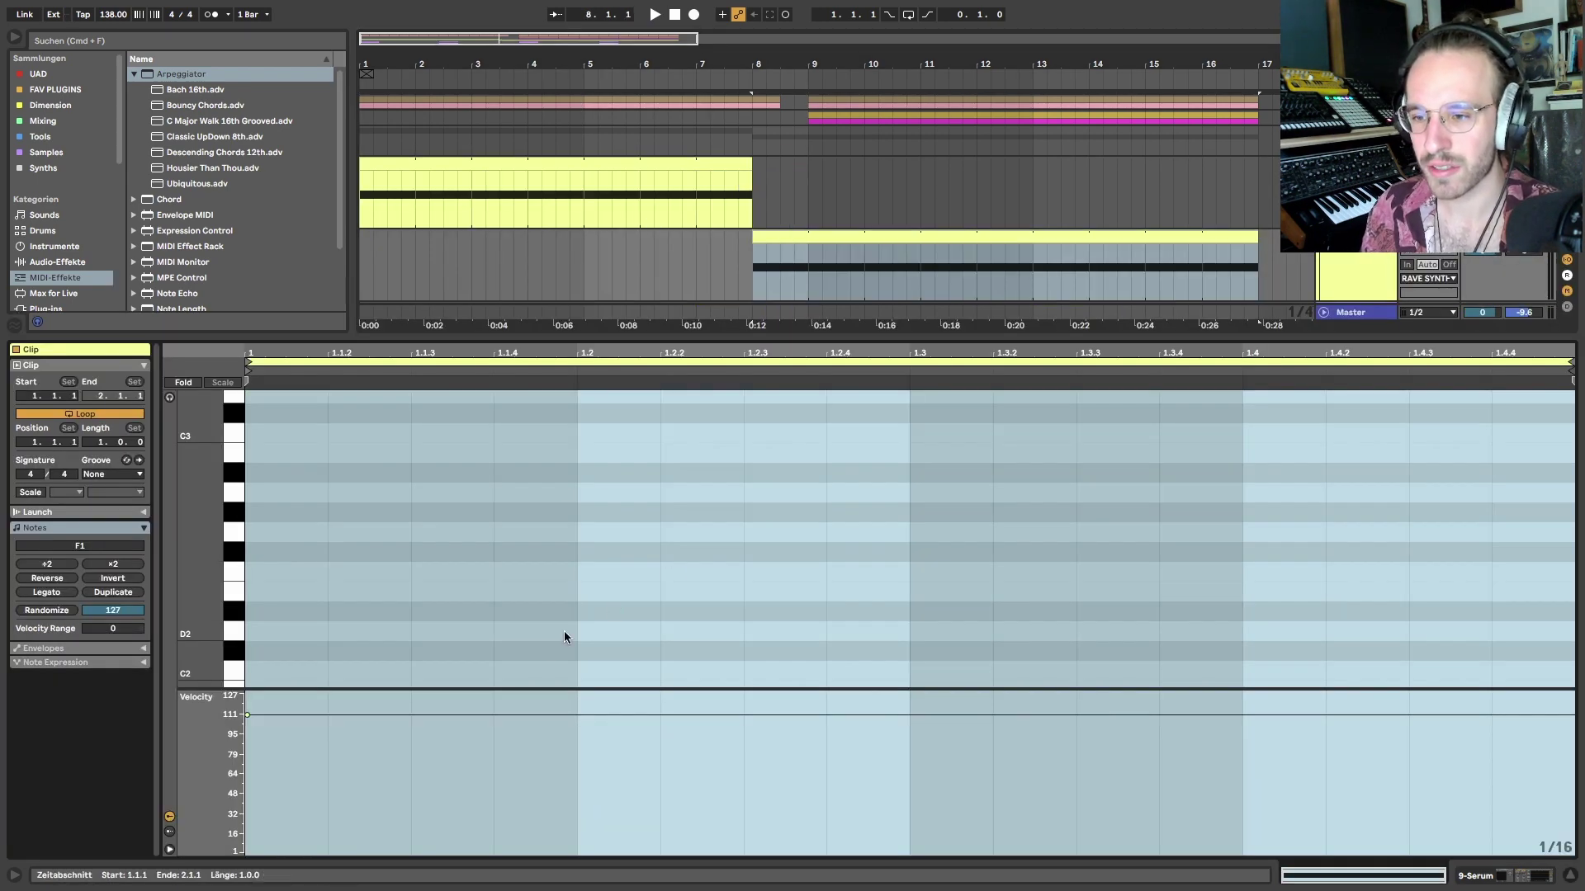
pyautogui.moveTo(533, 690); pyautogui.dragTo(540, 808)
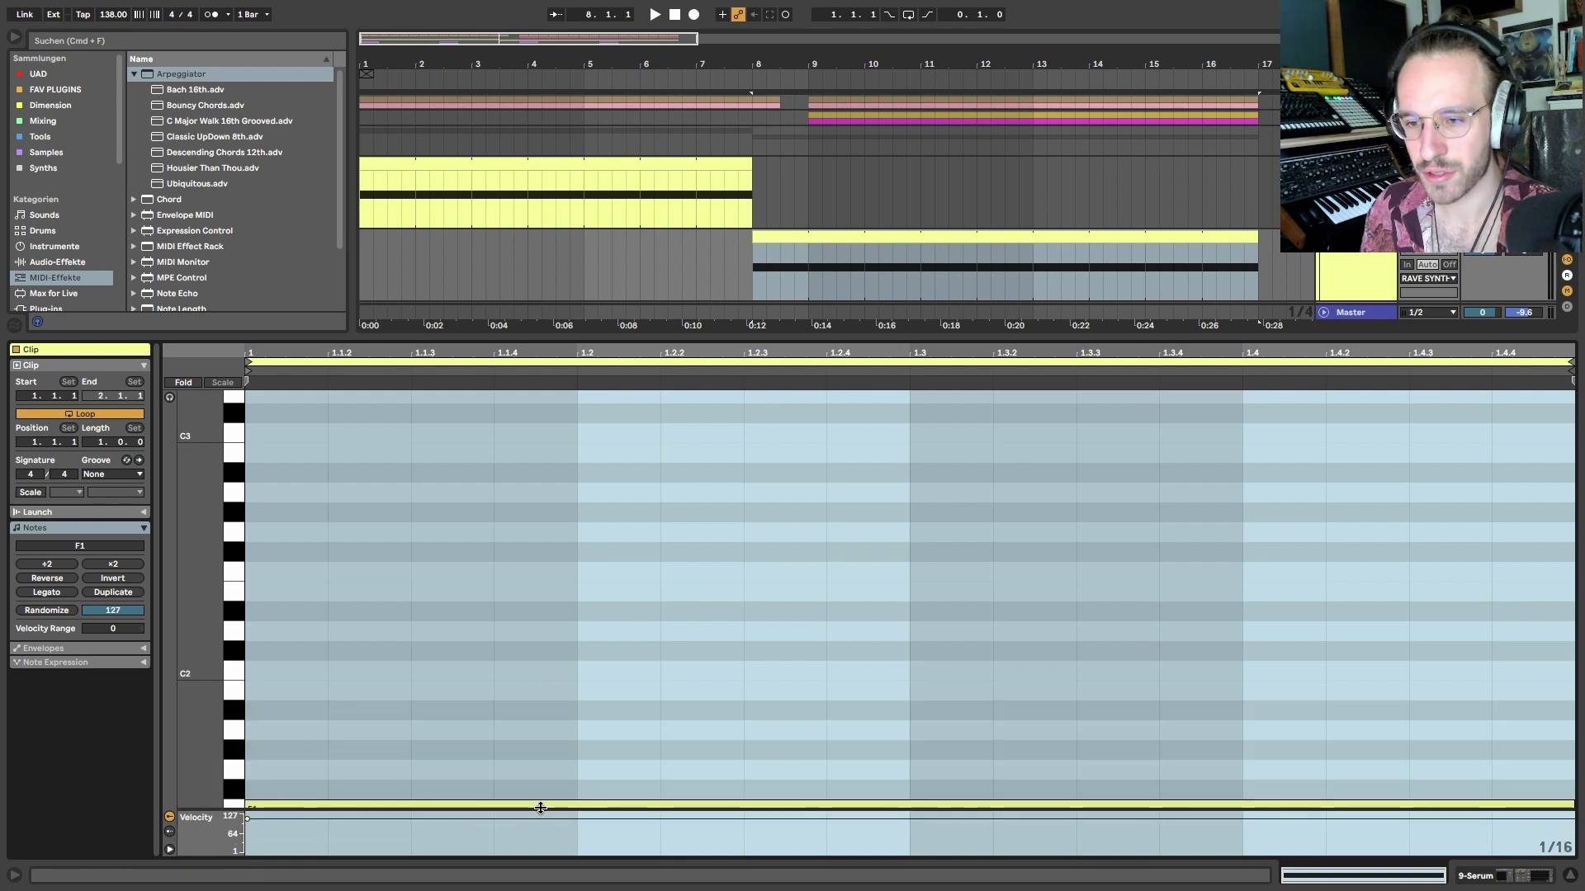
pyautogui.scroll(-5, 582, 733)
pyautogui.click(575, 438)
pyautogui.press('super+a')
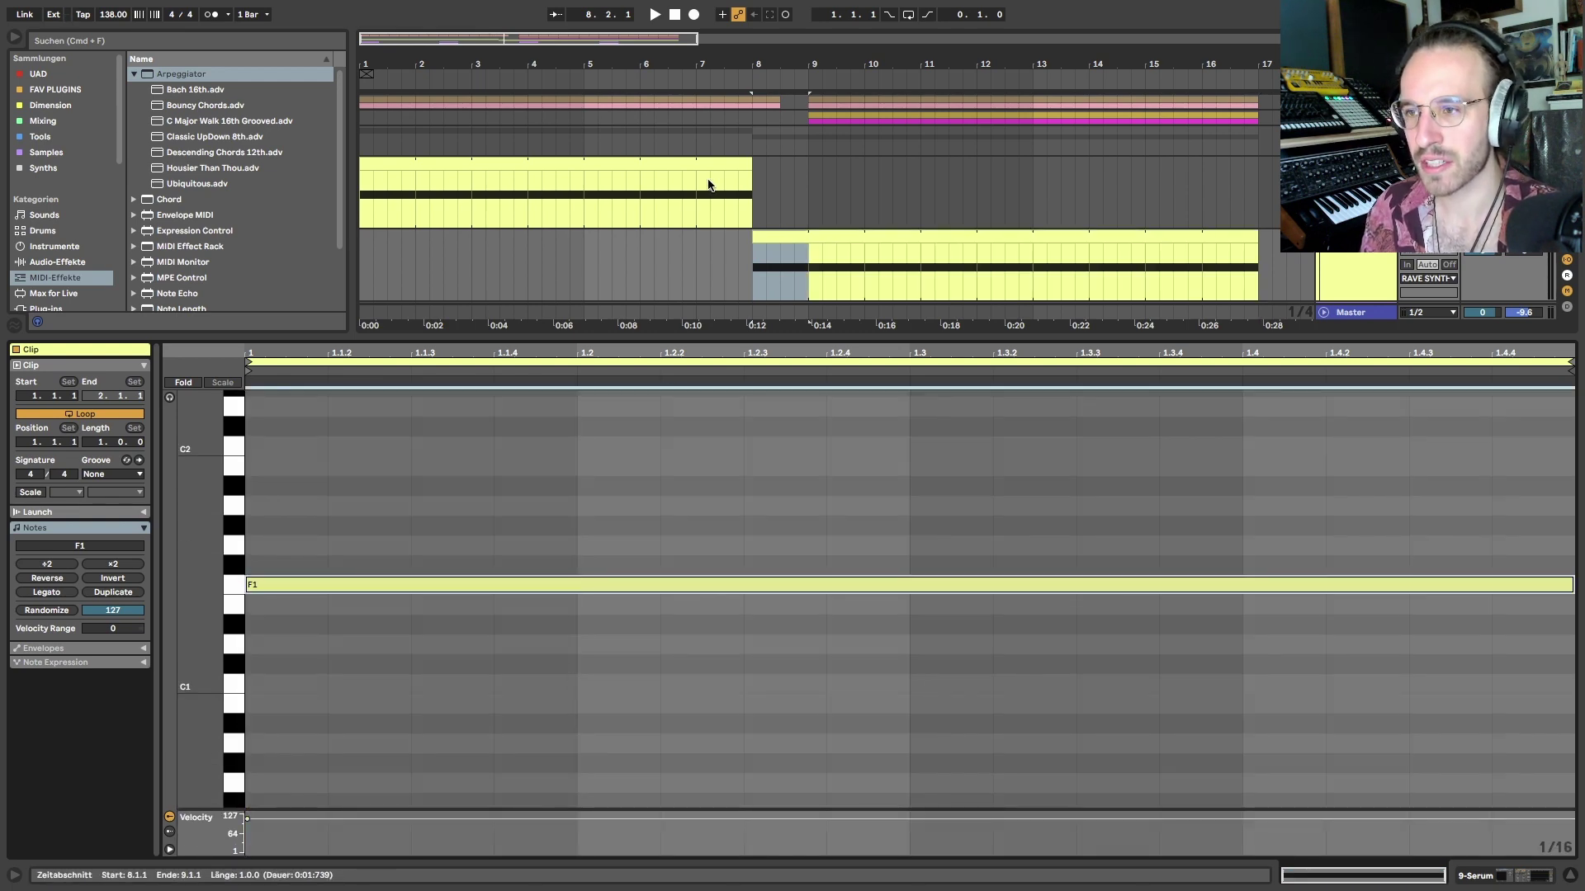
# Show the note of the 8 Serum clip and play the transition into the 9 Serum clip from bar 7
pyautogui.click(702, 165)
pyautogui.click(694, 256)
pyautogui.press('space')
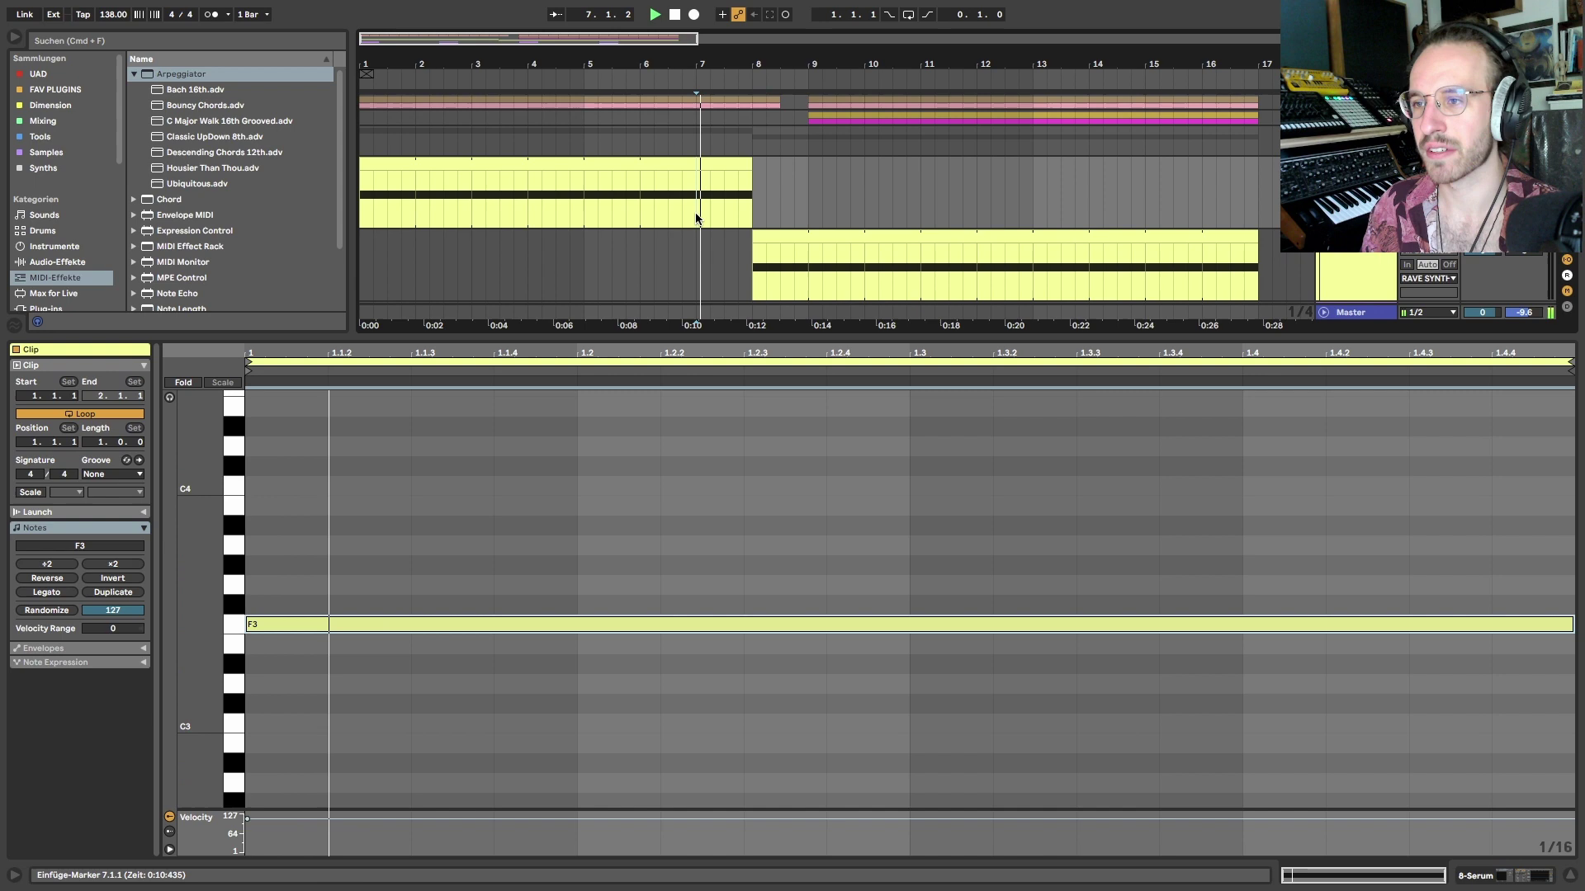
pyautogui.hotkey('shift', 'Tab')
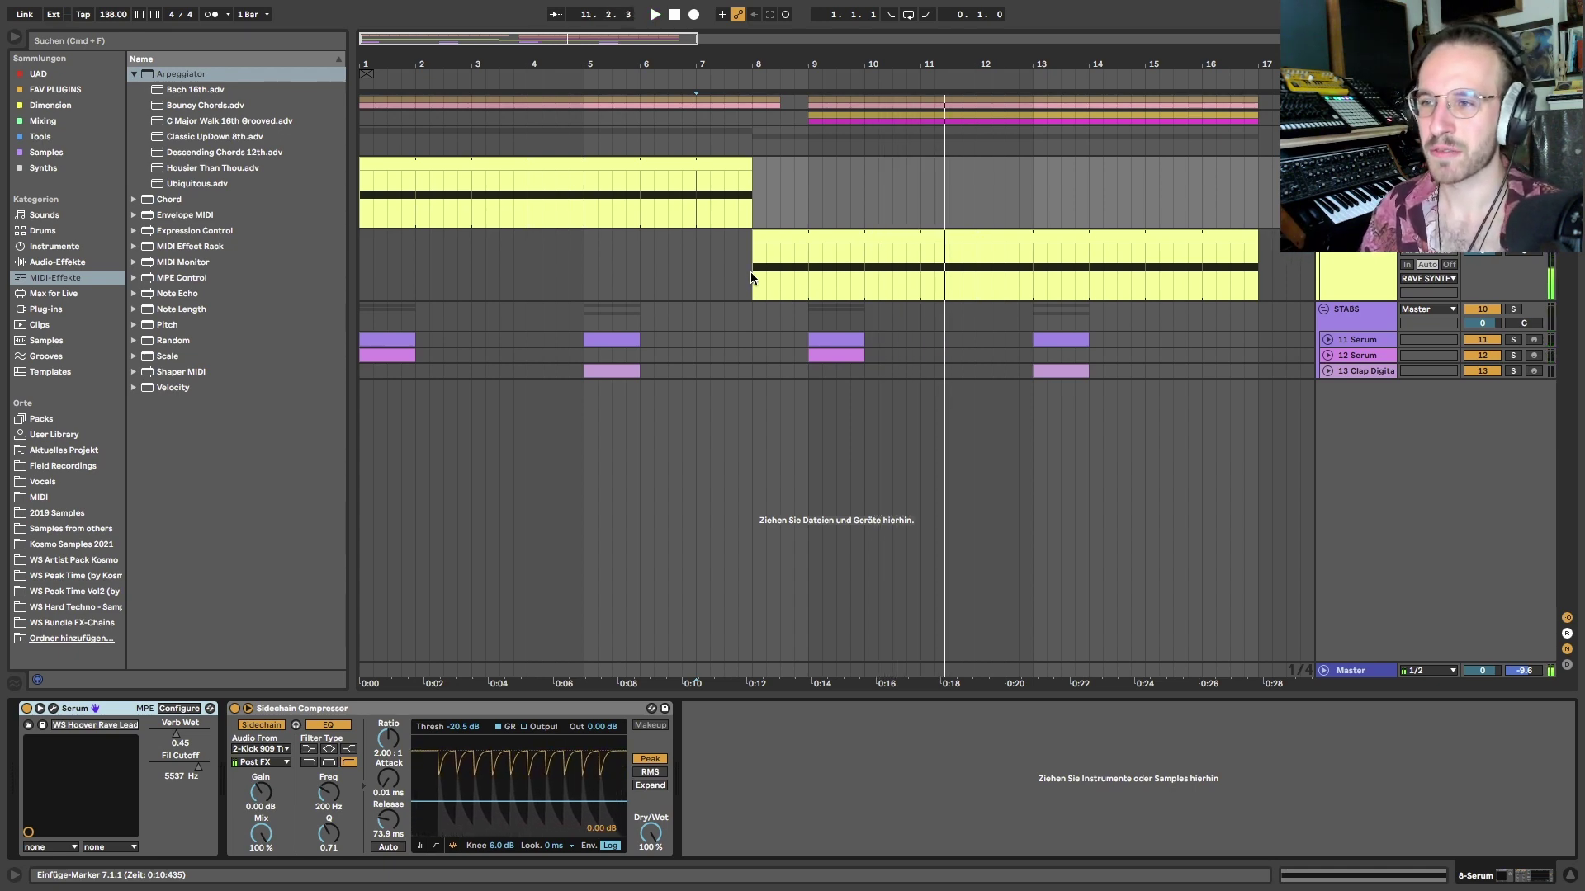
pyautogui.press('space')
pyautogui.moveTo(752, 280); pyautogui.dragTo(810, 214)
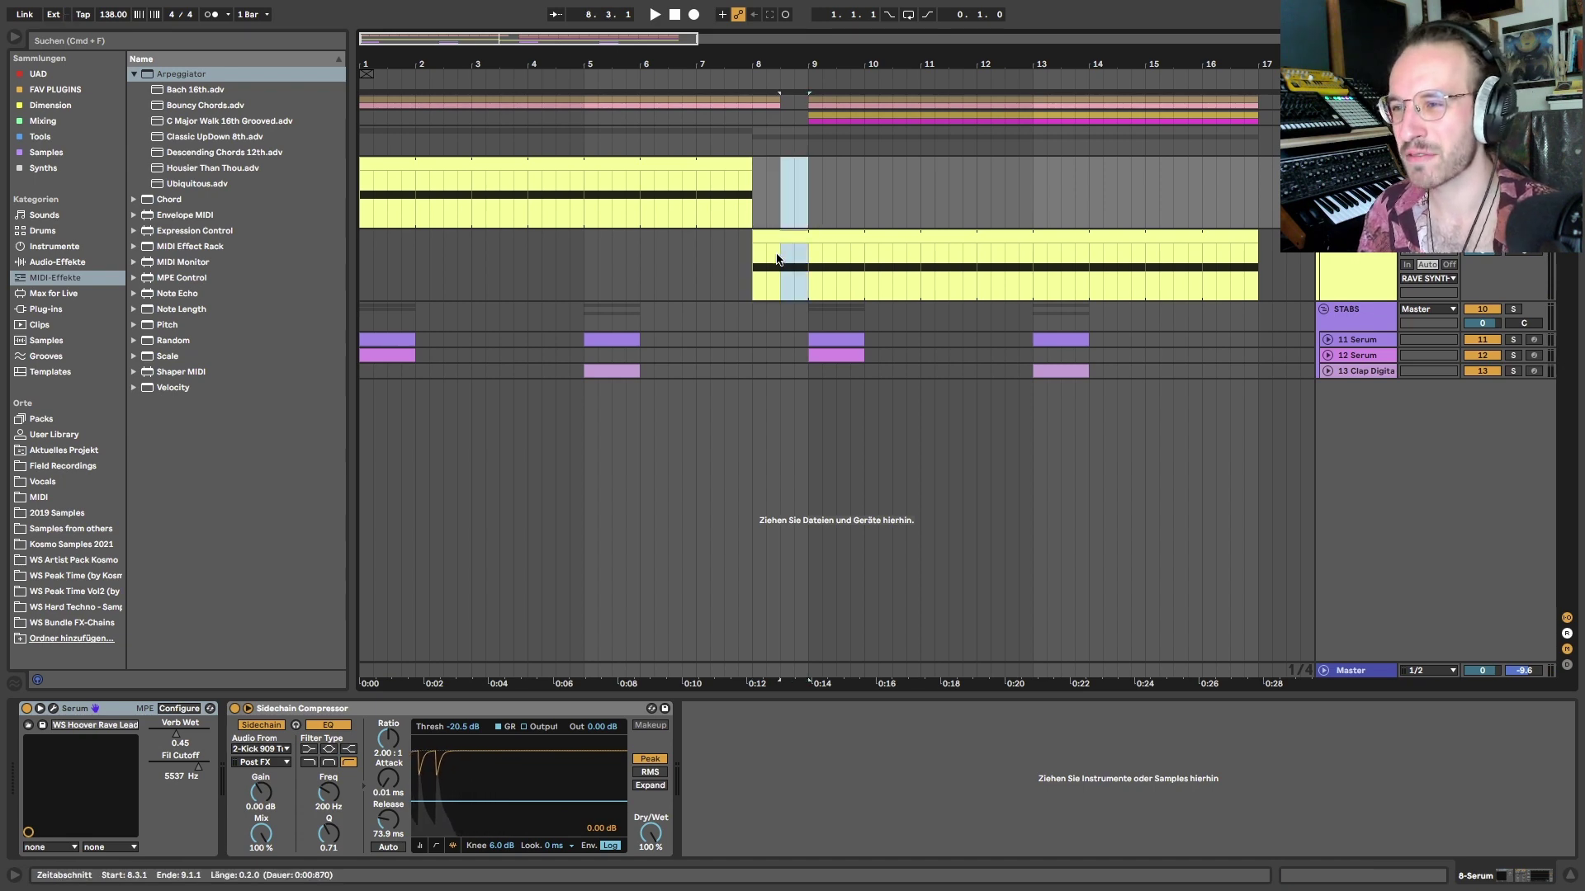
pyautogui.click(747, 299)
pyautogui.click(693, 200)
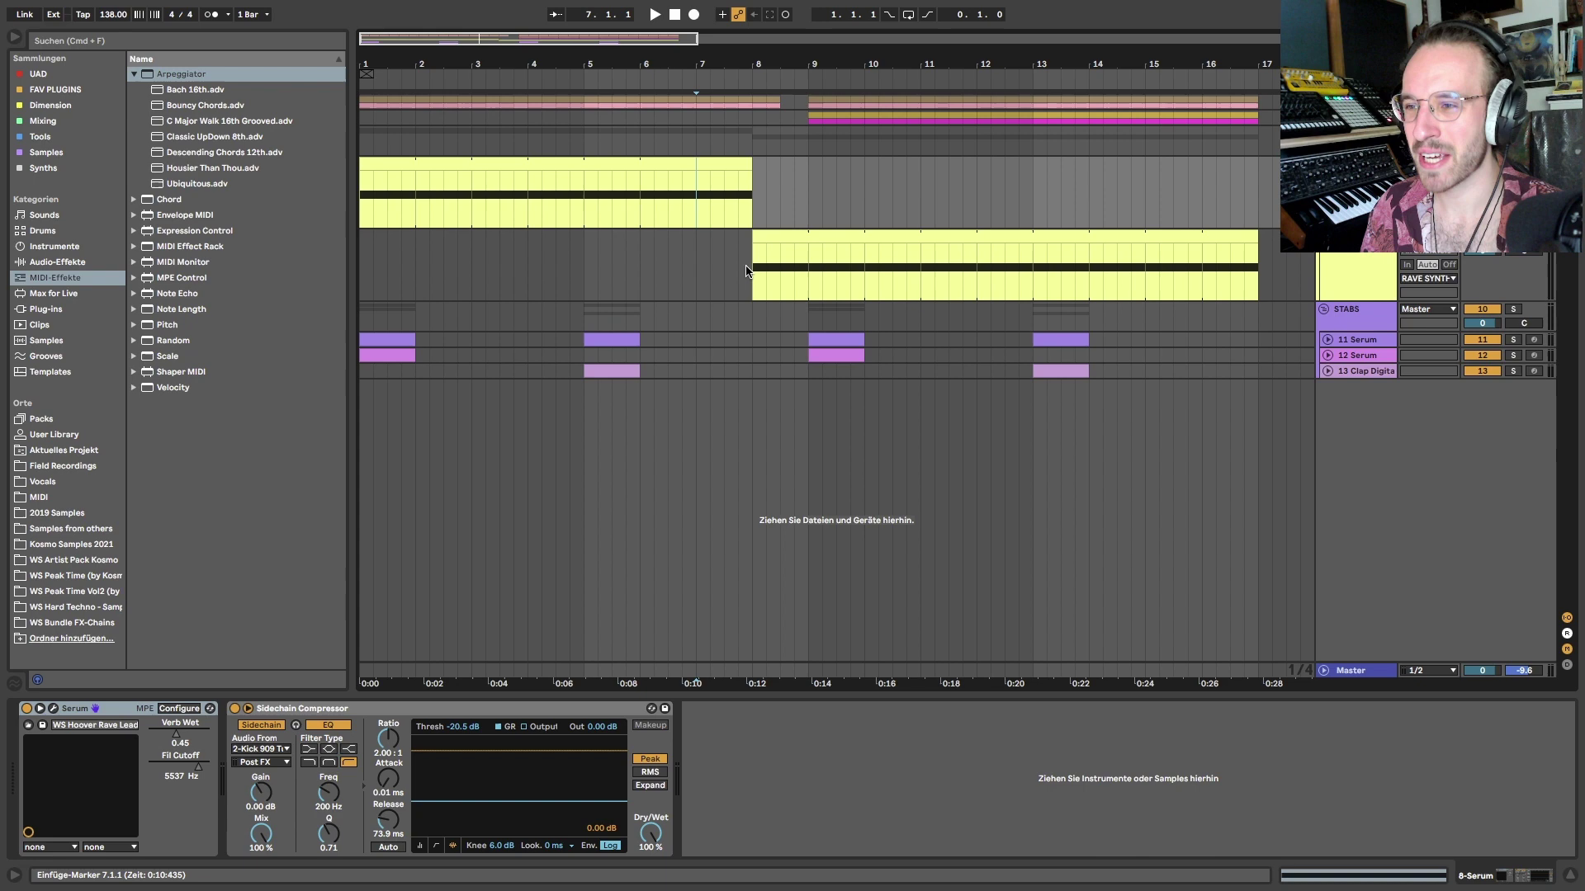
# Open the Serum instrument of the 9 Serum track, examine its effects and oscillators, and close it
pyautogui.click(800, 238)
pyautogui.click(53, 708)
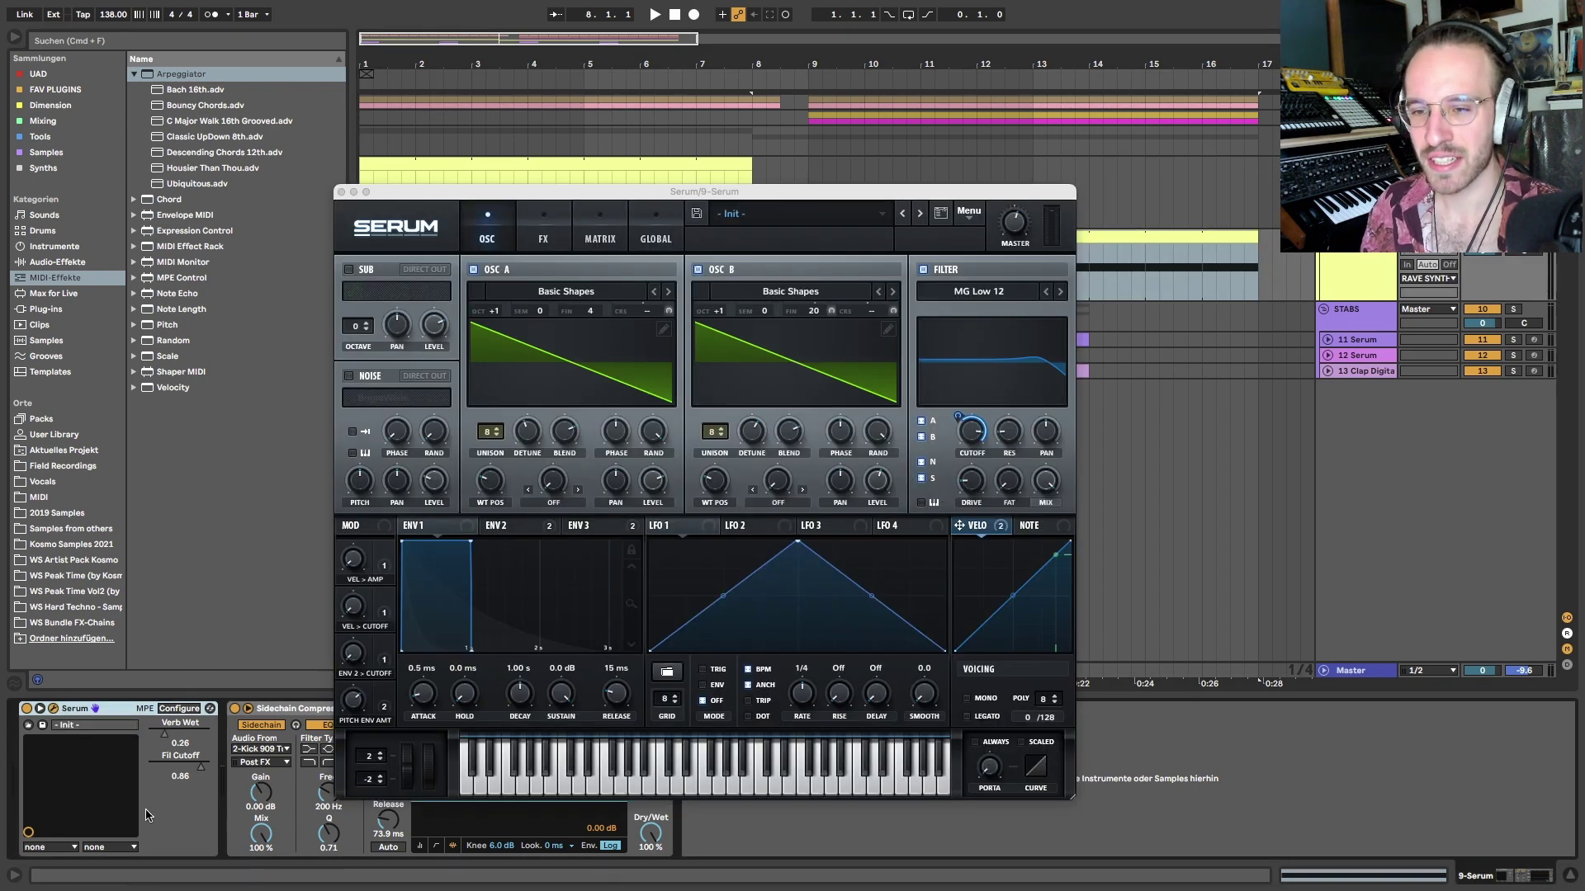
pyautogui.click(547, 241)
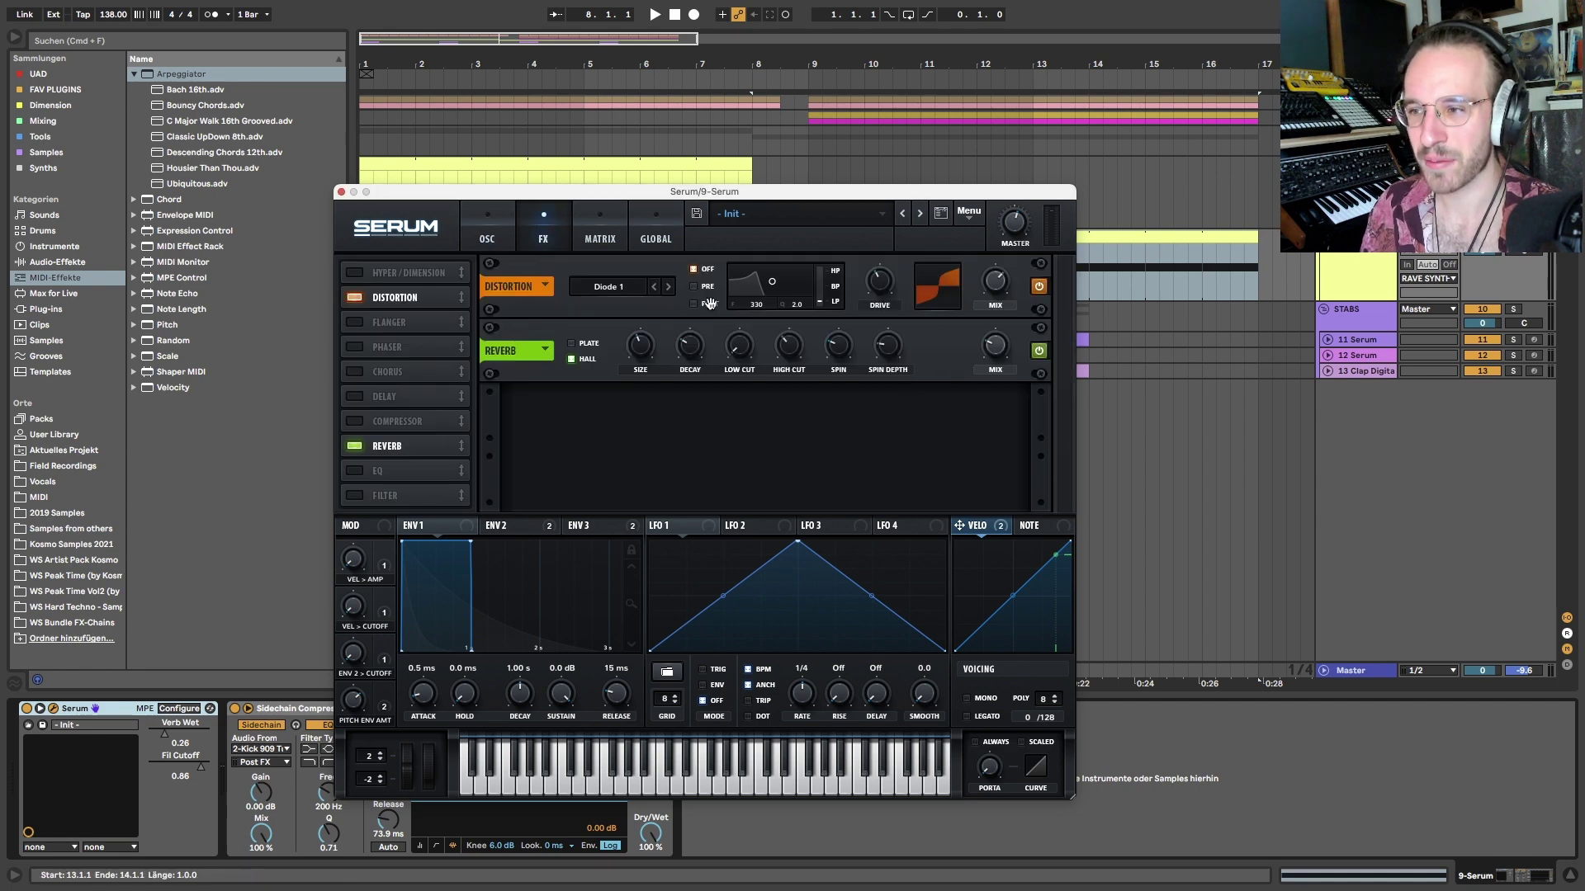
pyautogui.click(488, 234)
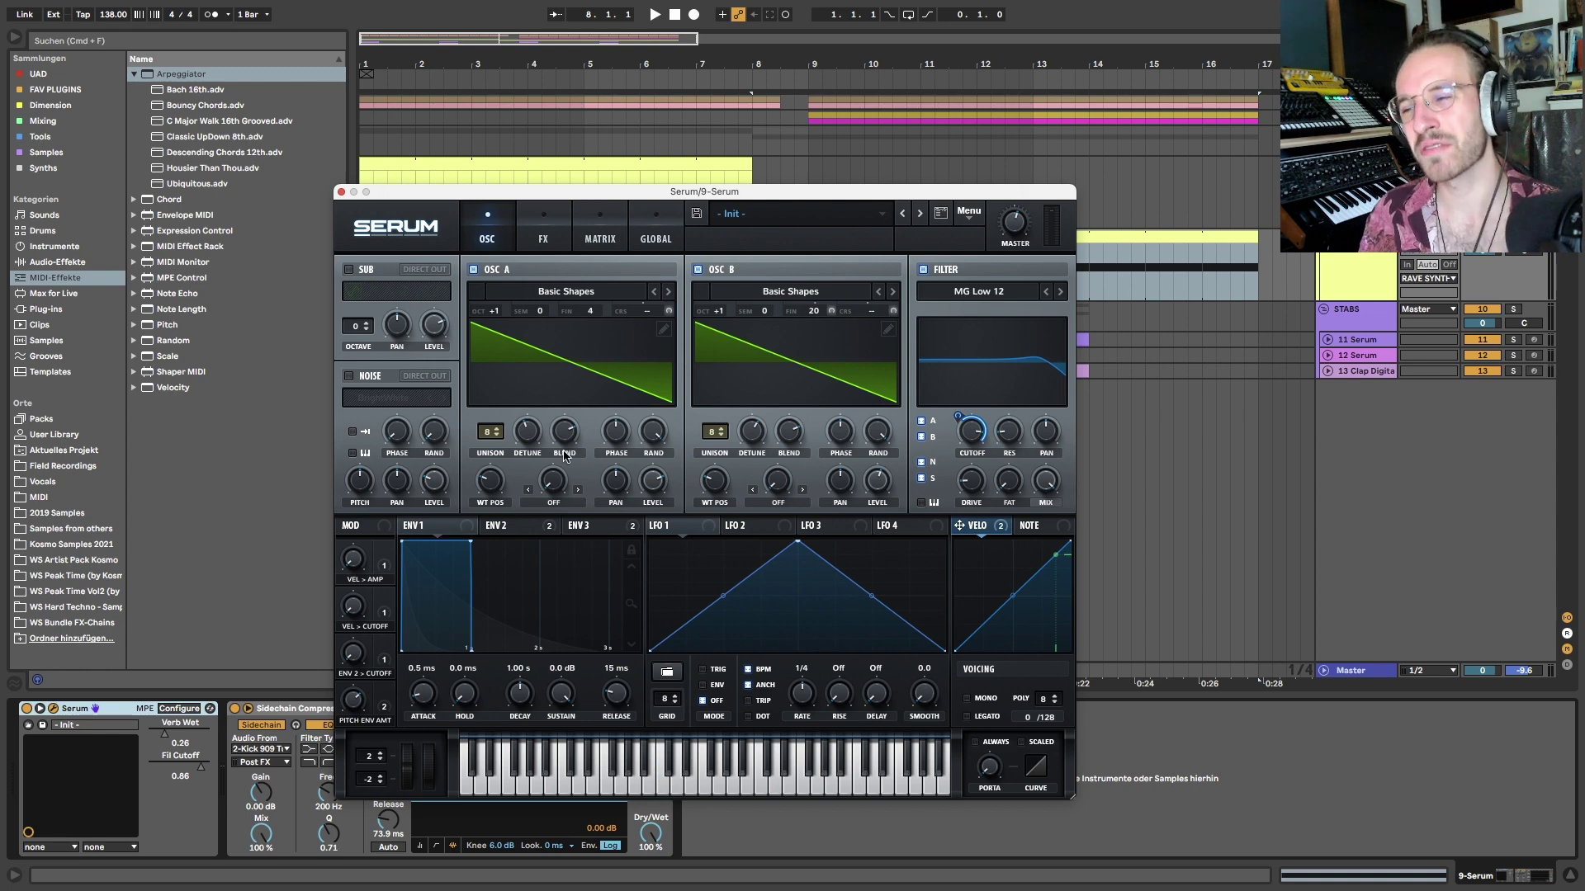
pyautogui.click(53, 709)
# Play the 9 Serum clip from bar 8, examine its held F1 note, and return to the device view
pyautogui.press('space')
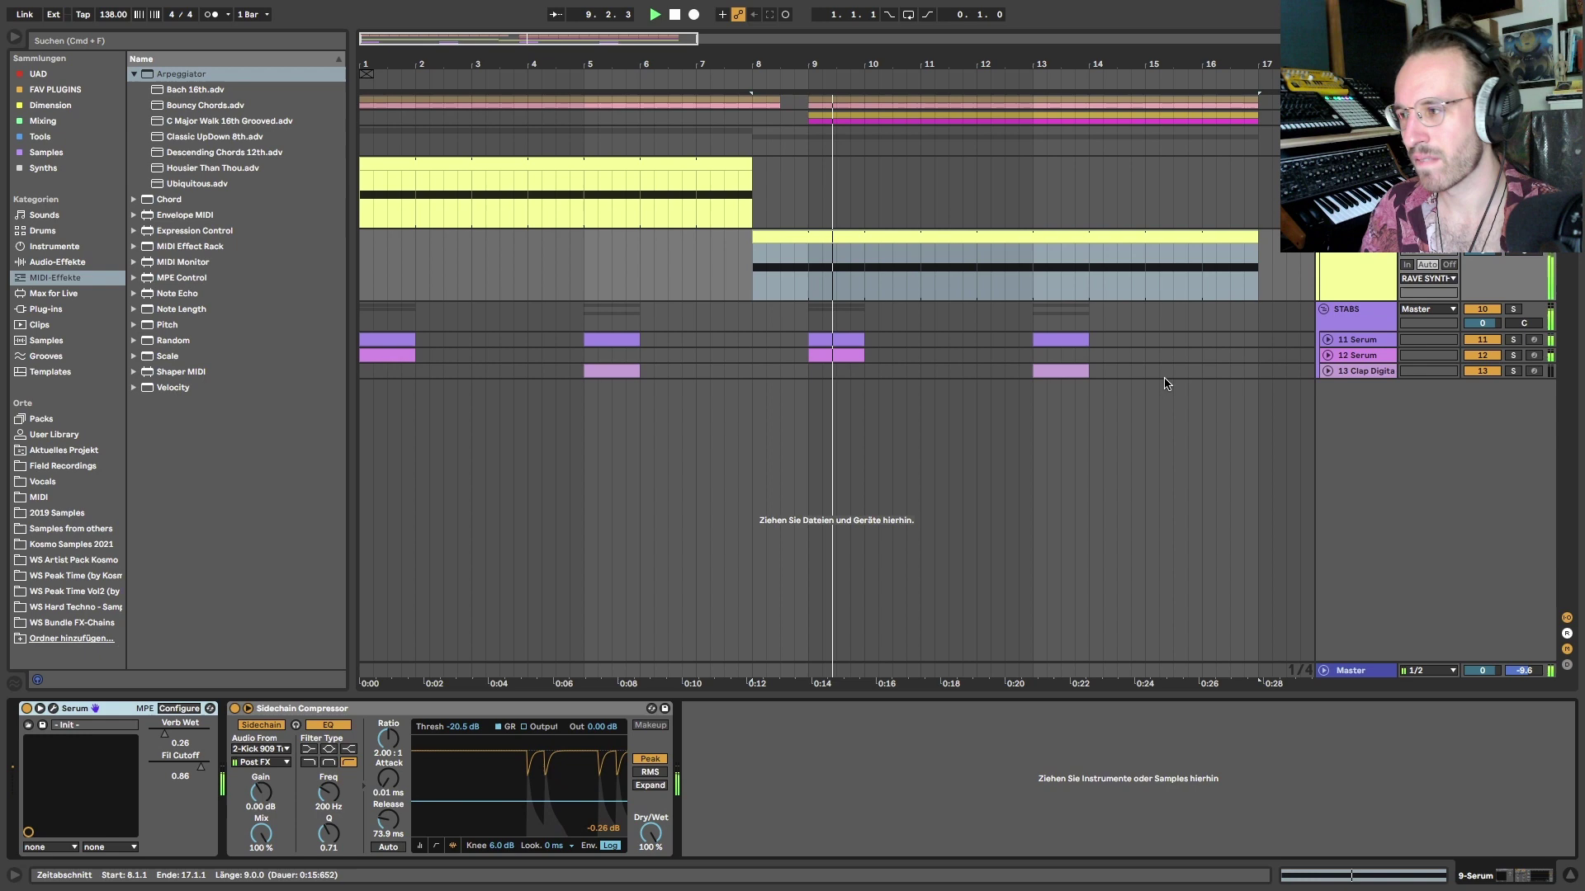
pyautogui.click(1361, 275)
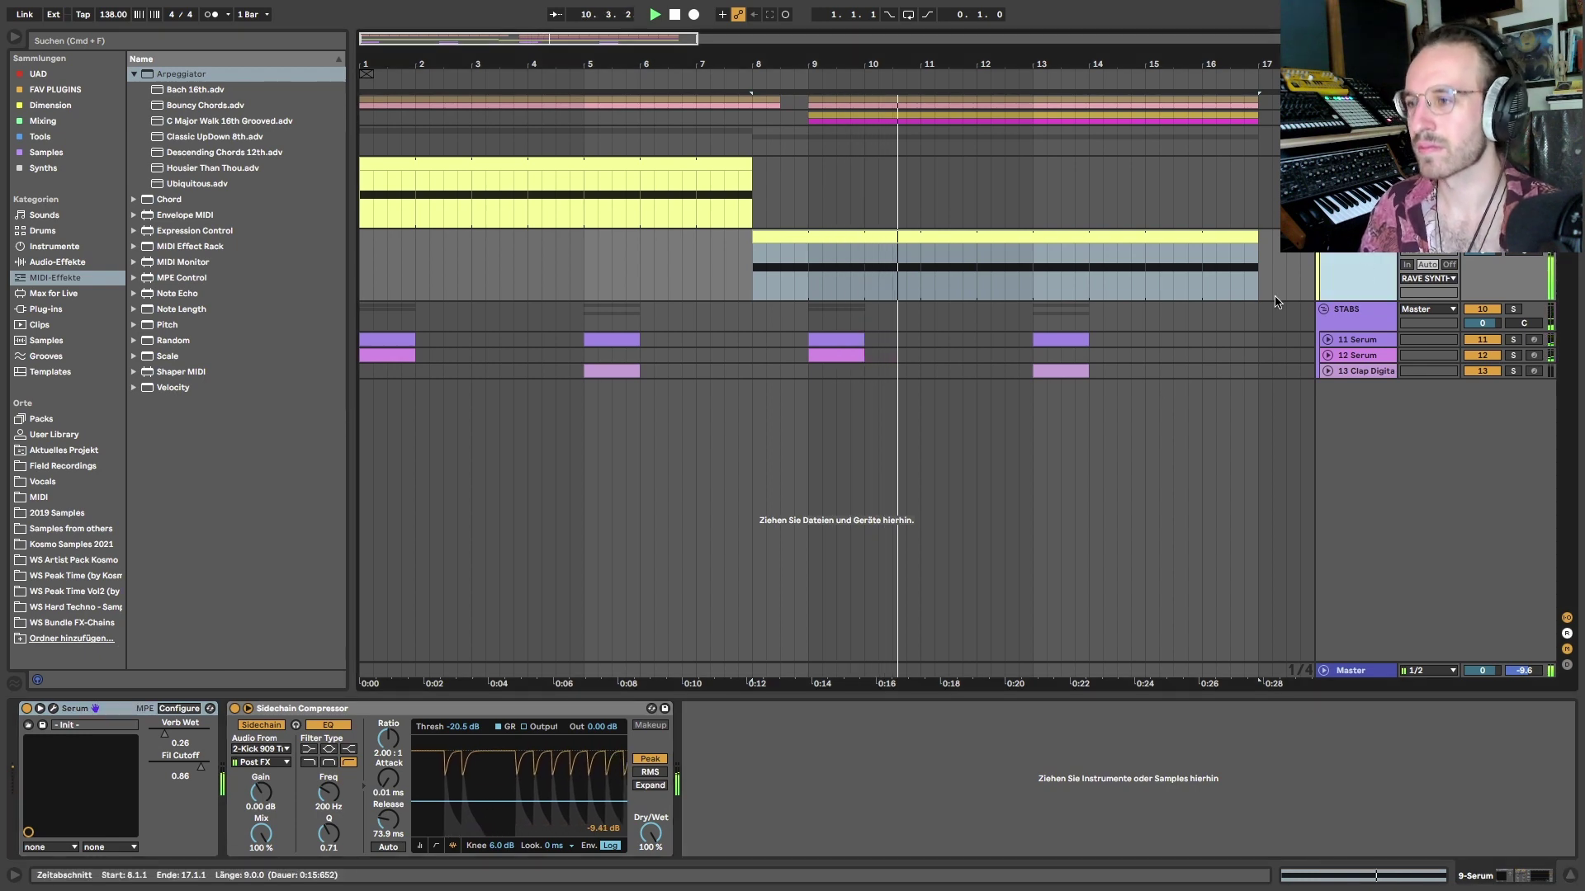
pyautogui.doubleClick(947, 238)
pyautogui.press('space')
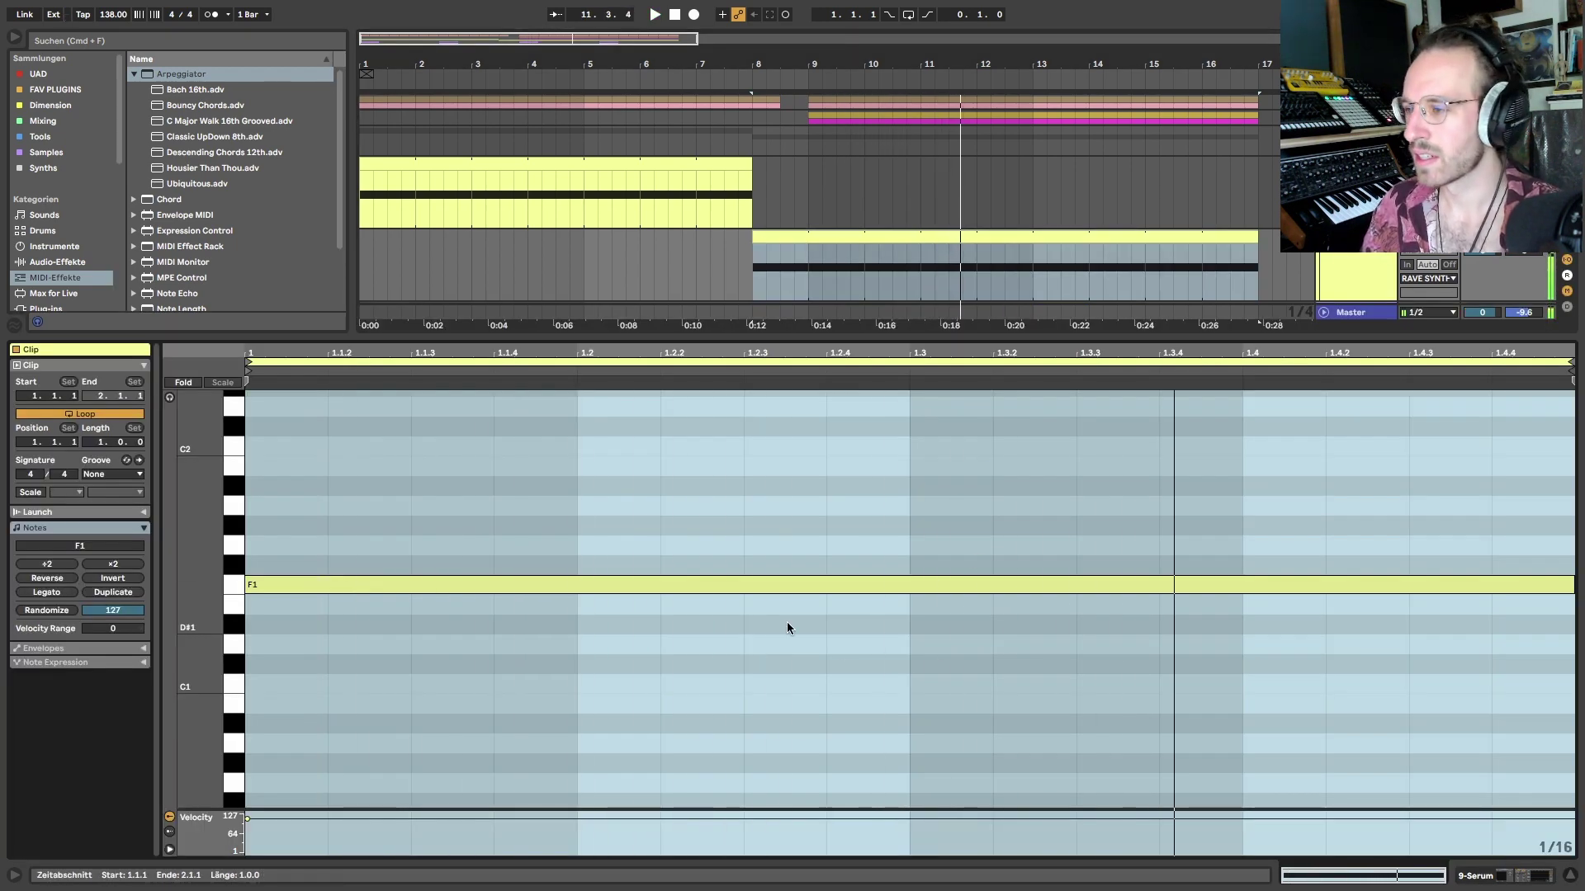
pyautogui.moveTo(283, 493); pyautogui.dragTo(1218, 646)
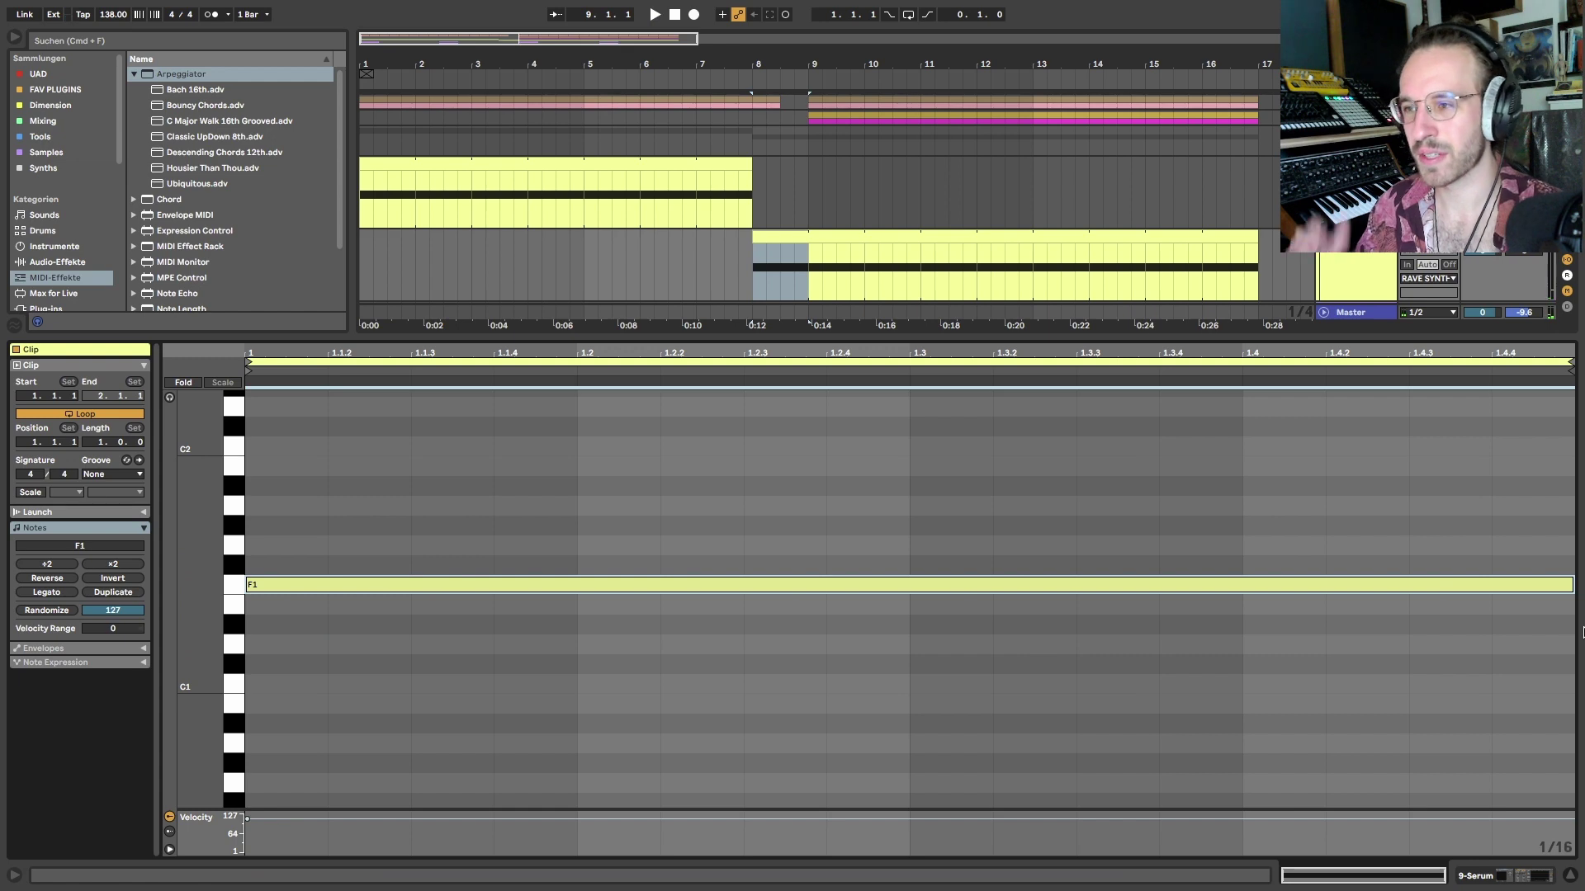
pyautogui.hotkey('shift', 'Tab')
# Fold the 8 Serum and 9 Serum tracks and unfold the three tracks of the STABS group
pyautogui.click(785, 238)
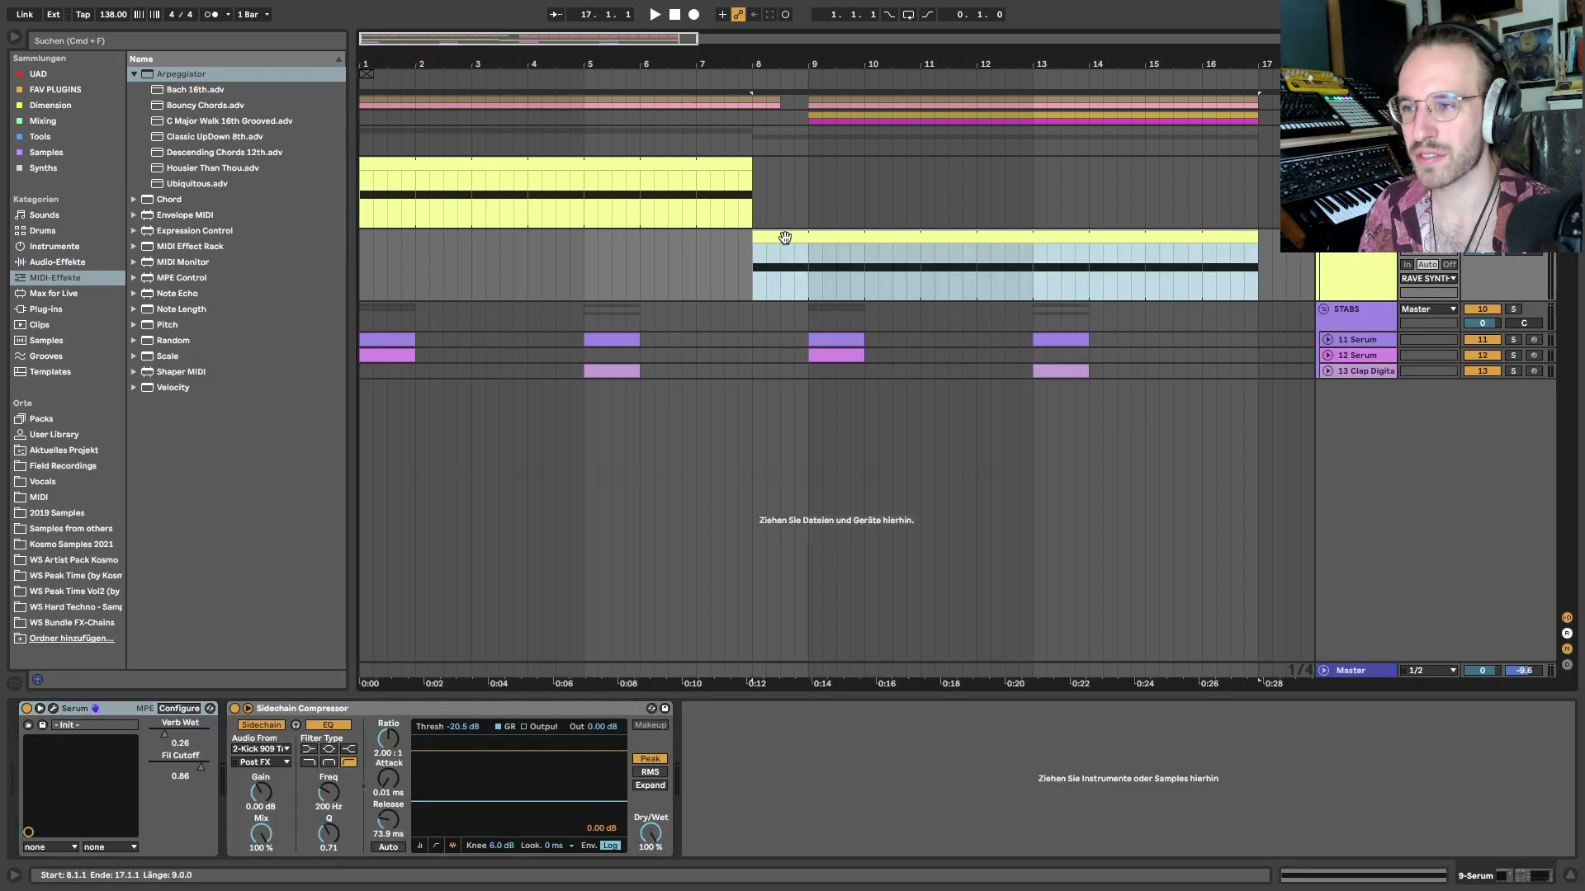
pyautogui.click(626, 167)
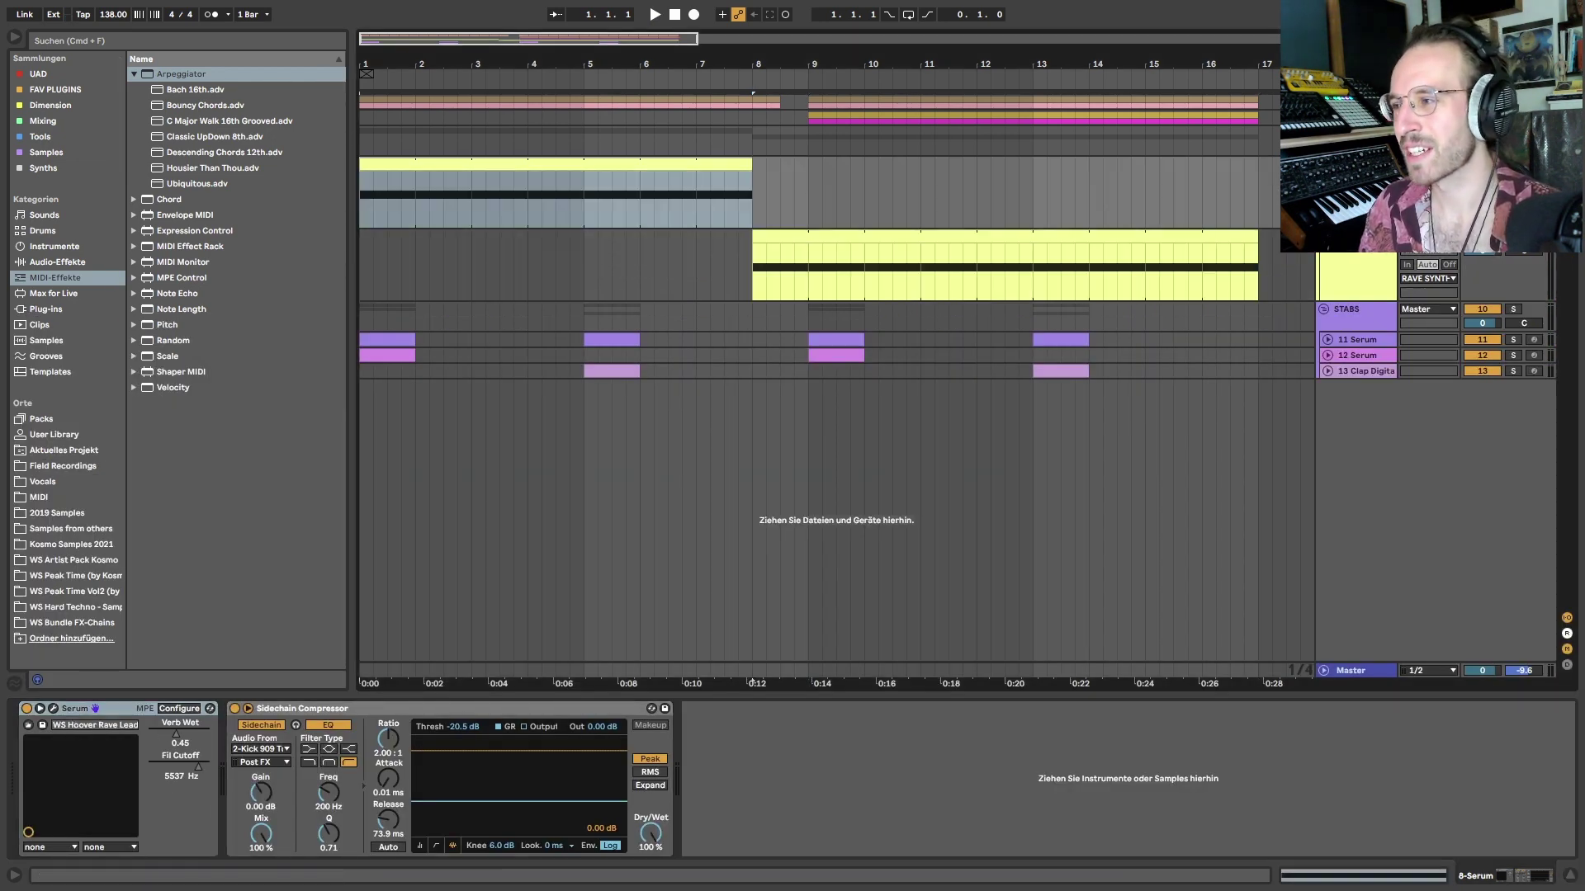
pyautogui.keyDown('alt'); pyautogui.click(1324, 237); pyautogui.keyUp('alt')
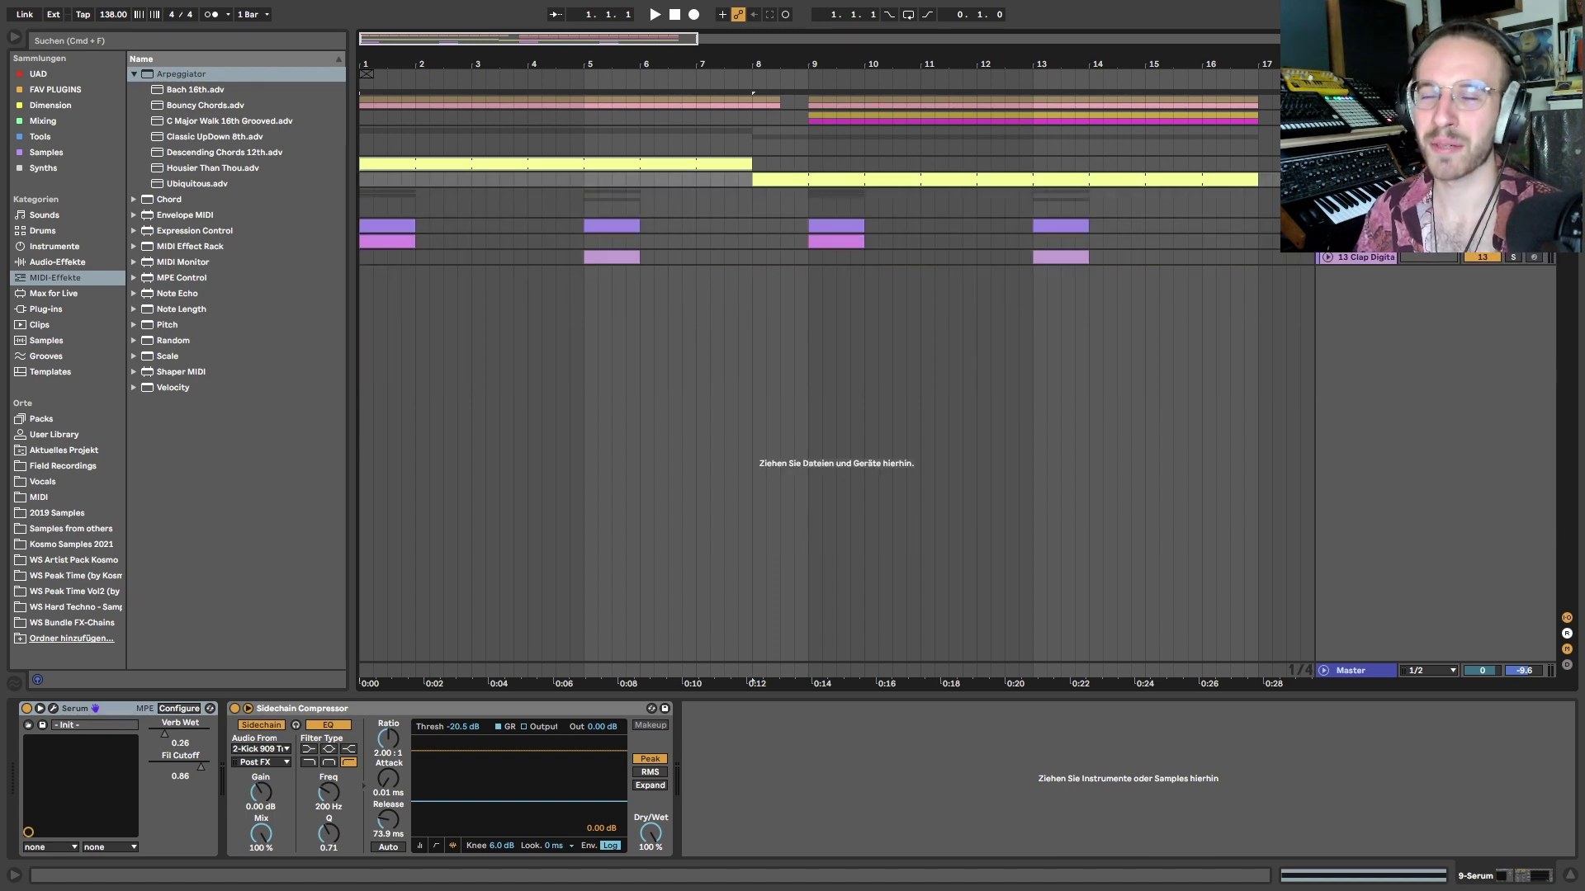
pyautogui.press('u')
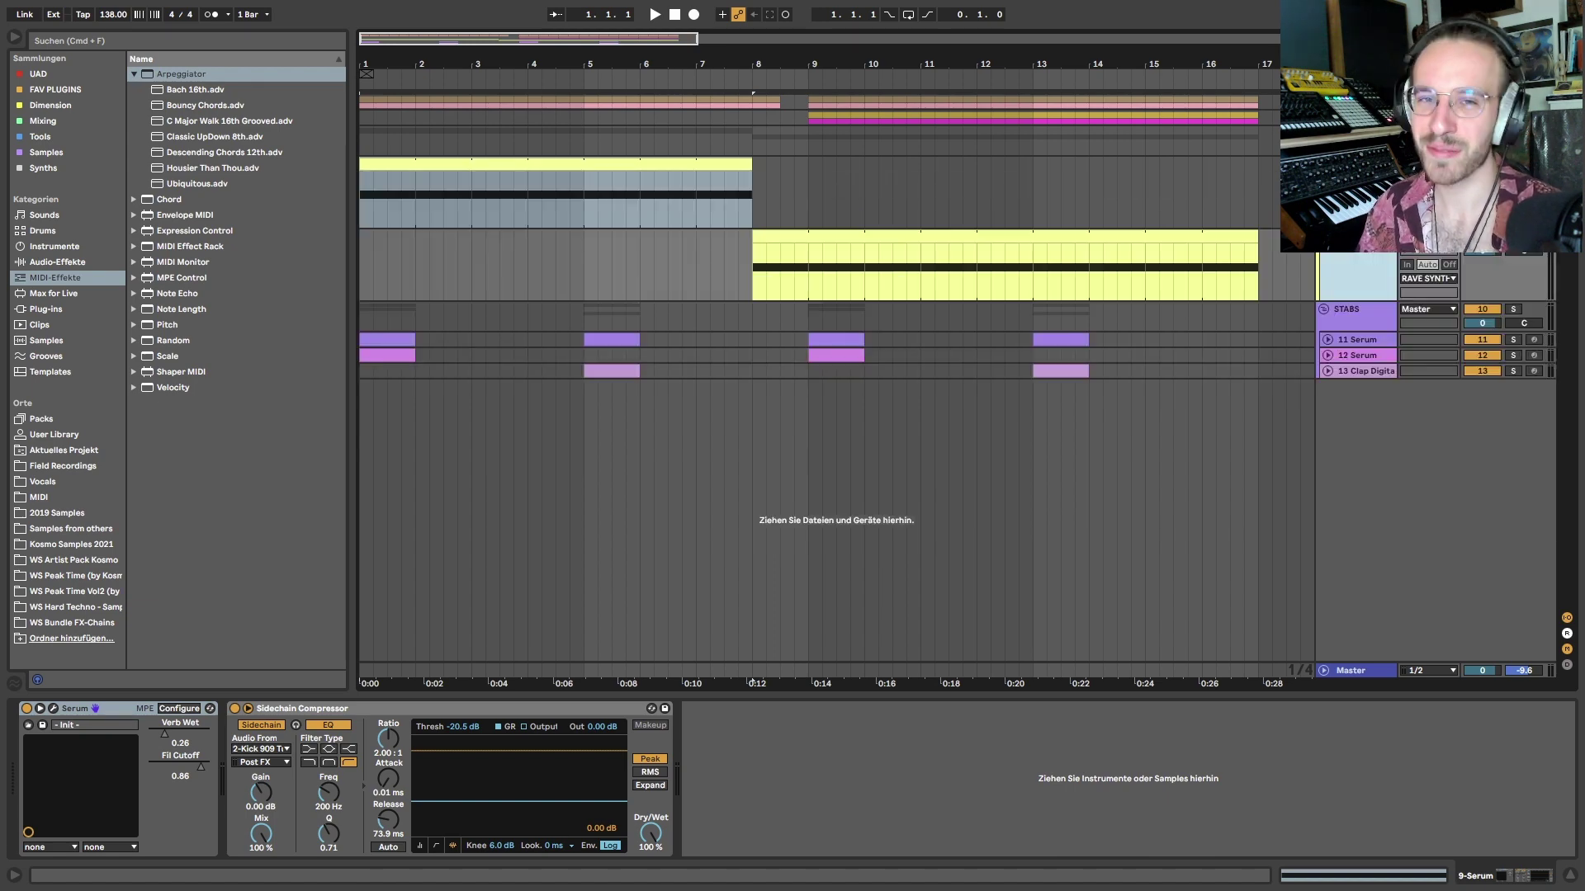
pyautogui.hotkey('alt', 'u')
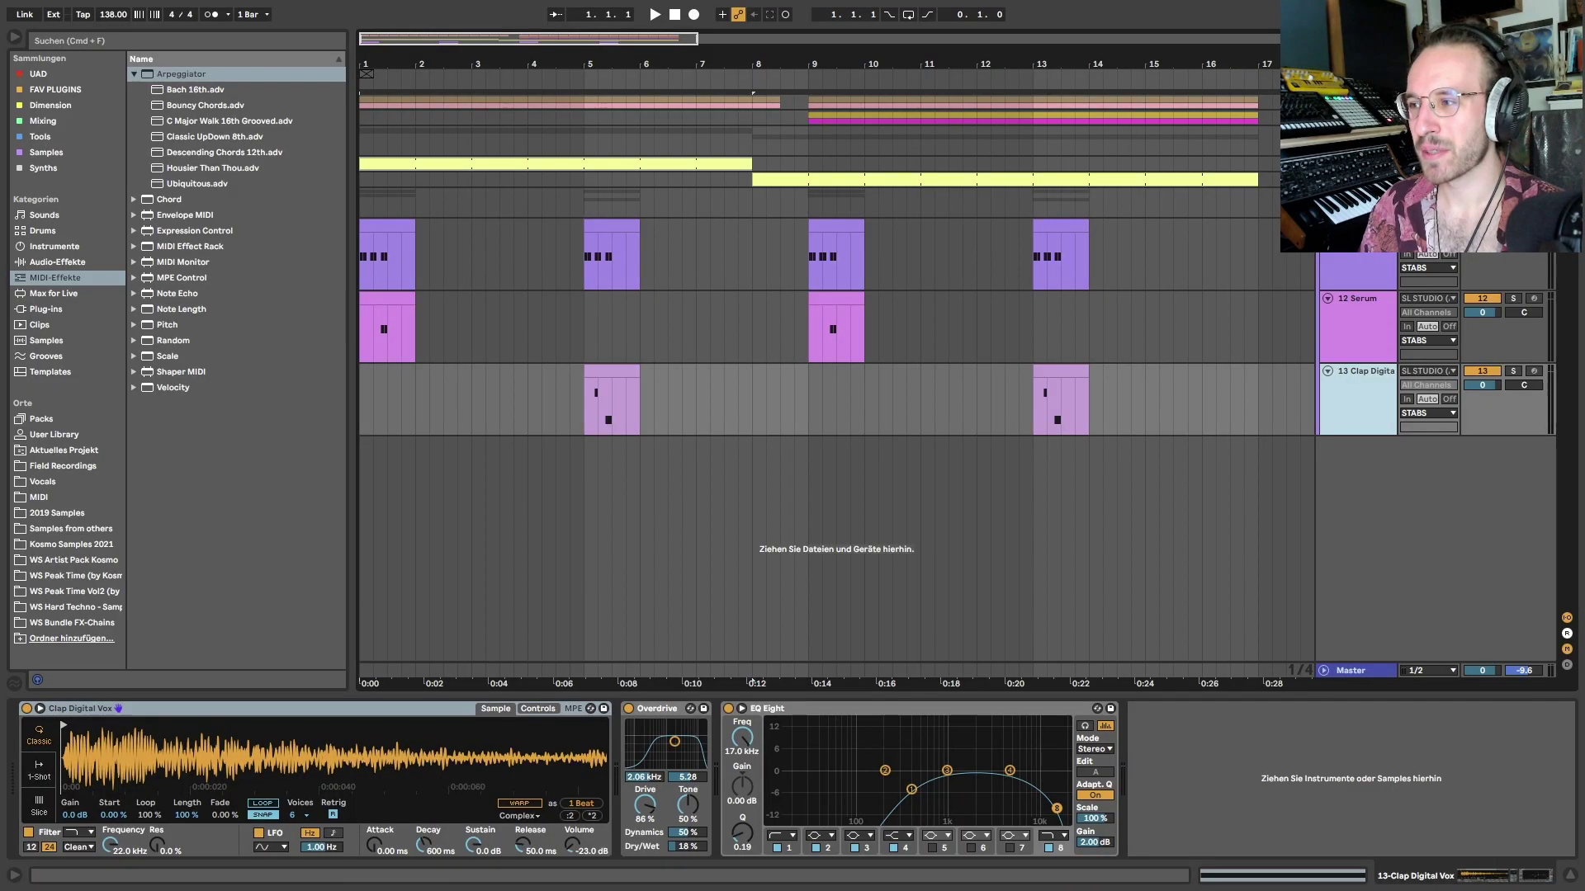
# Unfold the HATS group and the group track directly above it
pyautogui.click(1354, 119)
pyautogui.click(1324, 119)
pyautogui.click(1324, 103)
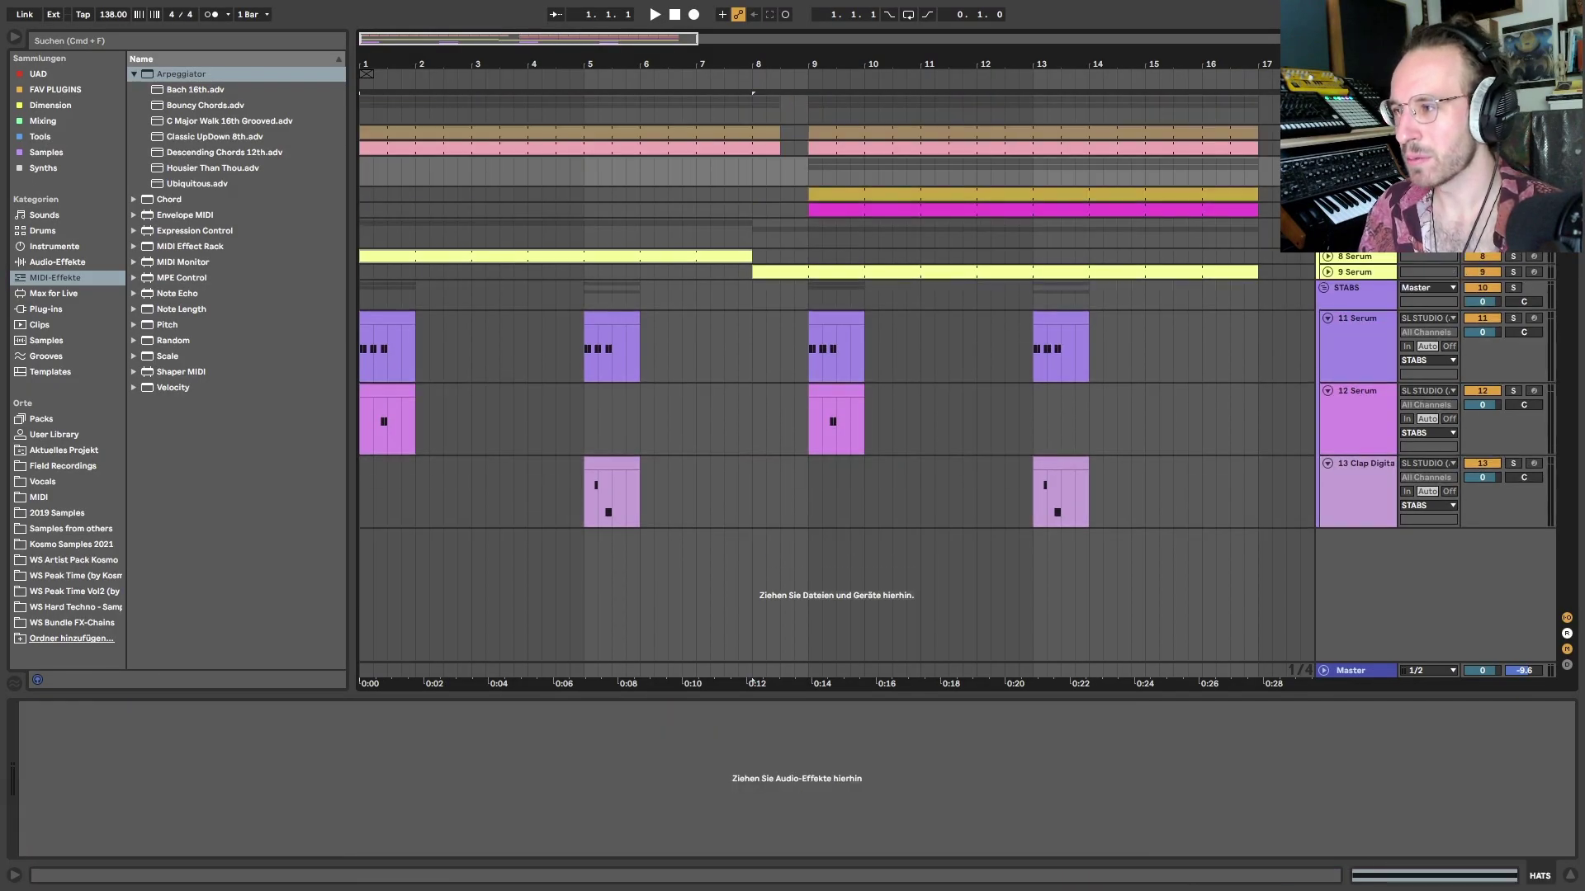
# Select the STABS group, and select the first 11 Serum clip at bar 1 to show its Serum device
pyautogui.click(1363, 303)
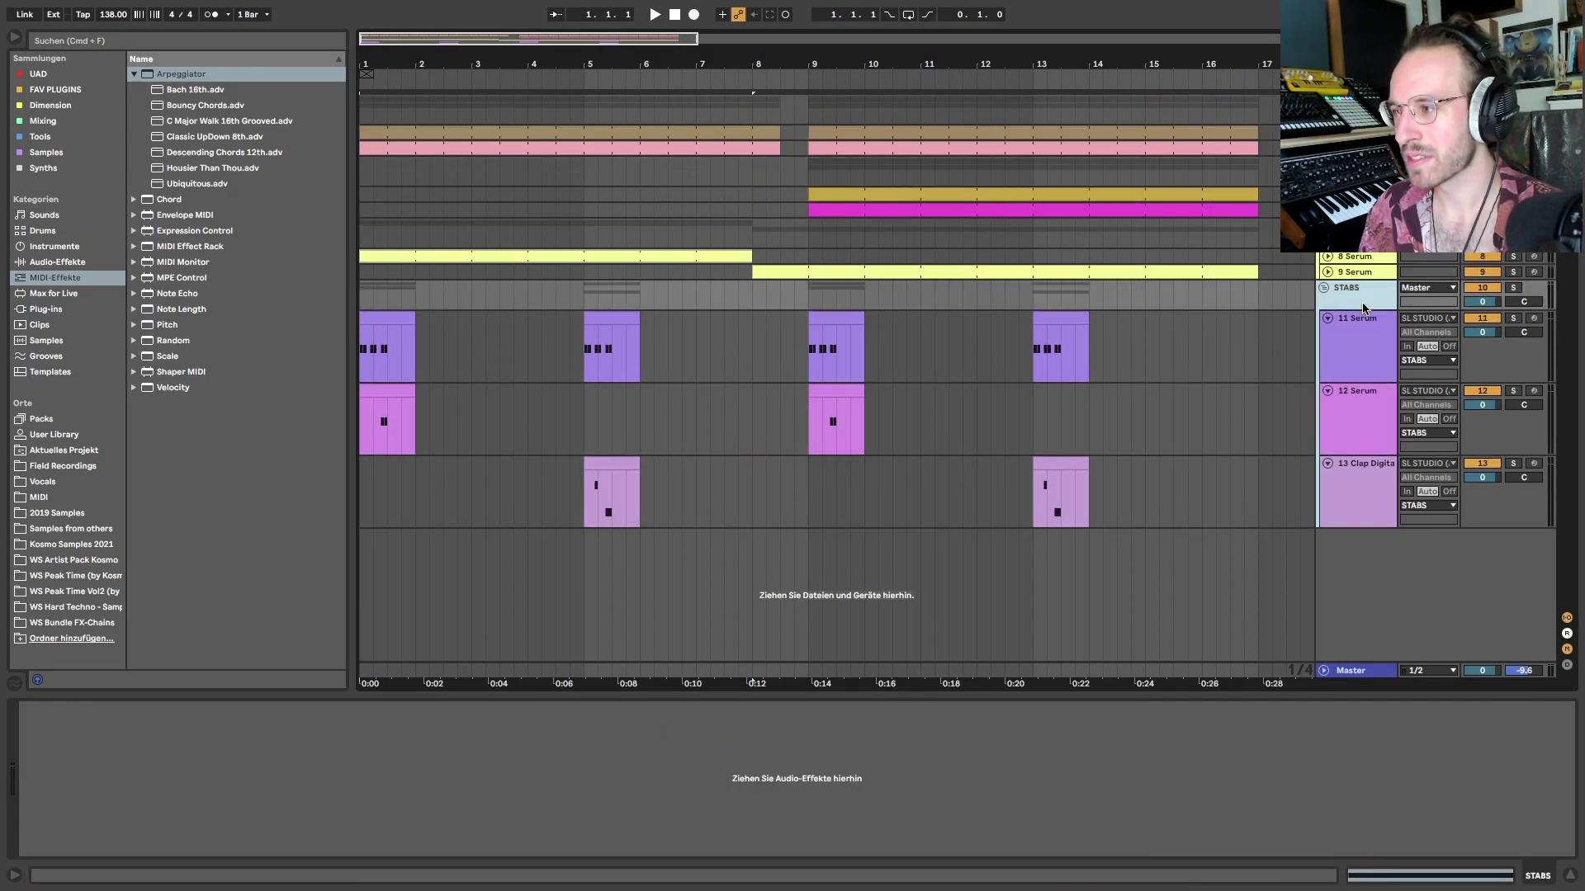
pyautogui.click(386, 323)
pyautogui.moveTo(935, 372)
pyautogui.mouseDown()
pyautogui.moveTo(709, 438)
pyautogui.moveTo(364, 504)
pyautogui.mouseUp()
pyautogui.click(584, 408)
pyautogui.click(392, 318)
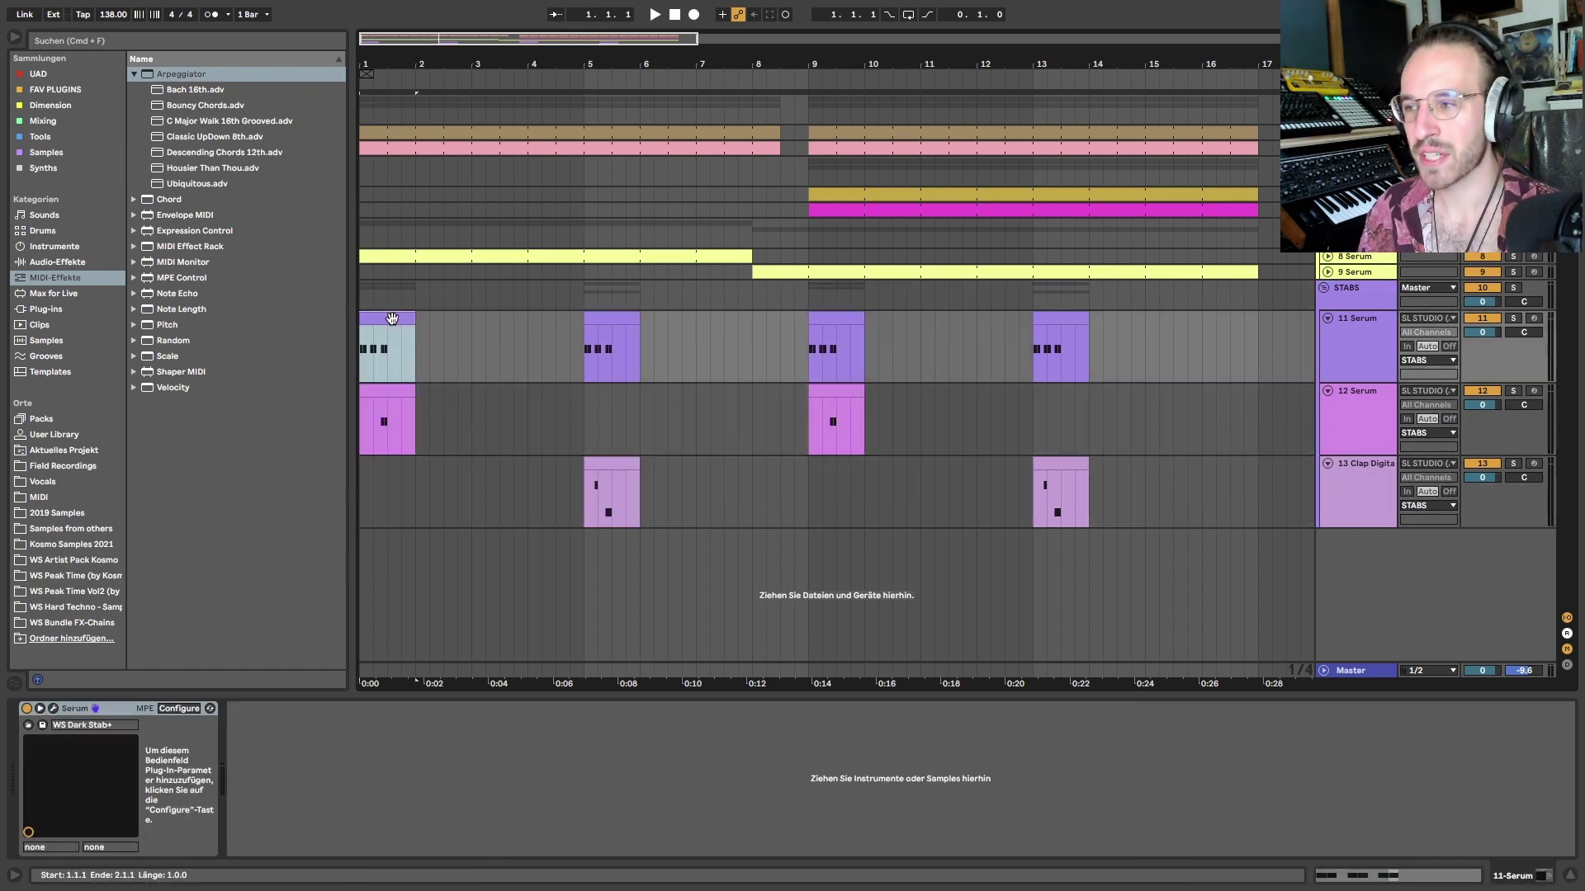
# Play the bar 1 clips of 11 Serum and 12 Serum and the bar 5 Clap Digital Vox clip, soloing the latter two tracks
pyautogui.press('space')
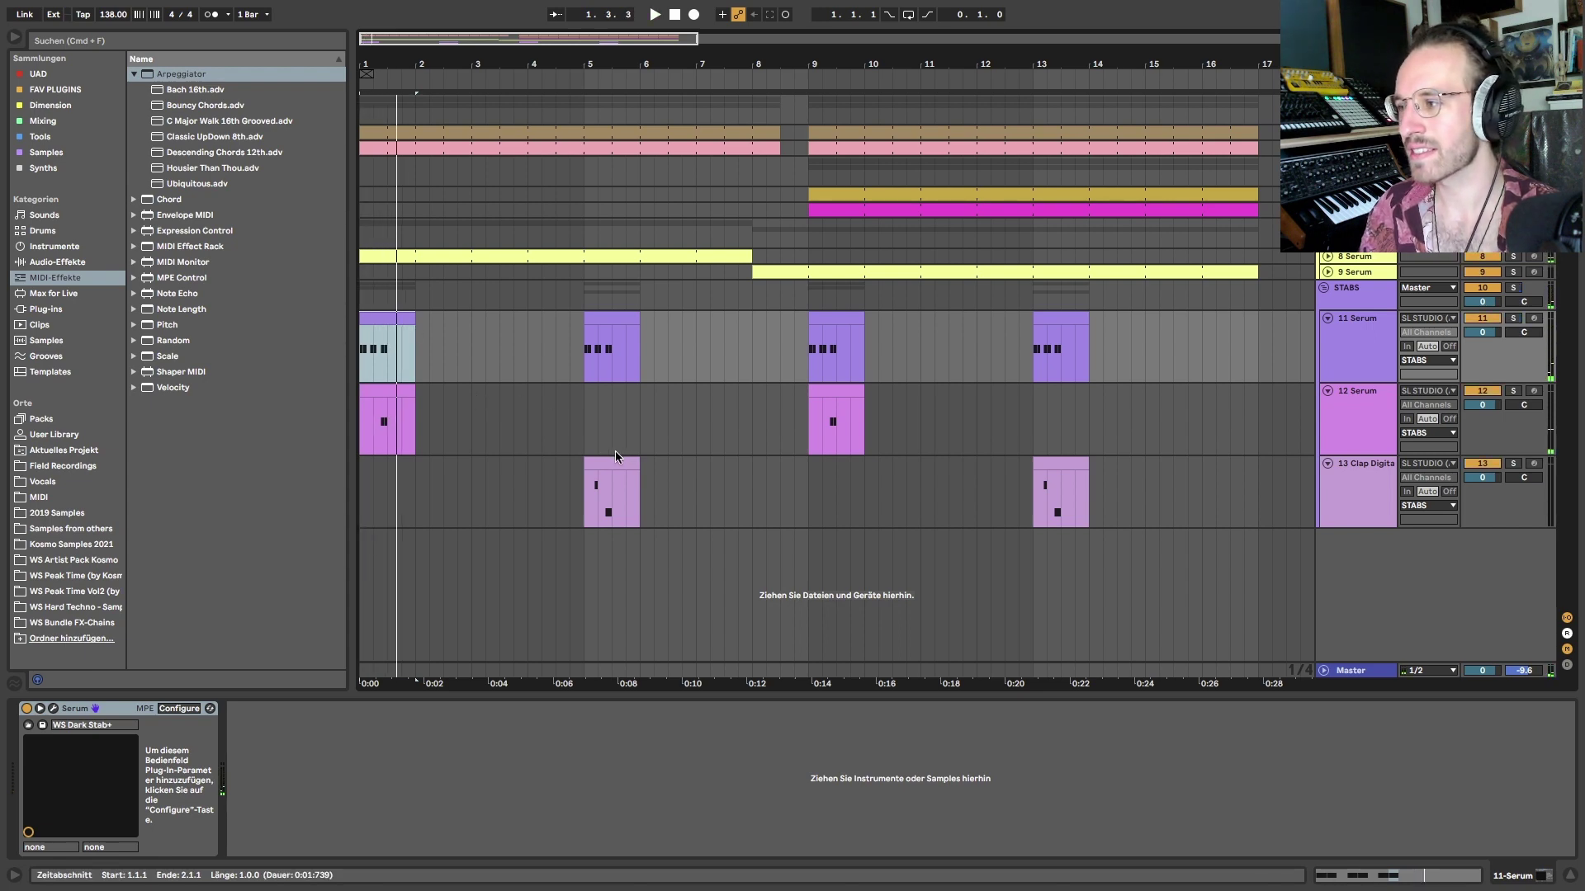
pyautogui.click(382, 389)
pyautogui.press('s')
pyautogui.press('space')
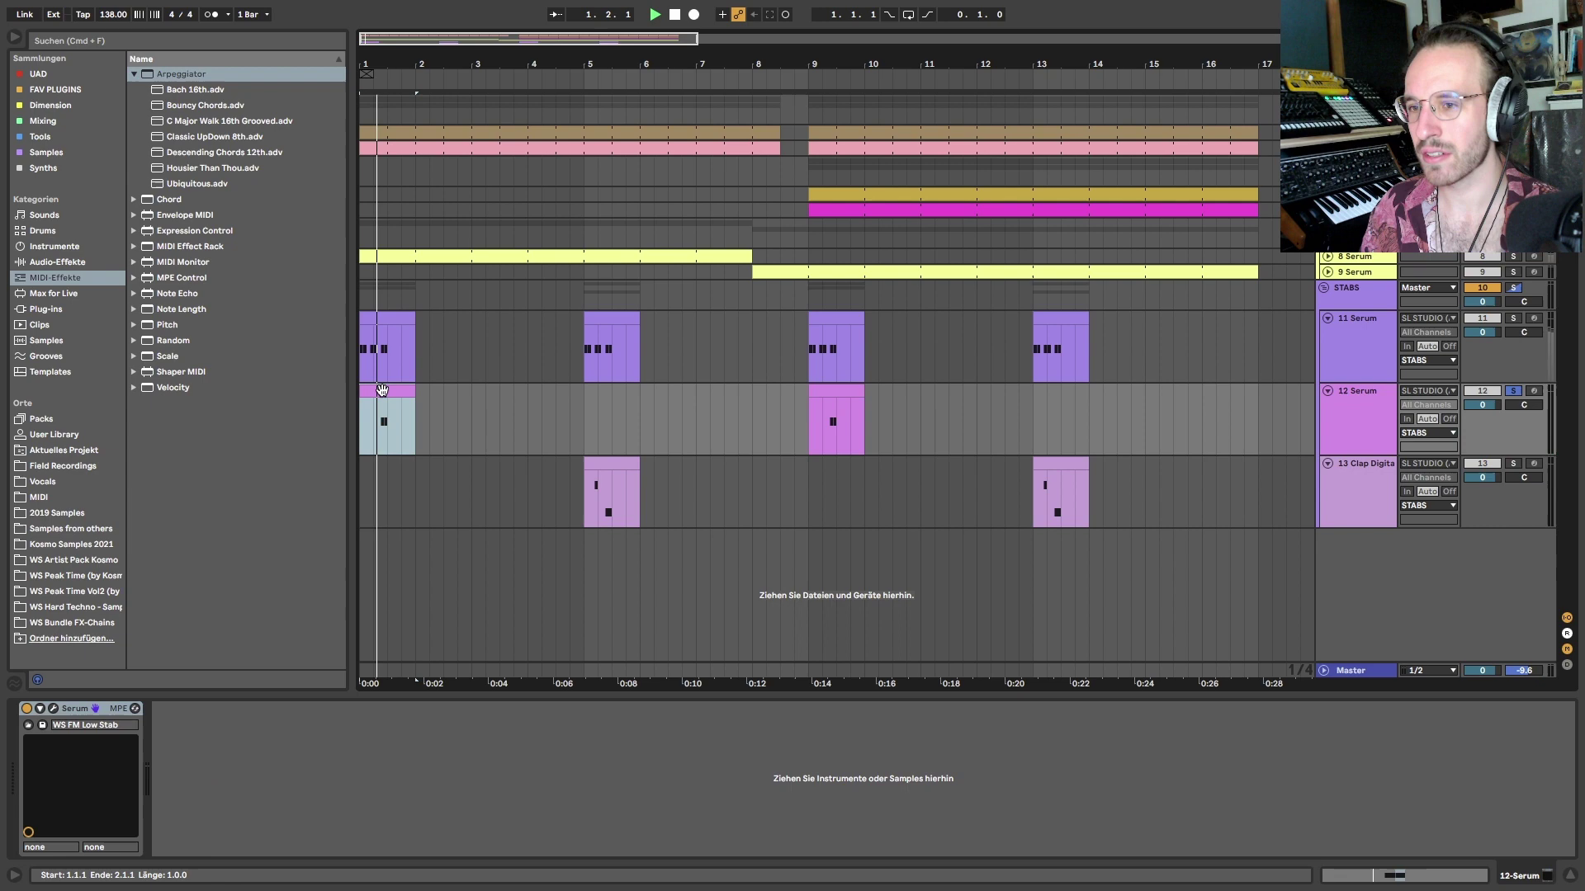
pyautogui.click(613, 466)
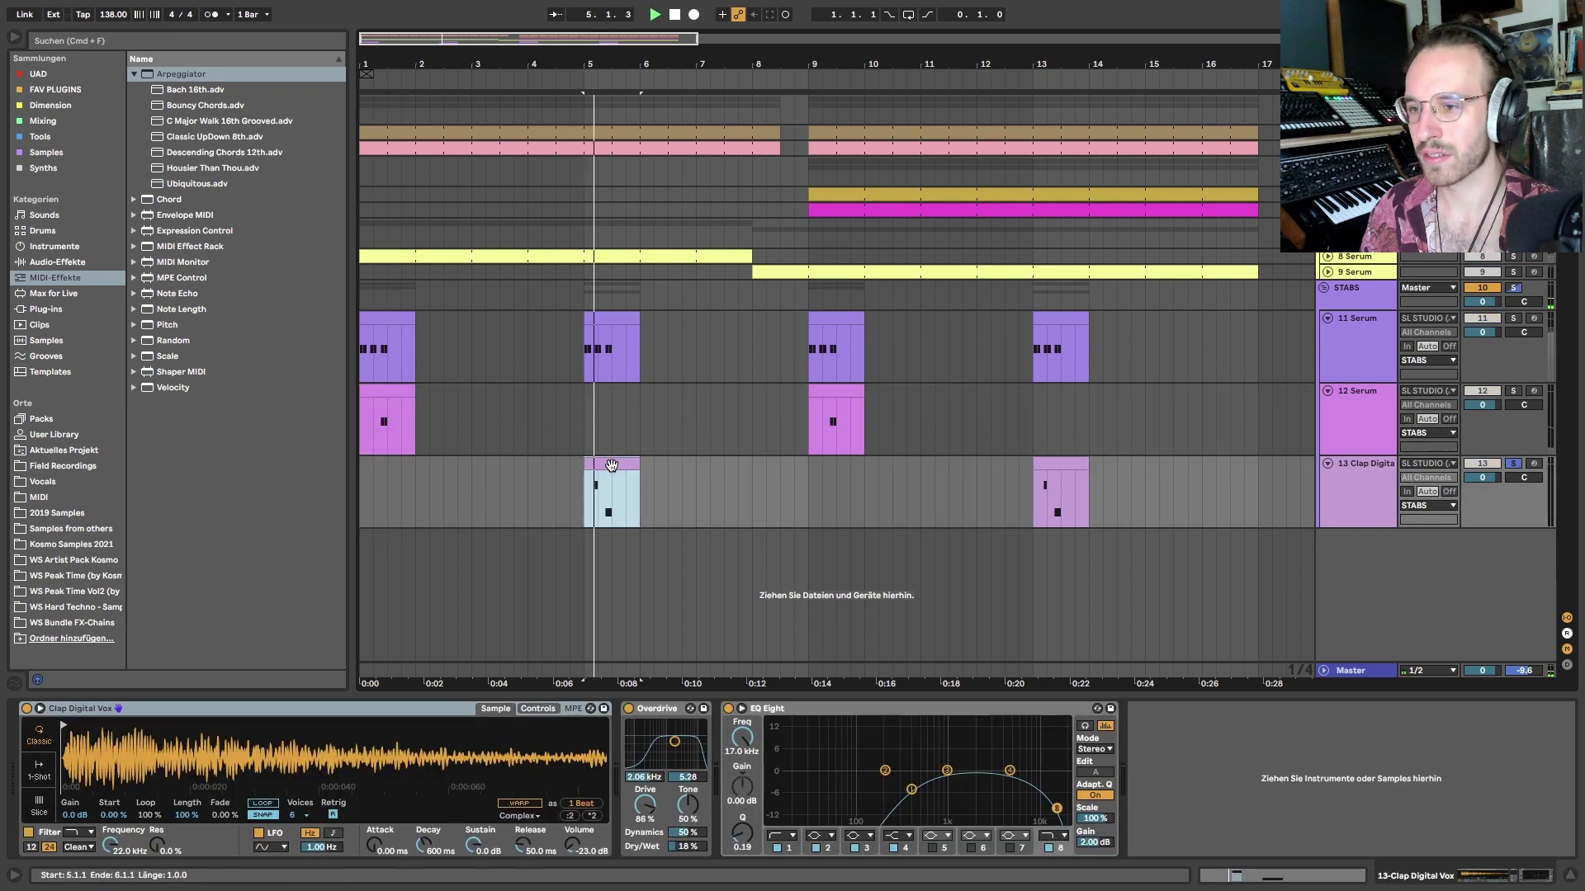
pyautogui.press('space')
pyautogui.press('s')
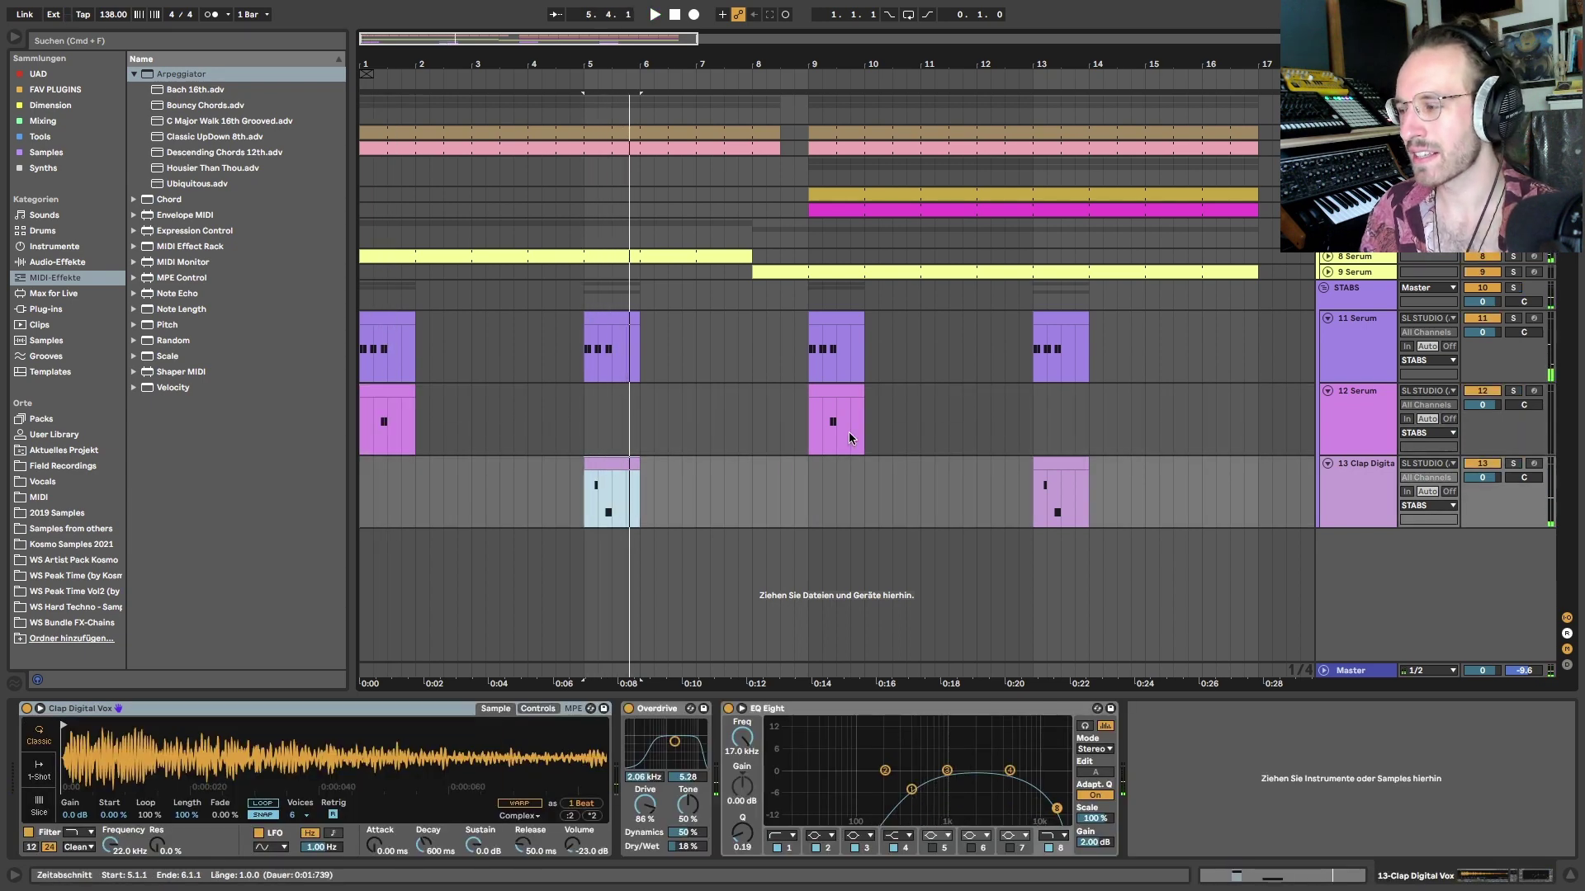
# Fold the 12 Serum and 13 Clap Digital Vox tracks, leaving 11 Serum unfolded
pyautogui.click(1342, 500)
pyautogui.hotkey('shift', 'Up')
pyautogui.press('u')
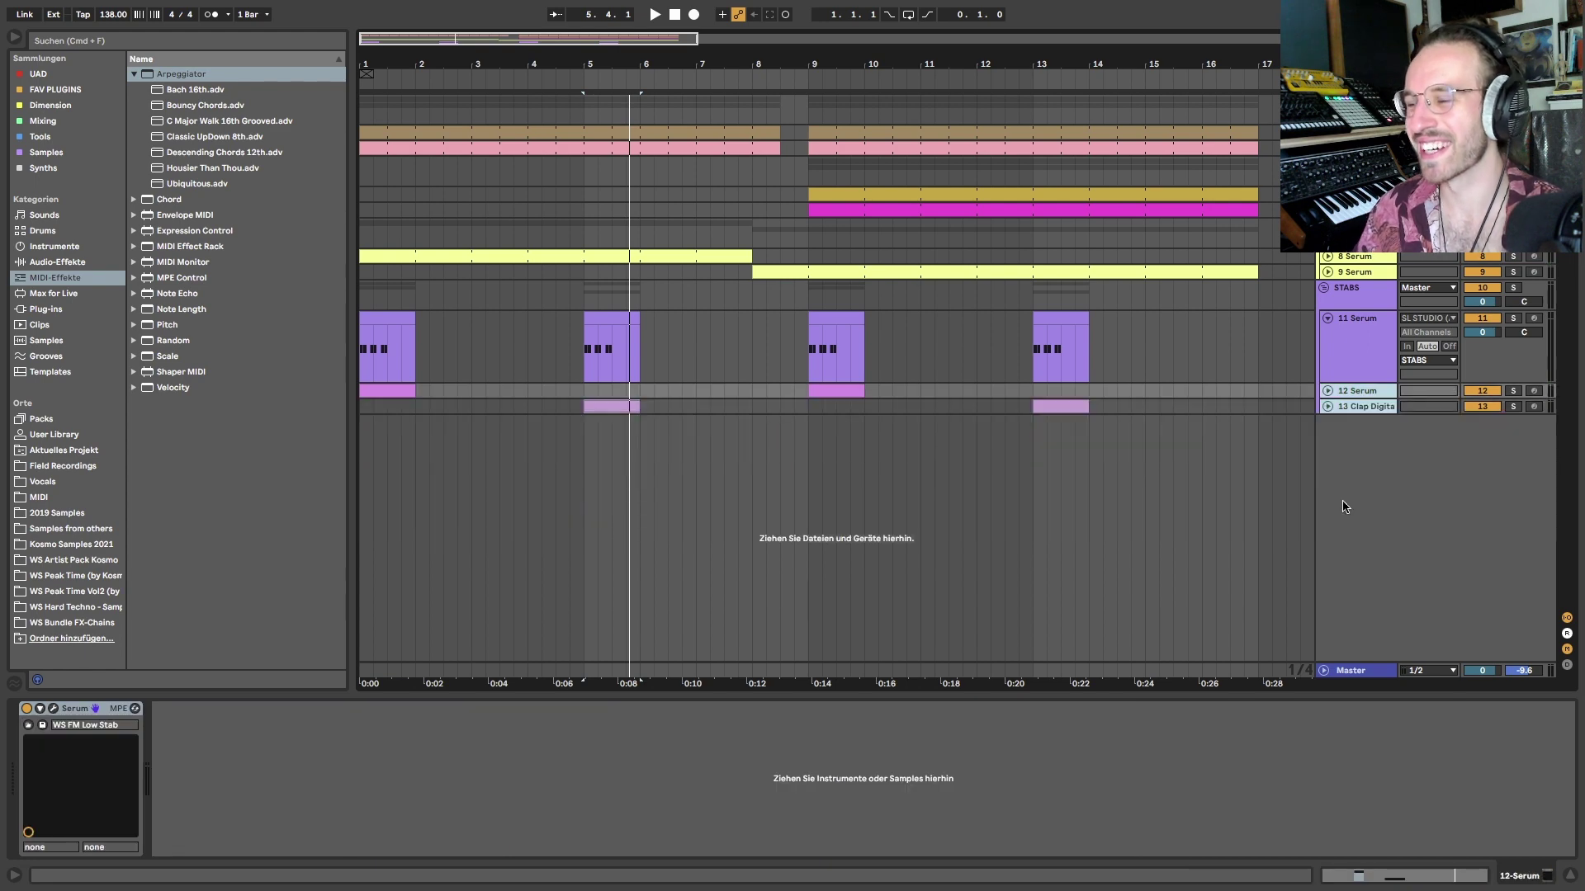
# Solo the 11 Serum track, play its bar 1 clip, and open its Serum plugin window over the arrangement
pyautogui.click(365, 330)
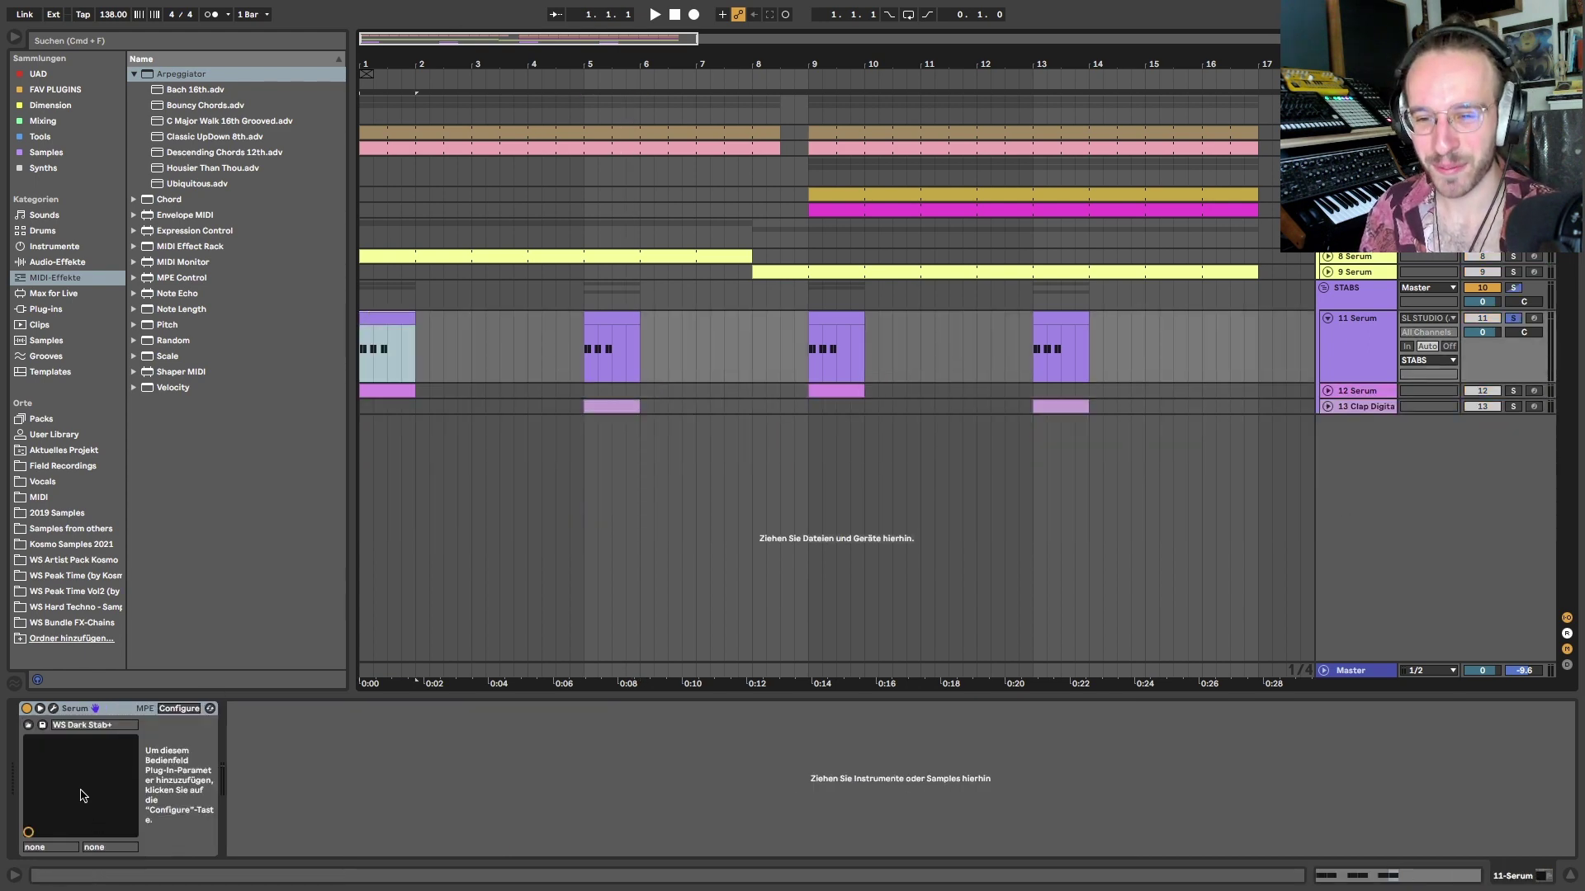
pyautogui.press('space')
pyautogui.click(54, 709)
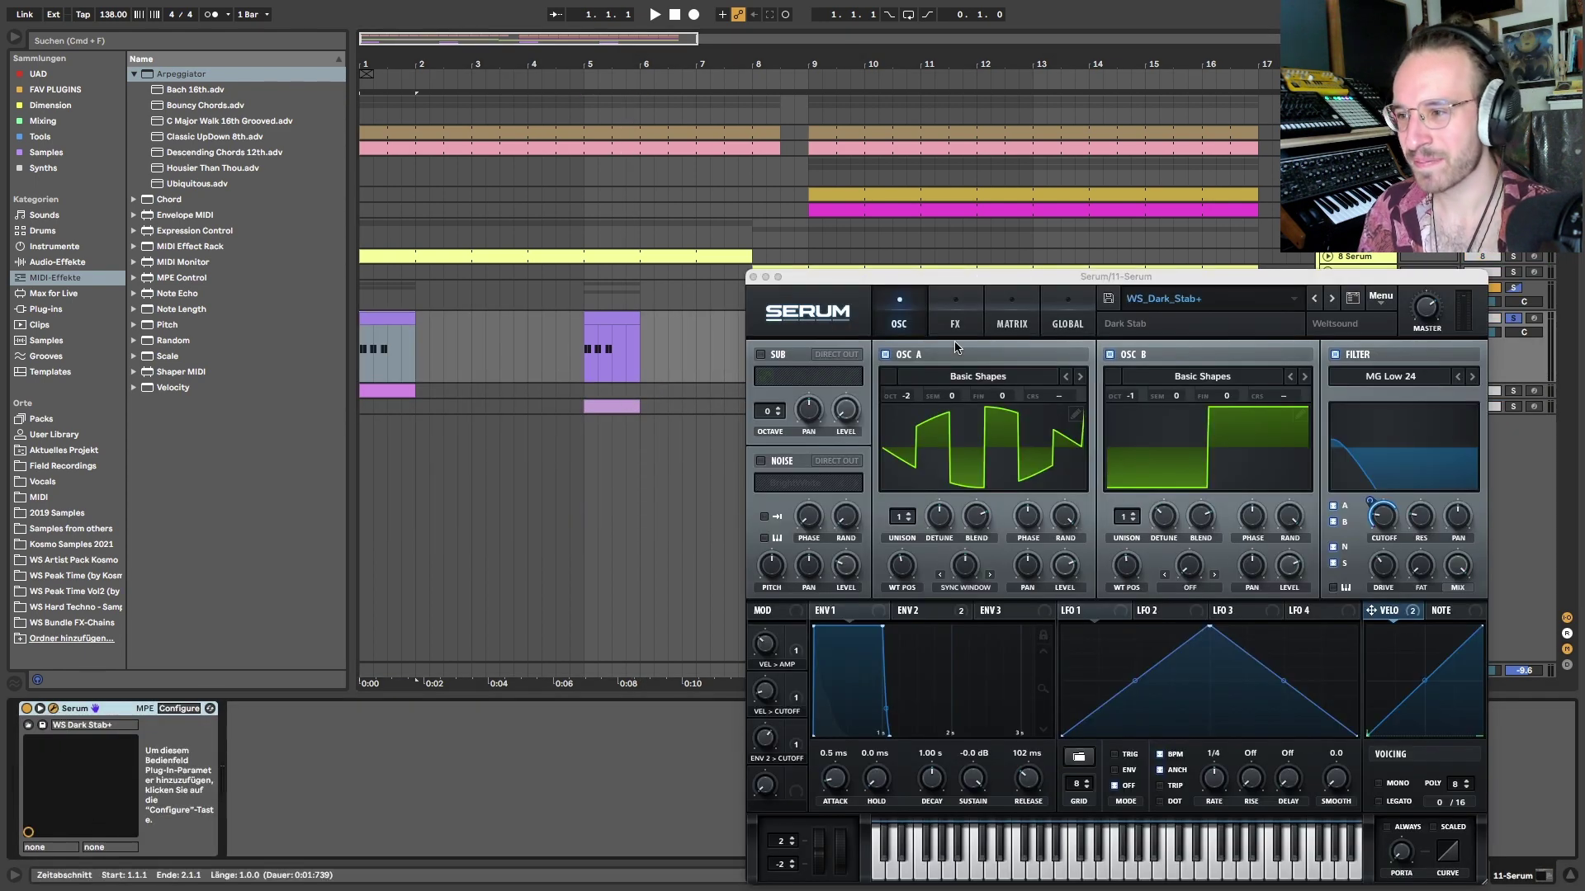
pyautogui.moveTo(1061, 280); pyautogui.dragTo(673, 113)
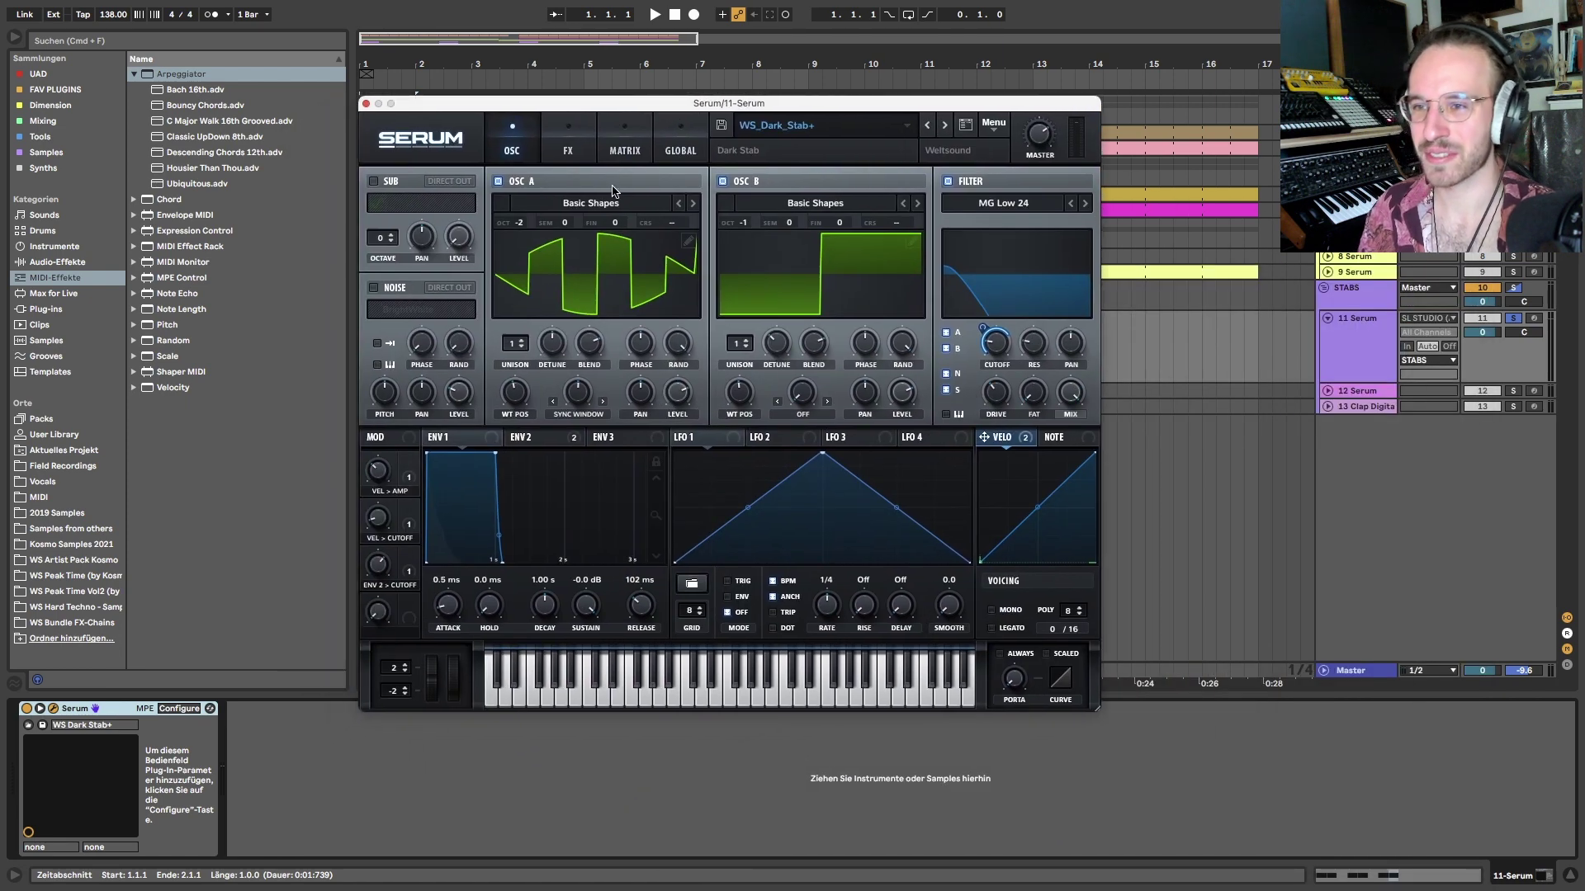
# Examine the effects, modulation matrix and oscillator pages of the WS_Dark_Stab+ preset, ending on the effects page
pyautogui.click(568, 150)
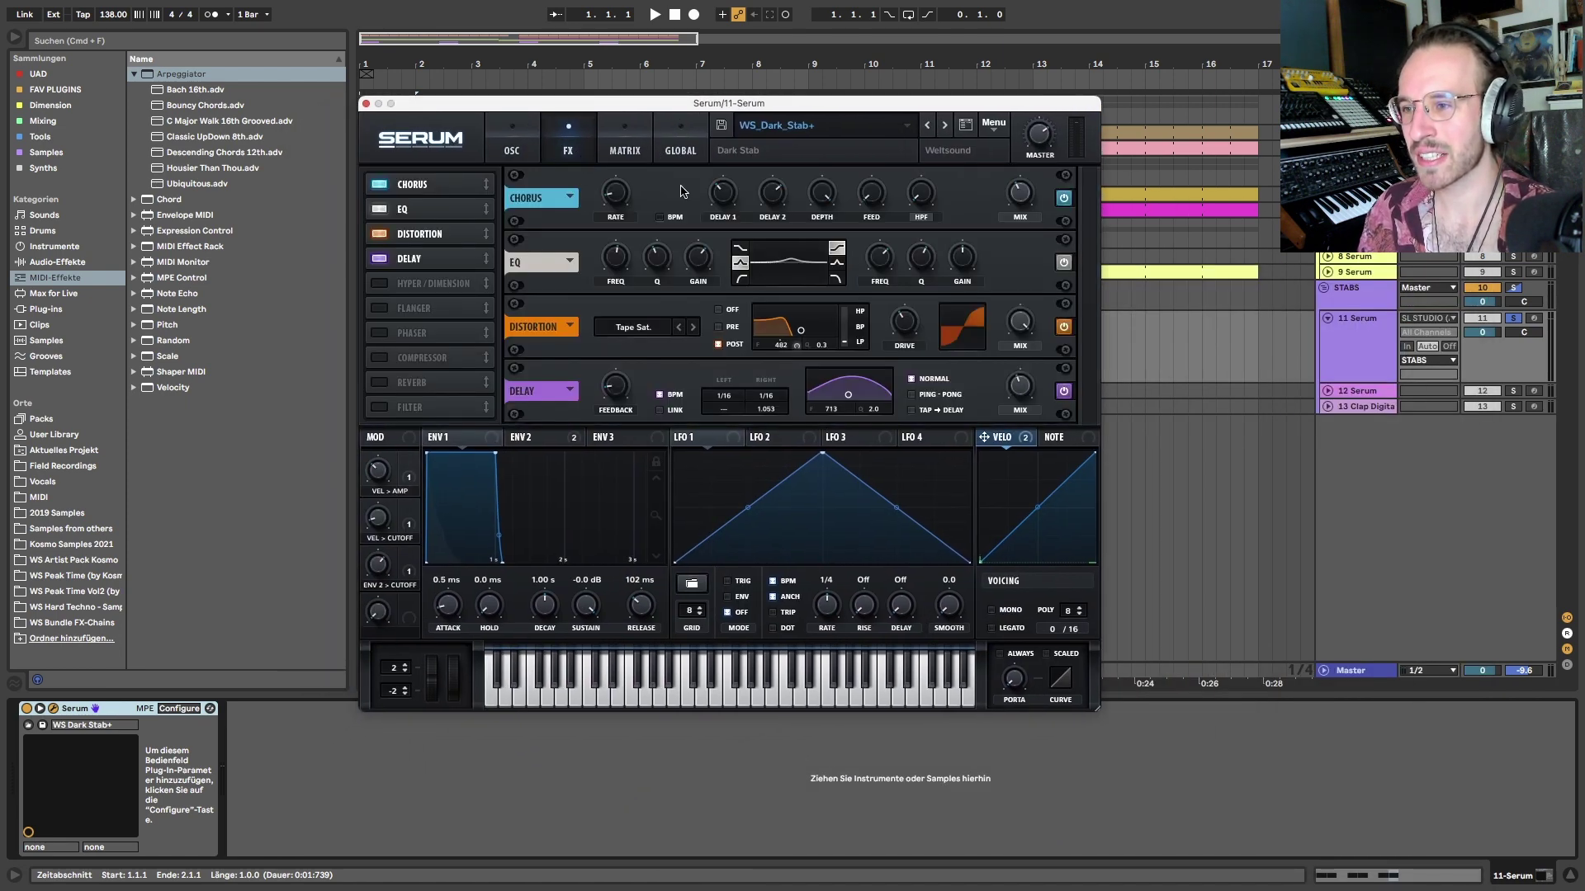
pyautogui.click(635, 138)
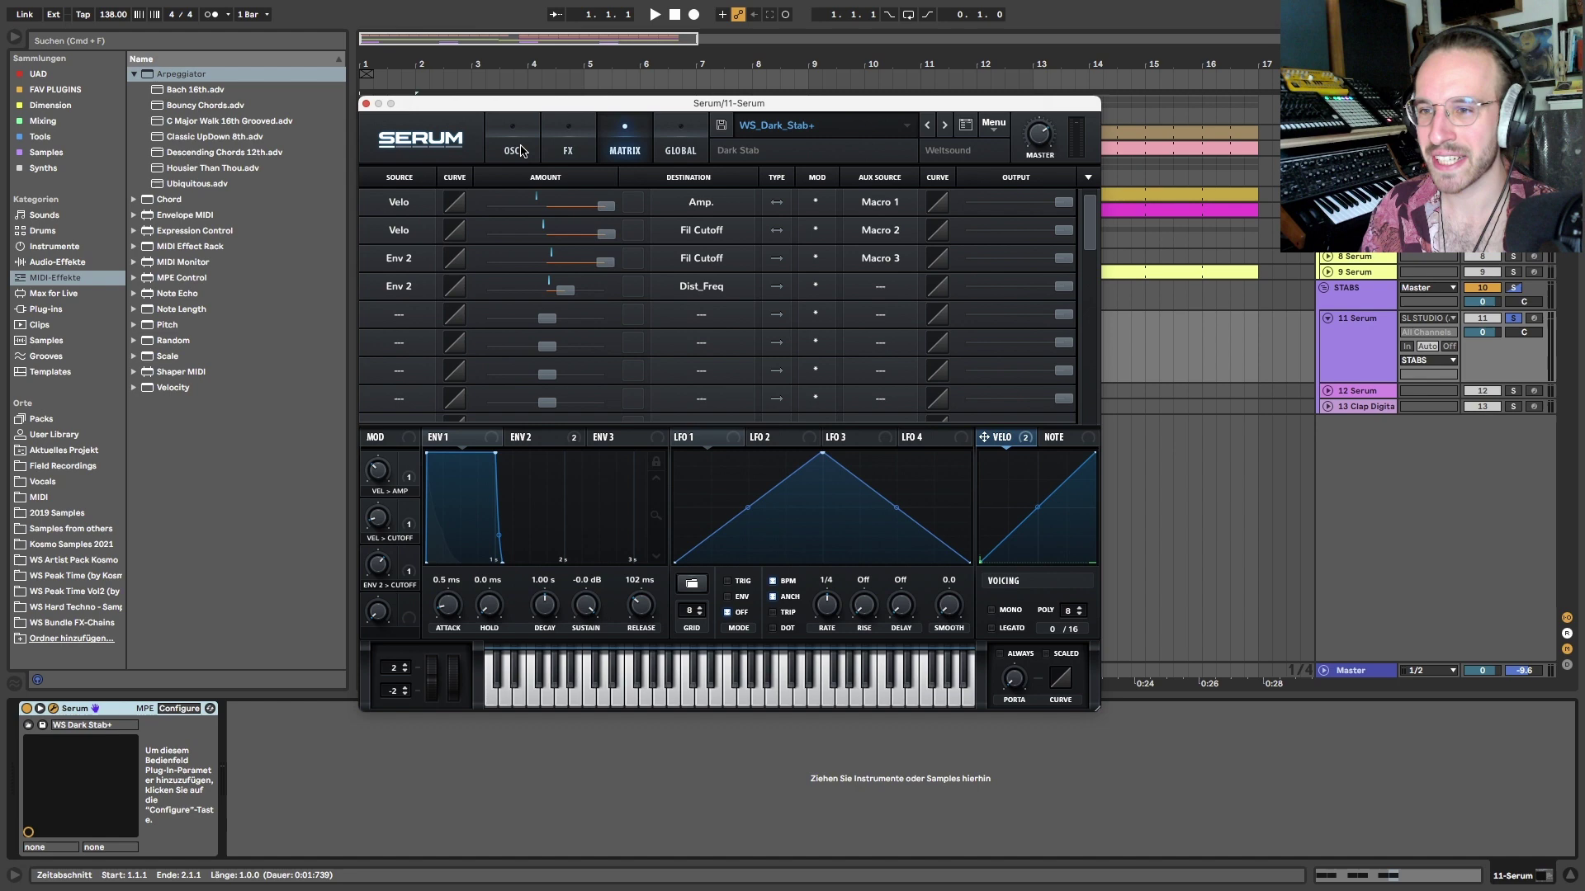
pyautogui.click(520, 151)
pyautogui.click(582, 137)
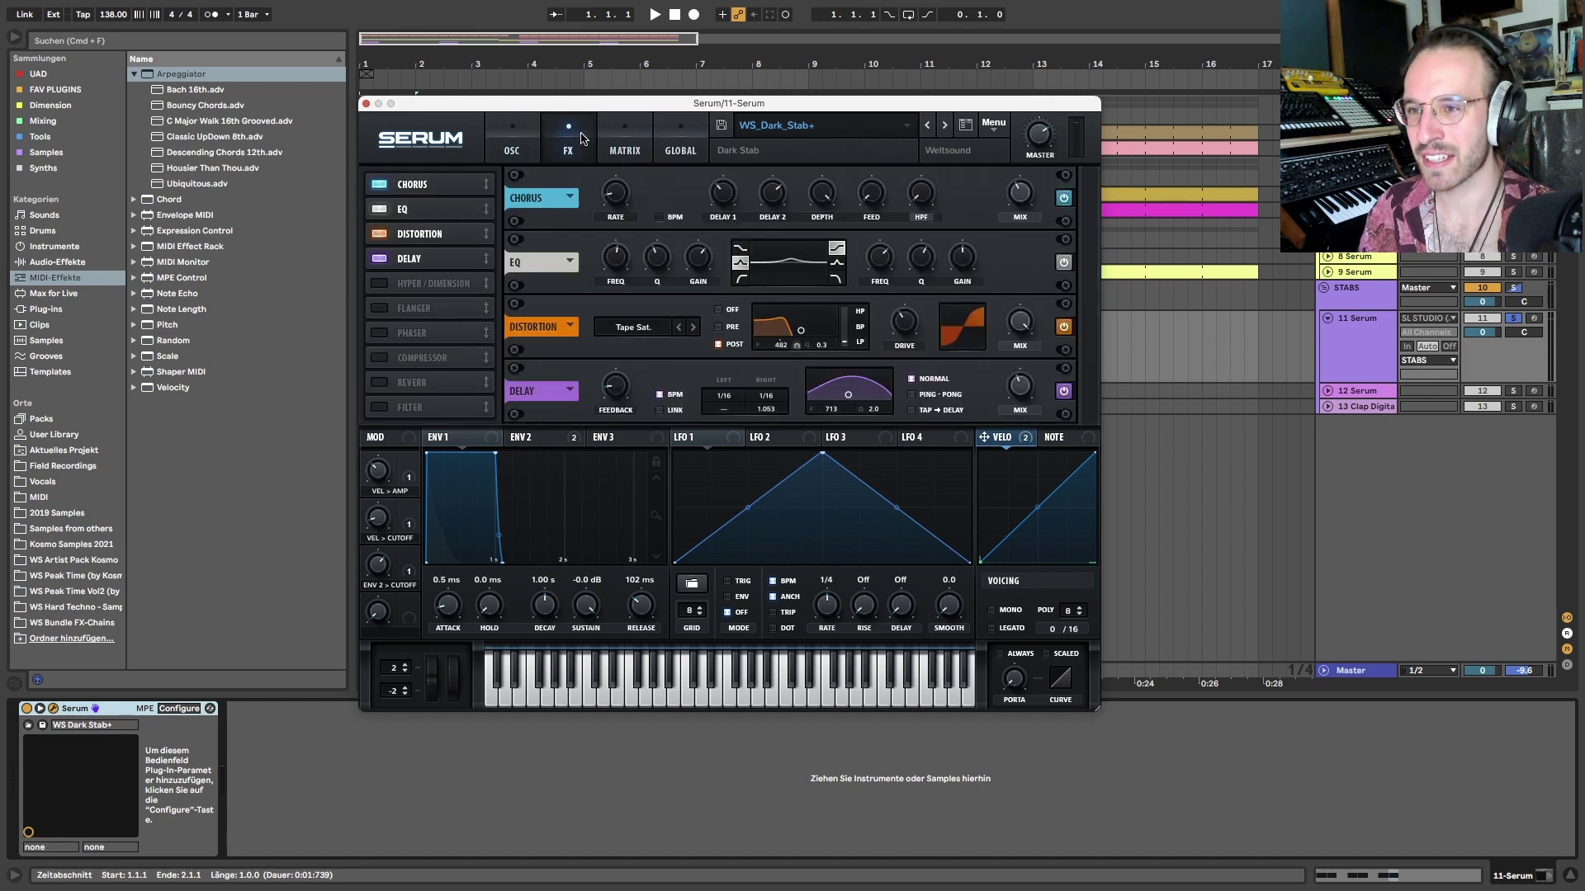
# Switch off the Delay, Distortion, EQ and Chorus effects in Serum and play the stab dry
pyautogui.click(379, 260)
pyautogui.click(379, 237)
pyautogui.click(379, 209)
pyautogui.click(379, 184)
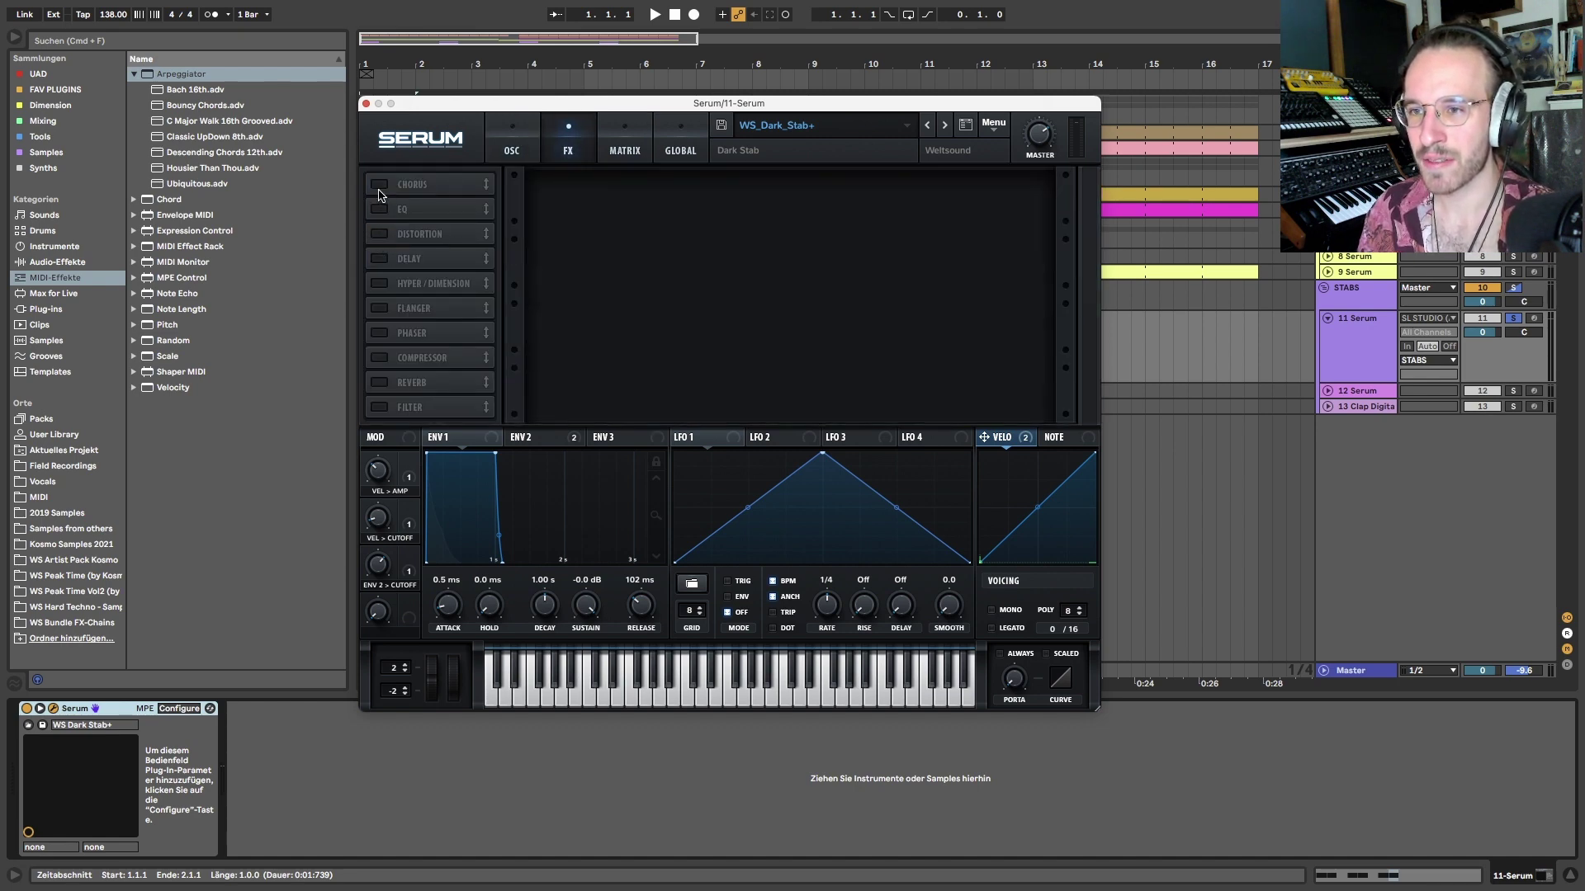
pyautogui.press('space')
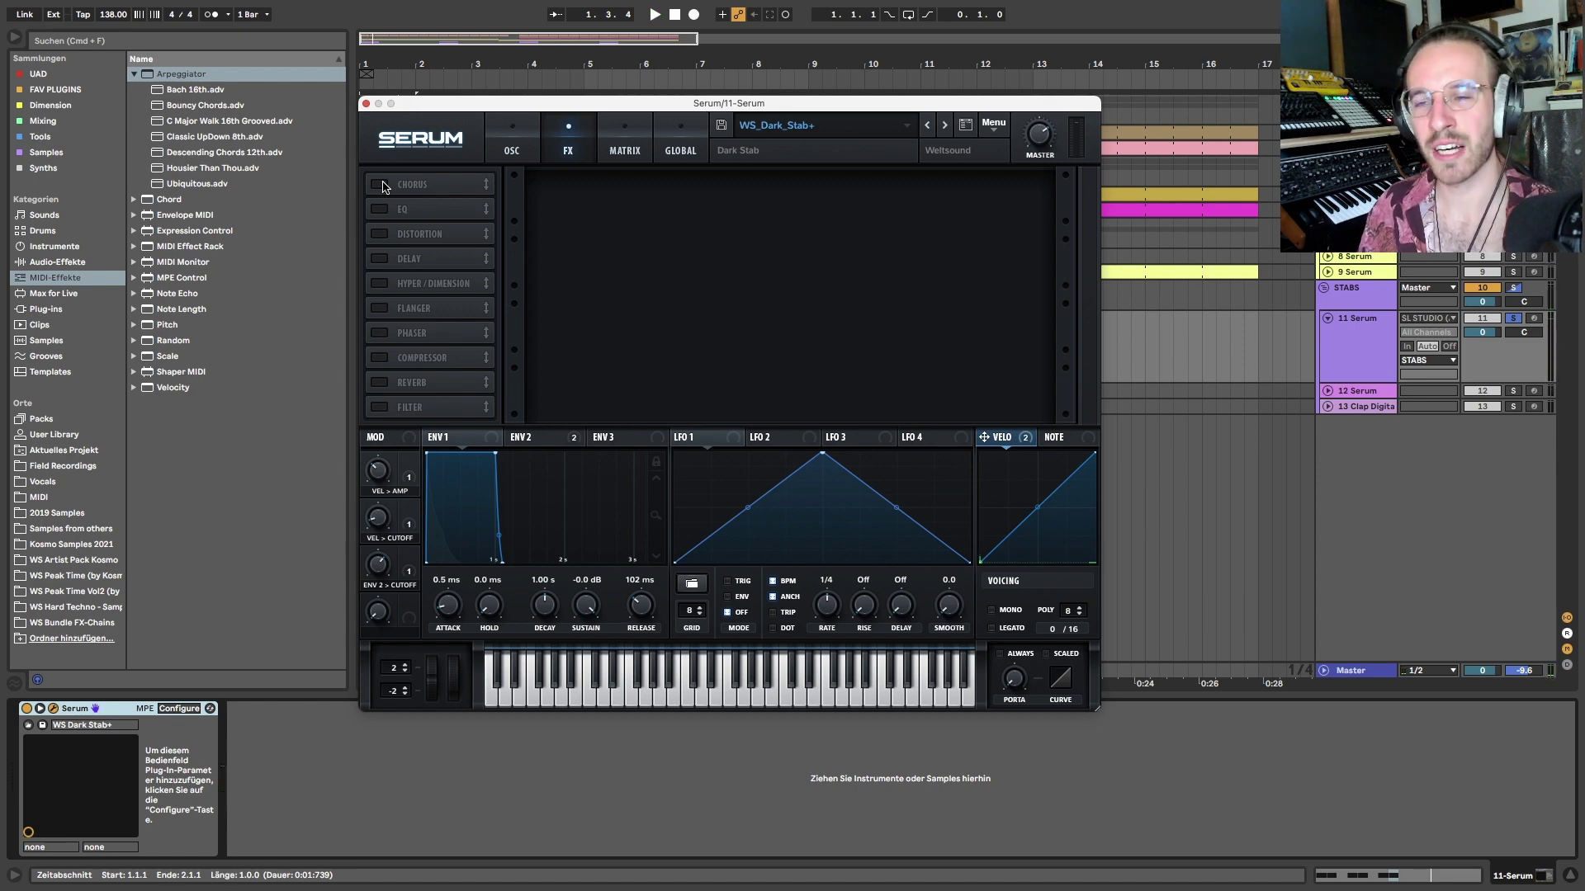
# Switch the Chorus, EQ, Distortion and Delay effects back on and play the stab with them
pyautogui.click(380, 184)
pyautogui.click(380, 209)
pyautogui.click(380, 234)
pyautogui.click(379, 259)
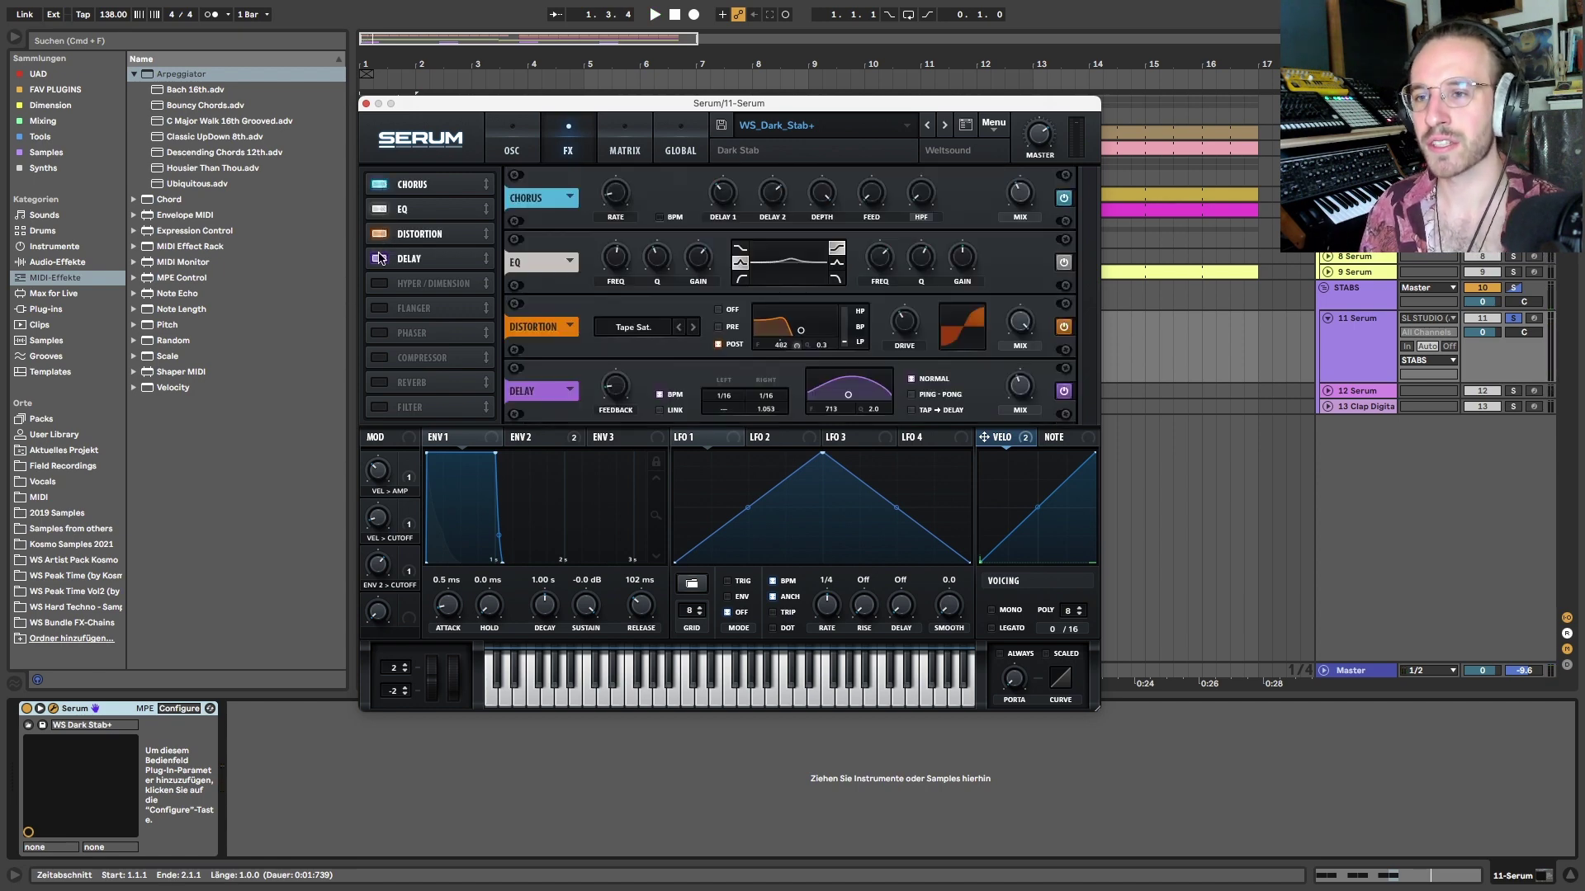
pyautogui.press('space')
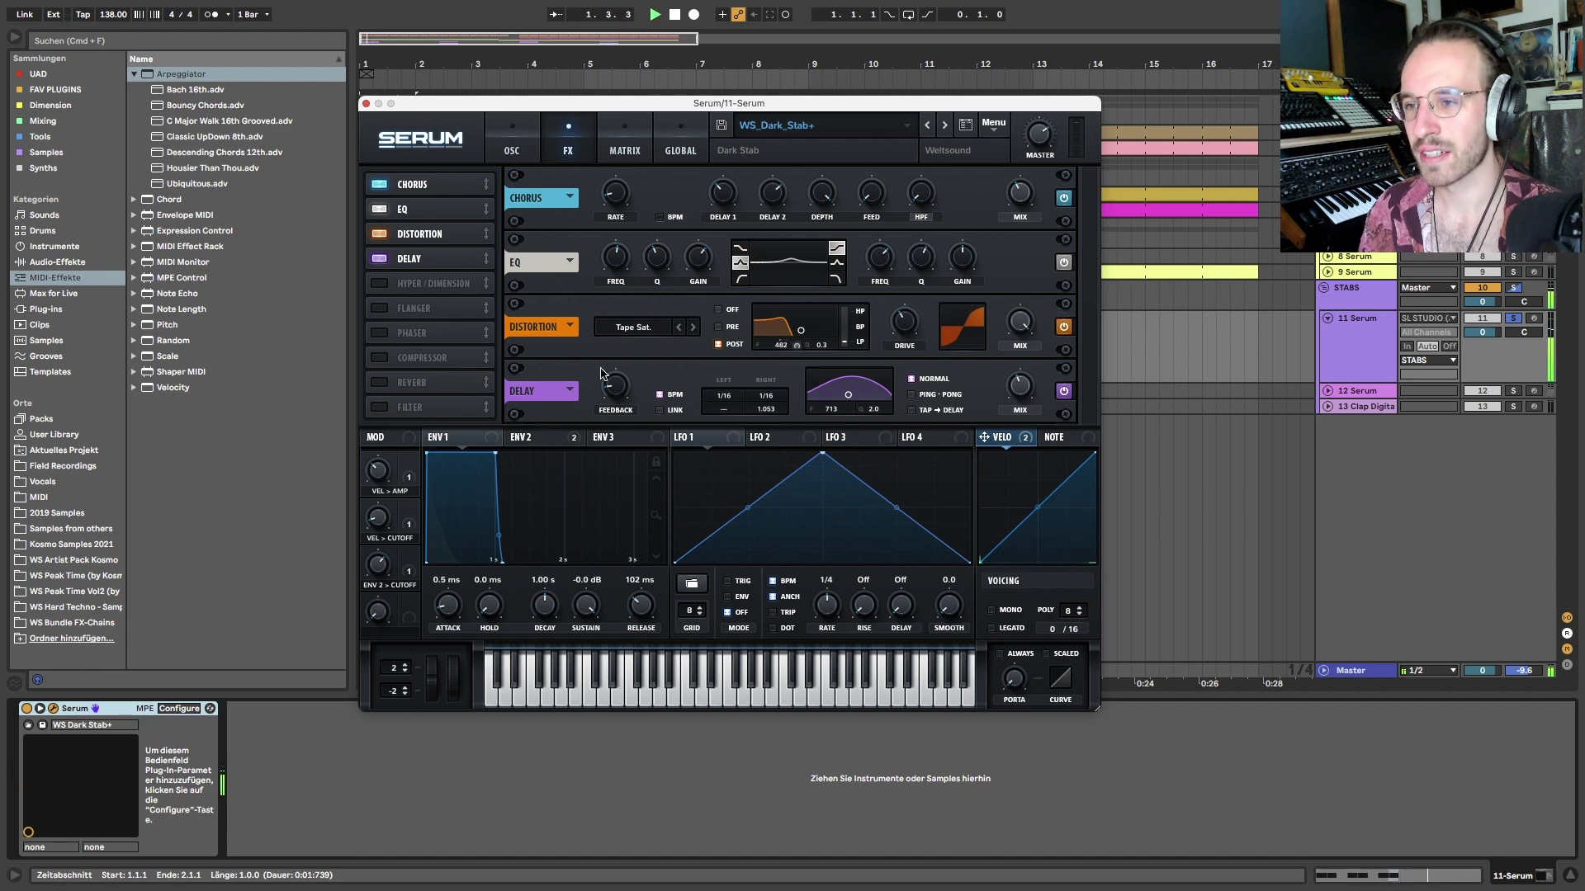
pyautogui.press('space')
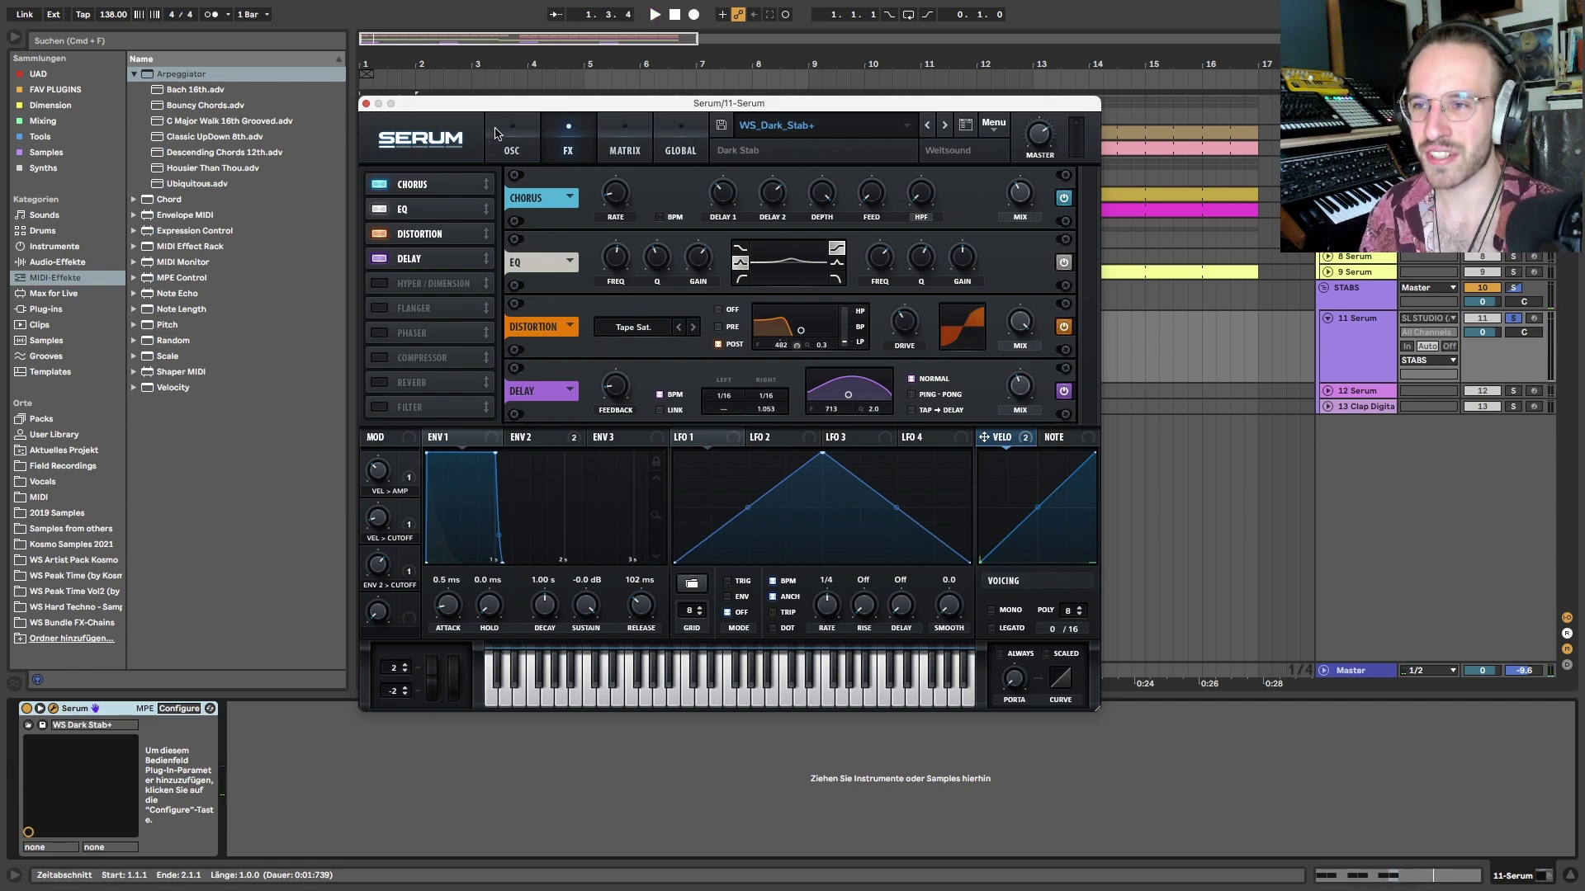
# Turn off all four active effects again, from Delay up to Chorus, and return to the oscillator page
pyautogui.click(498, 134)
pyautogui.click(570, 130)
pyautogui.click(380, 260)
pyautogui.click(379, 234)
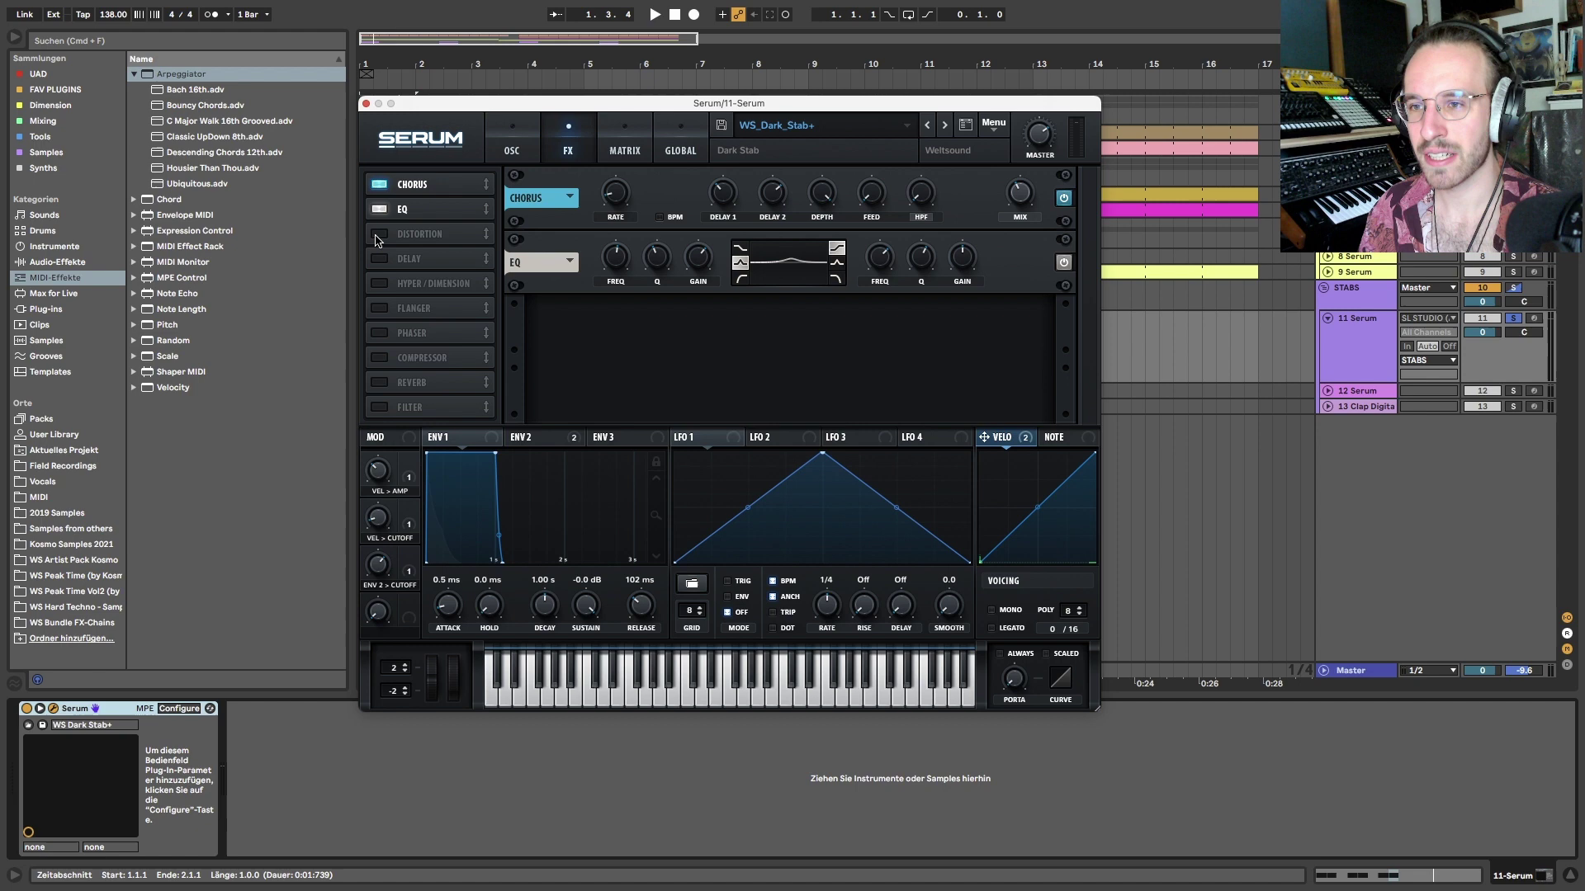
pyautogui.click(380, 210)
pyautogui.click(380, 185)
pyautogui.click(501, 141)
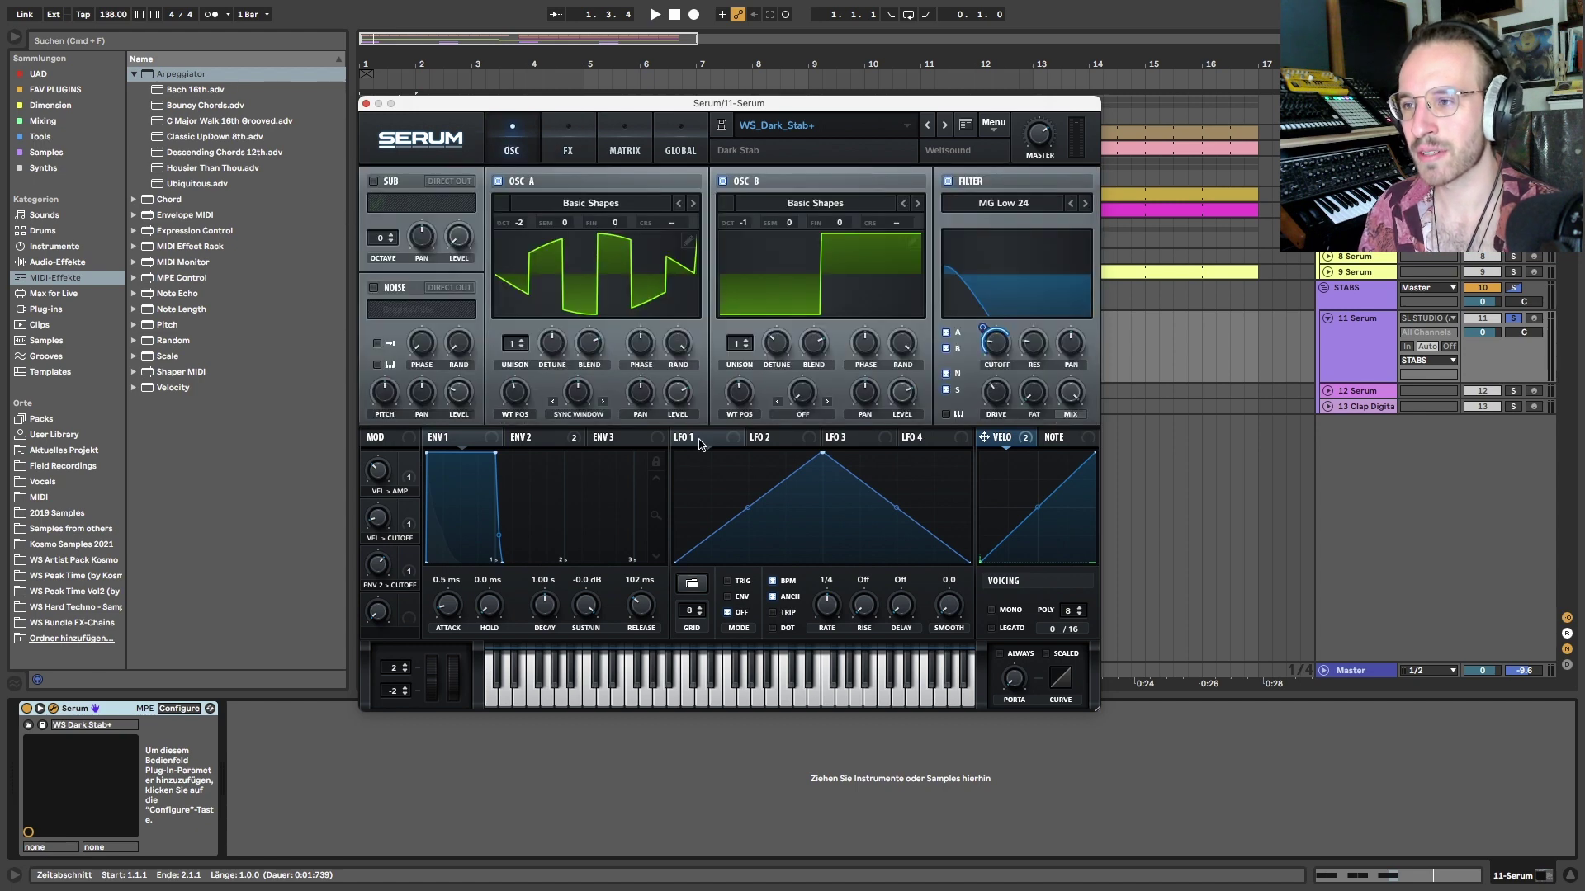
# Switch OSC A and OSC B off in turn to compare their sounds, and re-enable both oscillators
pyautogui.click(499, 181)
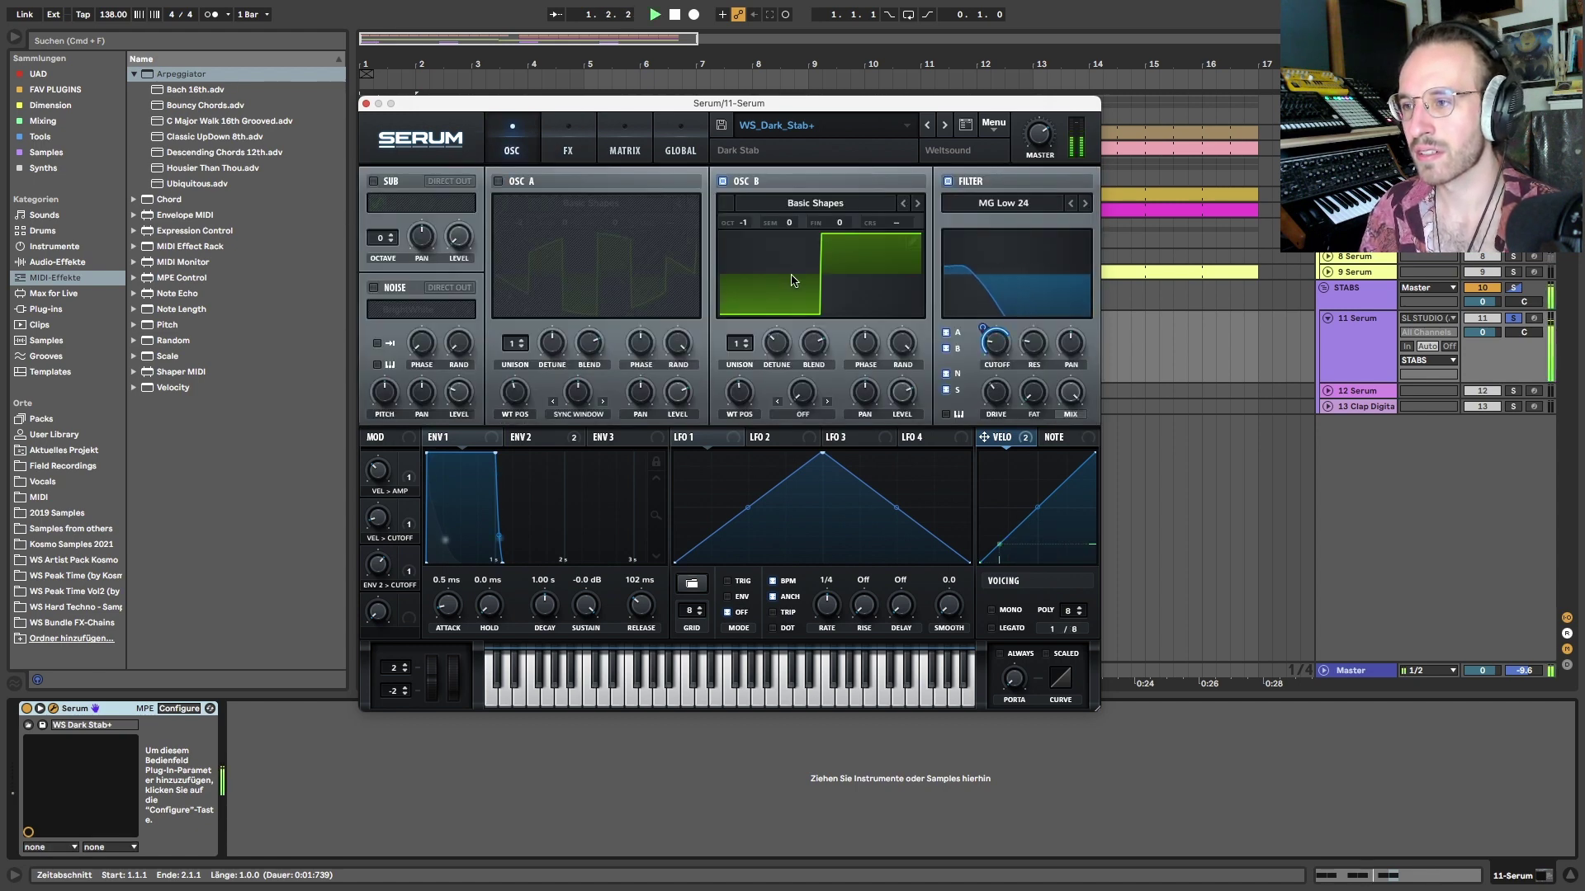
pyautogui.click(723, 181)
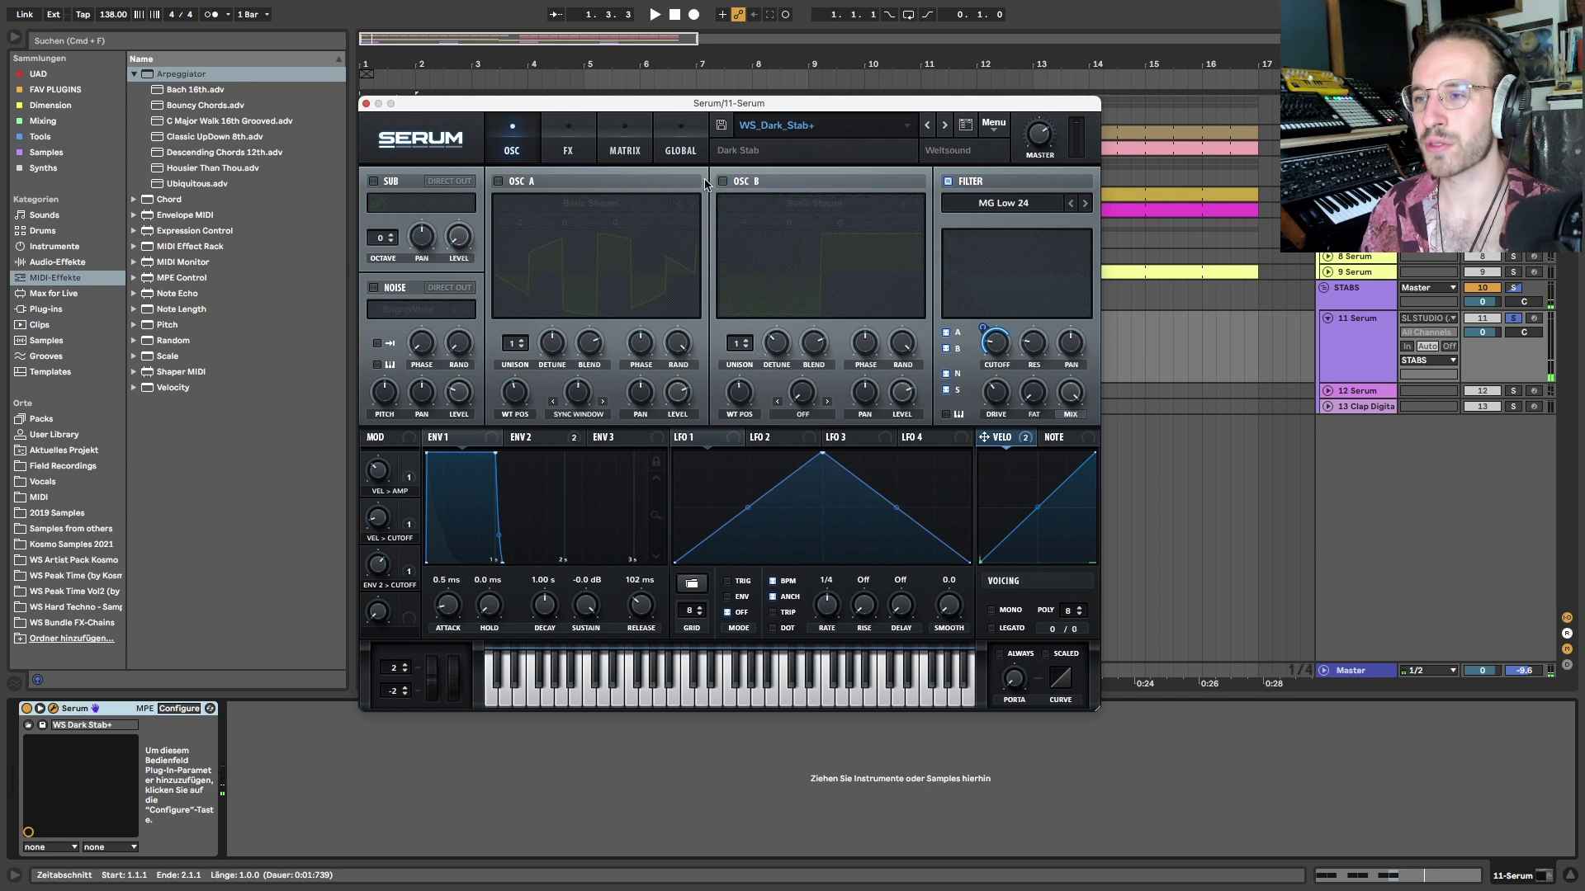
pyautogui.click(498, 182)
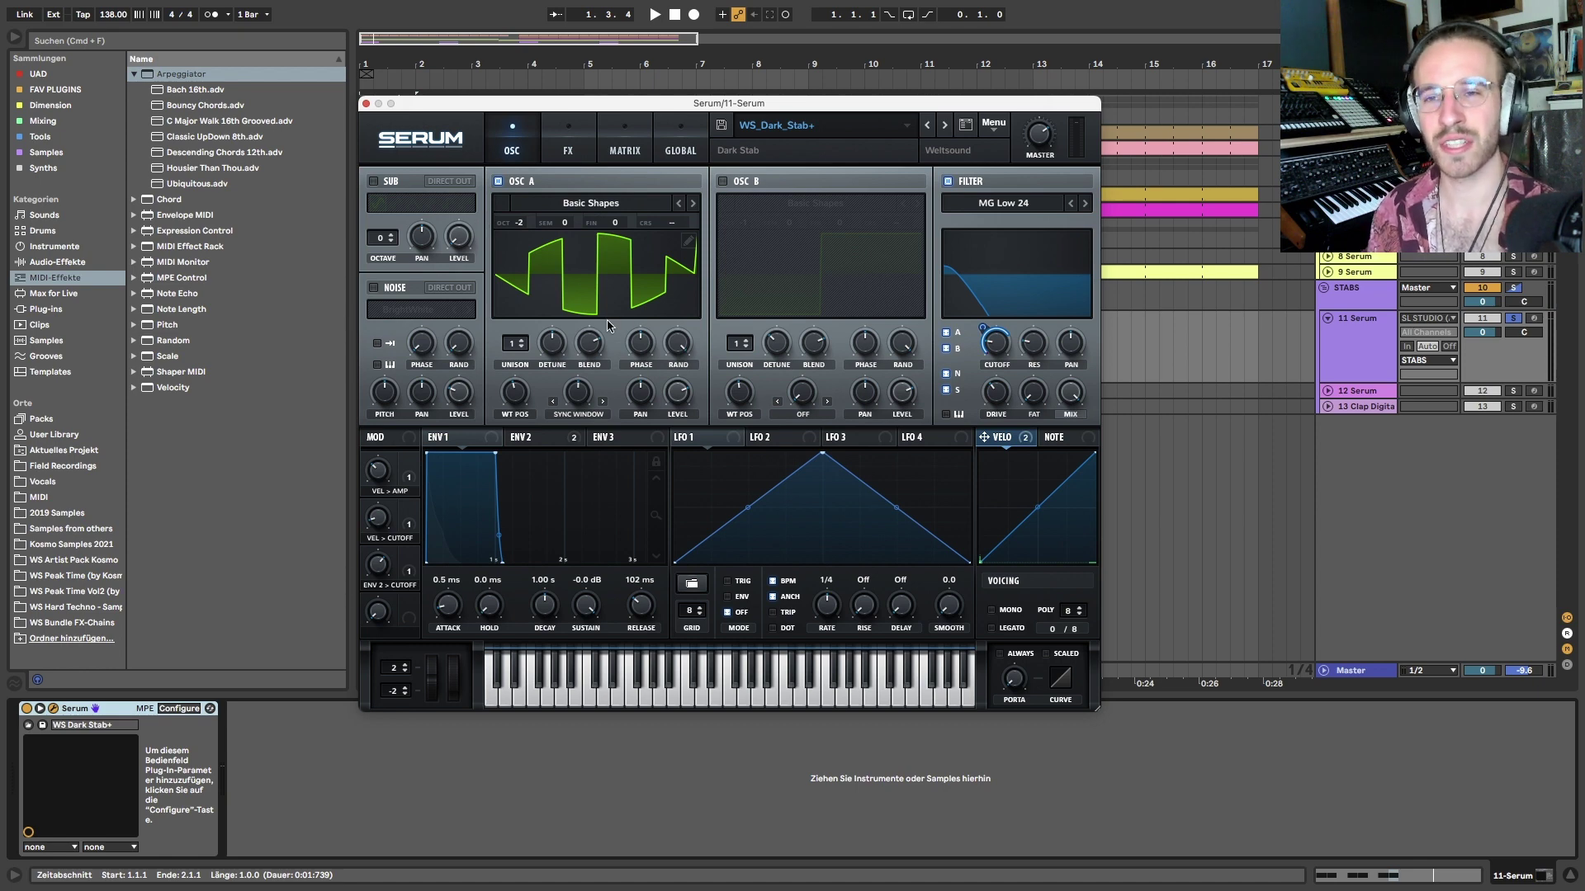
pyautogui.click(723, 181)
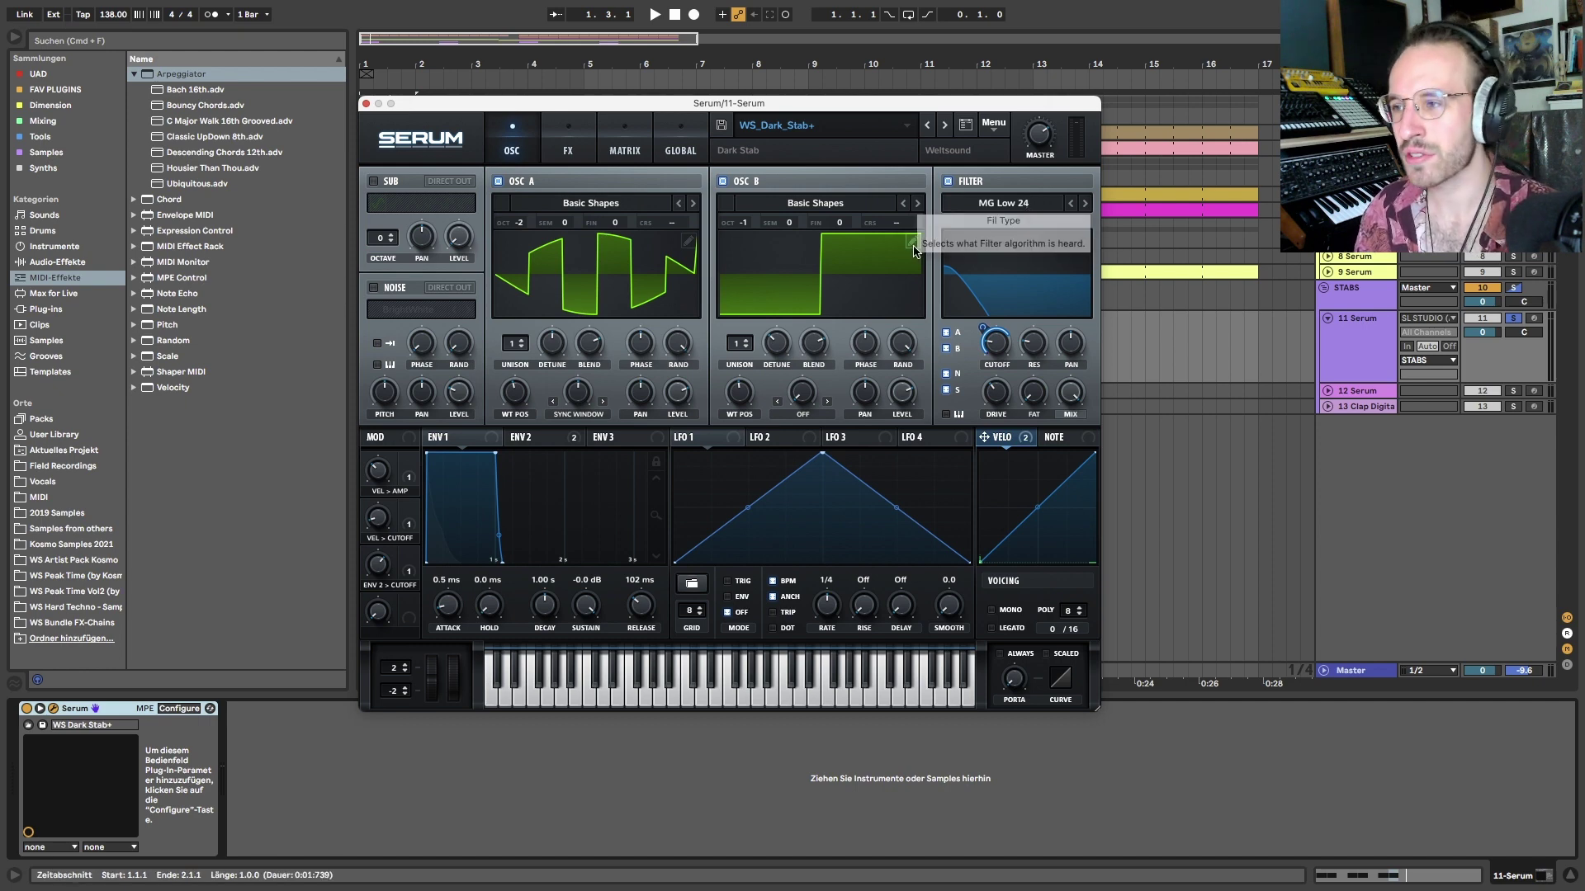
# Try the MG Low 12, MG Low 18 and MG Low 6 filter types during playback, and return to MG Low 24
pyautogui.click(1071, 204)
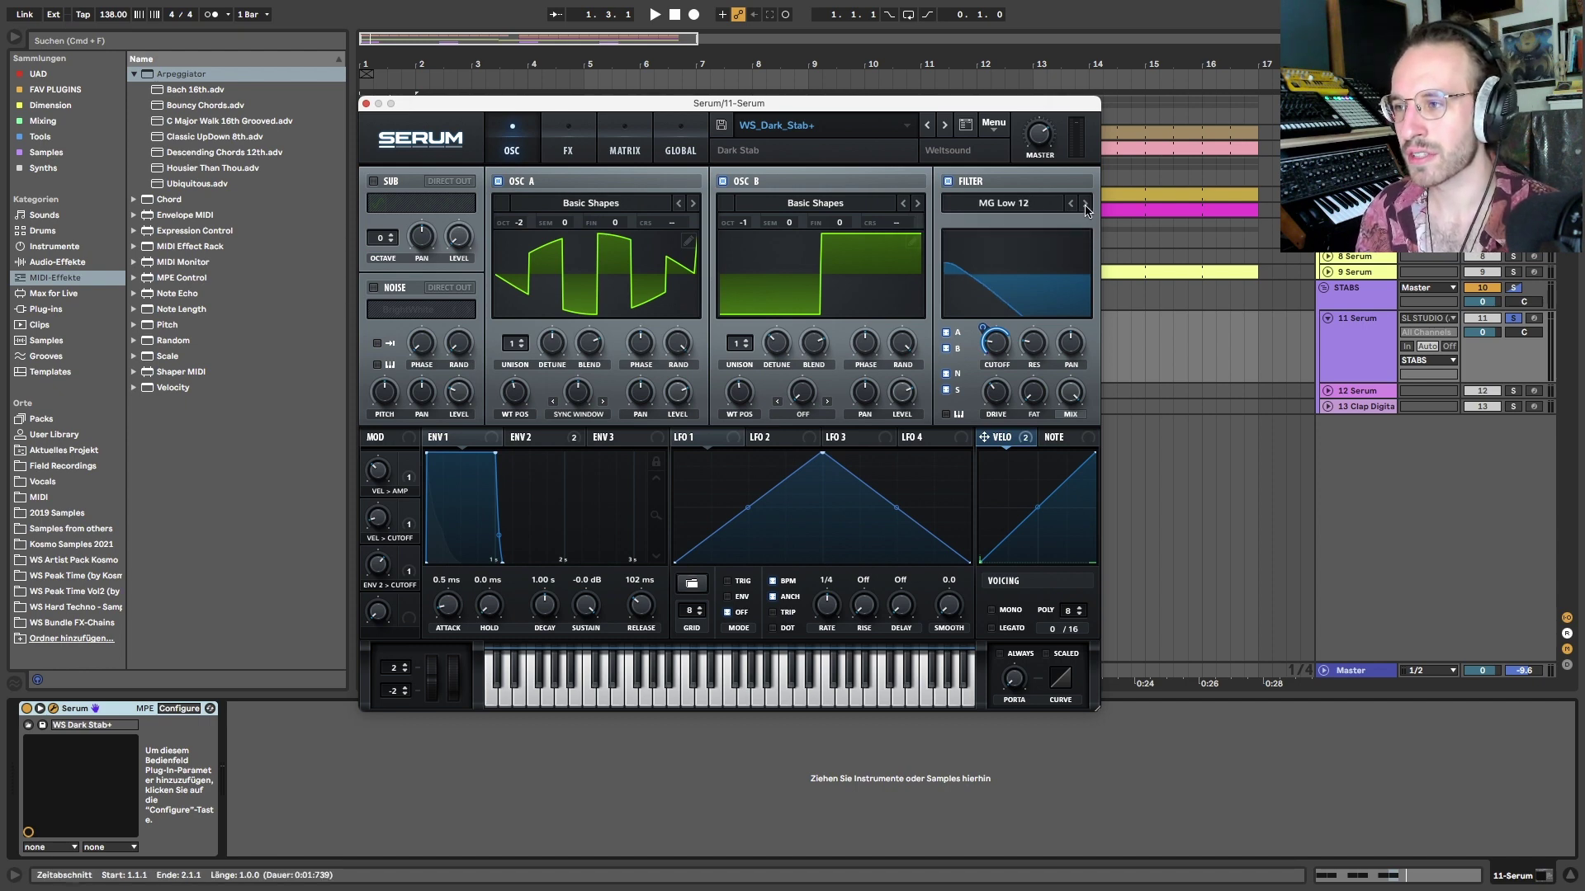
pyautogui.click(1085, 203)
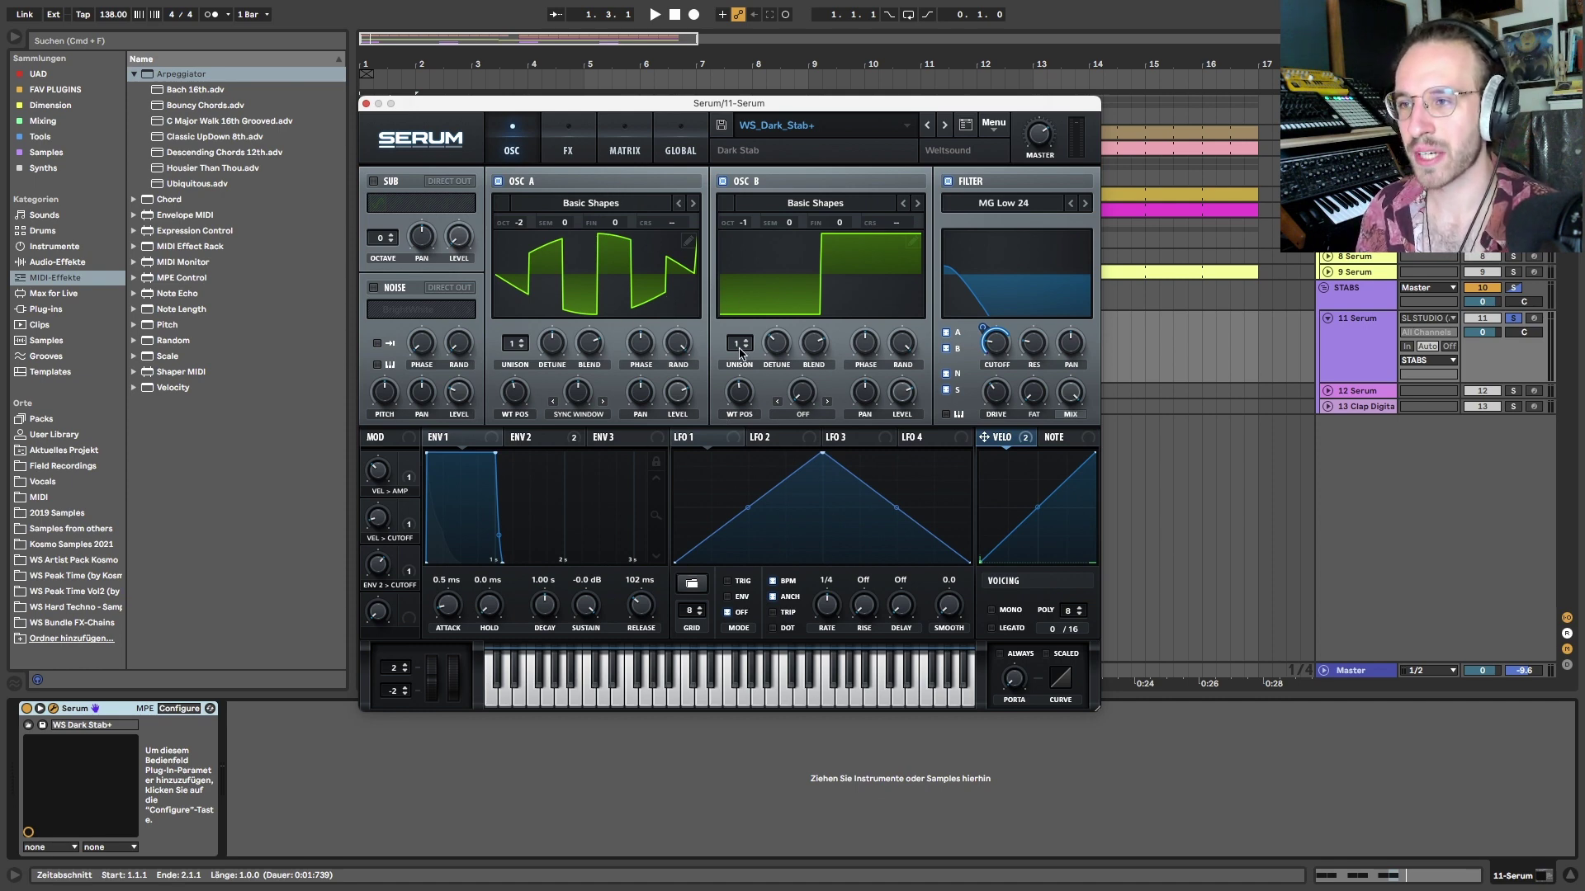
pyautogui.click(1071, 203)
pyautogui.click(1071, 203)
pyautogui.click(1071, 203)
pyautogui.press('space')
pyautogui.click(1086, 203)
pyautogui.click(1086, 203)
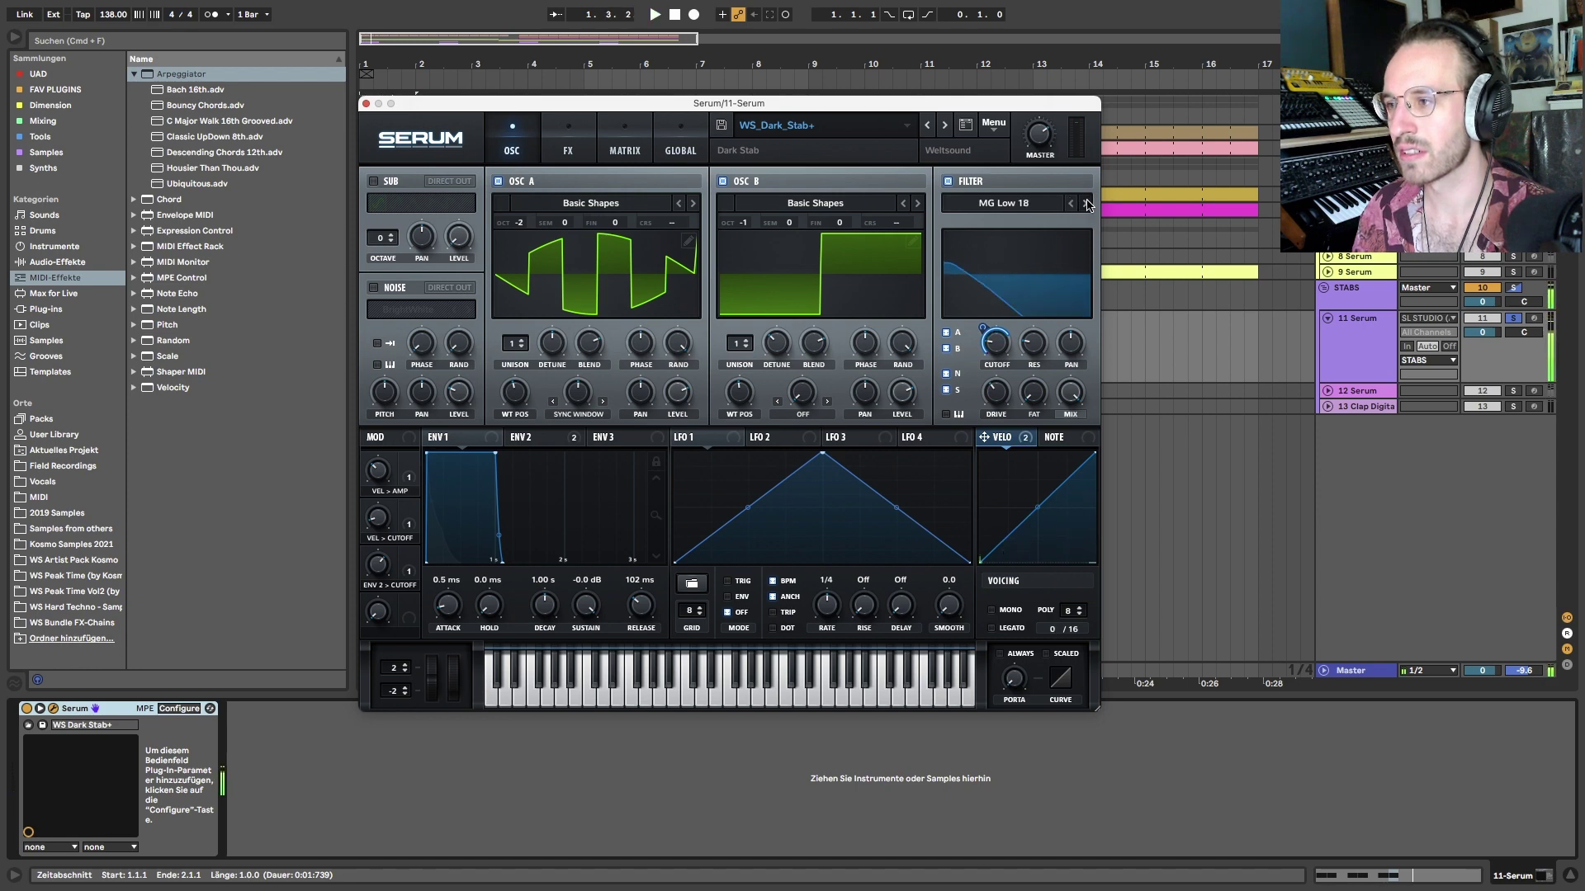
pyautogui.click(1071, 203)
pyautogui.click(1071, 203)
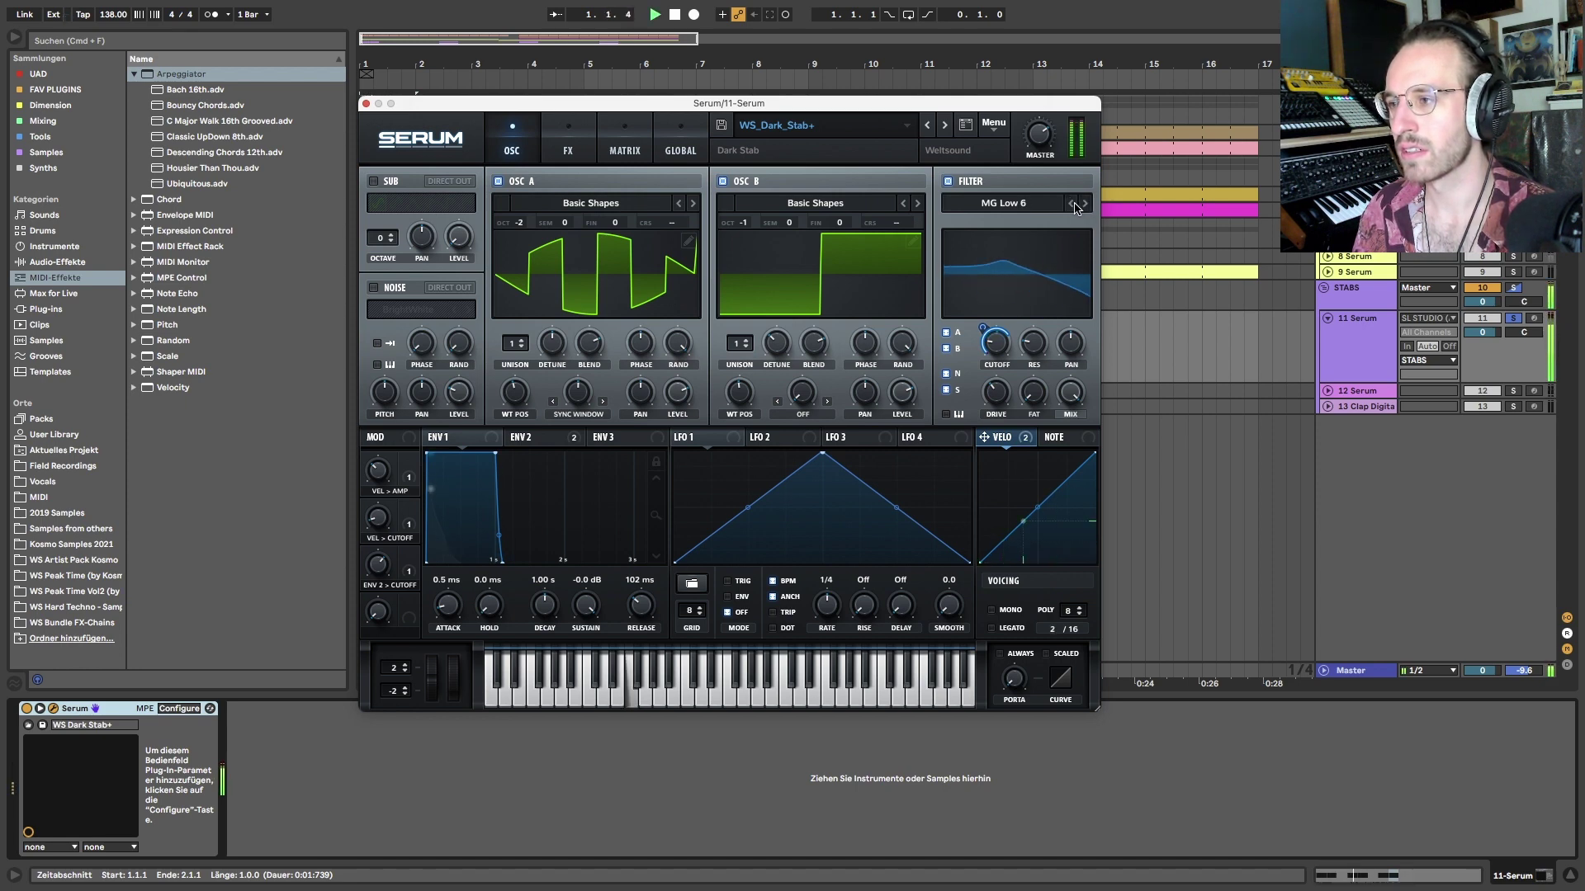
pyautogui.click(1085, 203)
pyautogui.click(1086, 203)
pyautogui.click(1086, 203)
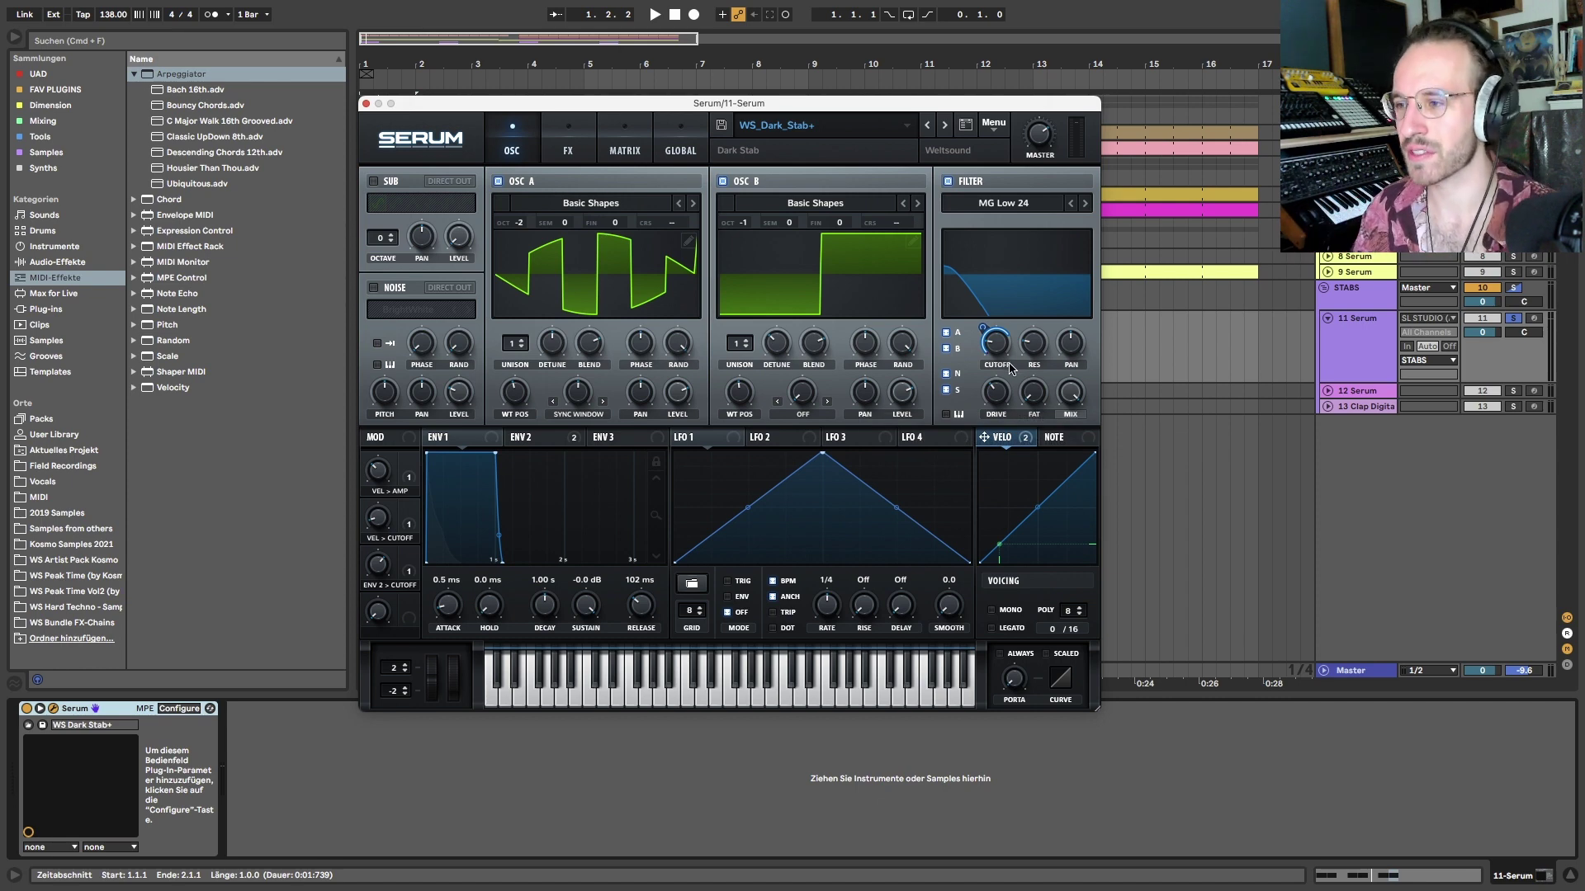
# Move the Serum window aside, open the 11 Serum clip at bar 1, and examine its three pairs of F2 notes
pyautogui.moveTo(476, 104); pyautogui.dragTo(1141, 89)
pyautogui.doubleClick(381, 317)
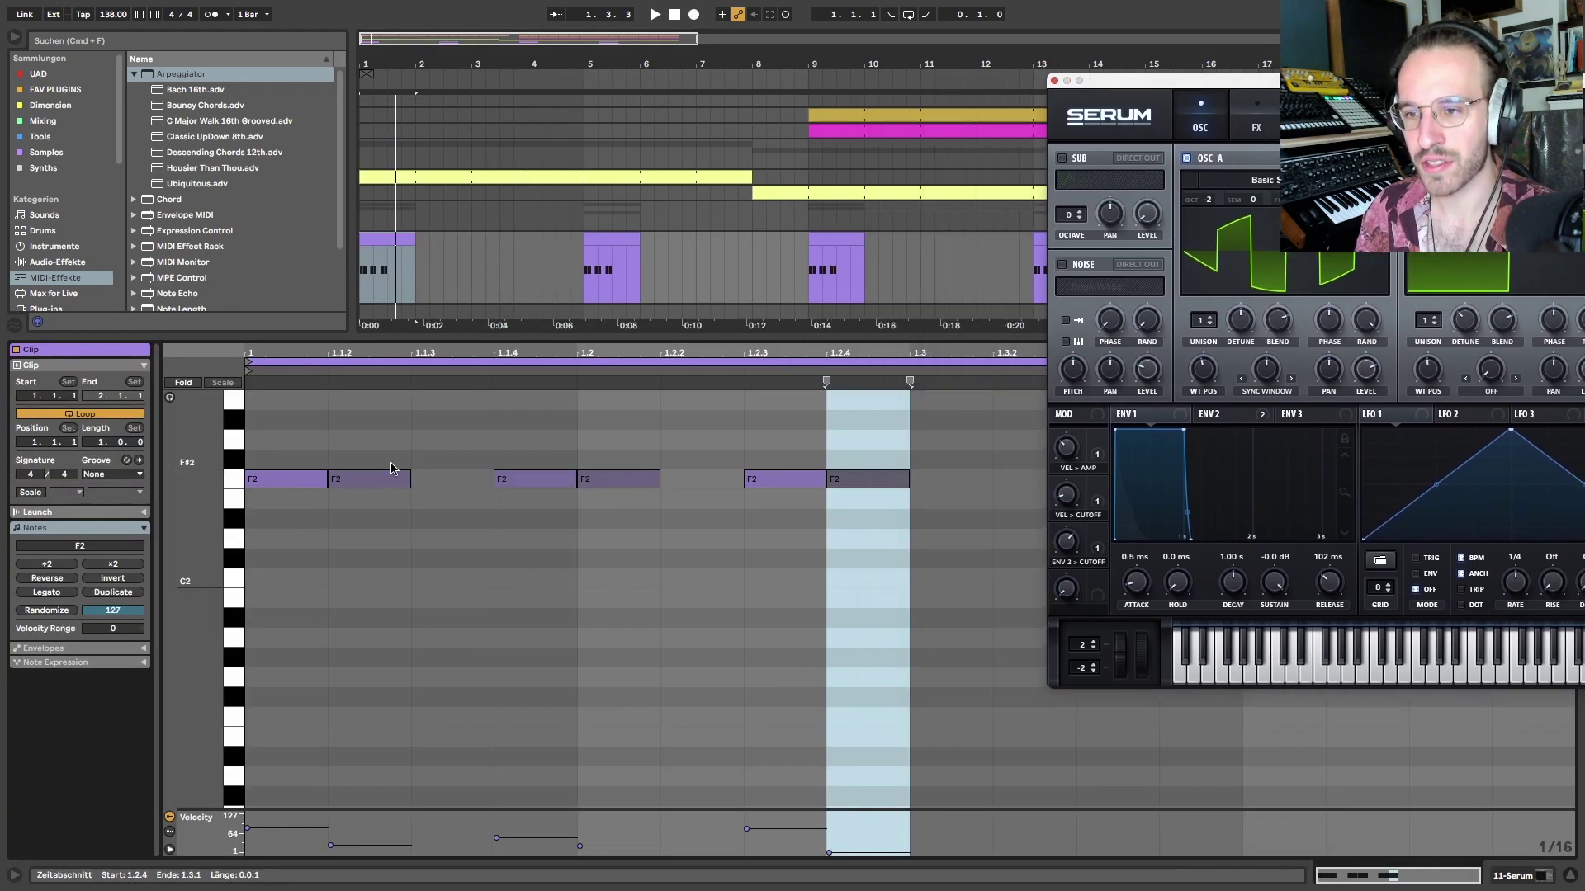
pyautogui.moveTo(391, 465); pyautogui.dragTo(256, 504)
pyautogui.moveTo(494, 438); pyautogui.dragTo(247, 553)
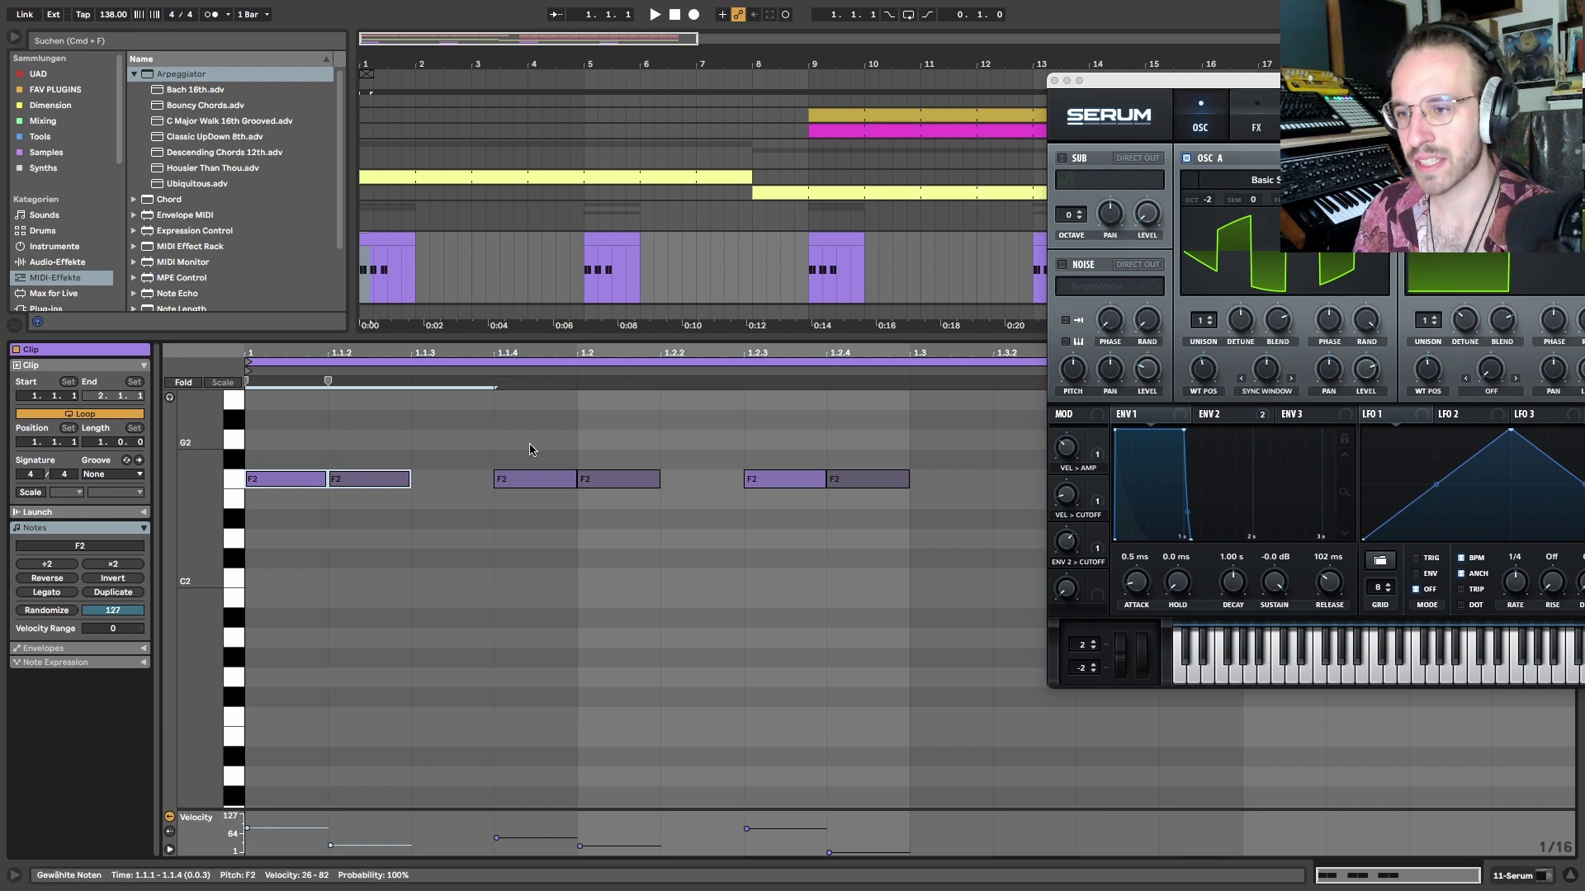
pyautogui.moveTo(514, 446); pyautogui.dragTo(747, 554)
pyautogui.moveTo(757, 419); pyautogui.dragTo(971, 496)
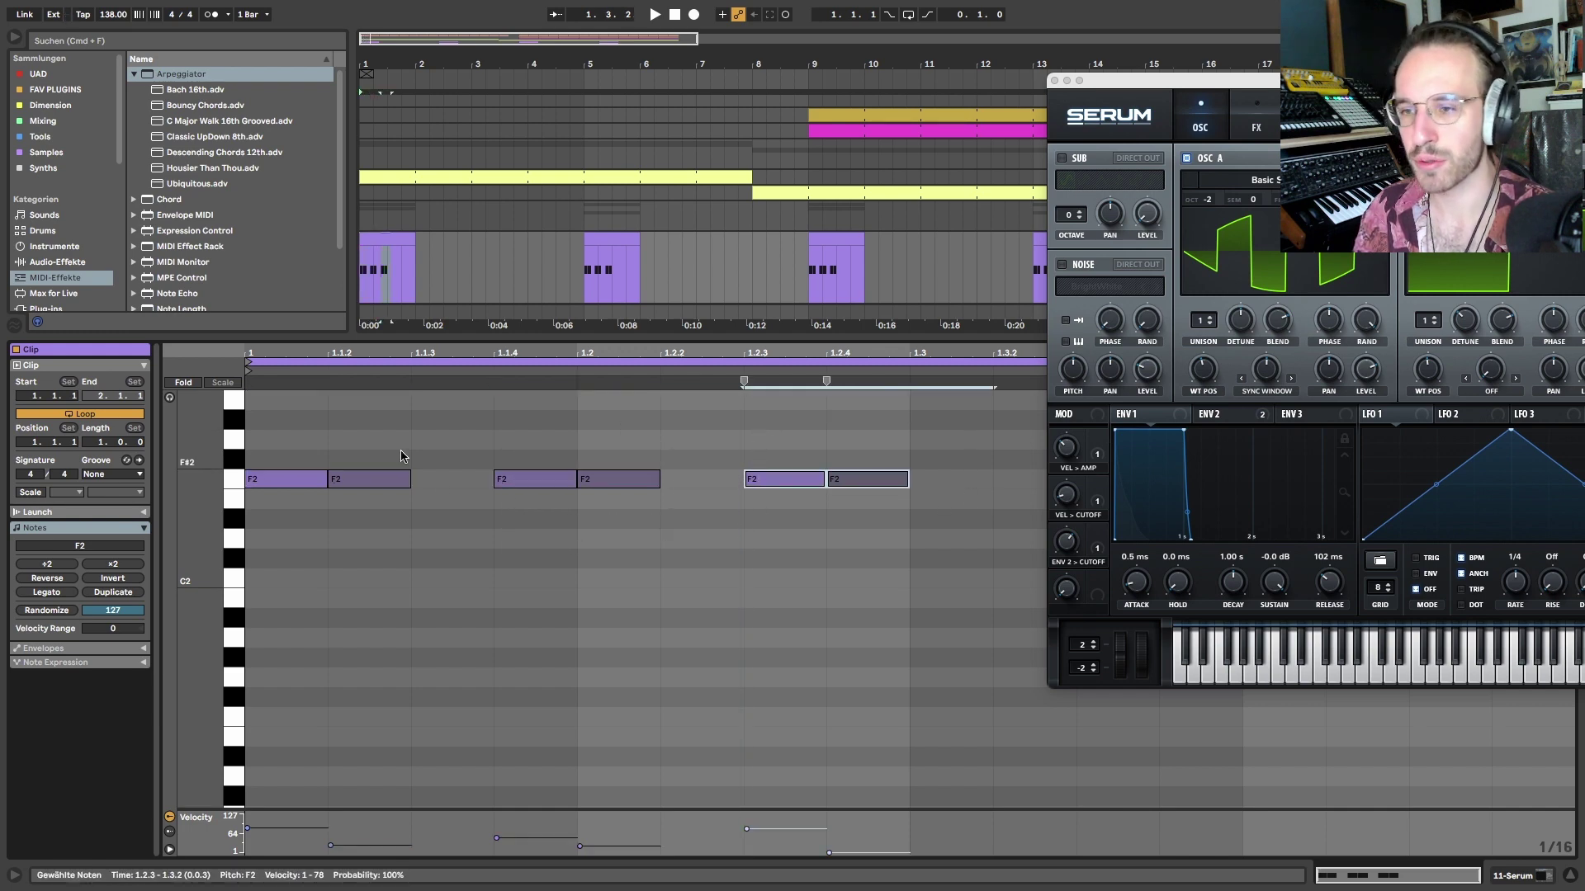
pyautogui.moveTo(491, 424); pyautogui.dragTo(285, 511)
# Add a two-sixteenth G#2 note at the clip start, followed by a one-sixteenth G#2 note at 1.1.3
pyautogui.doubleClick(292, 427)
pyautogui.hotkey('shift', 'Right')
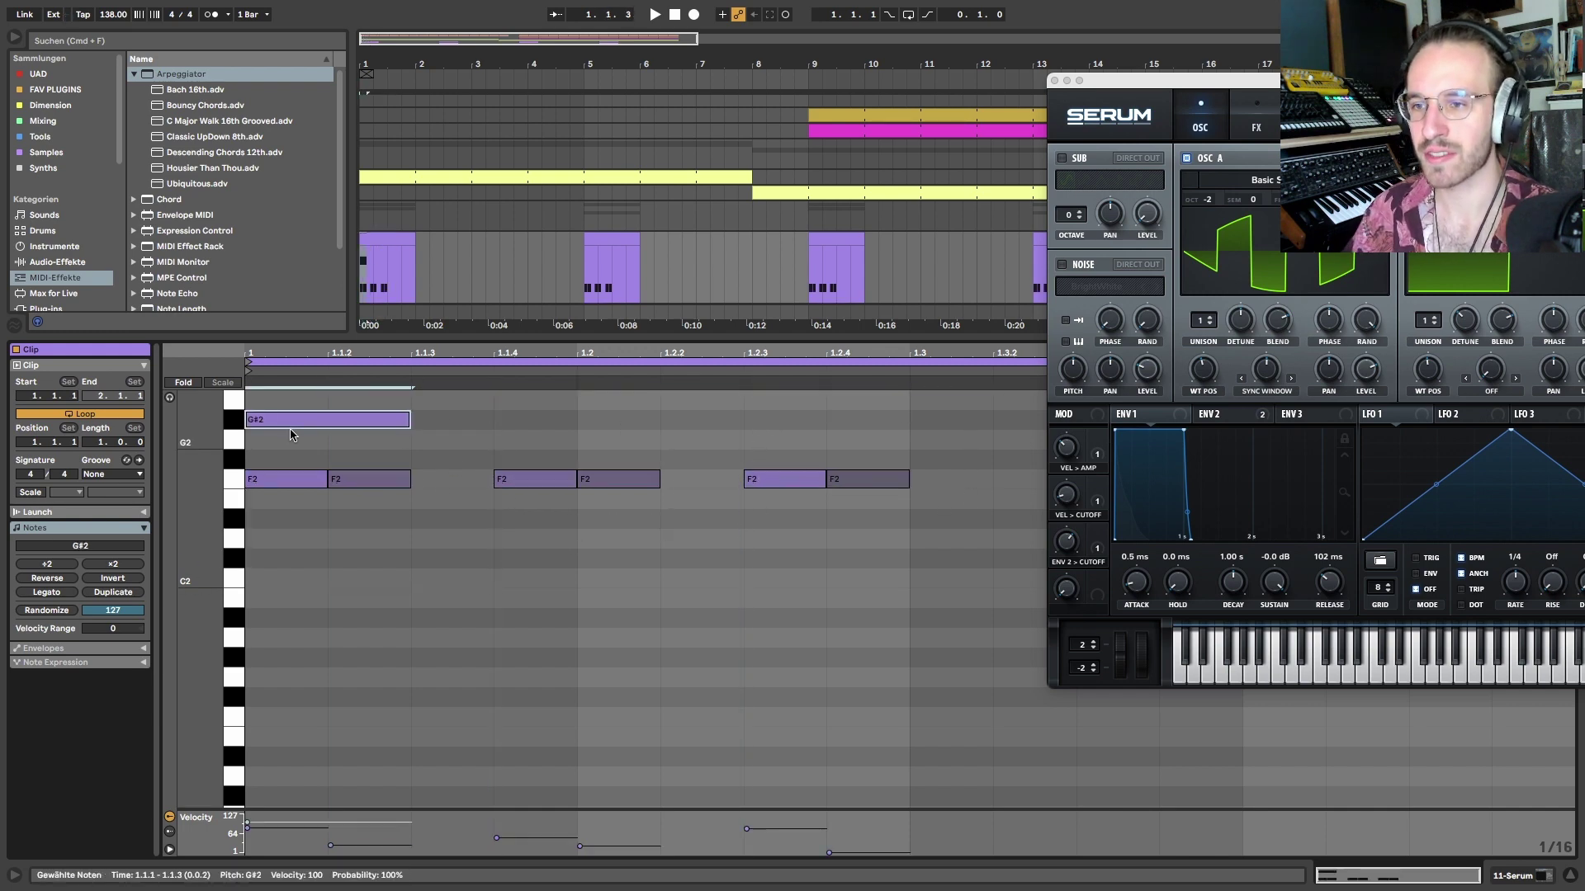
pyautogui.doubleClick(302, 401)
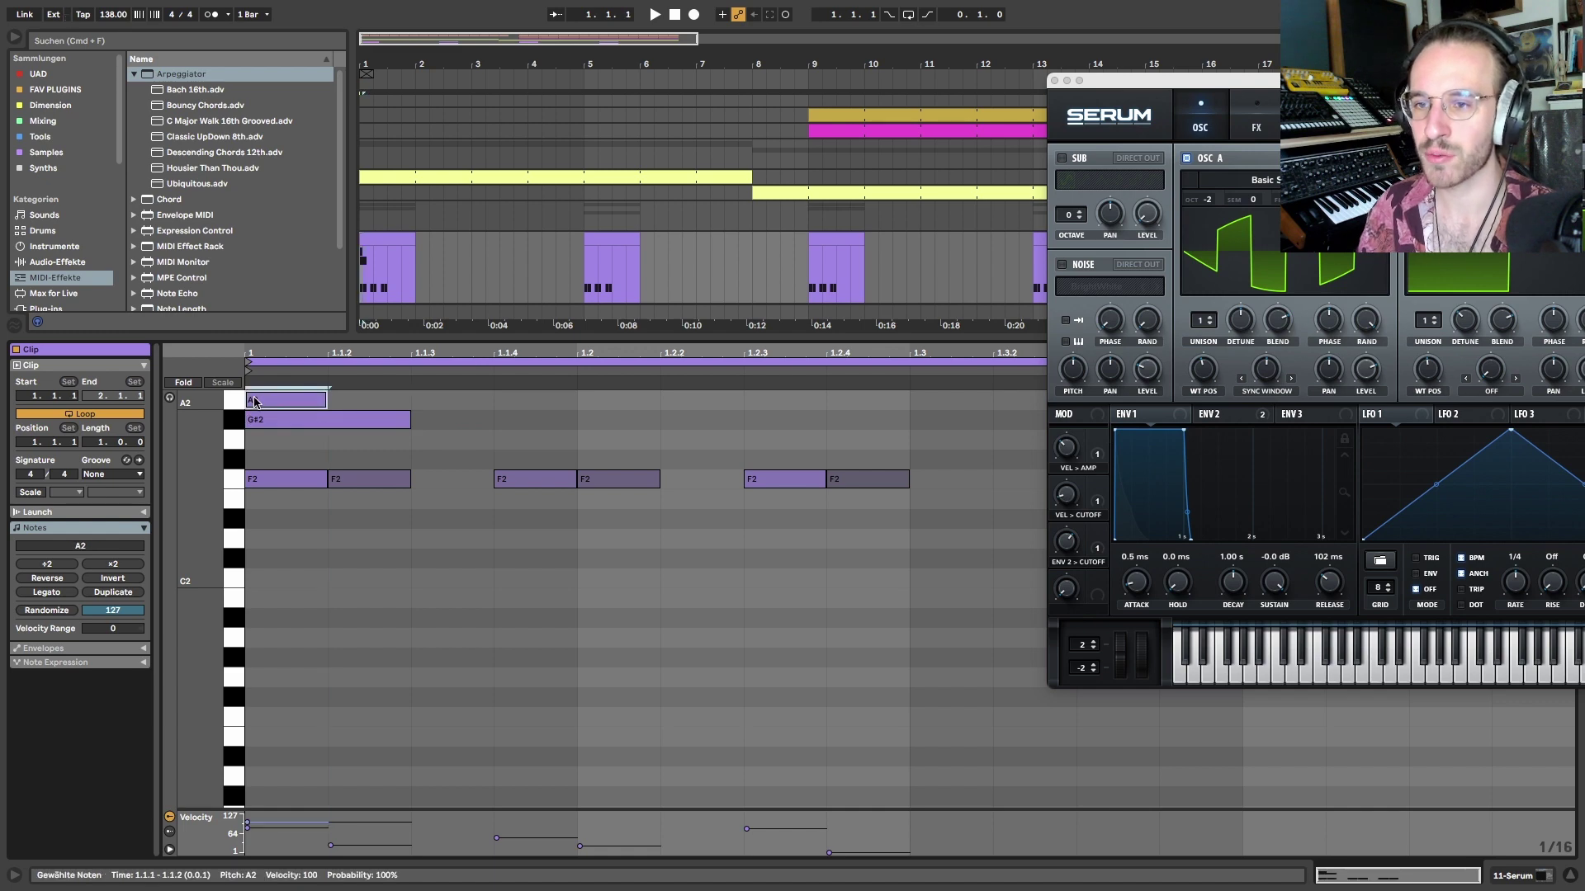
pyautogui.click(326, 420)
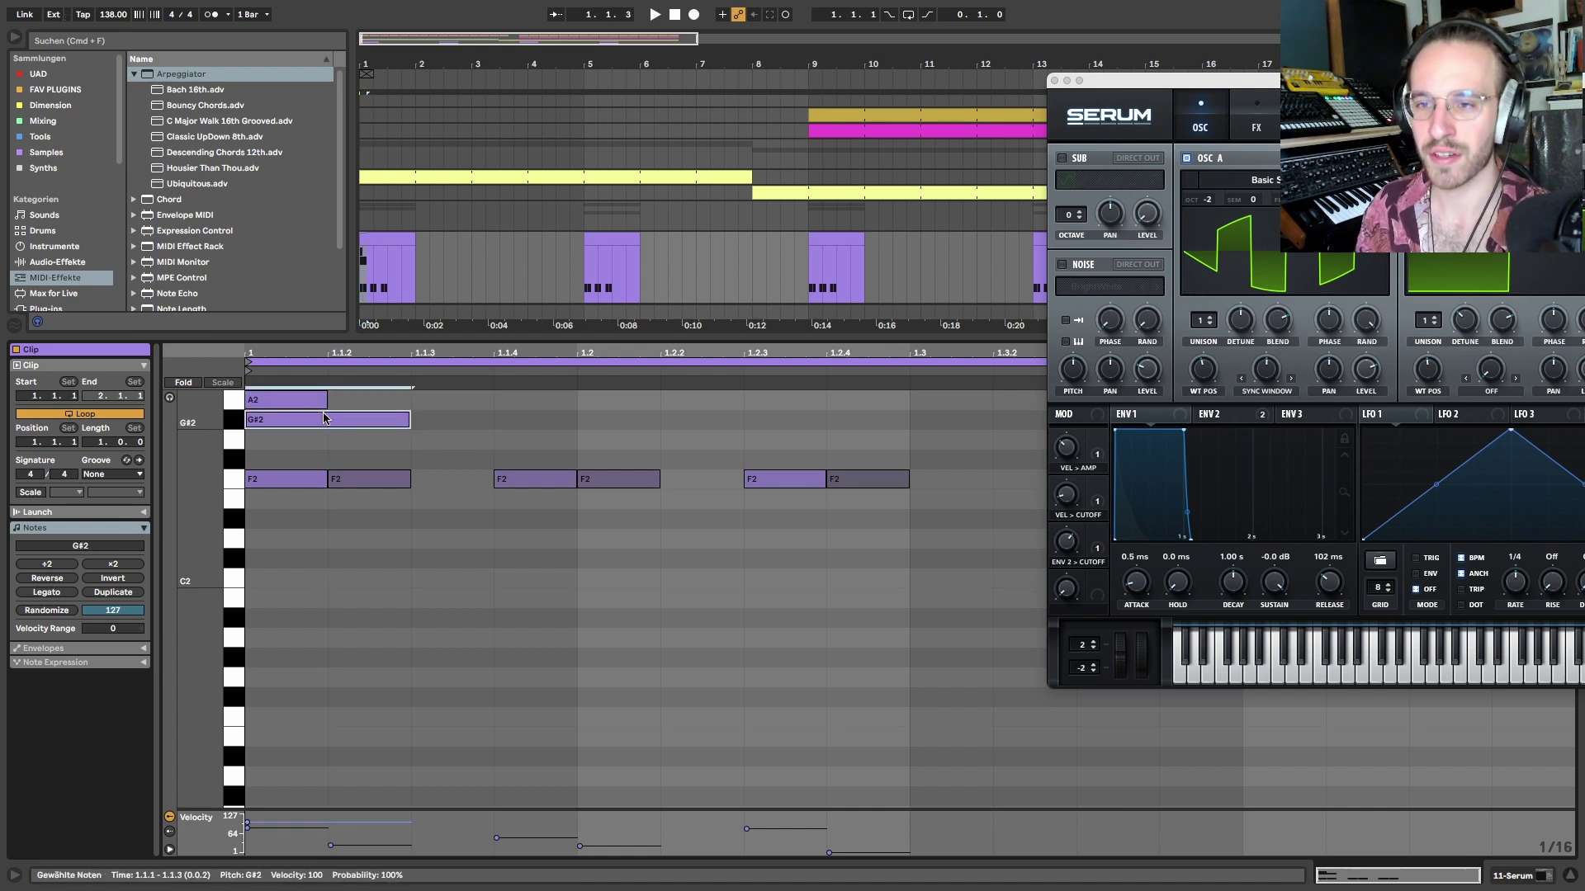
pyautogui.click(285, 402)
pyautogui.moveTo(280, 404); pyautogui.dragTo(255, 452)
# Duplicate the two G#2 notes twice in succession and reselect the original pair
pyautogui.press('super+d')
pyautogui.press('super+d')
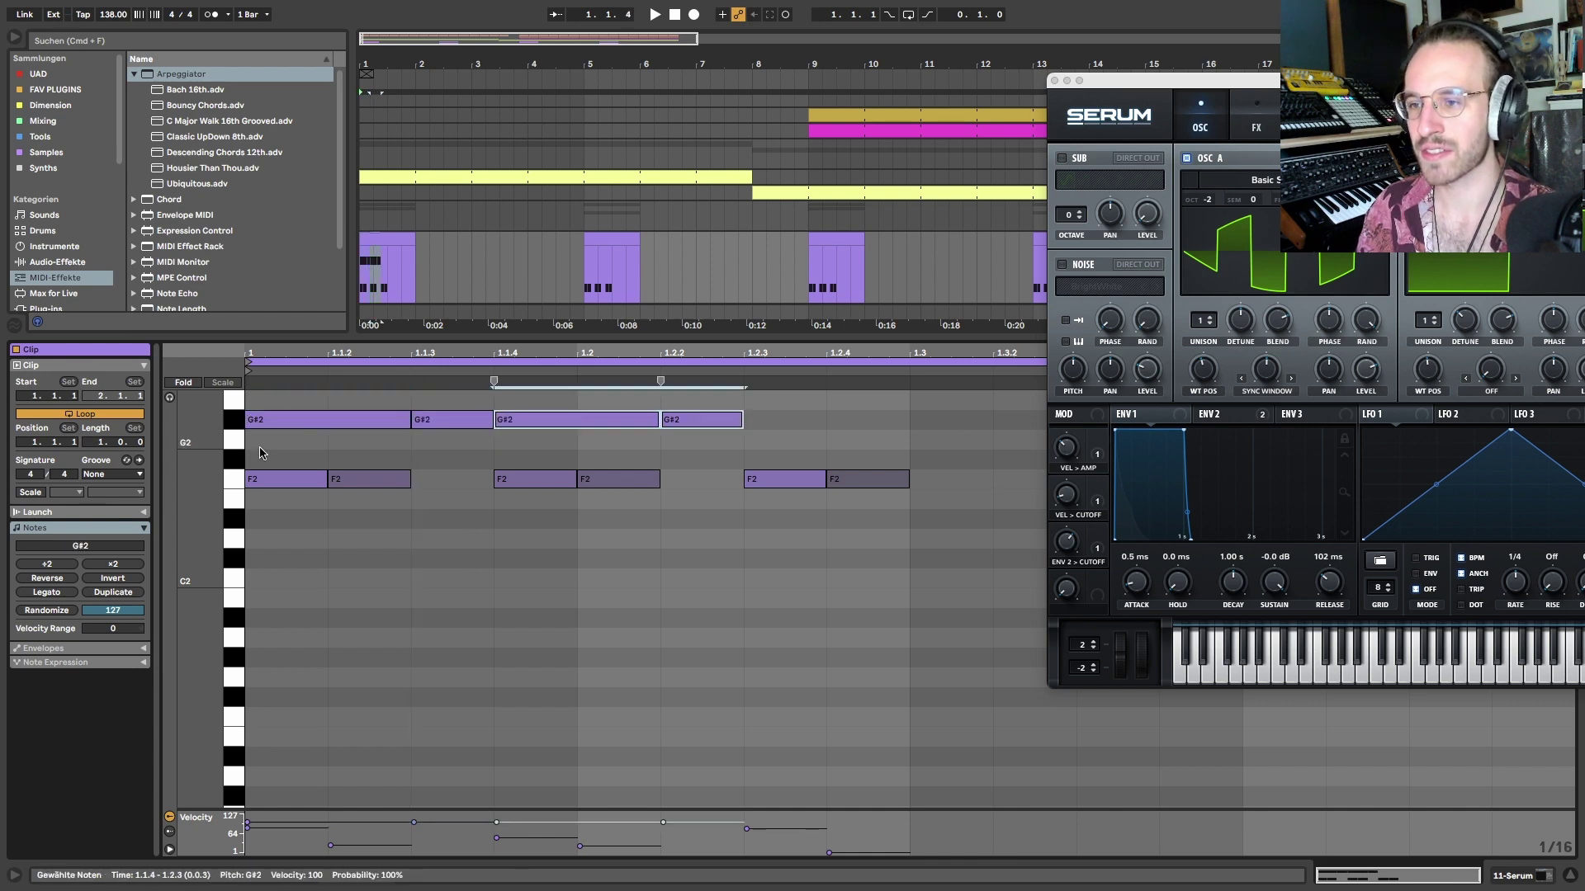
pyautogui.moveTo(478, 402); pyautogui.dragTo(291, 424)
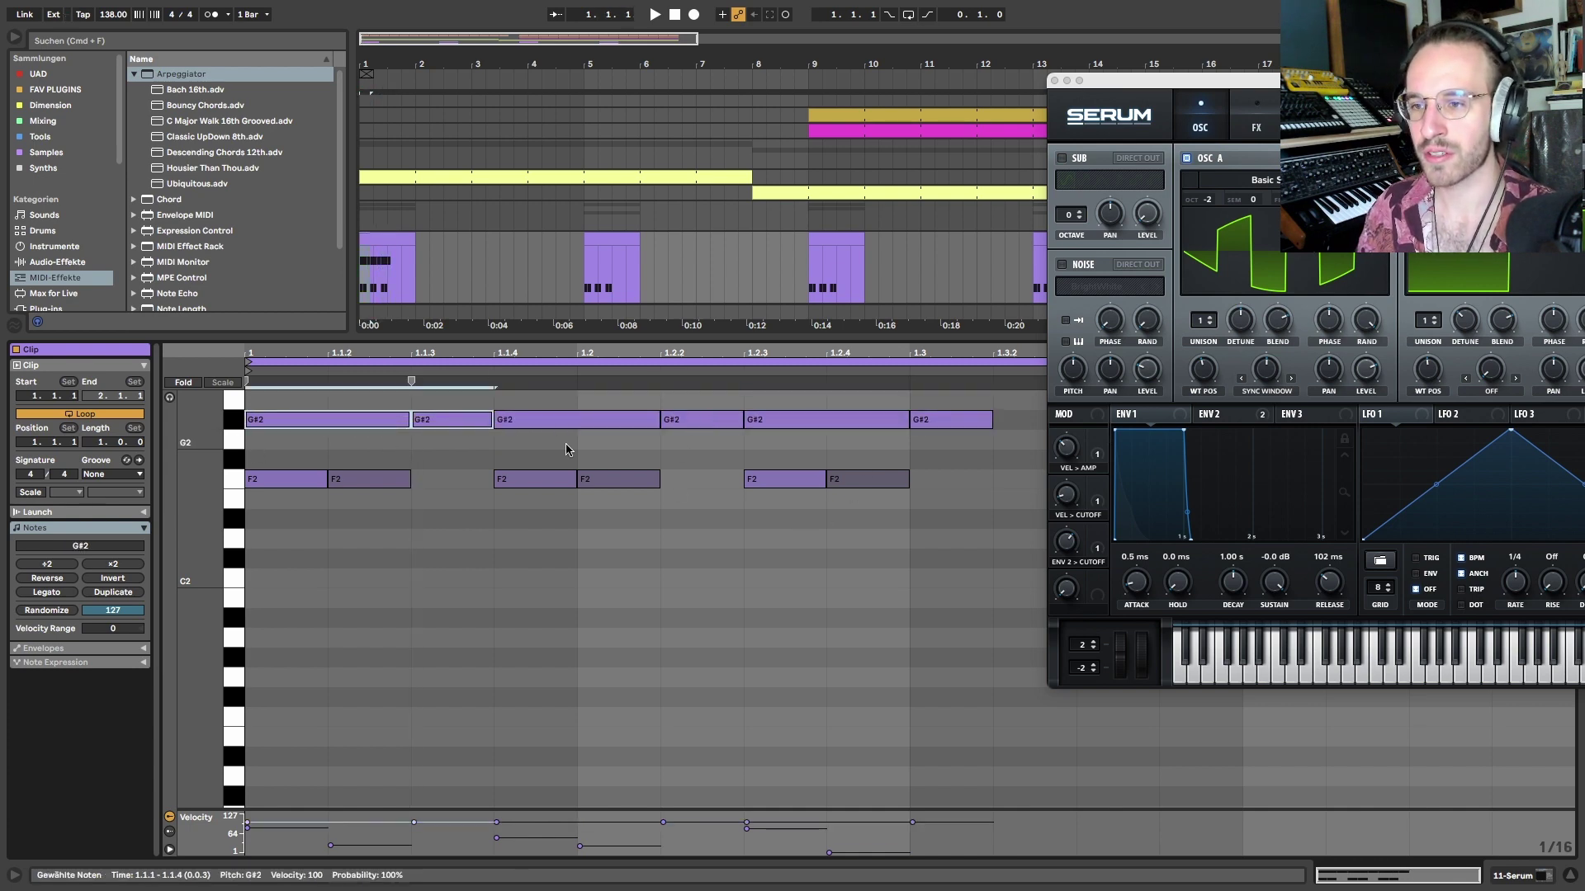
# Delete all the G#2 notes from the 11 Serum clip, keeping the three F2 pairs, and play the pattern
pyautogui.moveTo(566, 451); pyautogui.dragTo(679, 500)
pyautogui.click(759, 464)
pyautogui.moveTo(760, 464); pyautogui.dragTo(859, 494)
pyautogui.moveTo(1013, 434)
pyautogui.mouseDown()
pyautogui.moveTo(285, 410)
pyautogui.moveTo(378, 502)
pyautogui.mouseUp()
pyautogui.press('Delete')
pyautogui.moveTo(558, 461); pyautogui.dragTo(647, 516)
pyautogui.press('space')
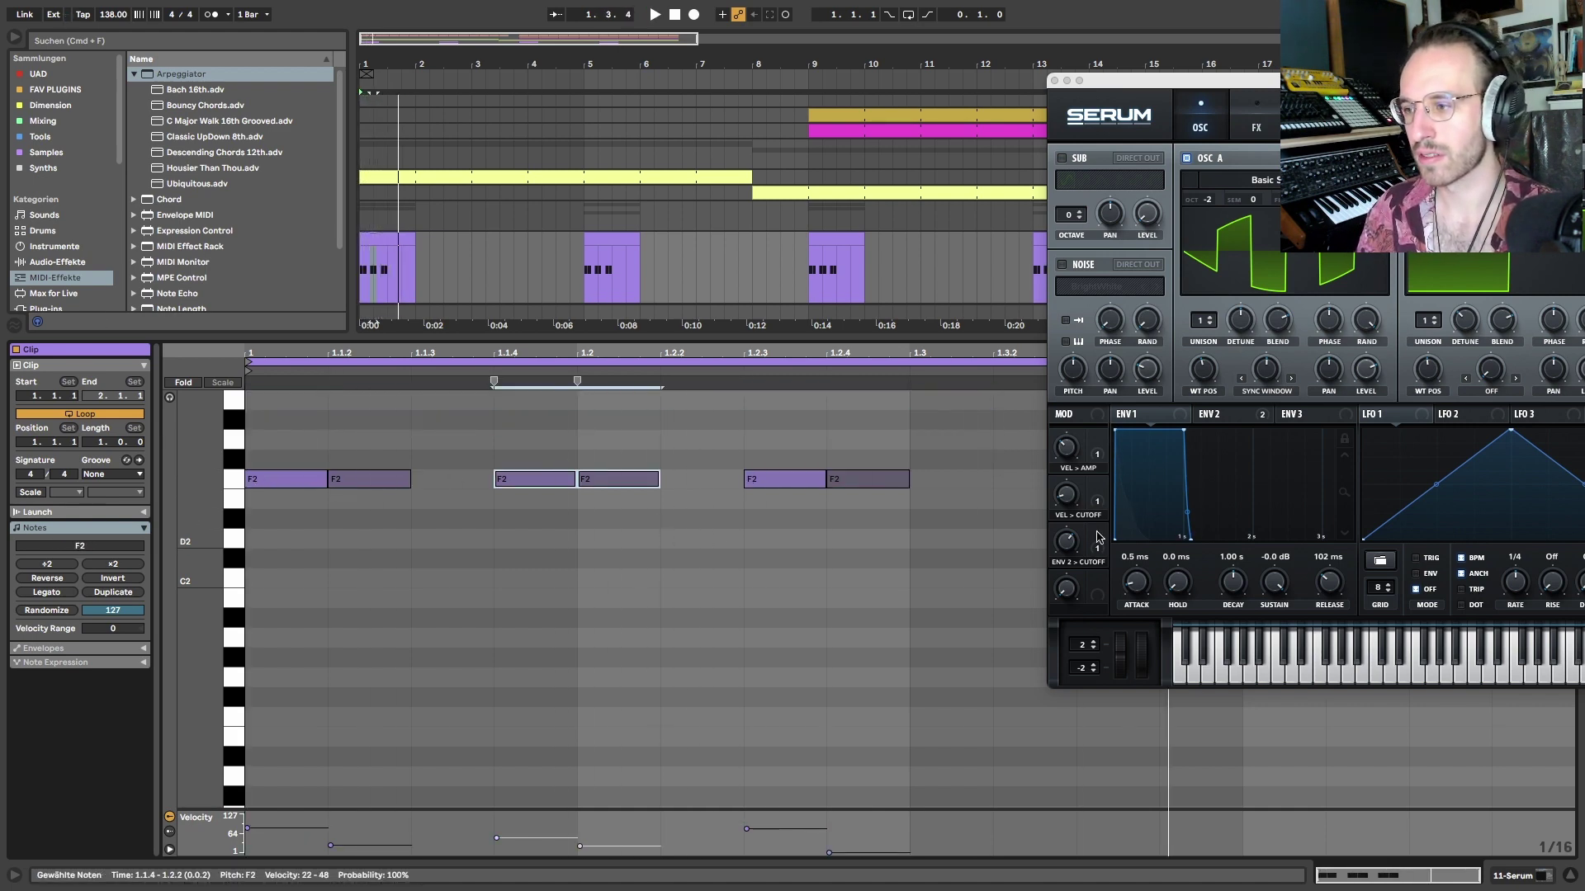
# Bring the Serum window back into full view, show its effects page, turn on Chorus and play the stab
pyautogui.moveTo(1158, 77); pyautogui.dragTo(568, 83)
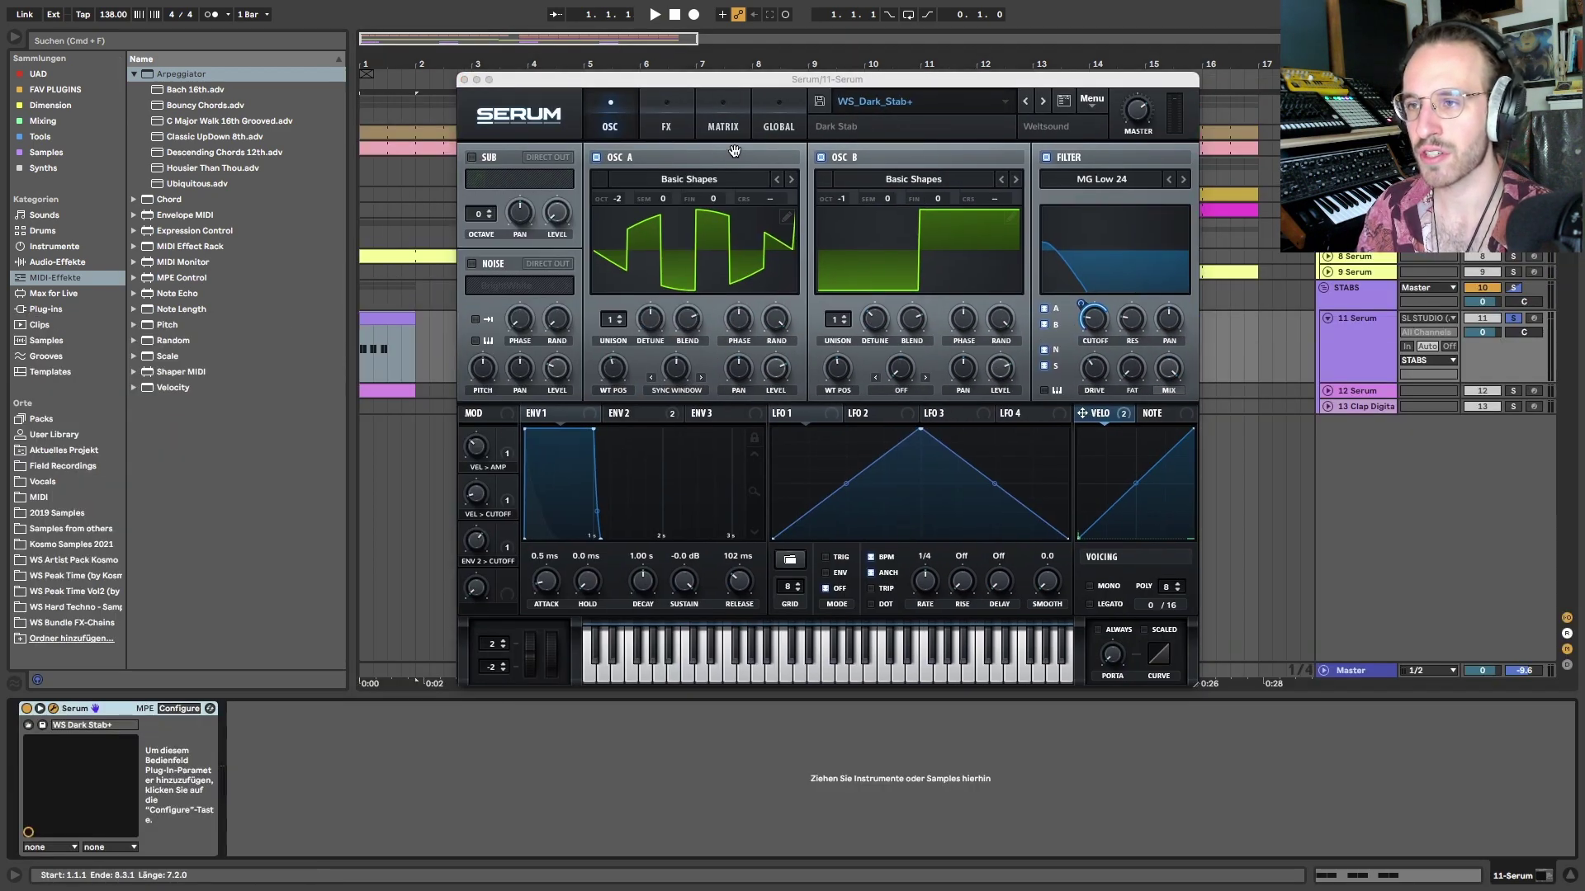
pyautogui.click(661, 120)
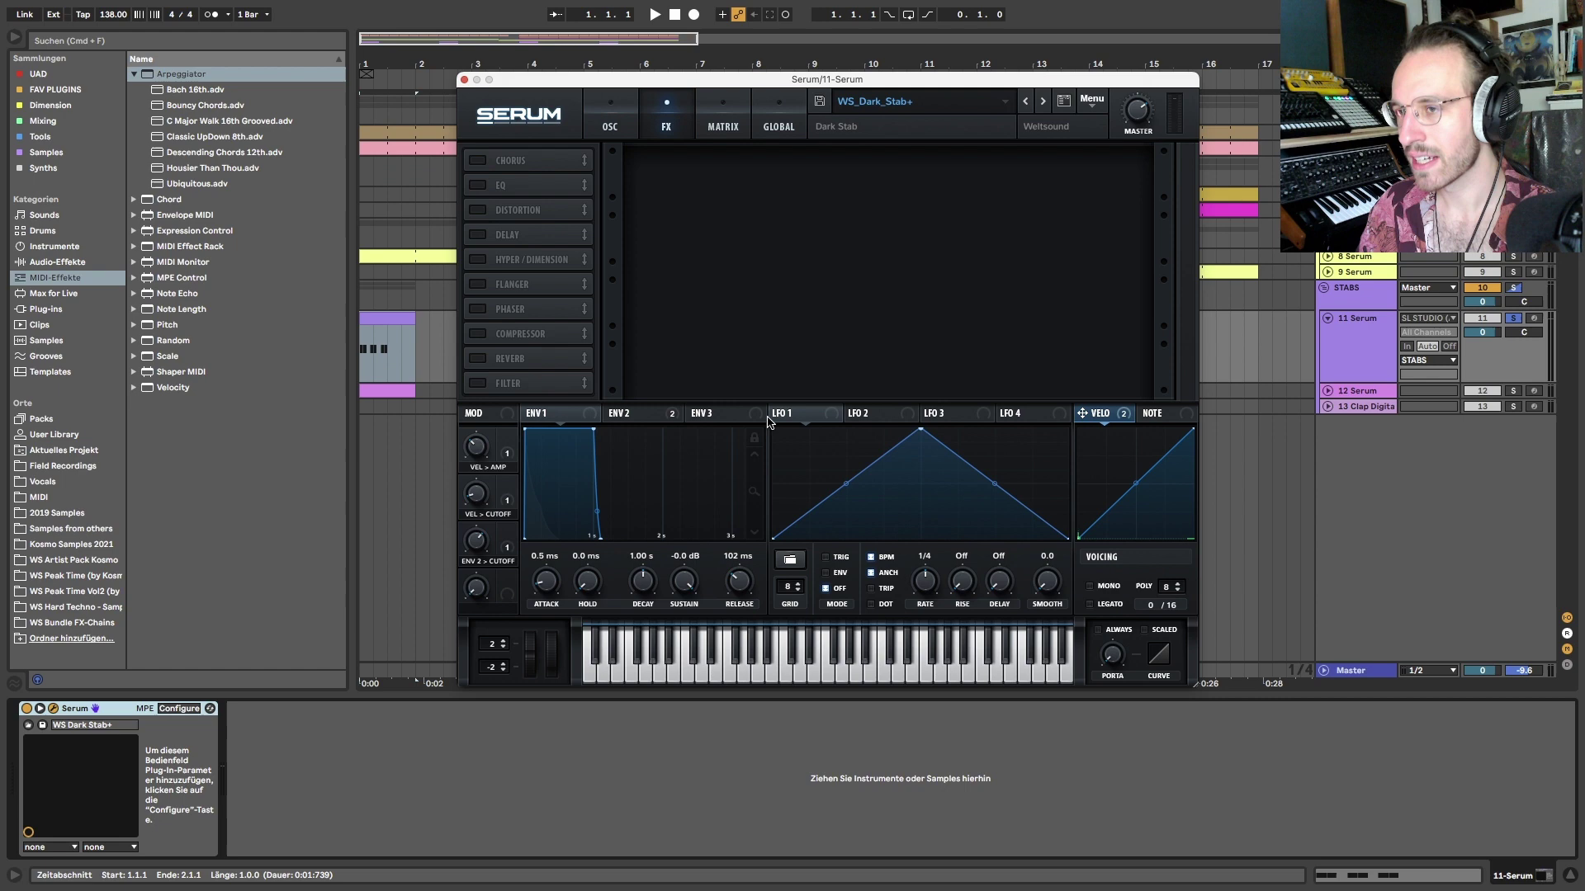
pyautogui.click(478, 161)
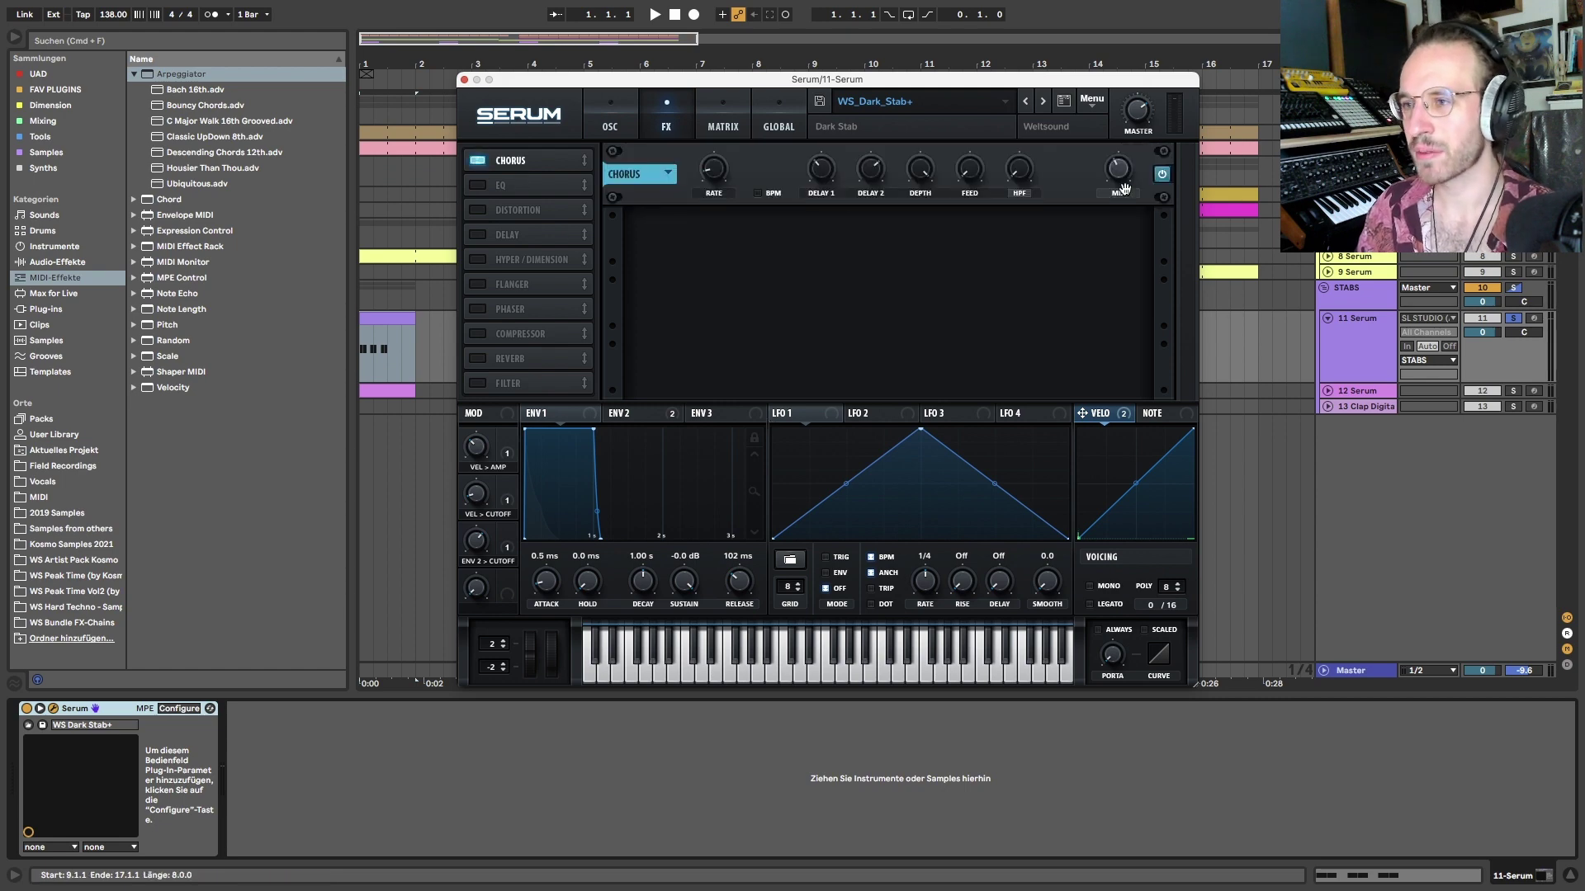
pyautogui.press('space')
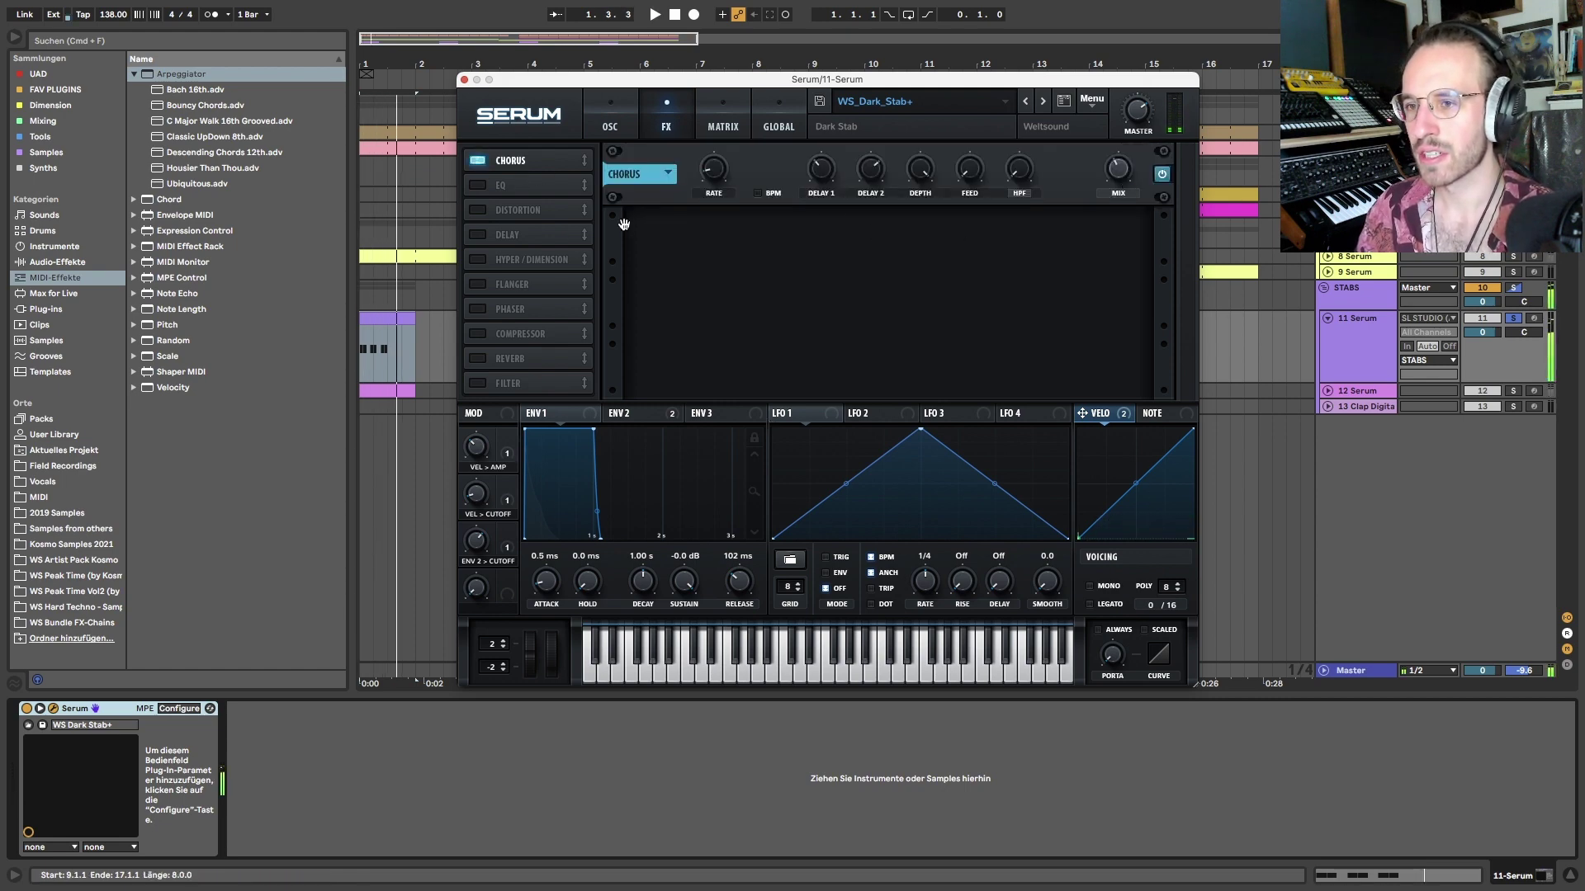
# Turn on Serum's EQ effect and compare the stab with the EQ bypassed and active during playback
pyautogui.click(477, 185)
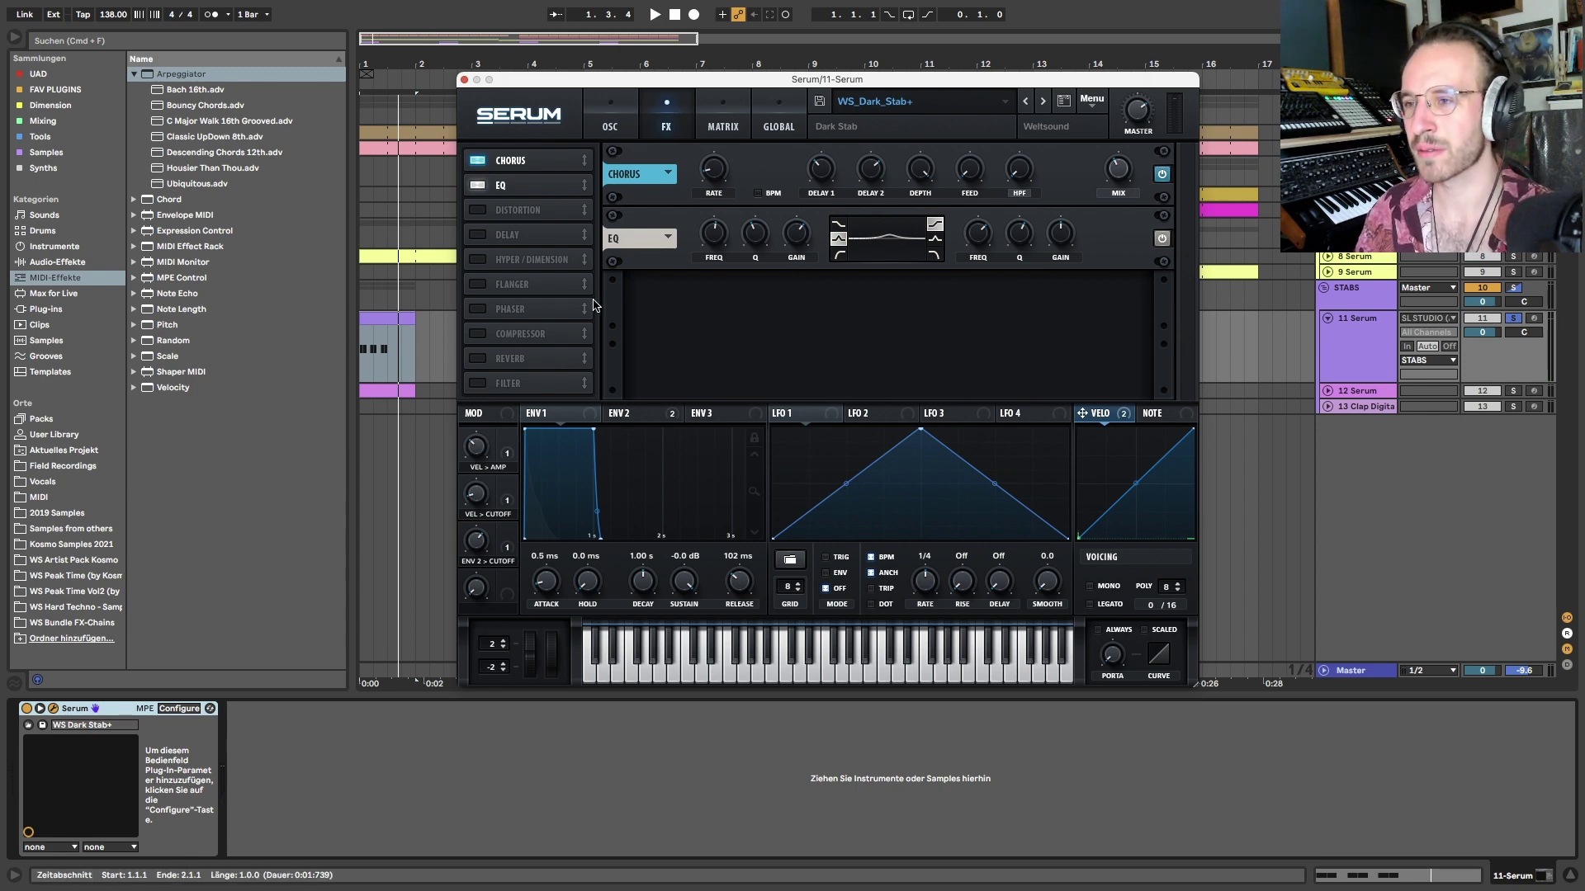
pyautogui.press('space')
pyautogui.click(1163, 240)
pyautogui.press('space')
pyautogui.press('space')
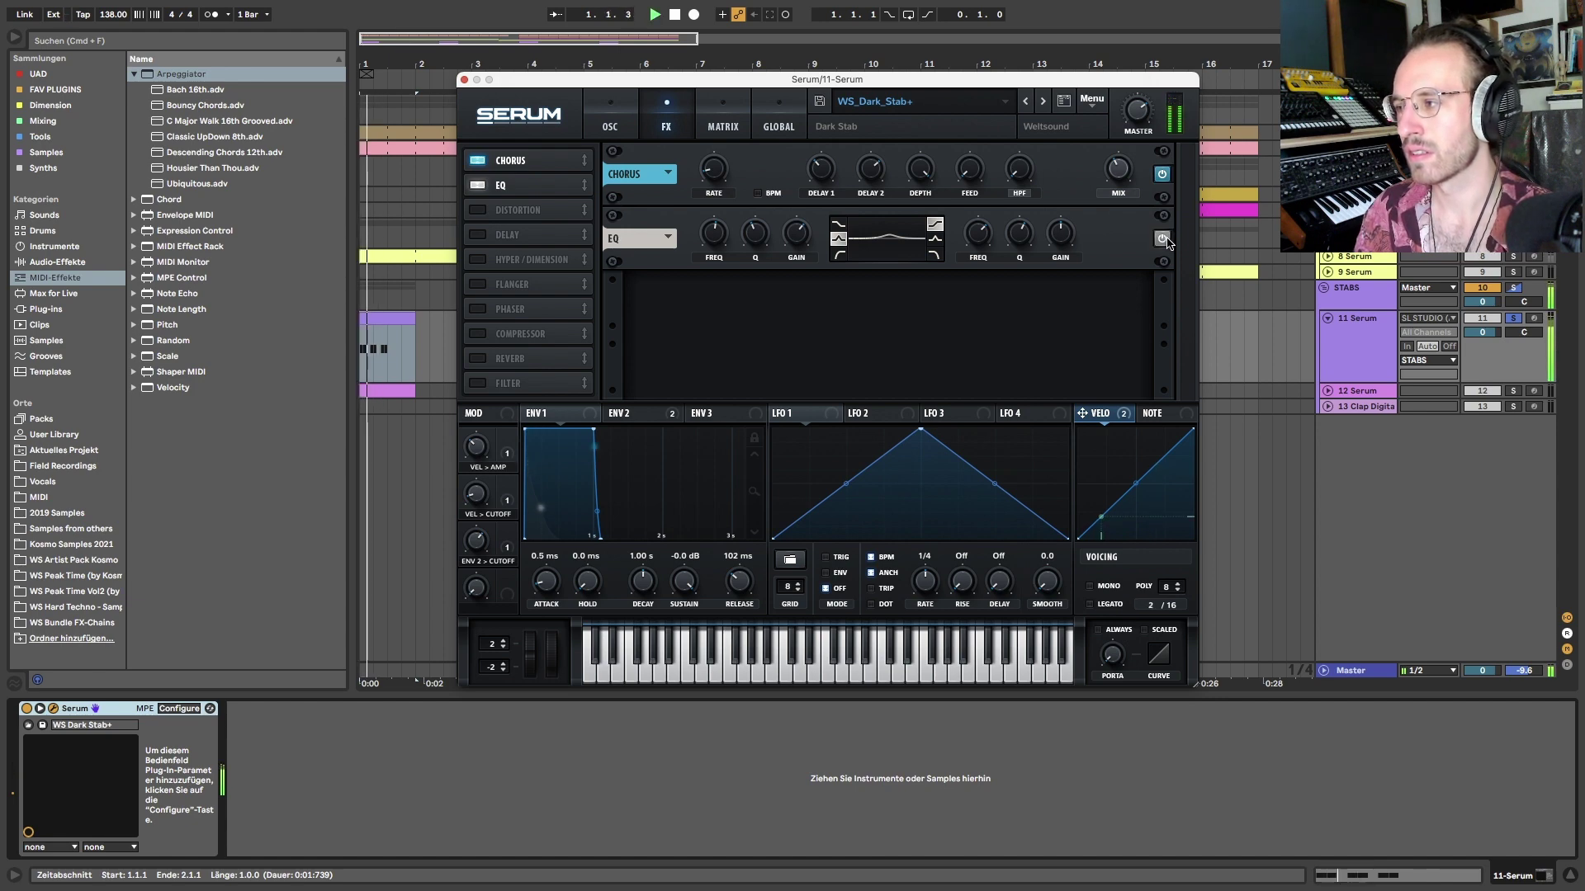
# Turn on Serum's Distortion and Delay effects for the dark stab
pyautogui.click(477, 211)
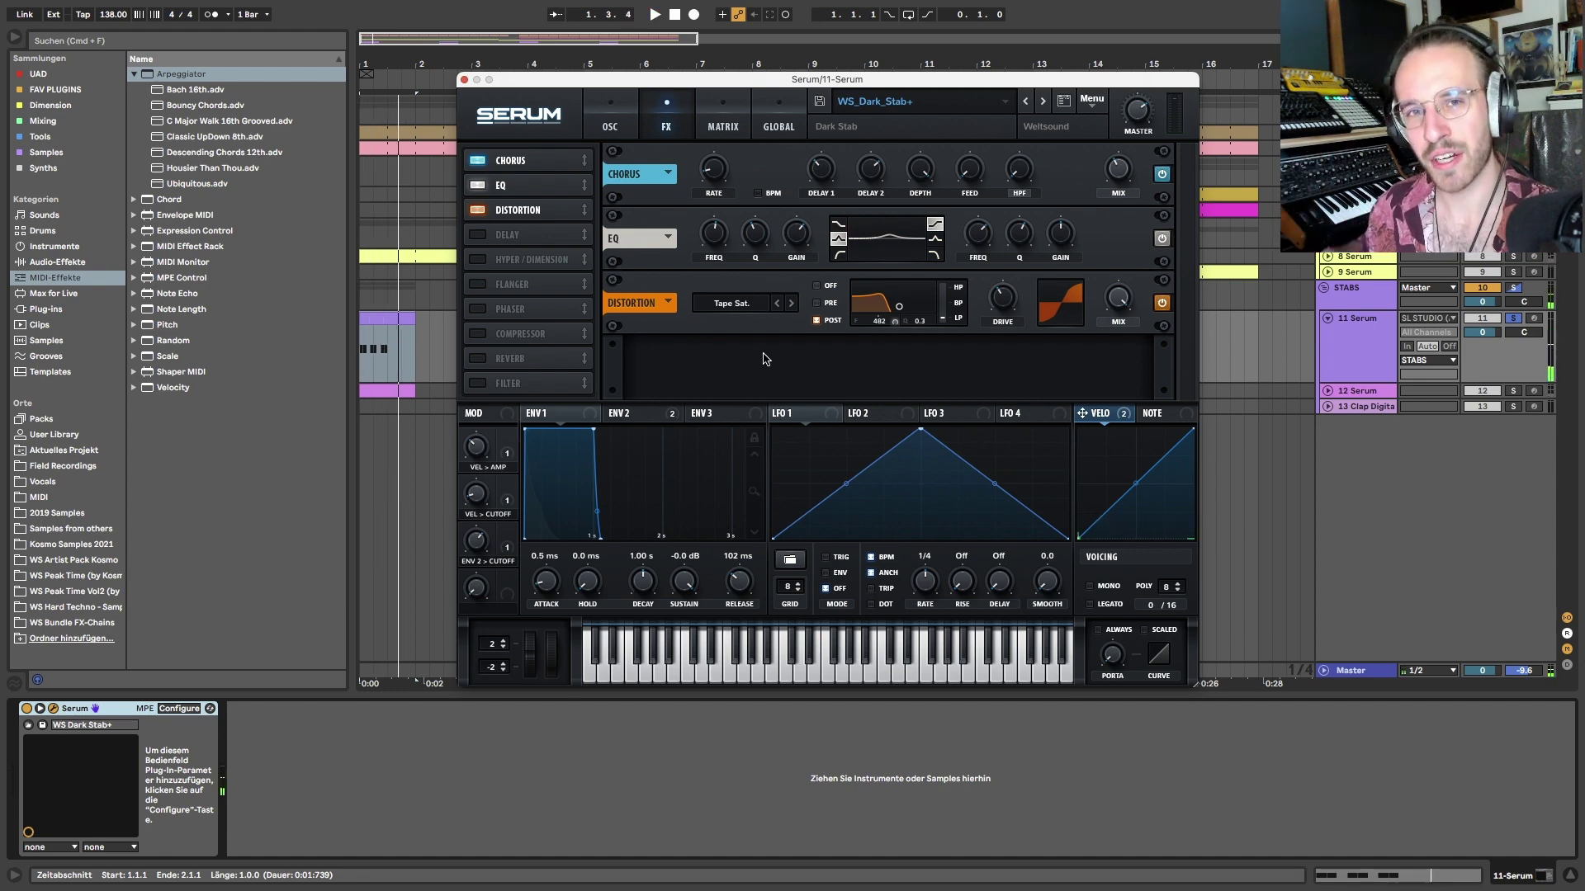
pyautogui.click(478, 236)
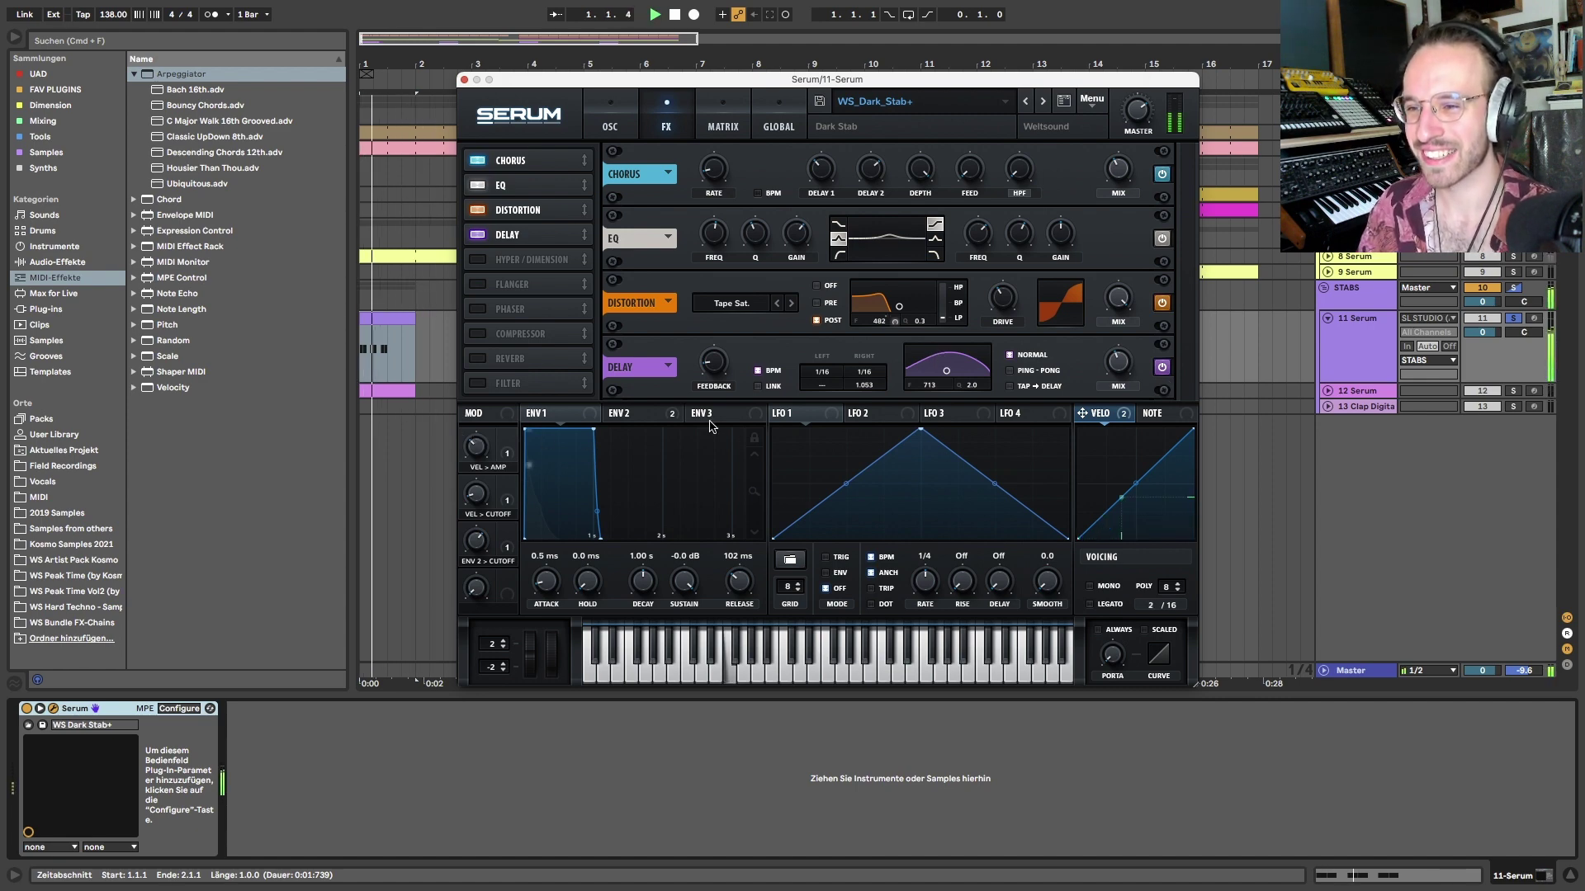
# Unsolo 11 Serum, deactivate the 12 Serum and 13 Clap Digital Vox tracks, and play the 11 Serum clip at bar 5
pyautogui.click(1515, 318)
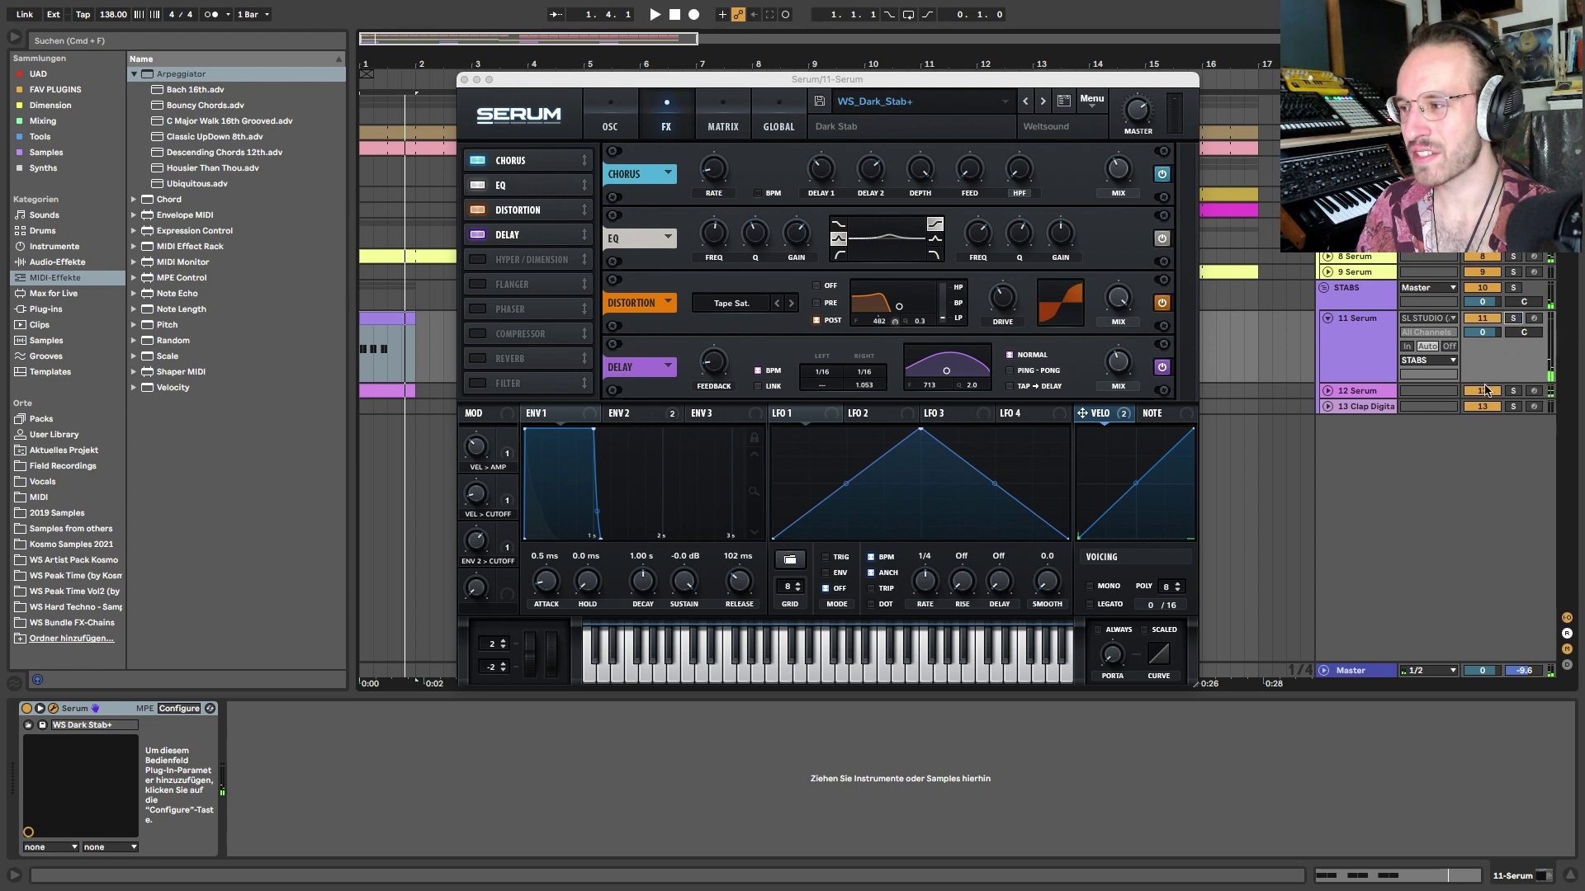
pyautogui.moveTo(1486, 389); pyautogui.dragTo(1484, 415)
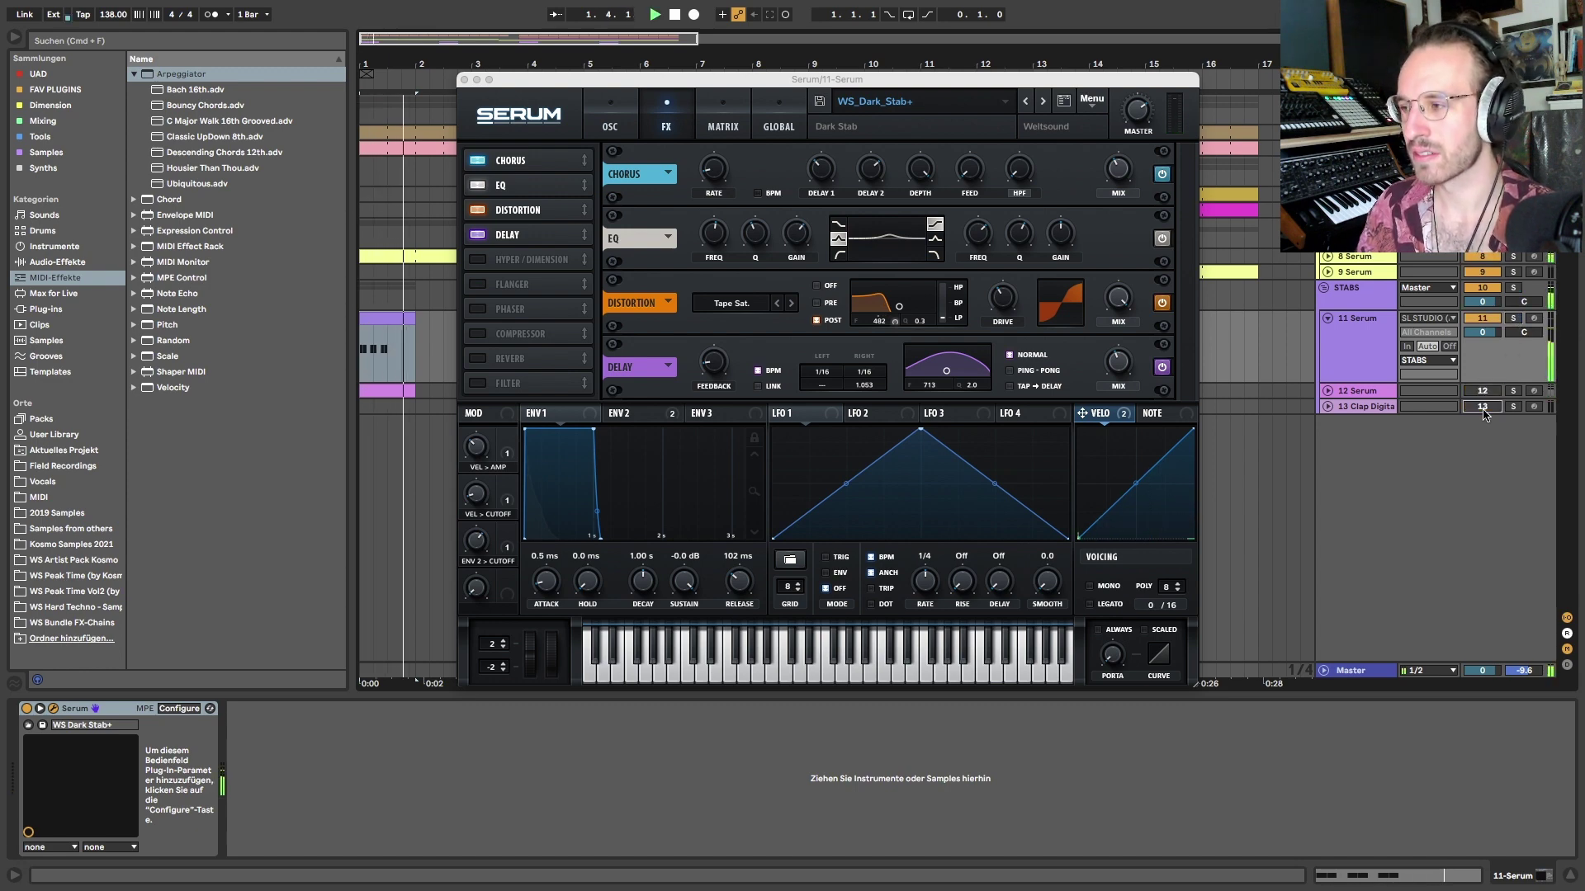
pyautogui.moveTo(627, 80); pyautogui.dragTo(907, 70)
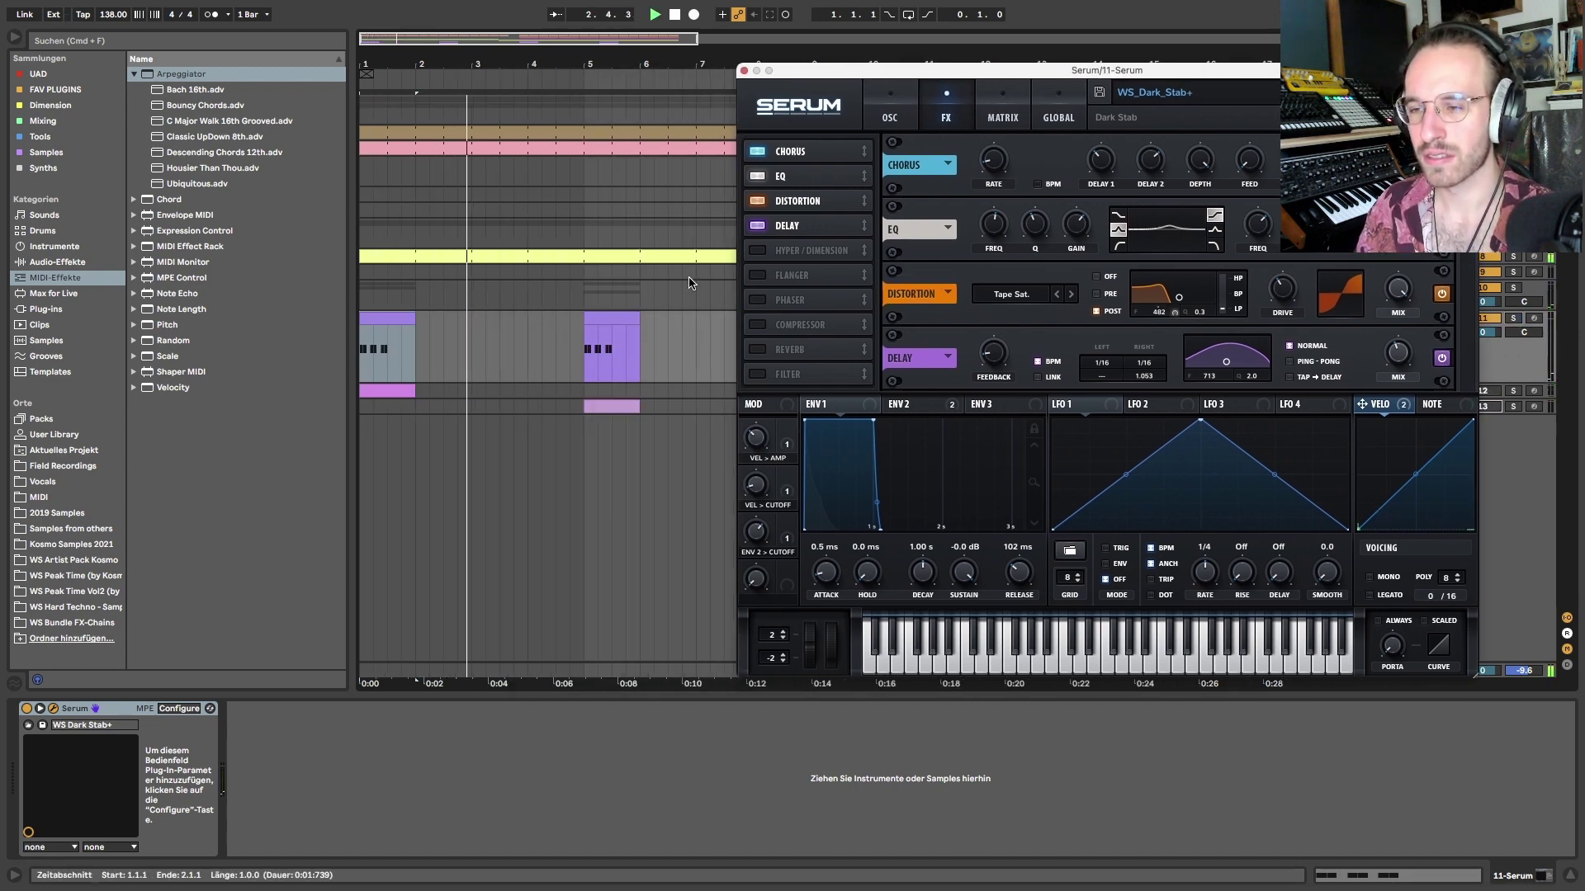
pyautogui.click(617, 319)
pyautogui.press('space')
pyautogui.press('space')
pyautogui.press('space')
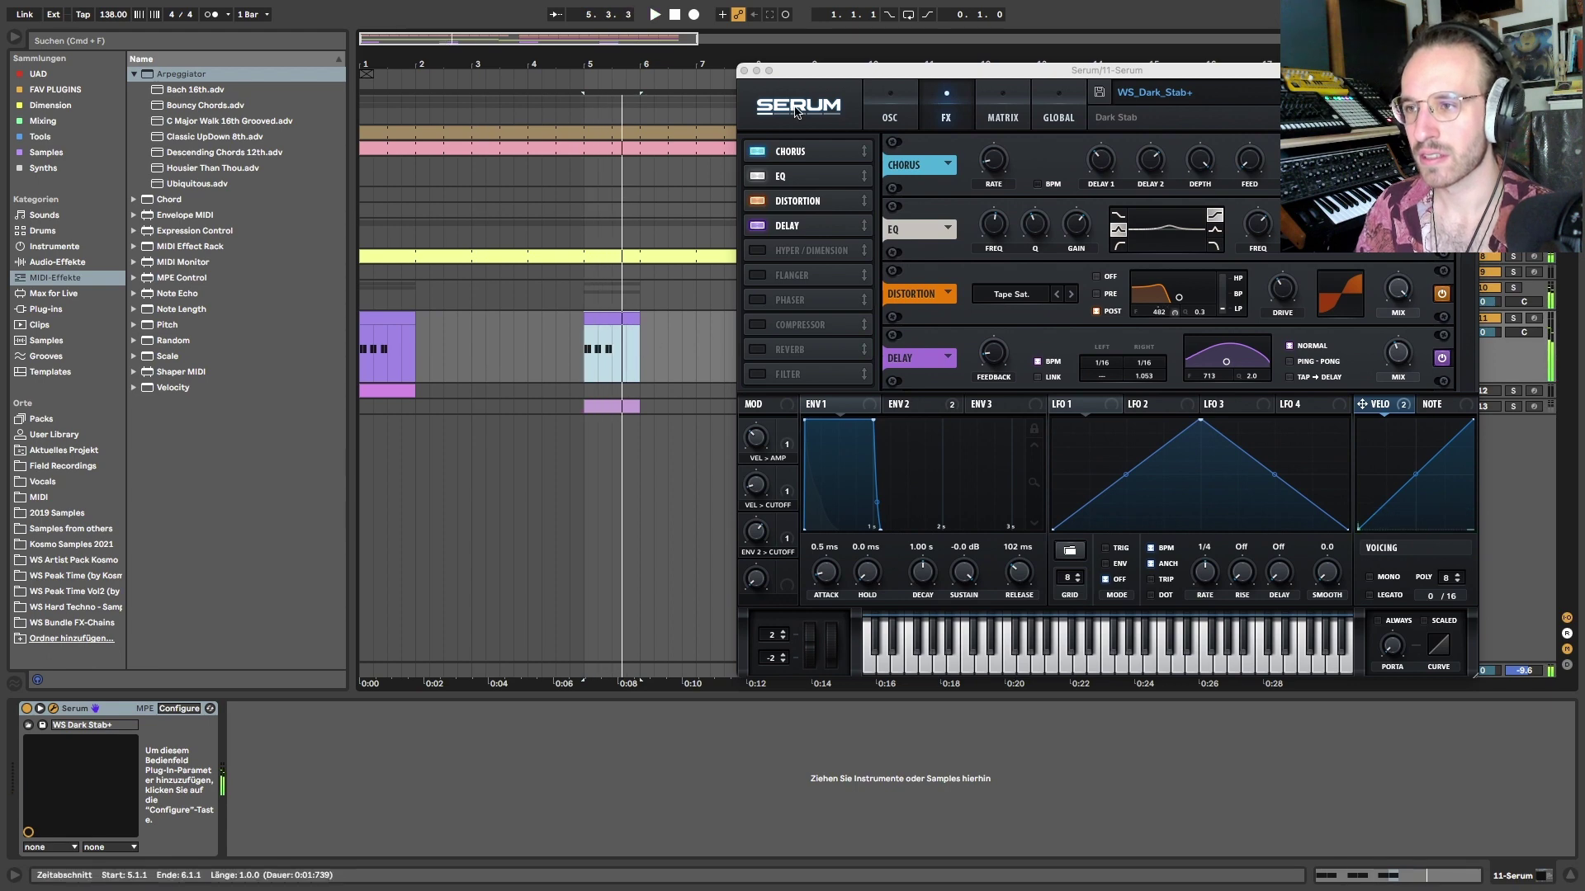
# Close the Serum window and unfold the 12 Serum and 13 Clap Digital Vox tracks
pyautogui.click(744, 70)
pyautogui.click(1338, 367)
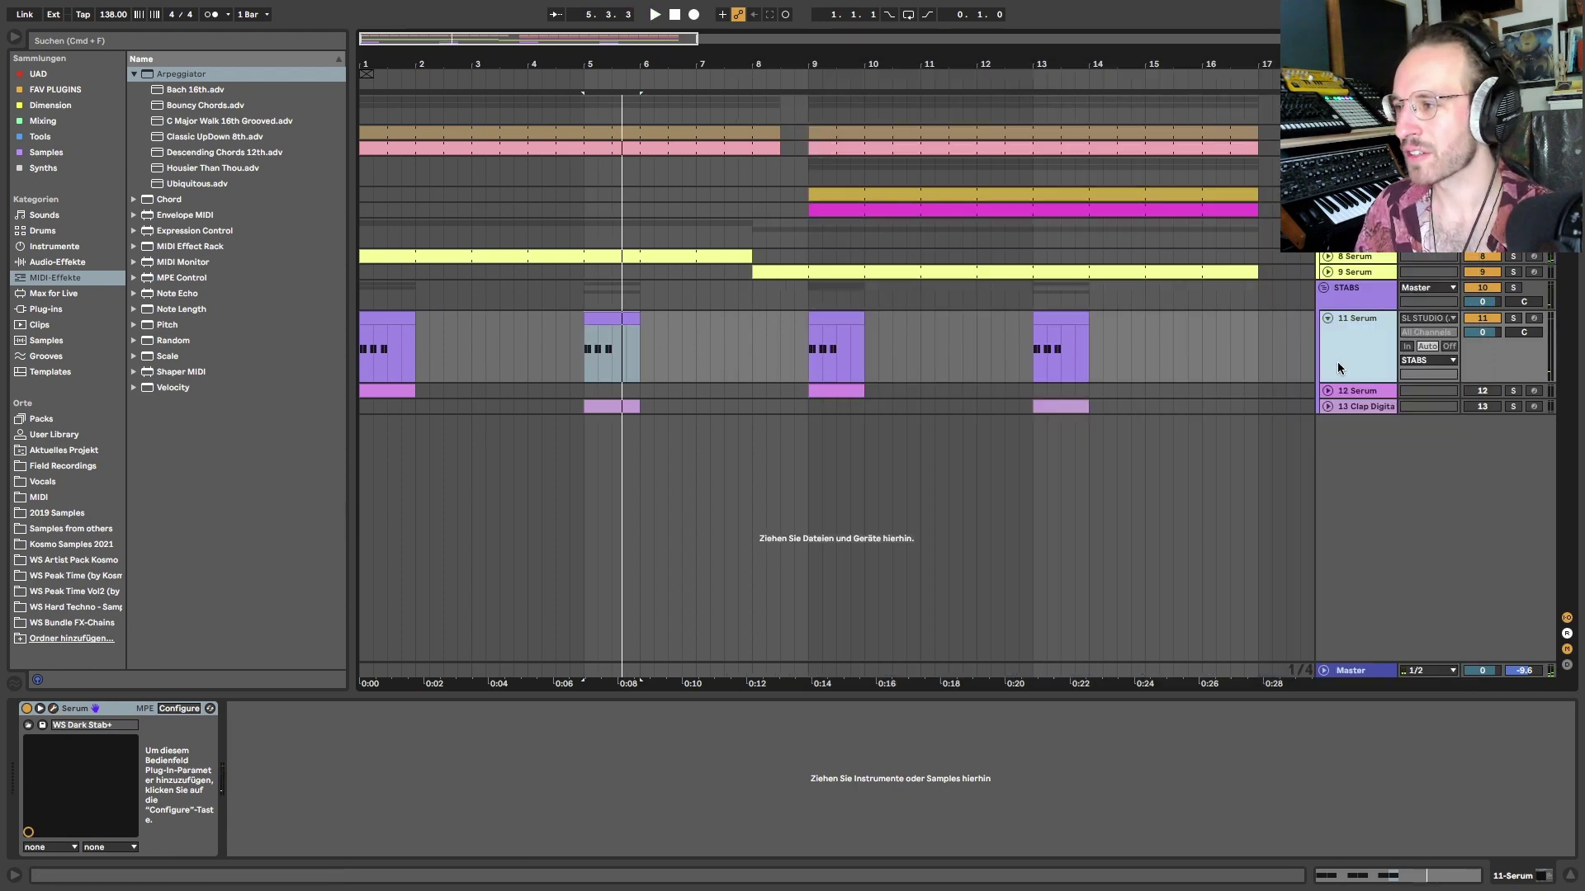
pyautogui.press('Down')
pyautogui.press('u')
pyautogui.press('Down')
pyautogui.press('u')
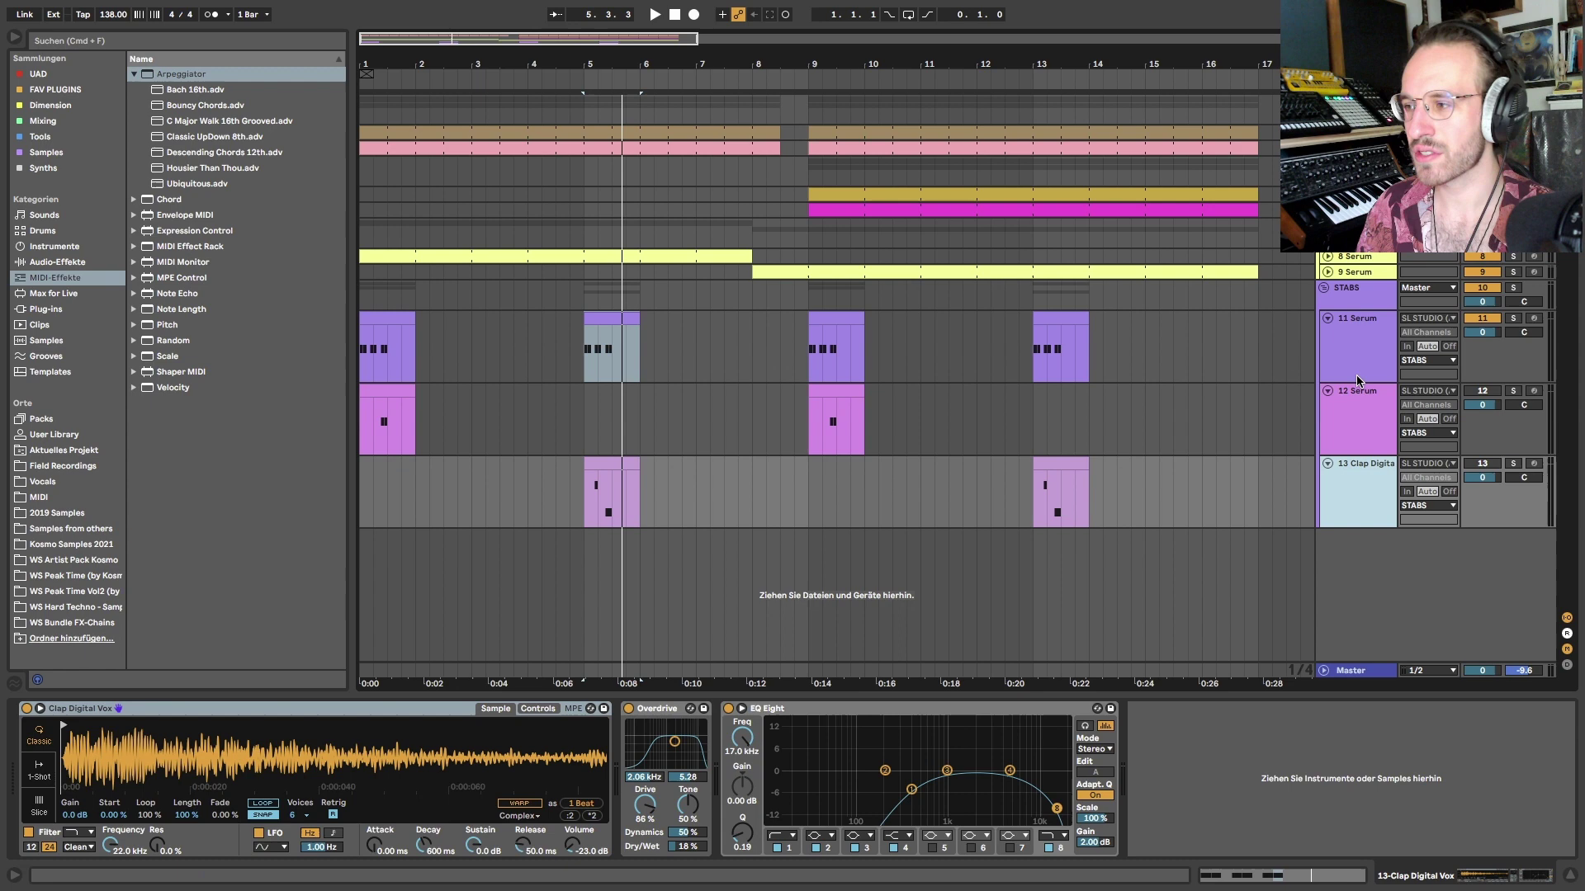
# Activate the 12 Serum track and solo the STABS group
pyautogui.click(1358, 382)
pyautogui.click(1378, 436)
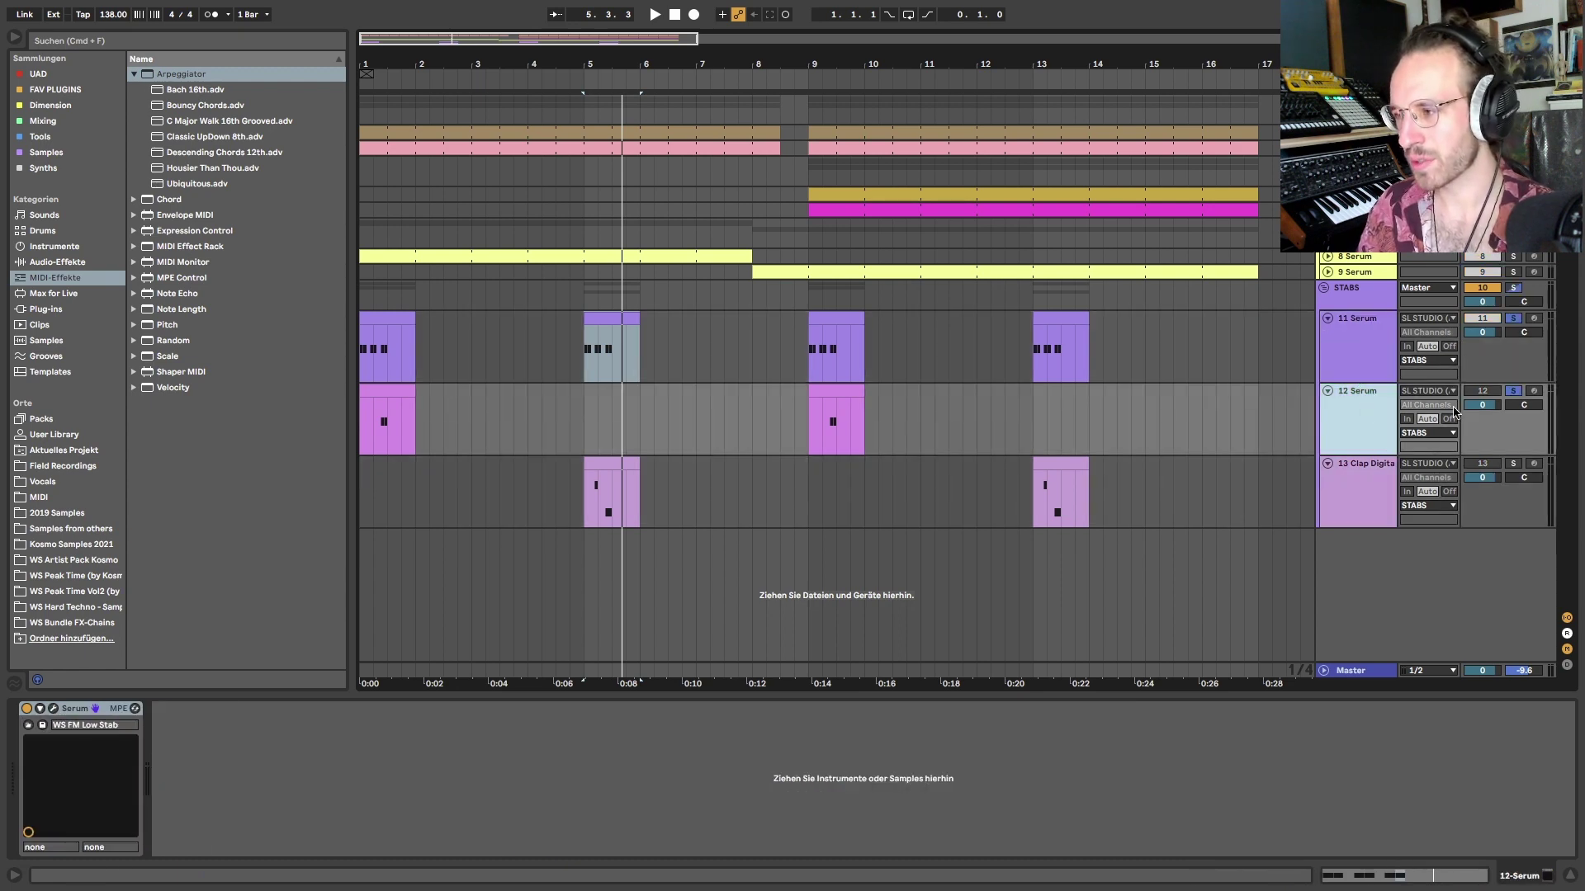
pyautogui.click(1513, 392)
pyautogui.click(1513, 392)
pyautogui.click(1513, 392)
pyautogui.click(1480, 392)
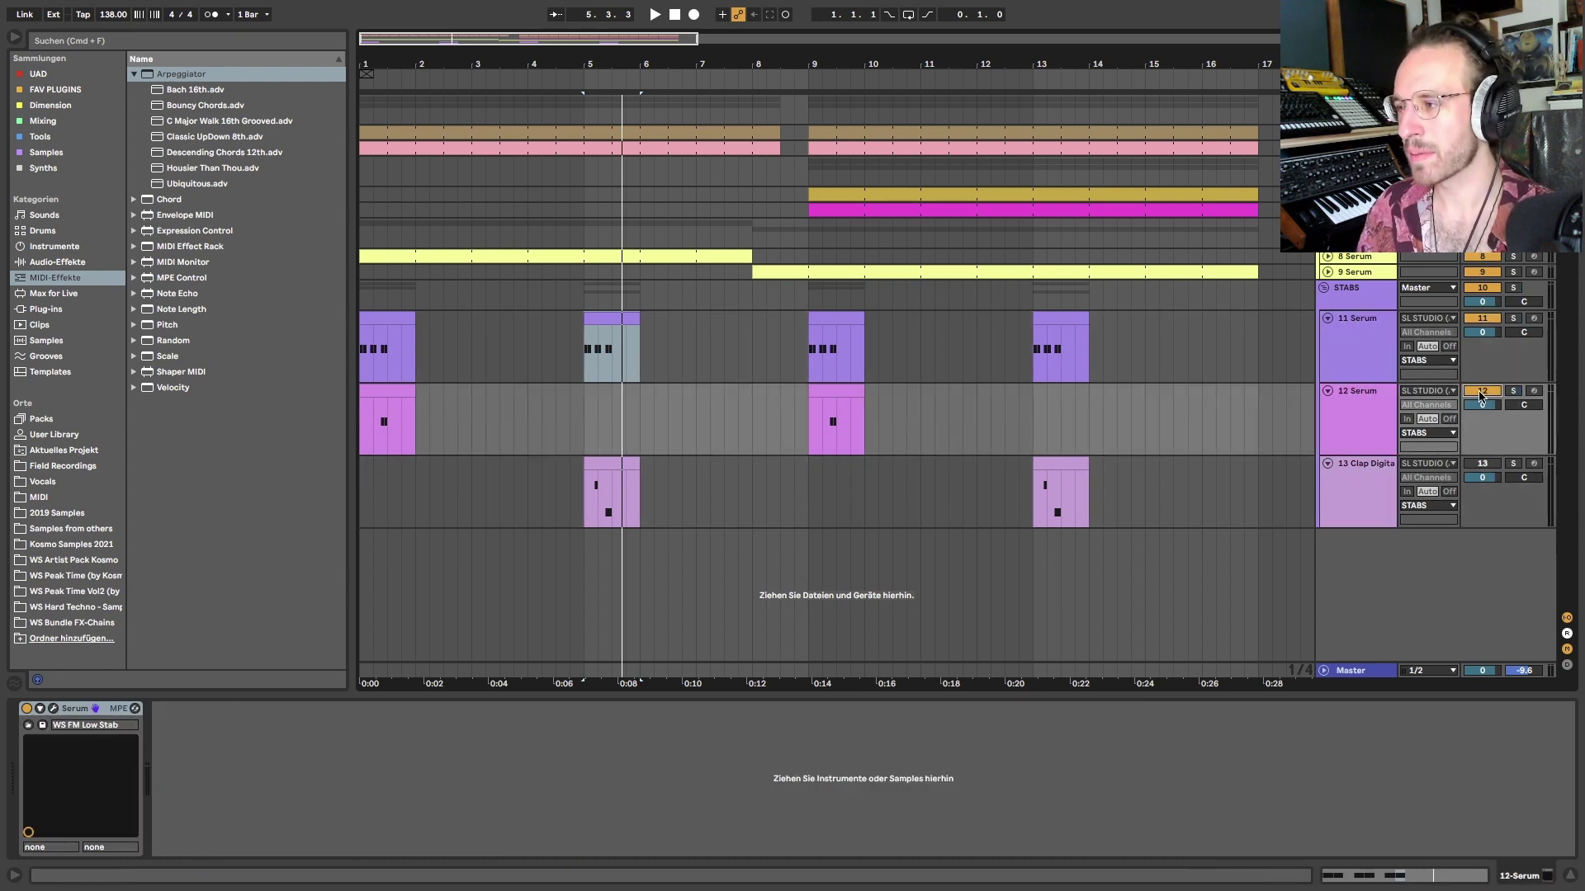
pyautogui.click(1513, 288)
# Play the 11 Serum and 12 Serum stabs together from bar 1
pyautogui.click(386, 351)
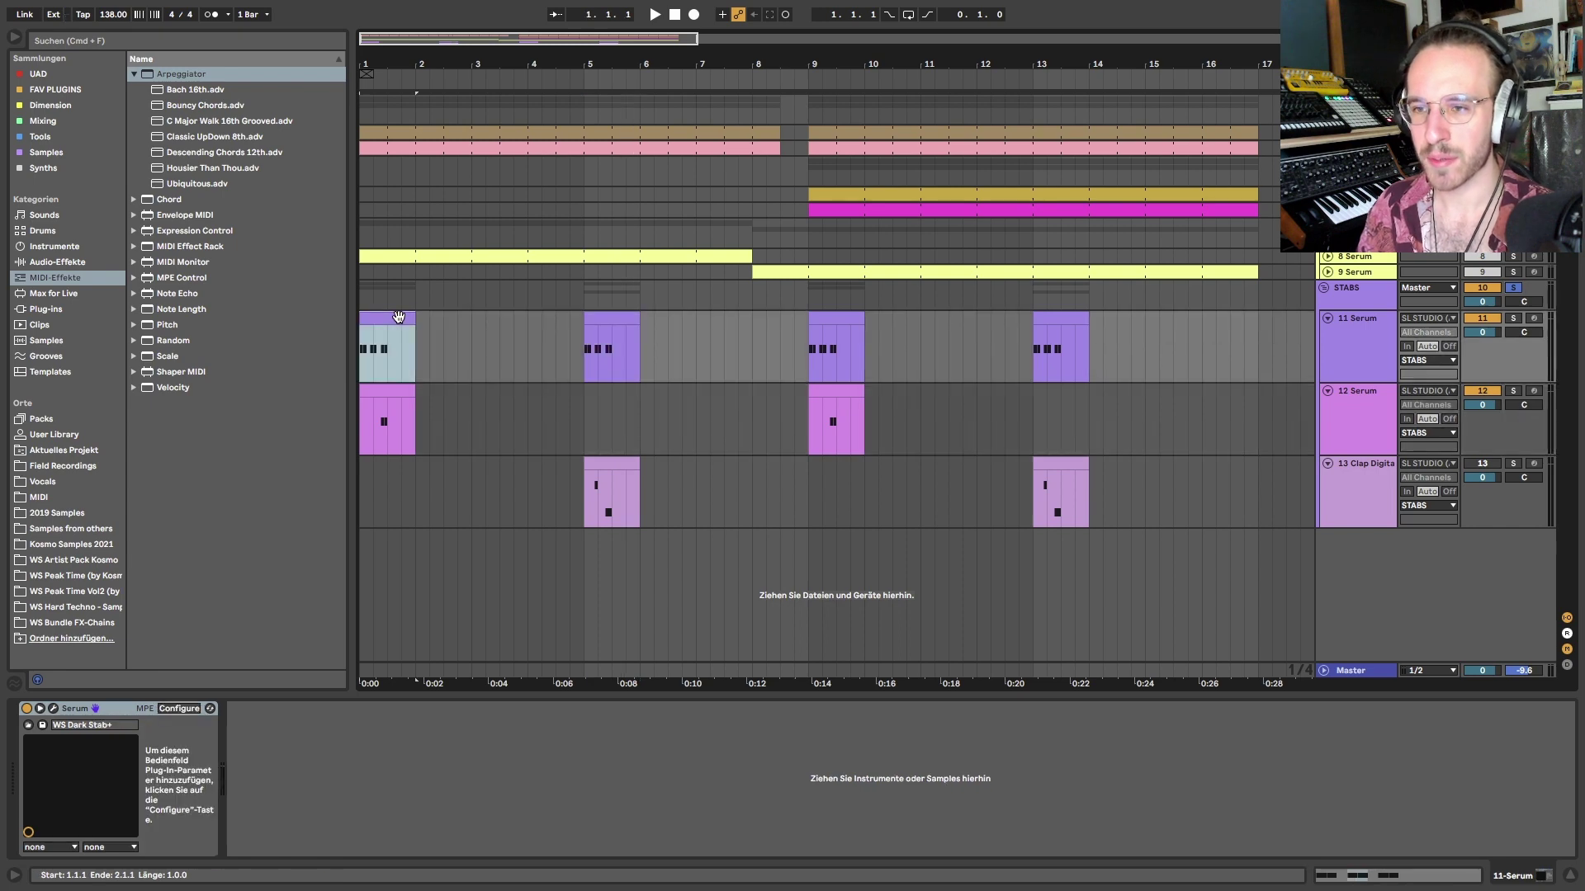
pyautogui.press('space')
pyautogui.scroll(4, 383, 354)
pyautogui.scroll(-6, 383, 355)
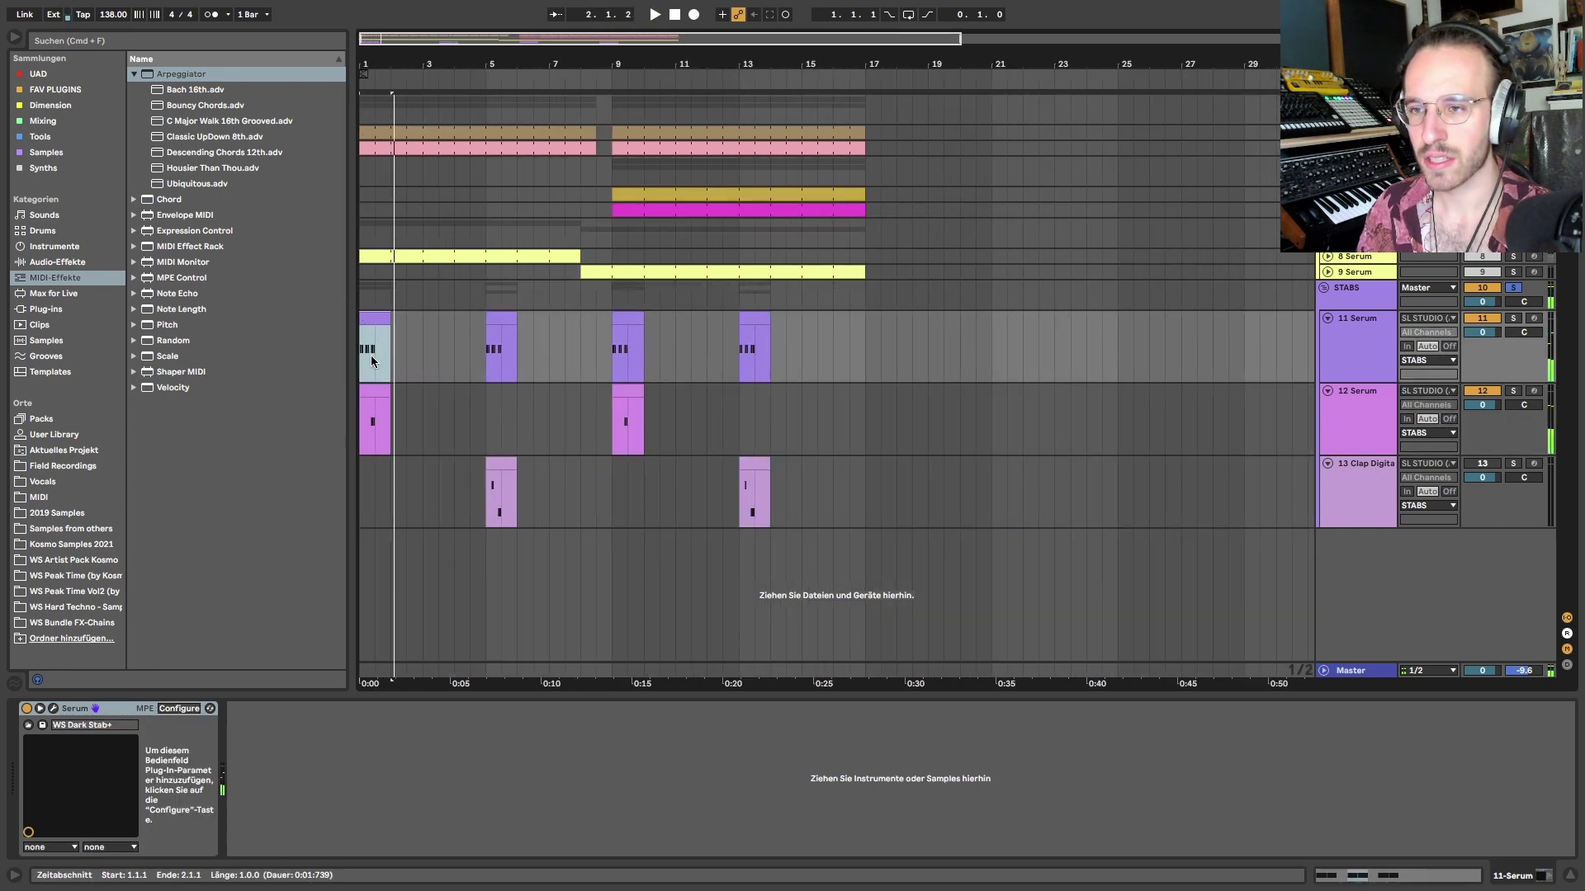
pyautogui.press('space')
# Examine the pair of F2 notes in the 12 Serum clip at bar 1 and play the clip
pyautogui.scroll(5, 366, 358)
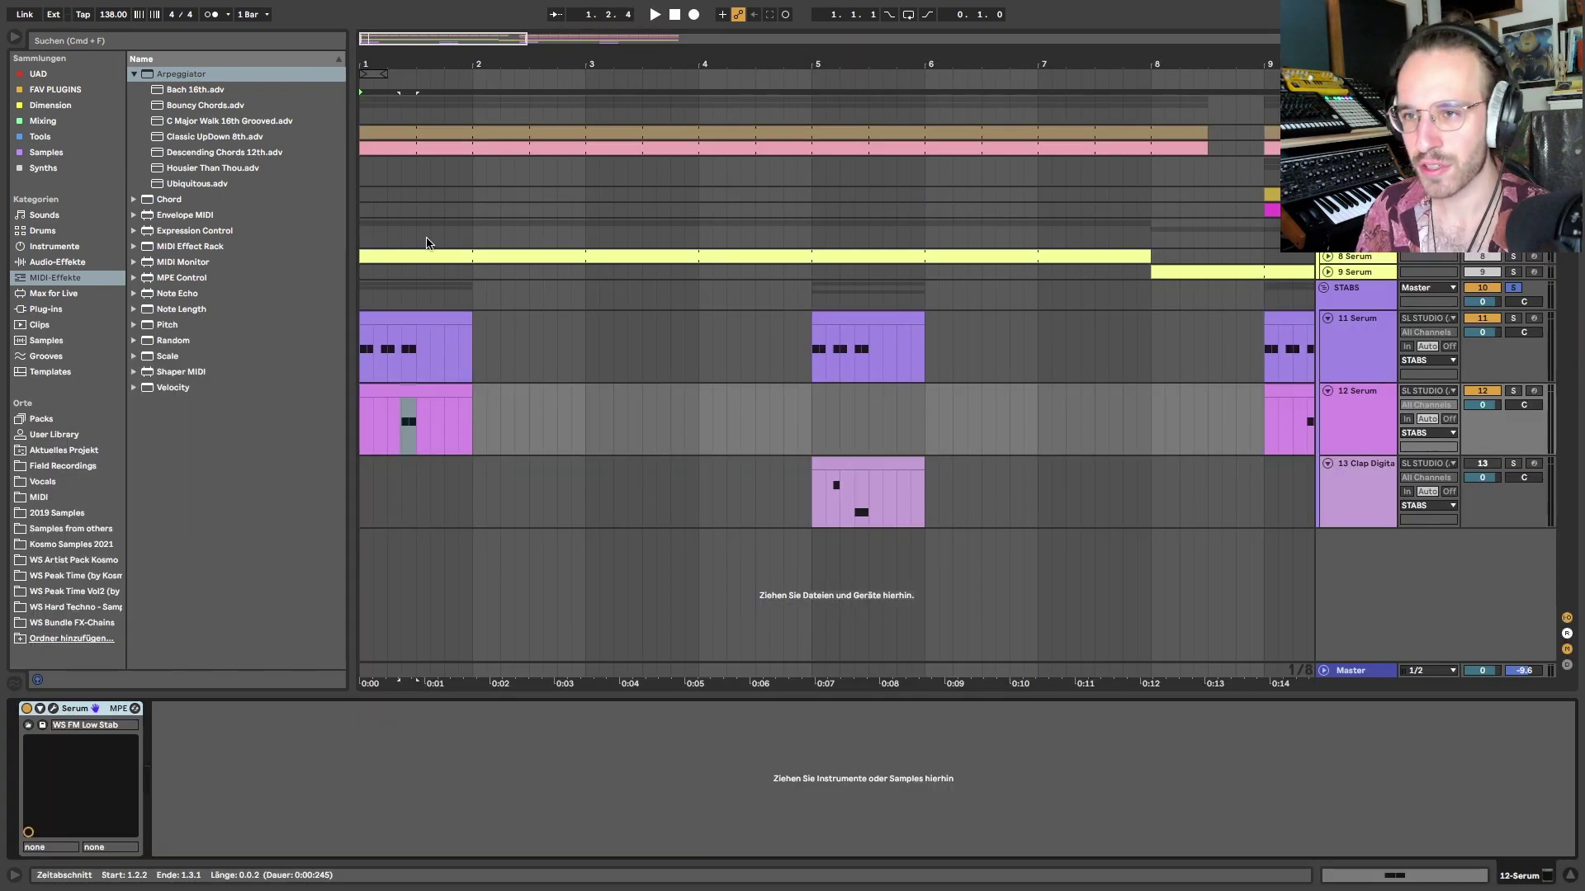
pyautogui.click(411, 392)
pyautogui.press('space')
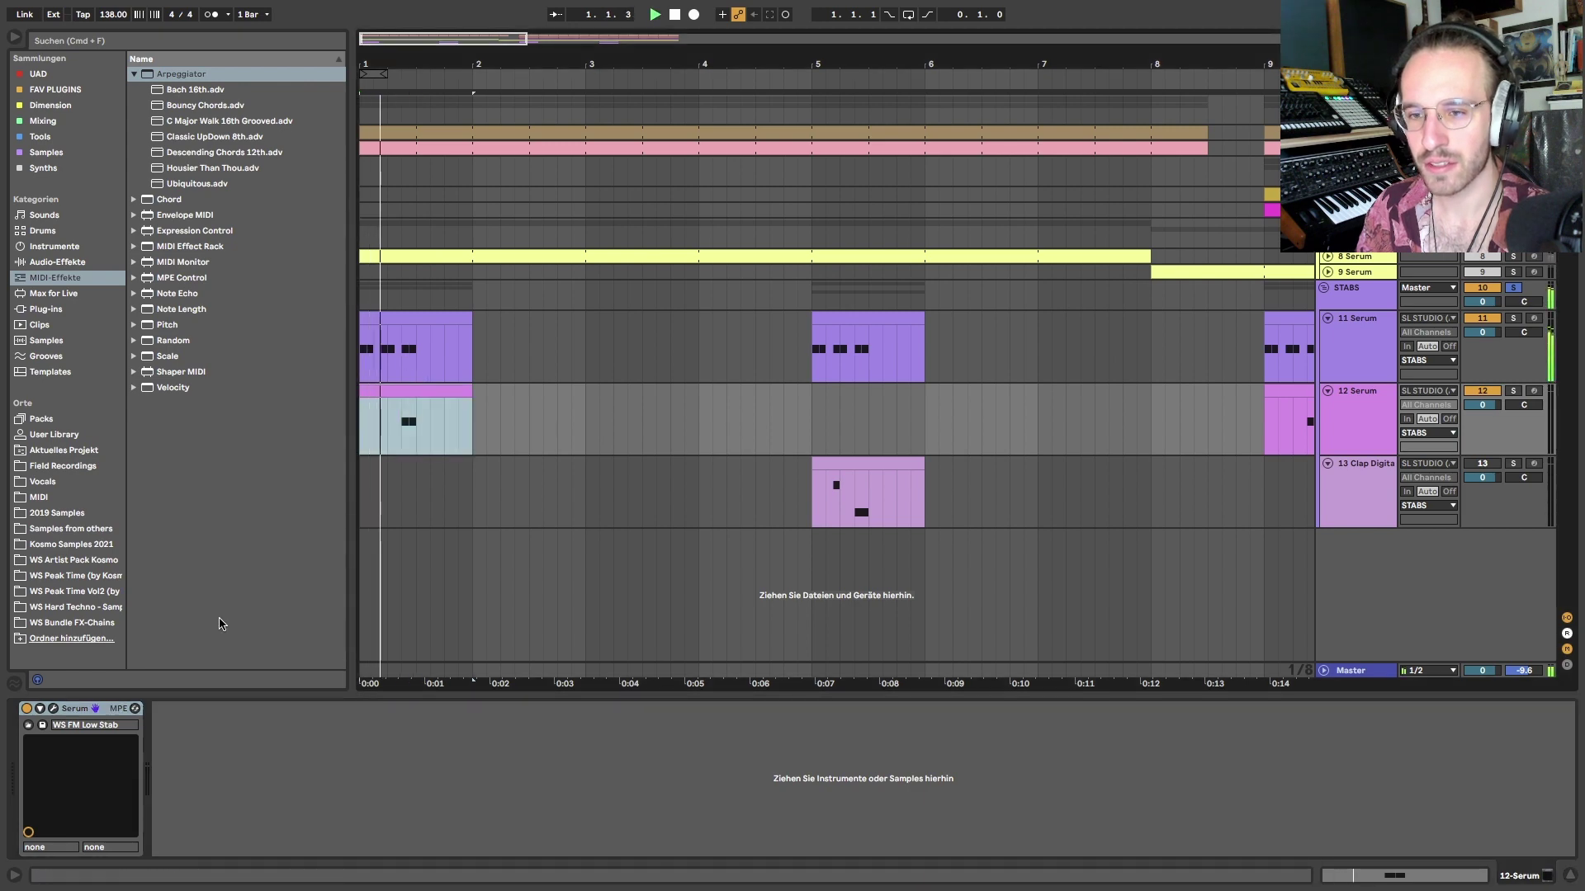
# Open the WS FM Low Stab patch on 12 Serum, examine its effects and oscillator settings during playback, and close it
pyautogui.click(53, 710)
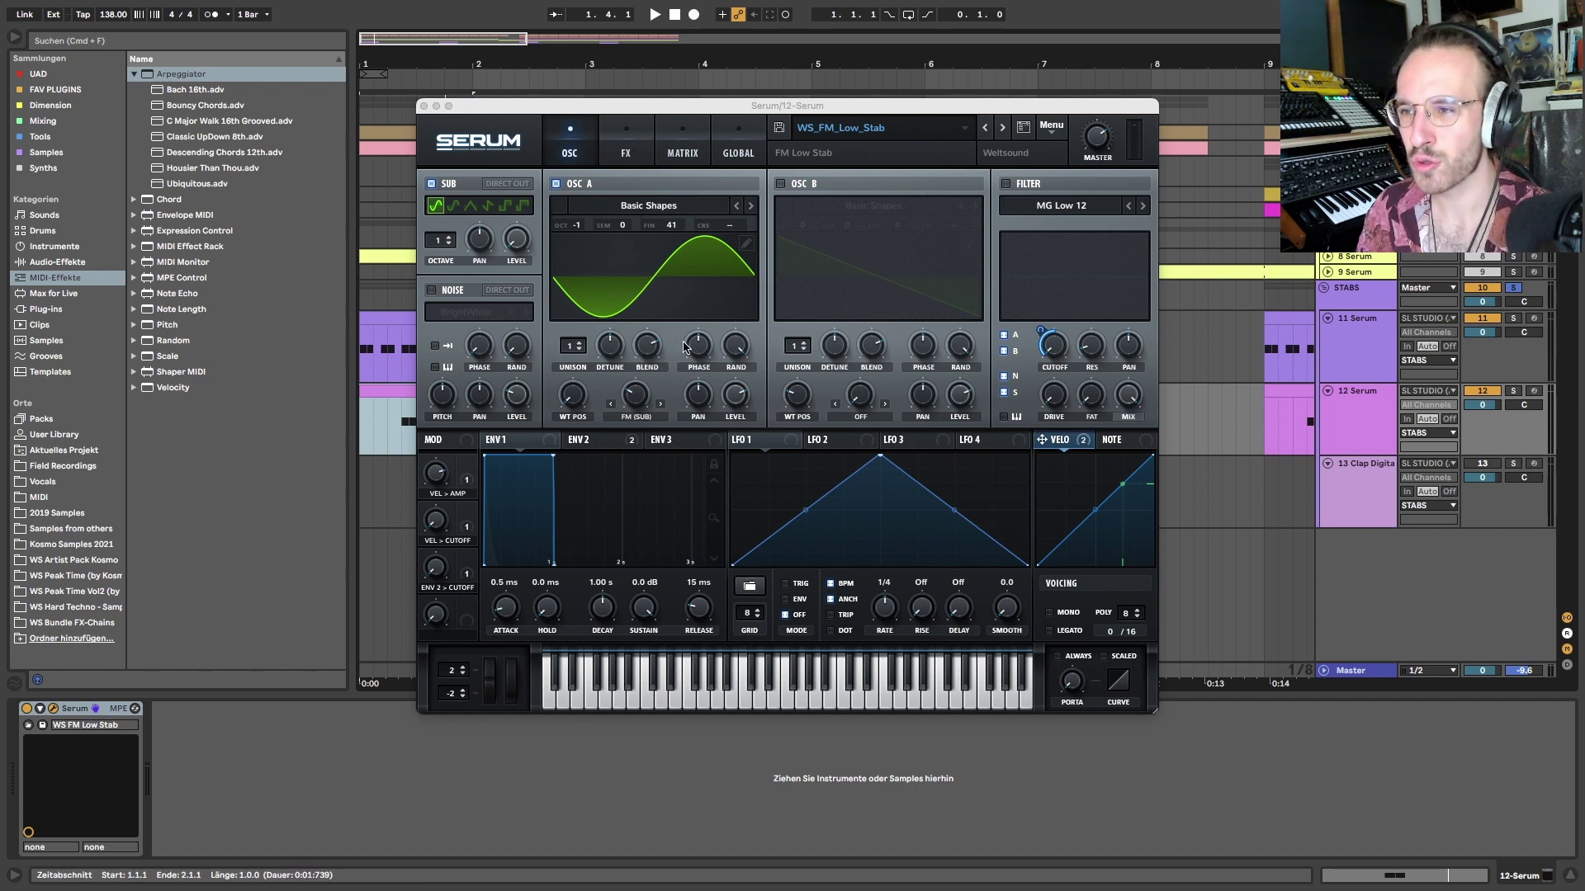
pyautogui.click(625, 148)
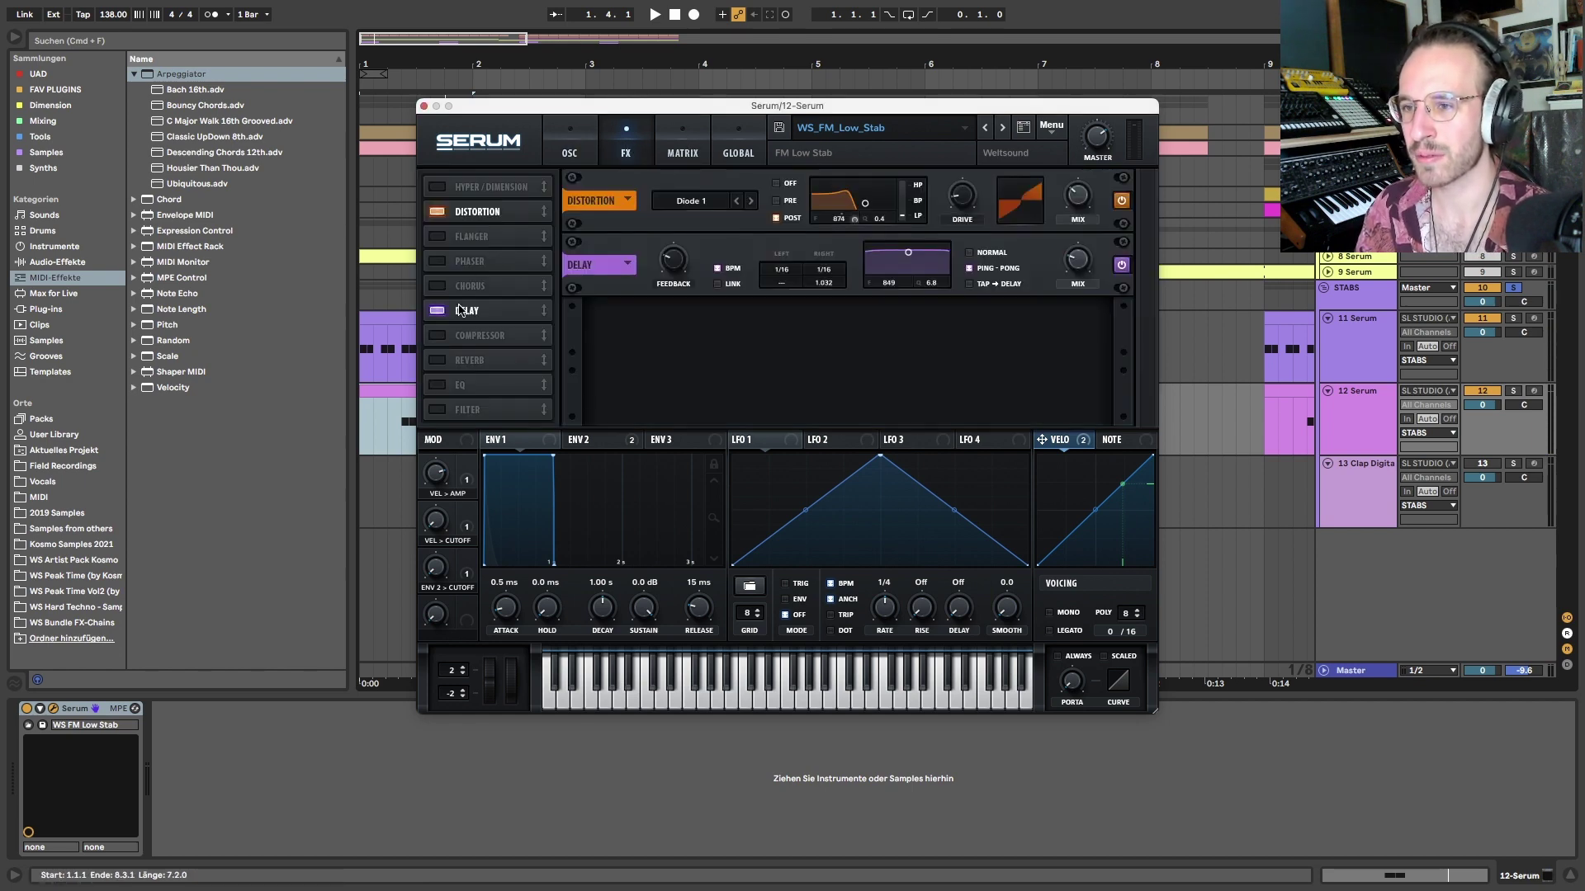
pyautogui.click(587, 151)
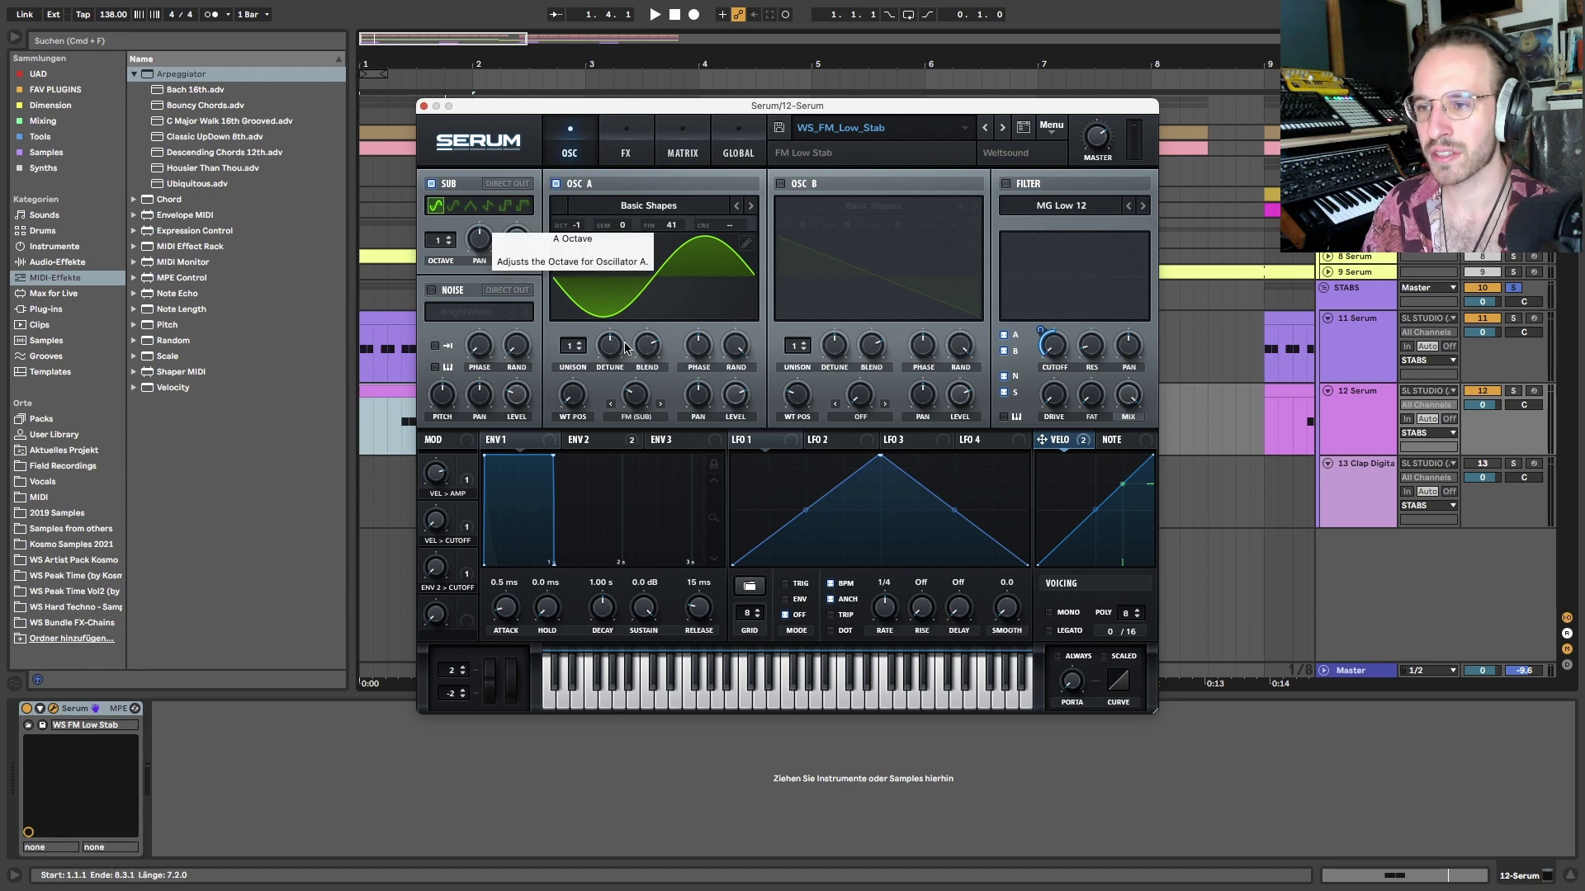
pyautogui.press('space')
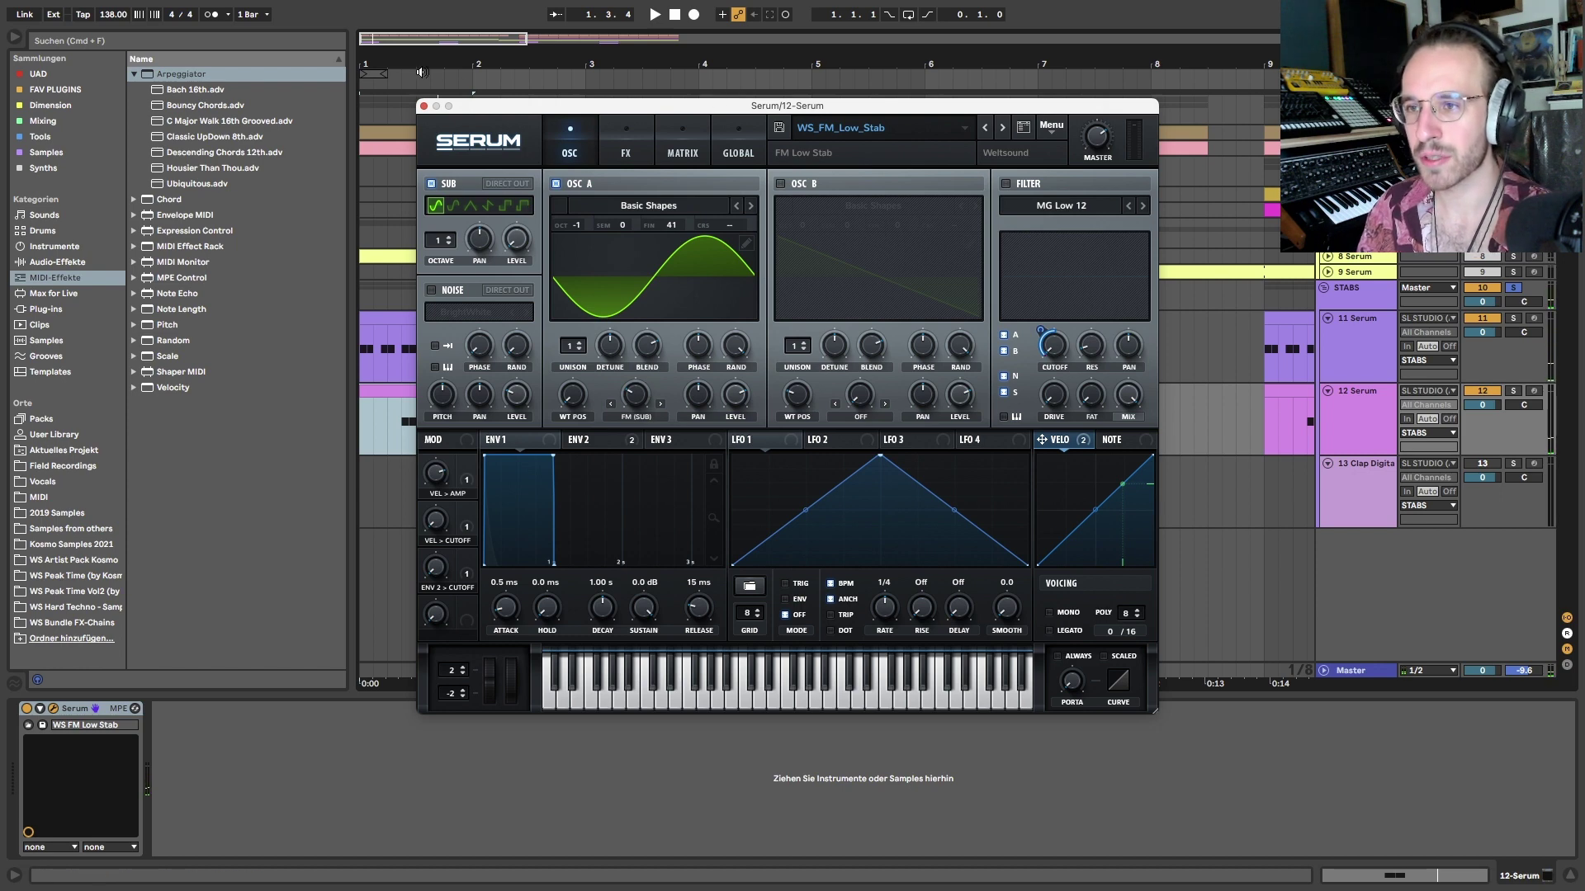
pyautogui.click(424, 107)
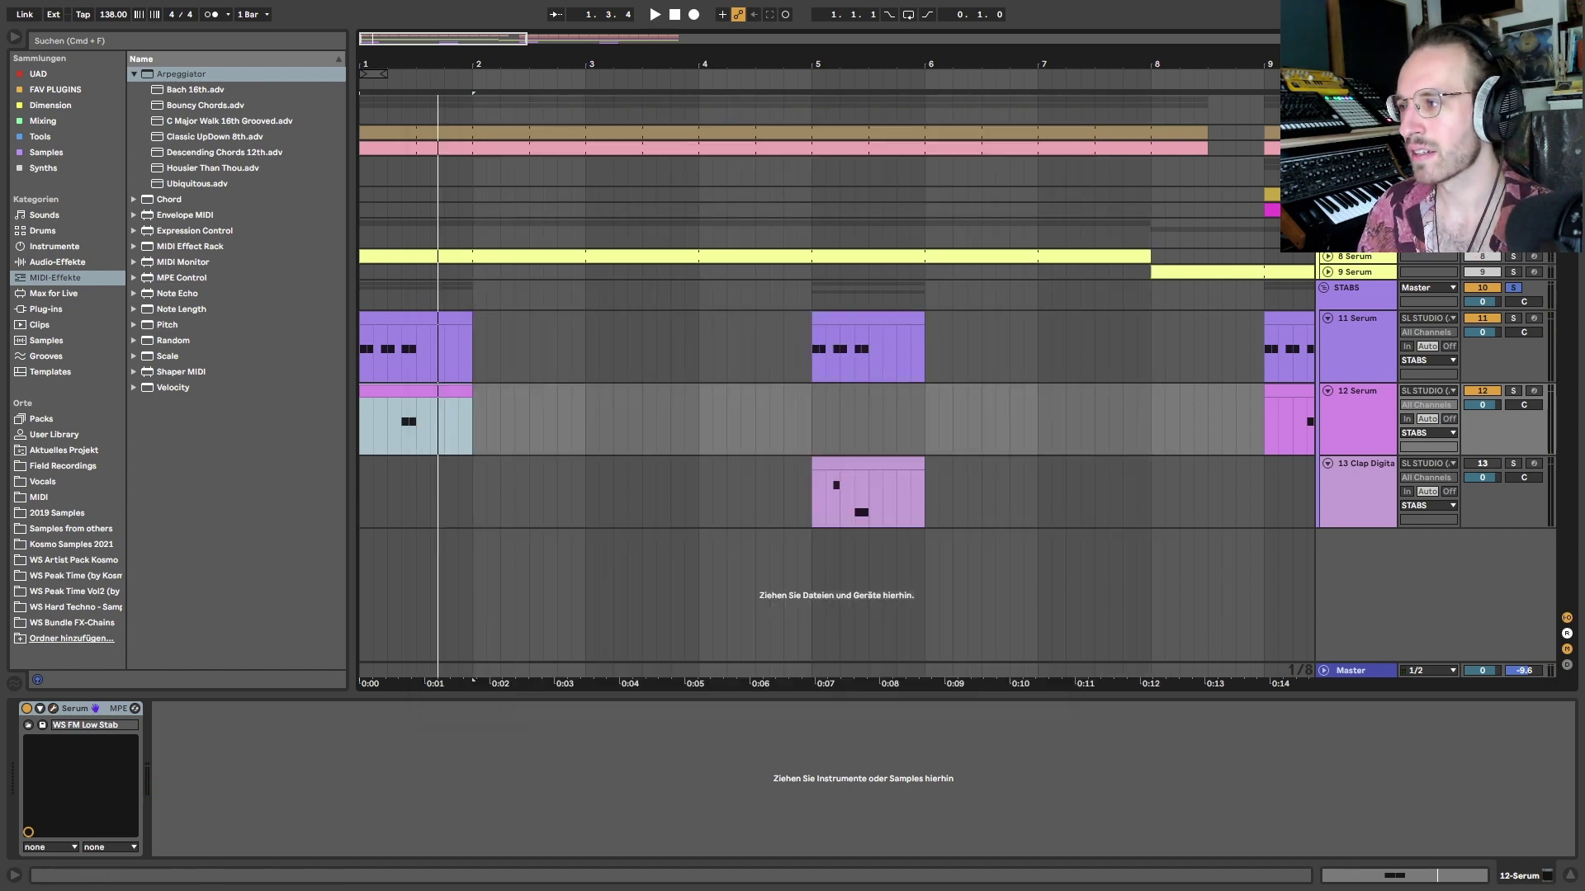
# Play both Serum stabs from bar 1 with the STABS group alone and with the group above it also soloed
pyautogui.press('space')
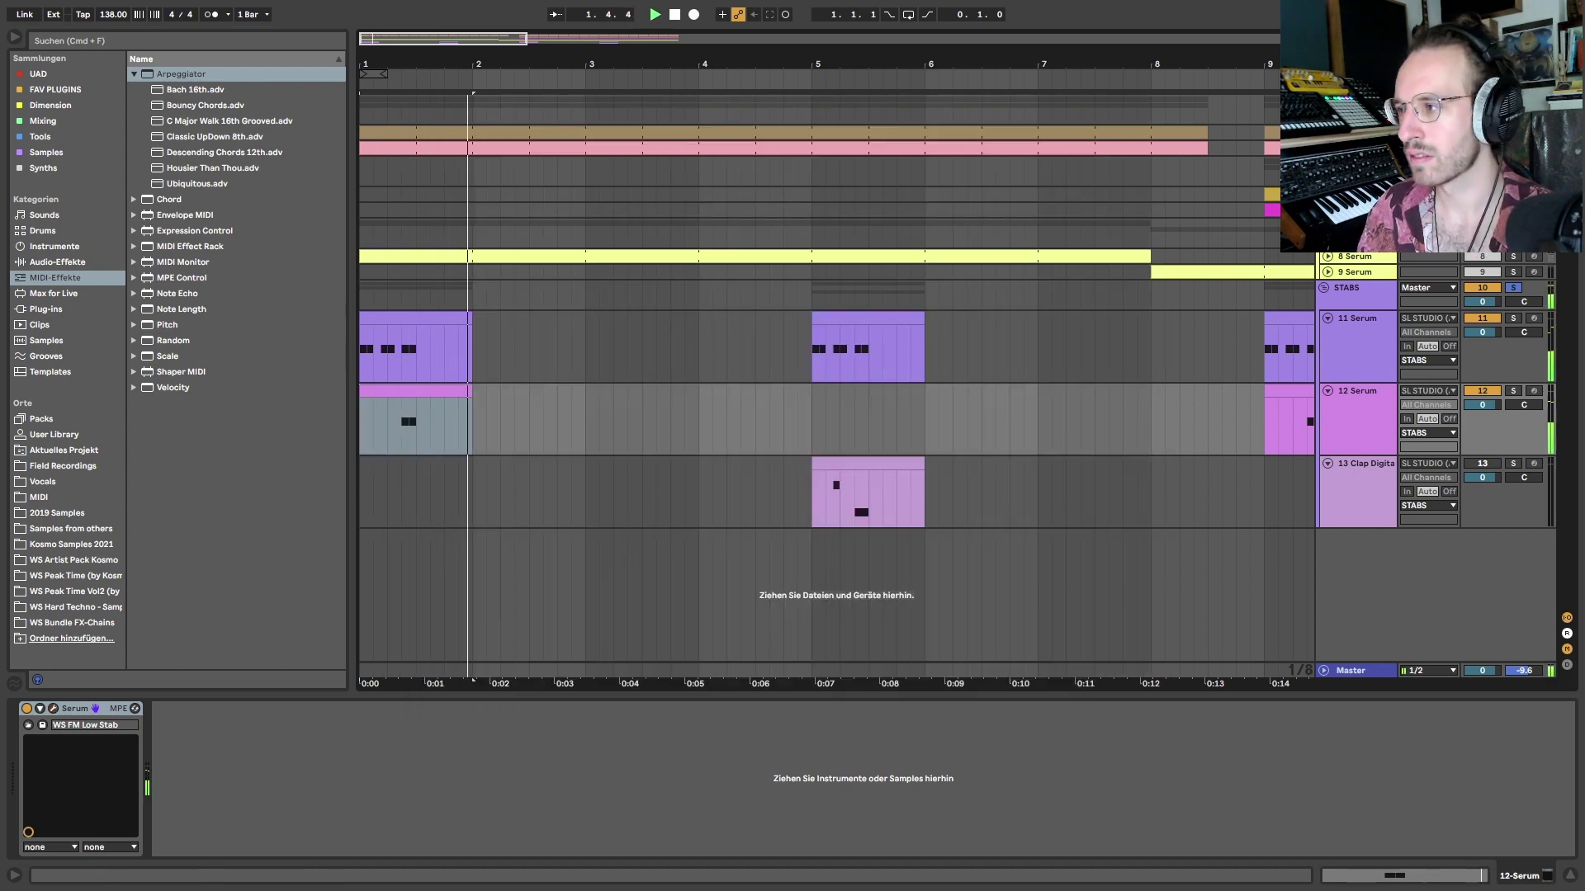
pyautogui.keyDown('super'); pyautogui.click(1513, 226); pyautogui.keyUp('super')
pyautogui.press('space')
pyautogui.press('space')
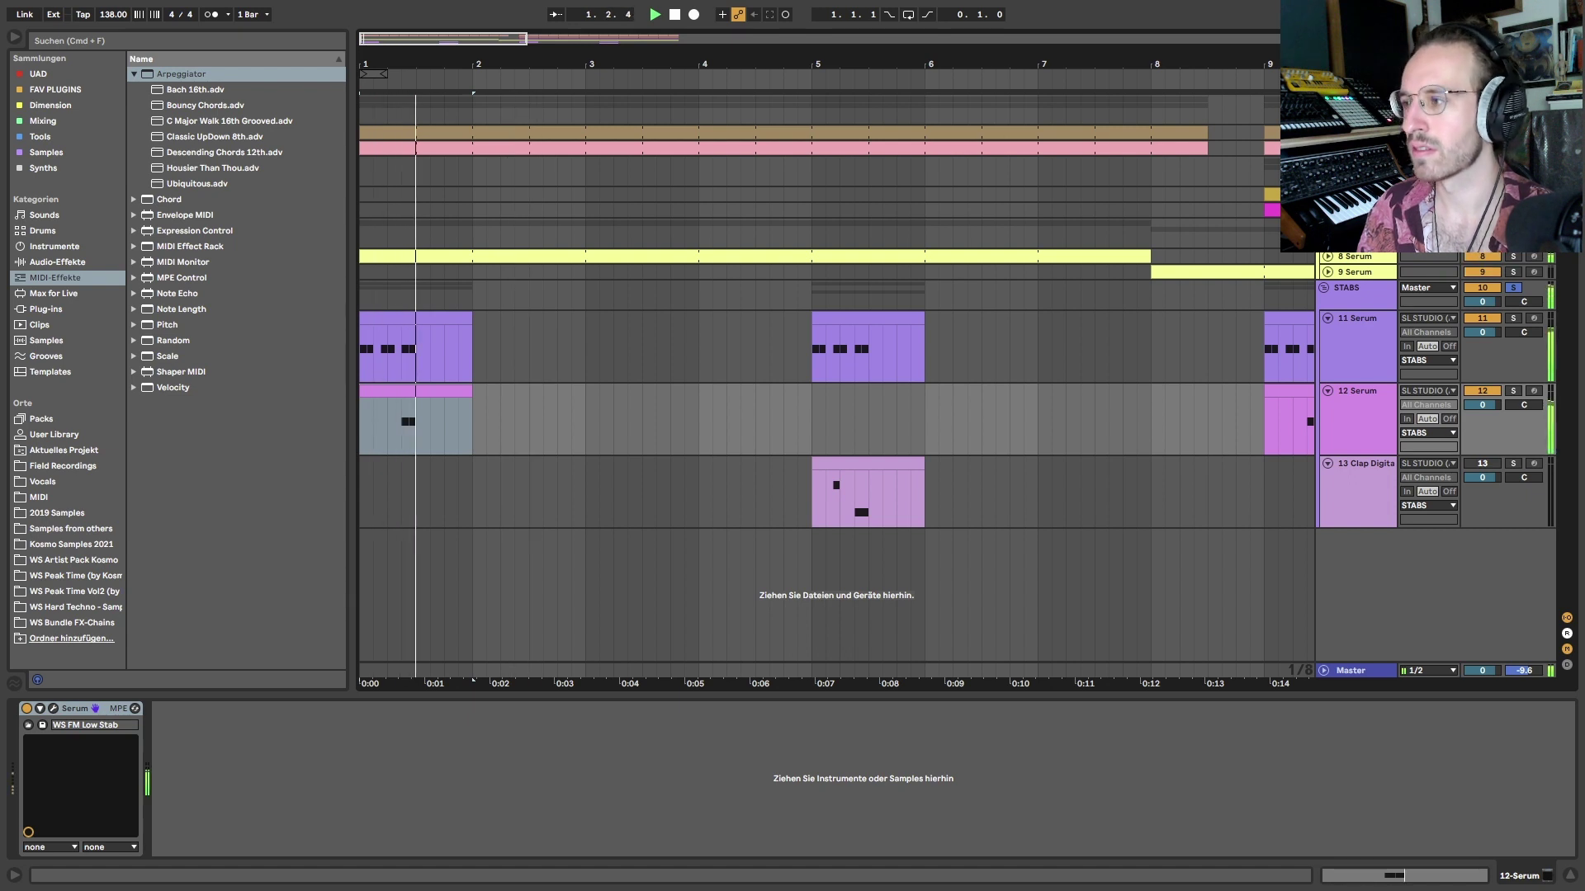
pyautogui.press('space')
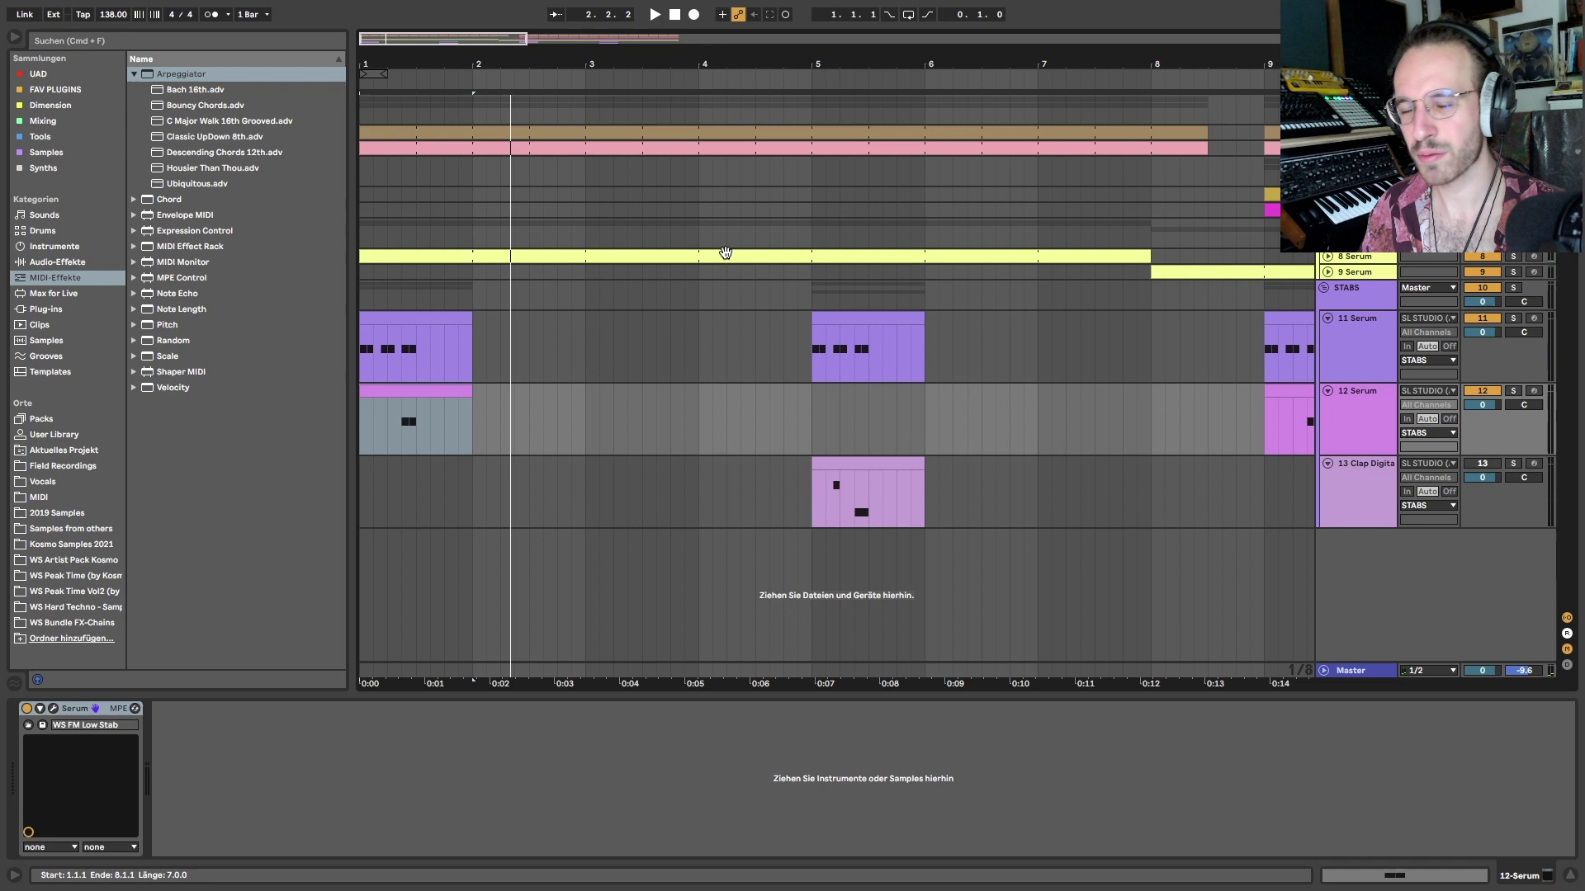
# Fold the 12 Serum track, activate 13 Clap Digital Vox, solo the STABS group and select the 11 Serum clip at bar 5
pyautogui.click(712, 354)
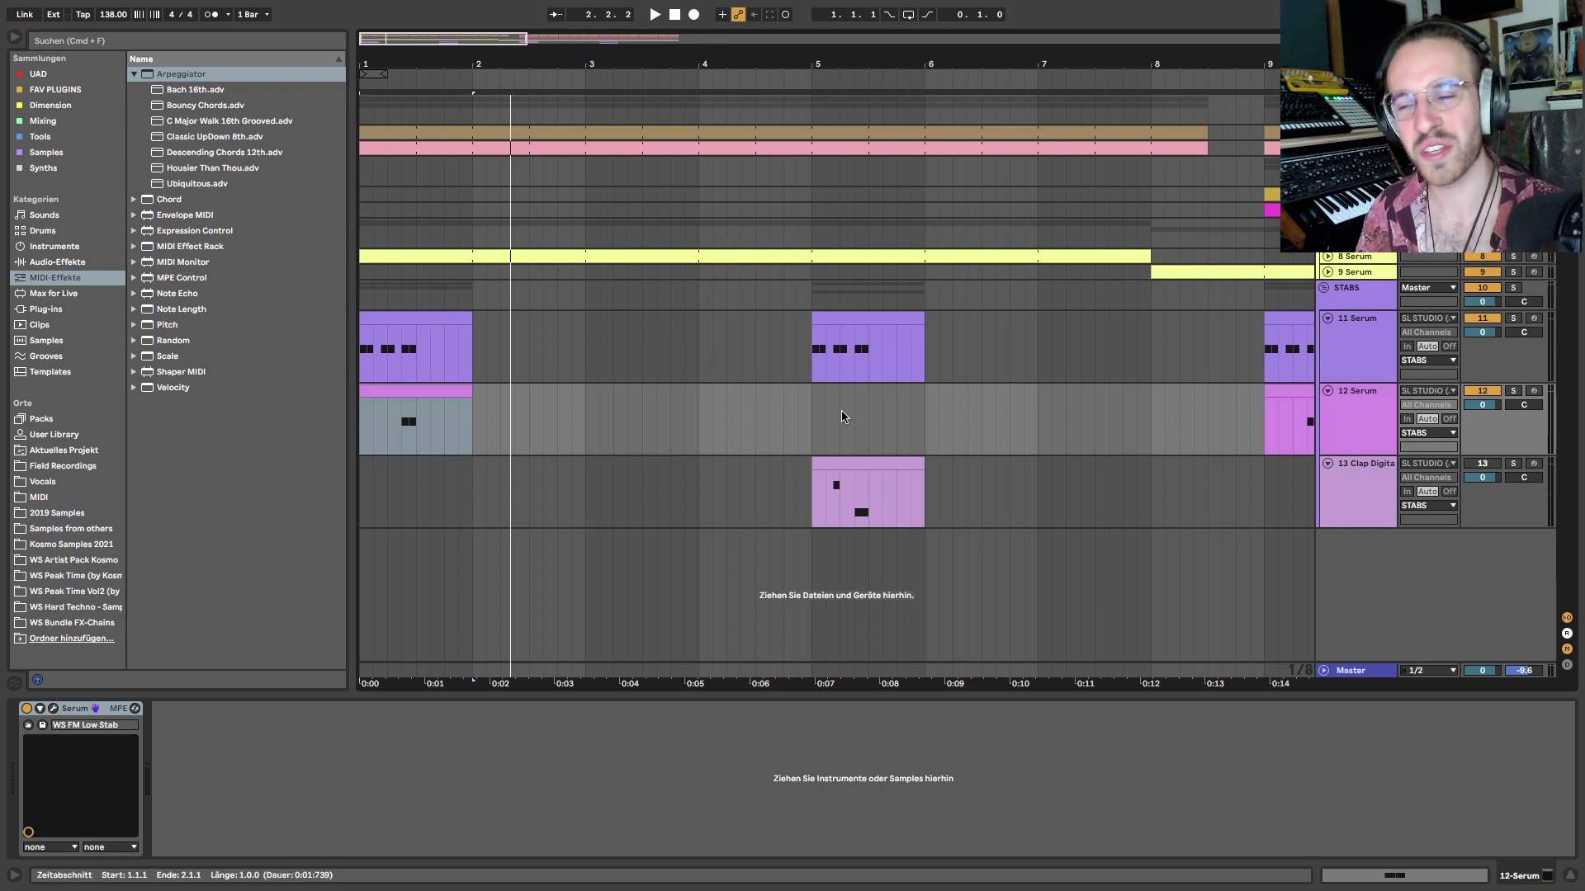
pyautogui.click(1359, 427)
pyautogui.press('u')
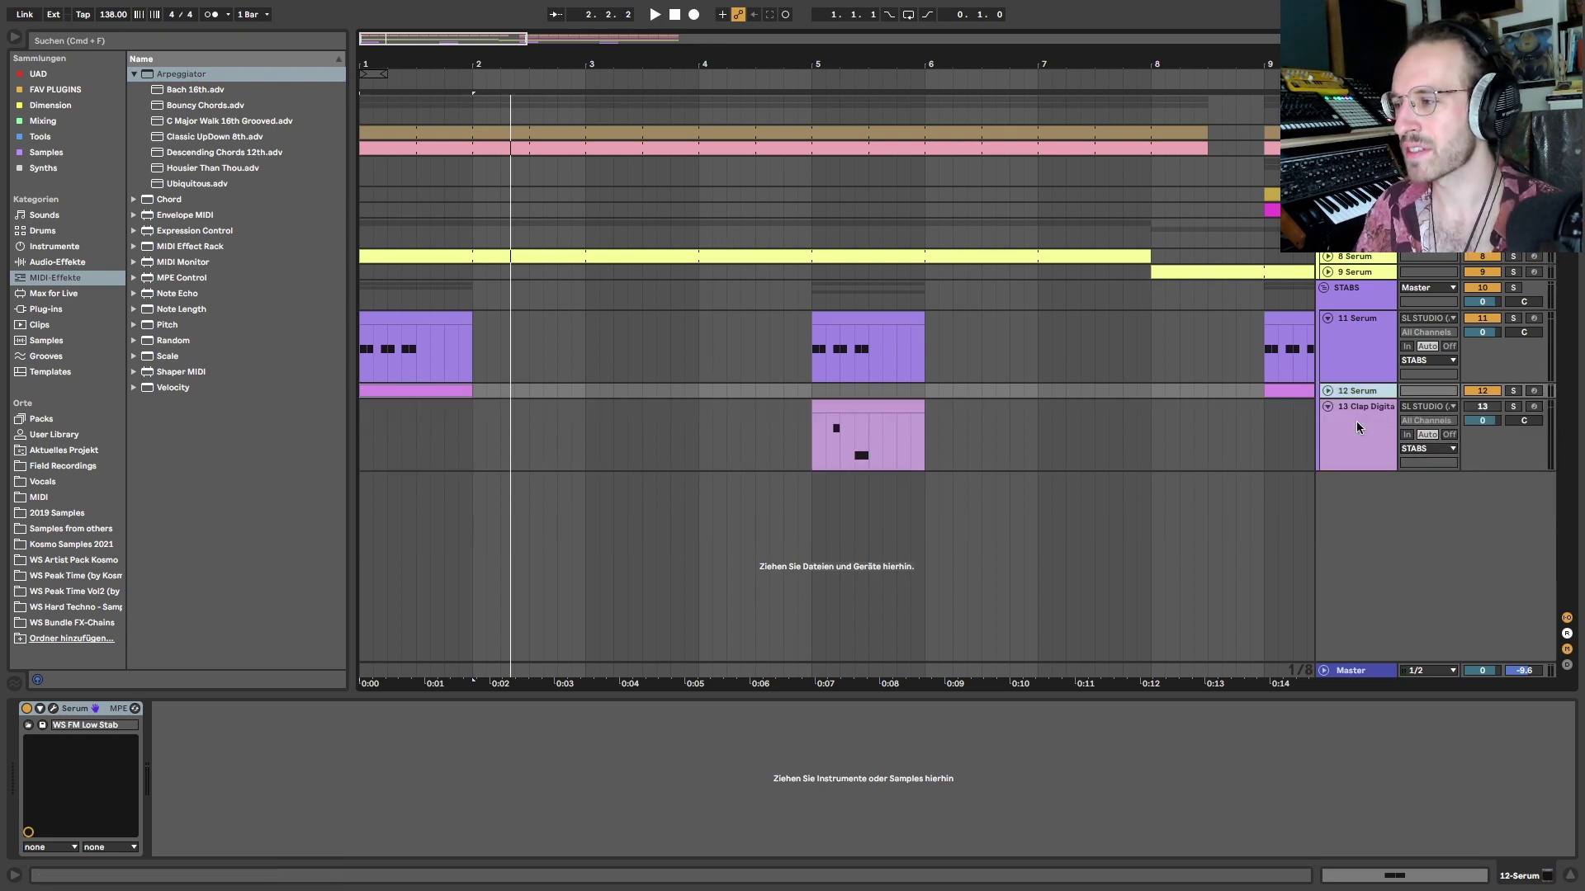
pyautogui.click(1357, 426)
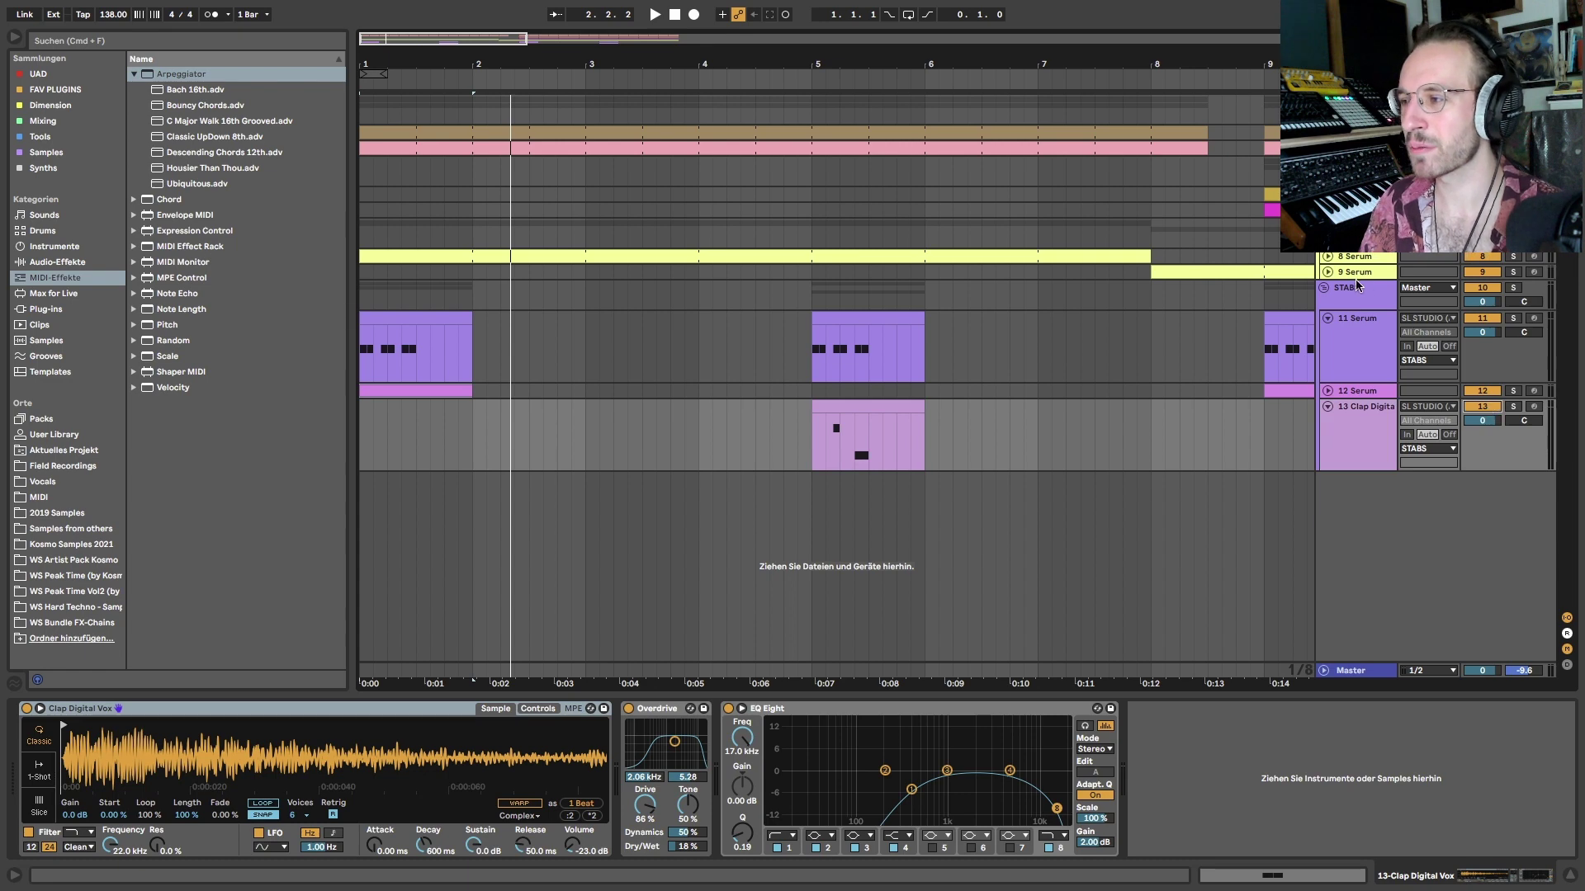
pyautogui.click(1355, 284)
pyautogui.click(861, 314)
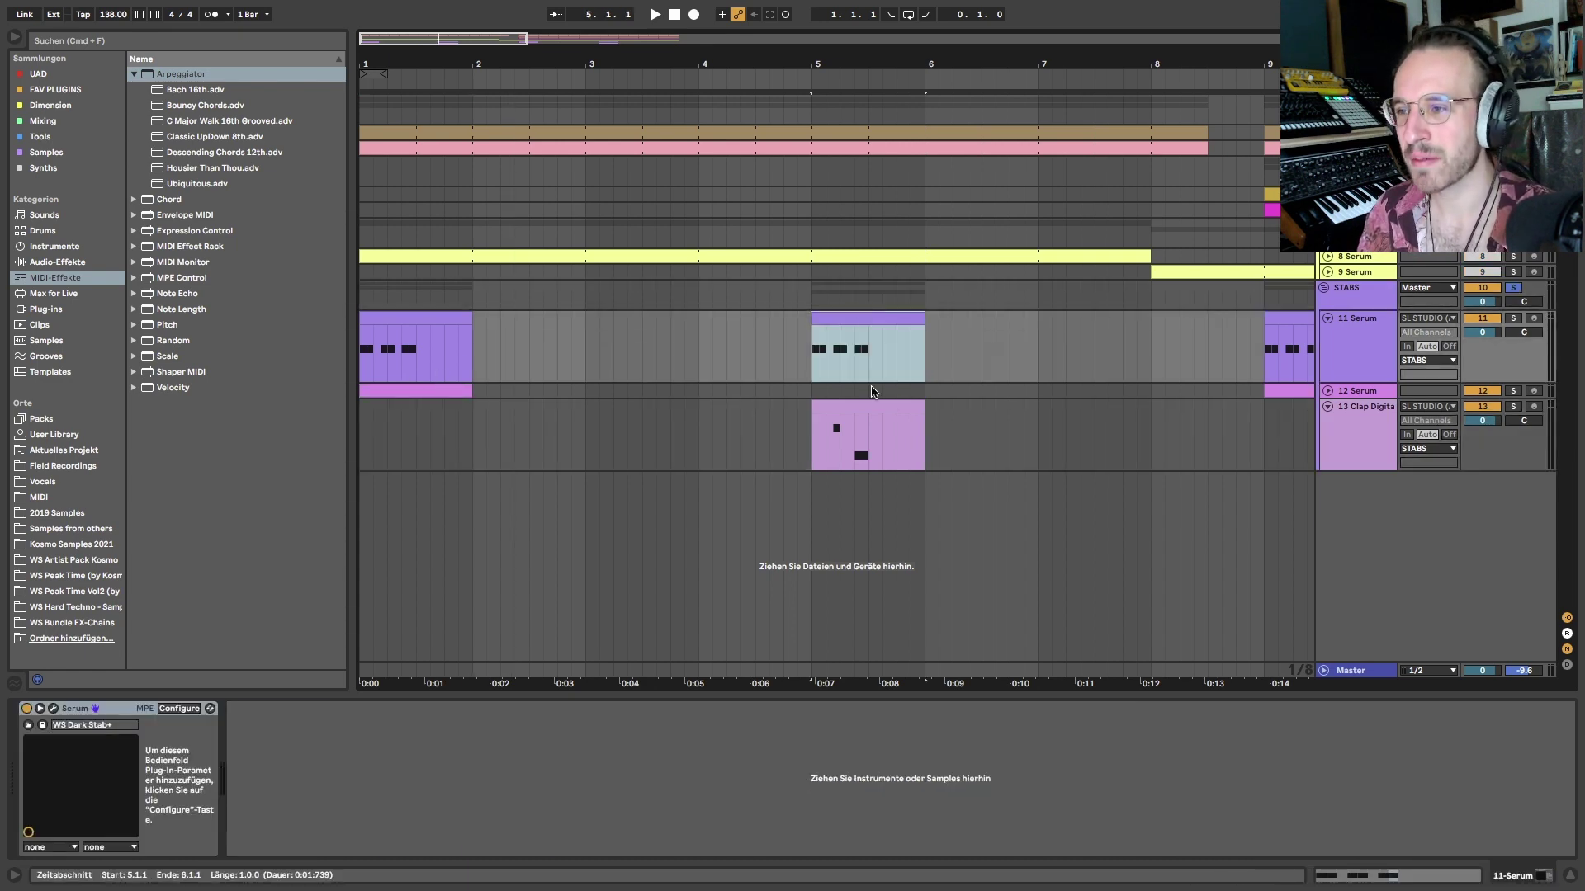
# Move the Clap Digital Vox clip at bar 5 two beats later to 5.3.1 and select its first two beats
pyautogui.moveTo(839, 414); pyautogui.dragTo(895, 424)
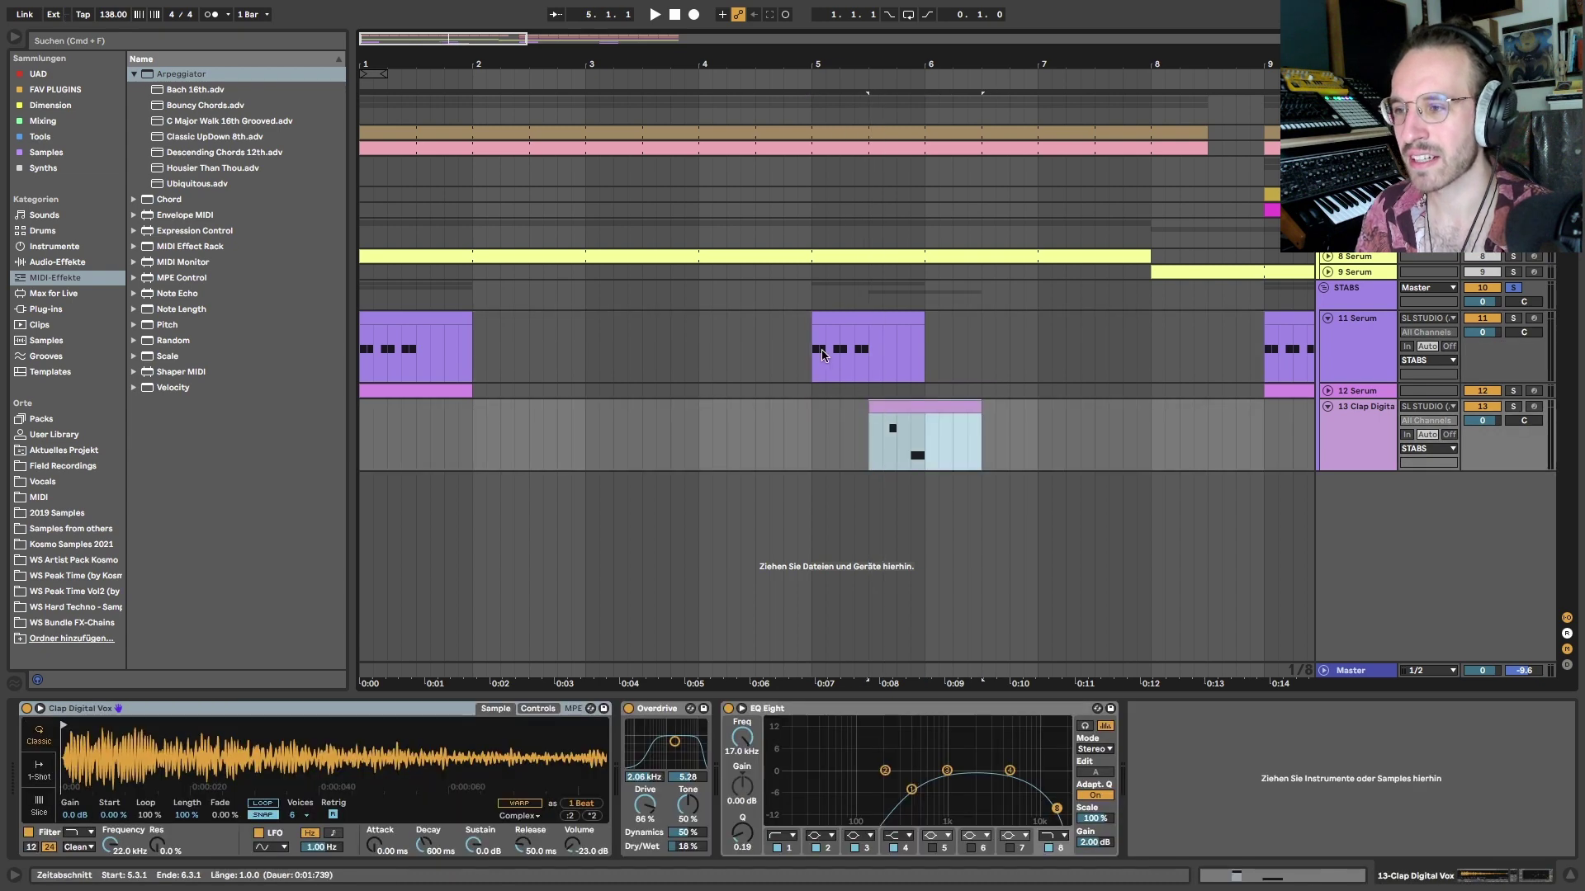
pyautogui.moveTo(815, 353); pyautogui.dragTo(869, 362)
pyautogui.moveTo(868, 465); pyautogui.dragTo(924, 465)
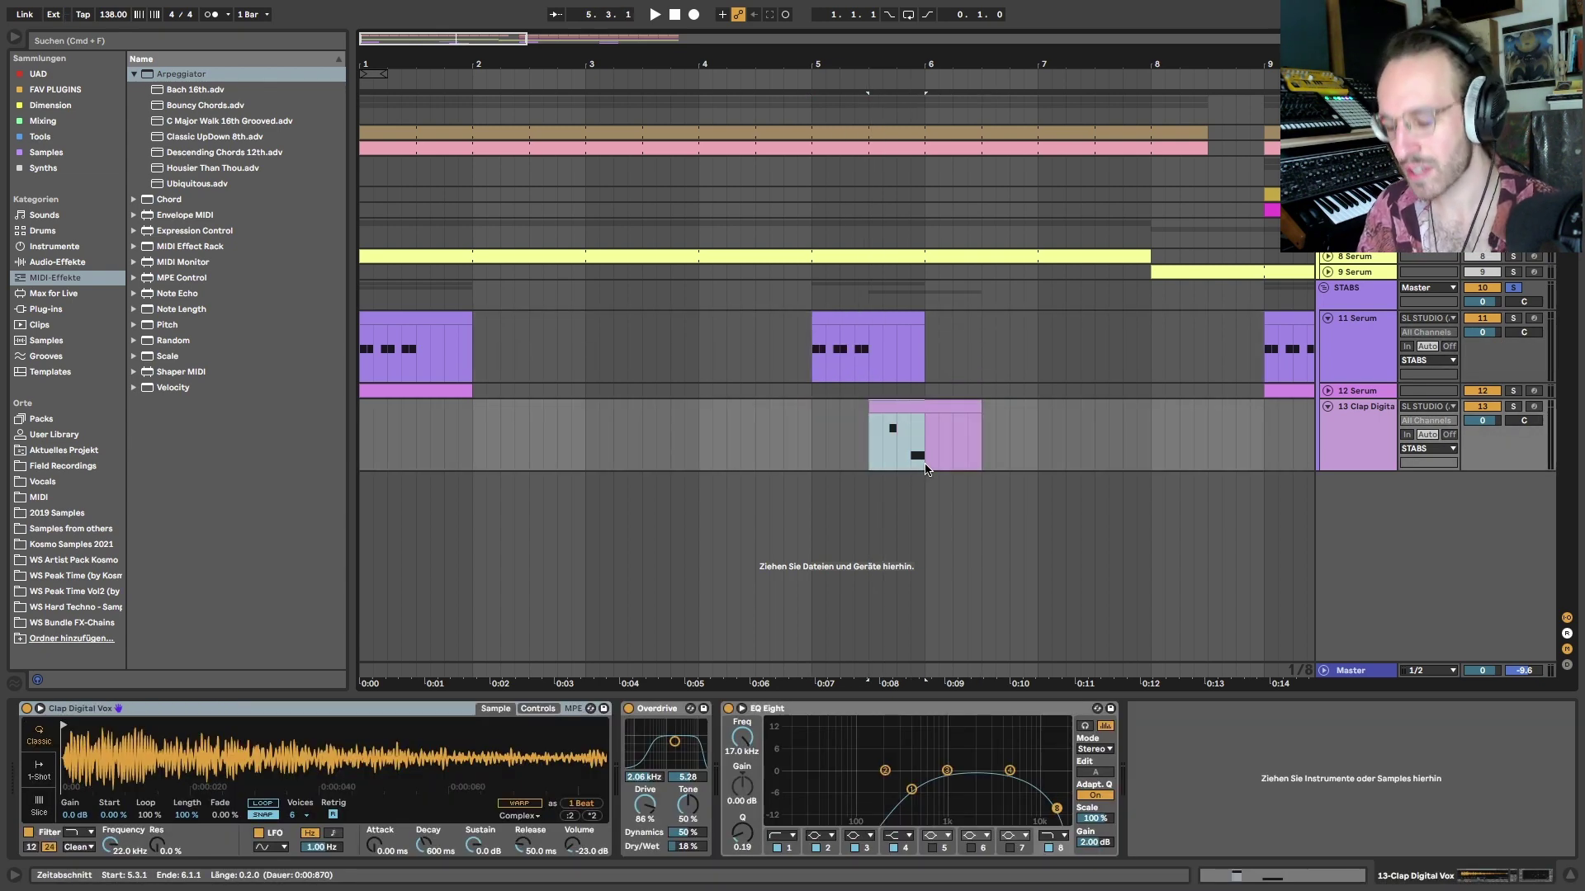
# Undo the Clap Digital Vox clip move, highlight the first two beats of bar 5 across 11 Serum and the clap, and select the 11 Serum clip
pyautogui.press('super+z')
pyautogui.moveTo(812, 354); pyautogui.dragTo(863, 460)
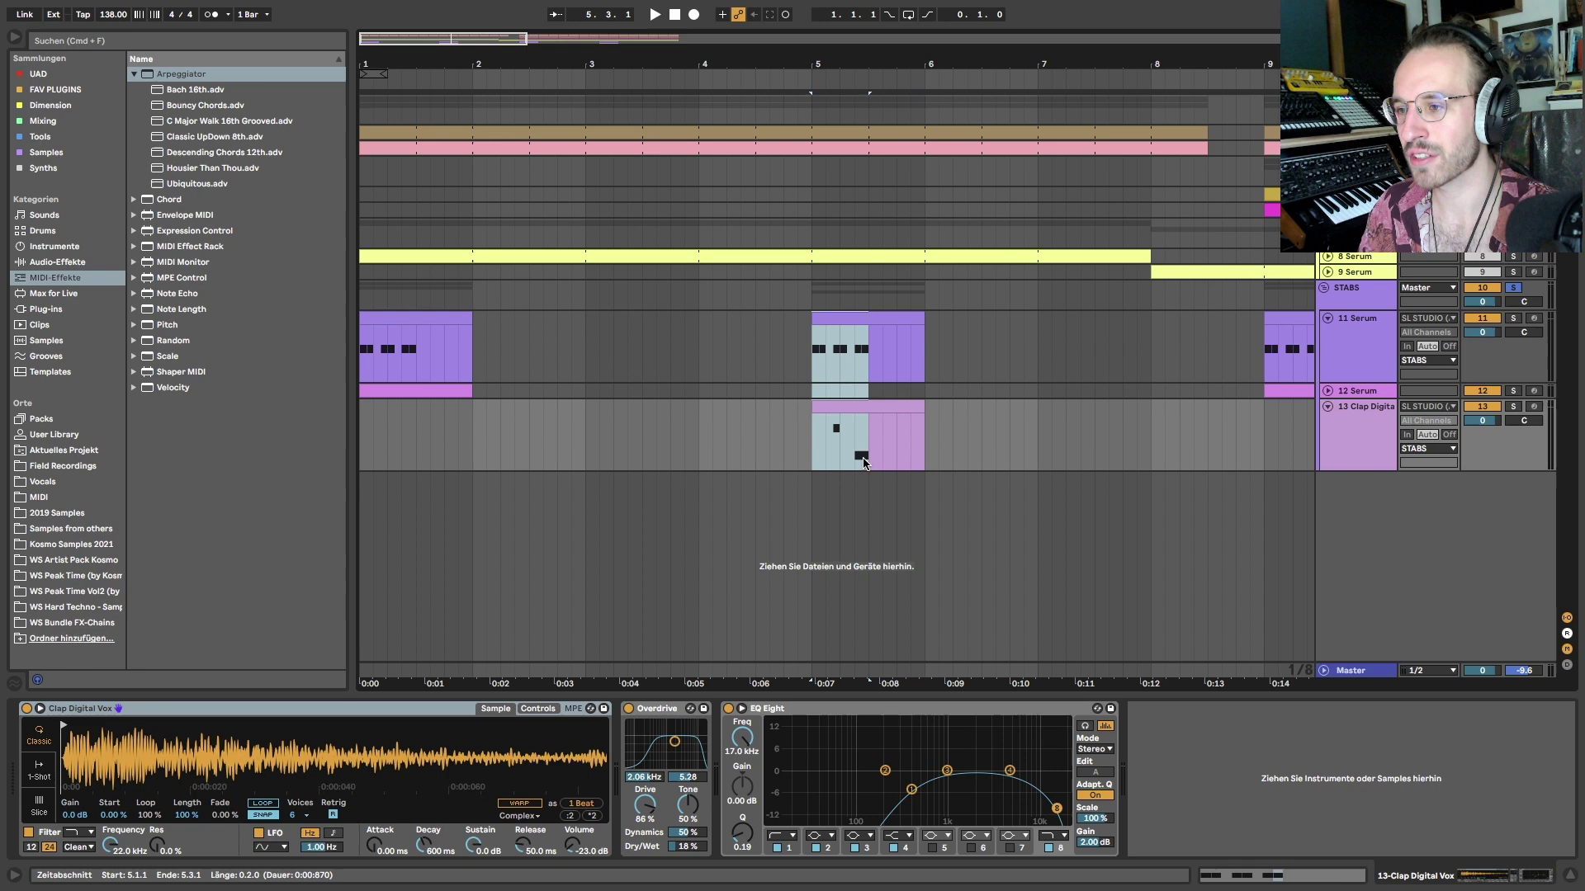
pyautogui.click(1372, 459)
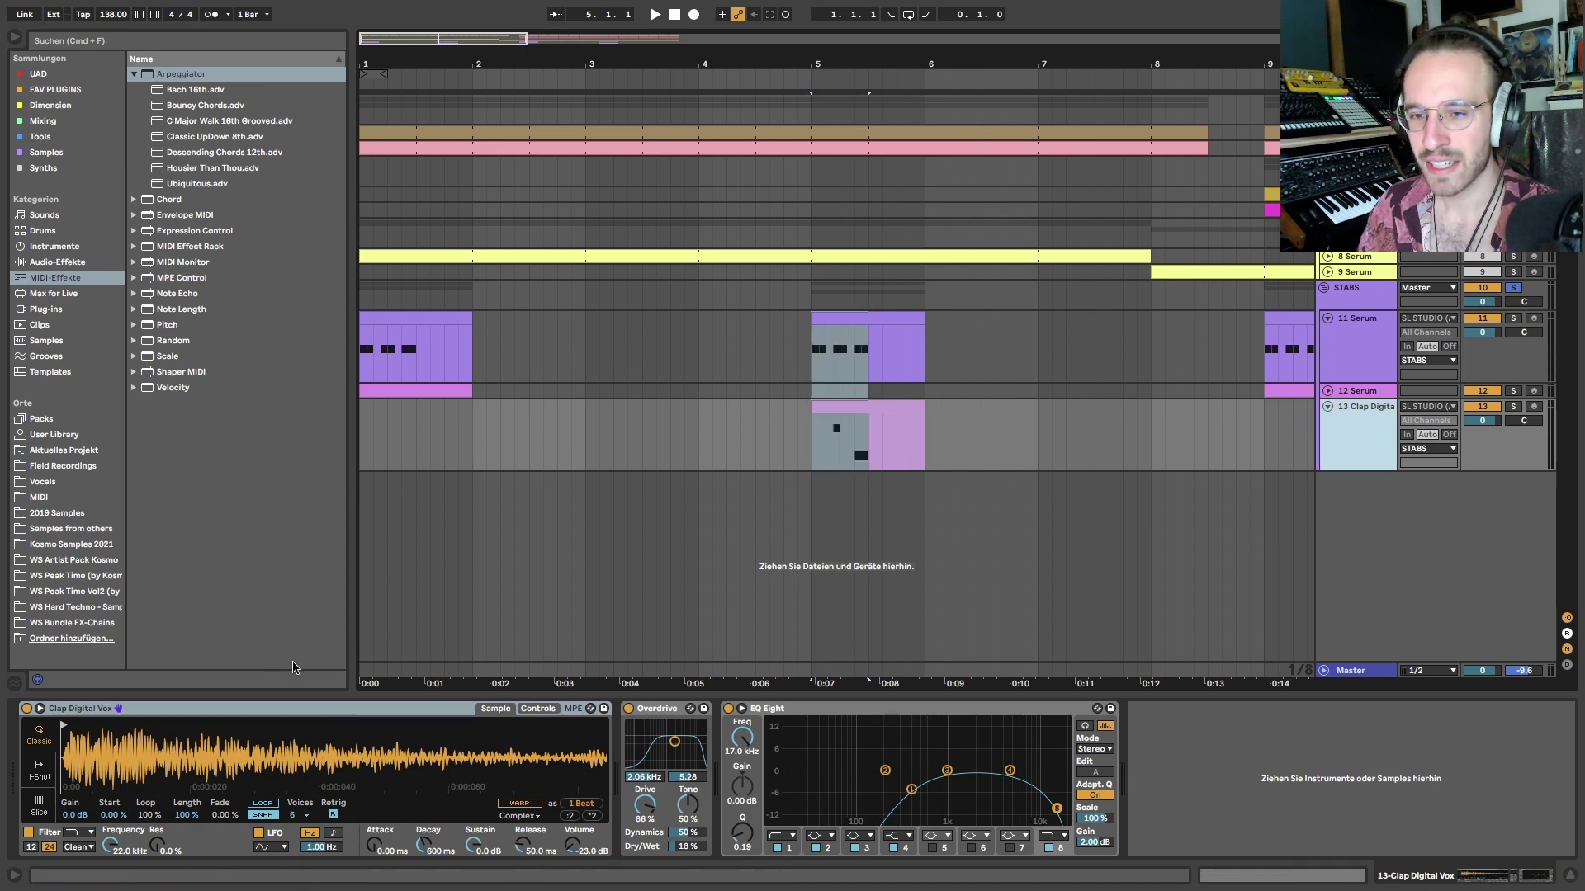
pyautogui.click(850, 317)
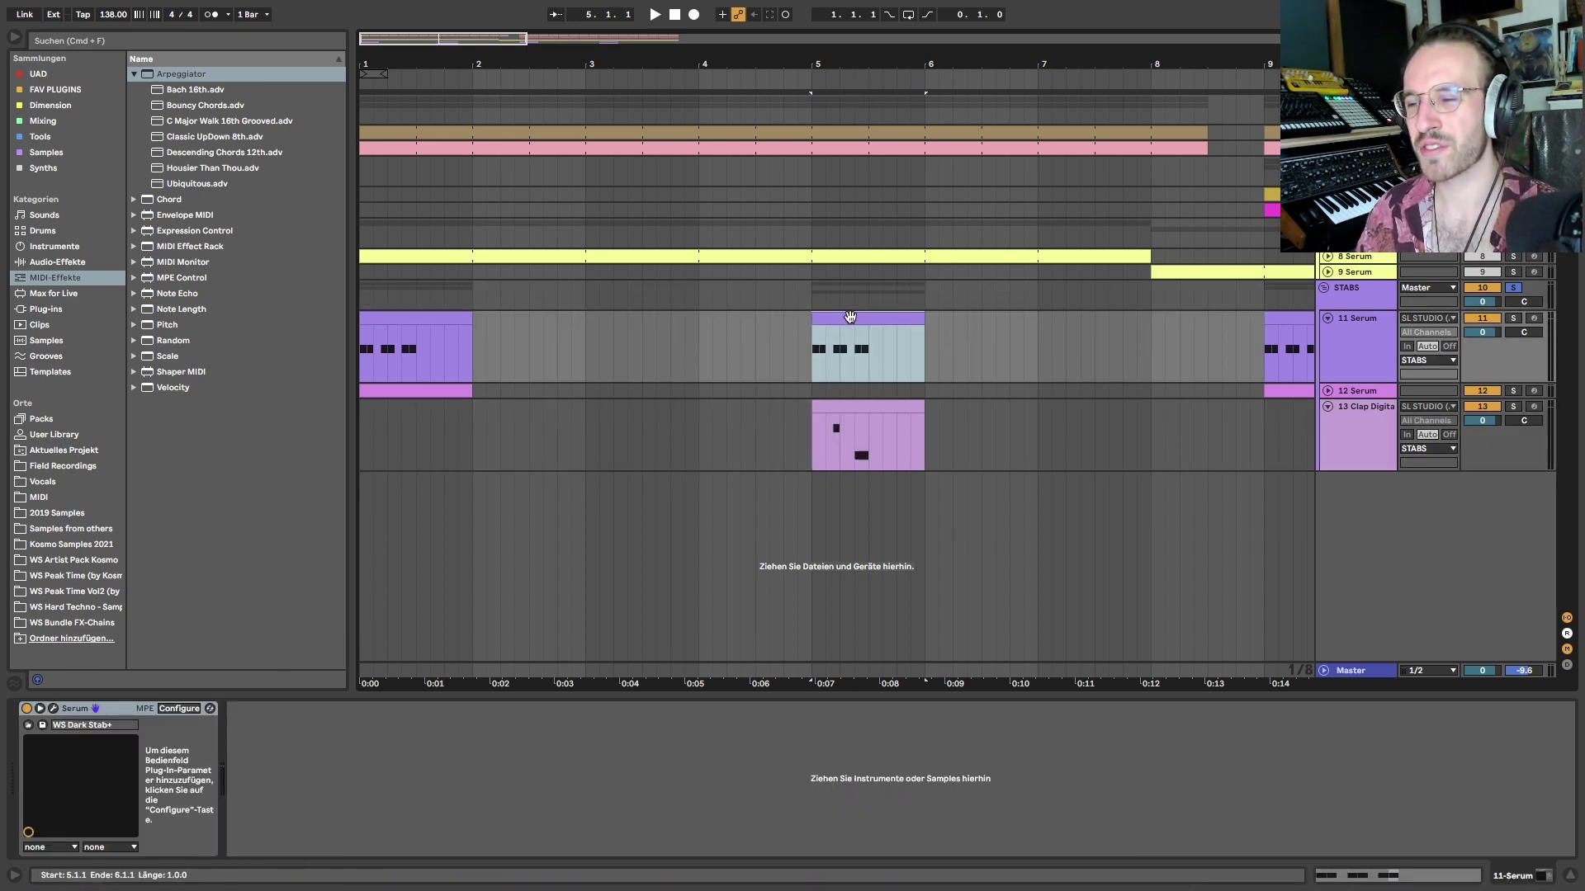
# Solo 13 Clap Digital Vox, clear the STABS group's own solo, and play the clap clip from bar 5
pyautogui.click(887, 427)
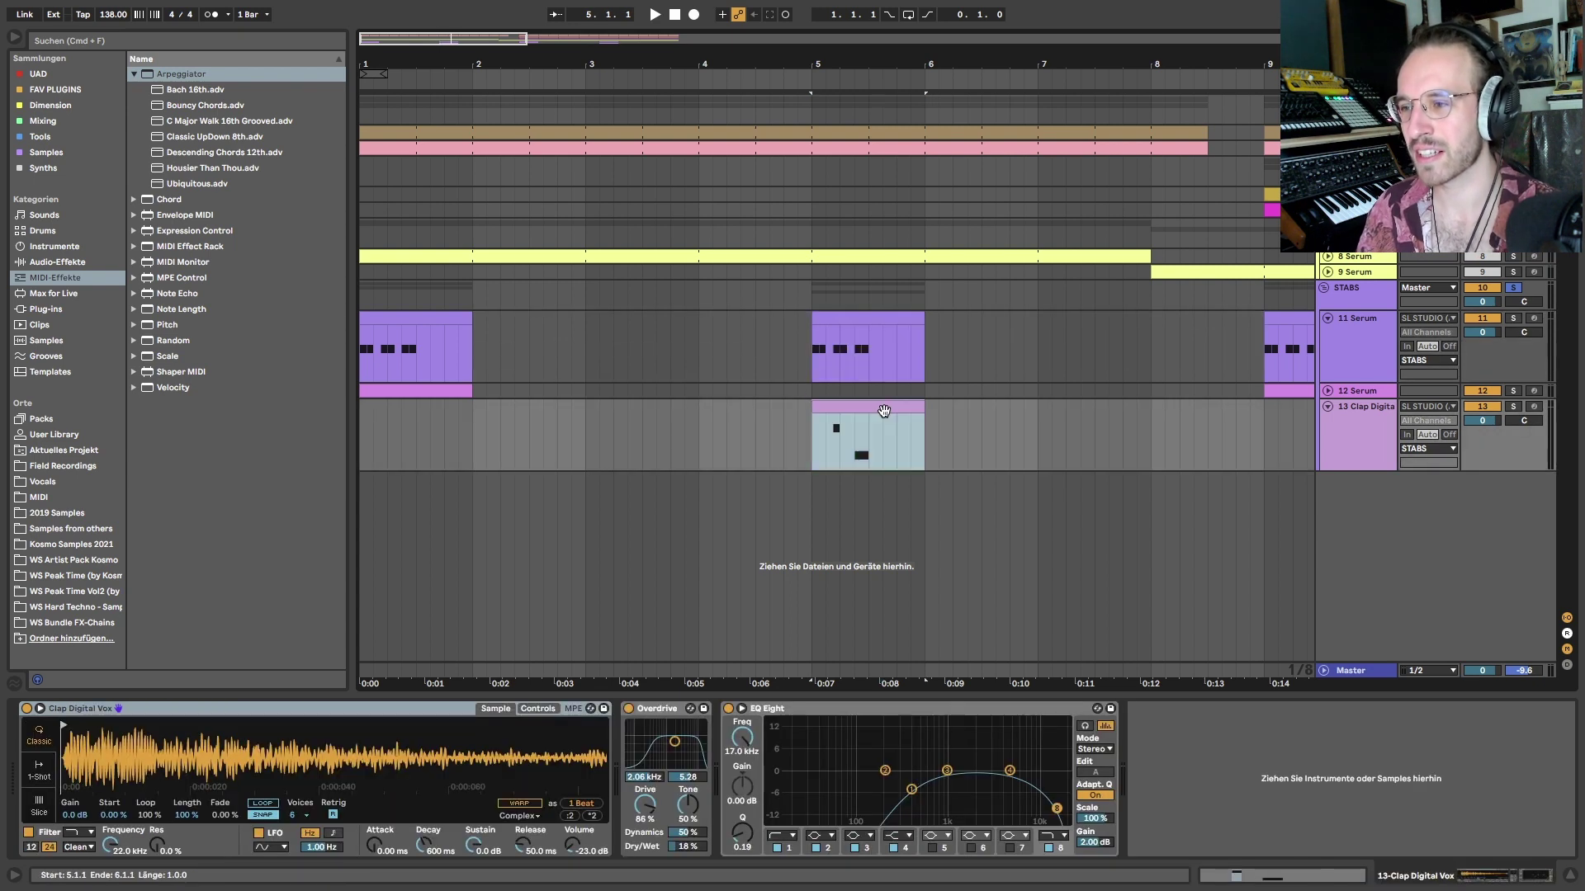
pyautogui.click(1512, 288)
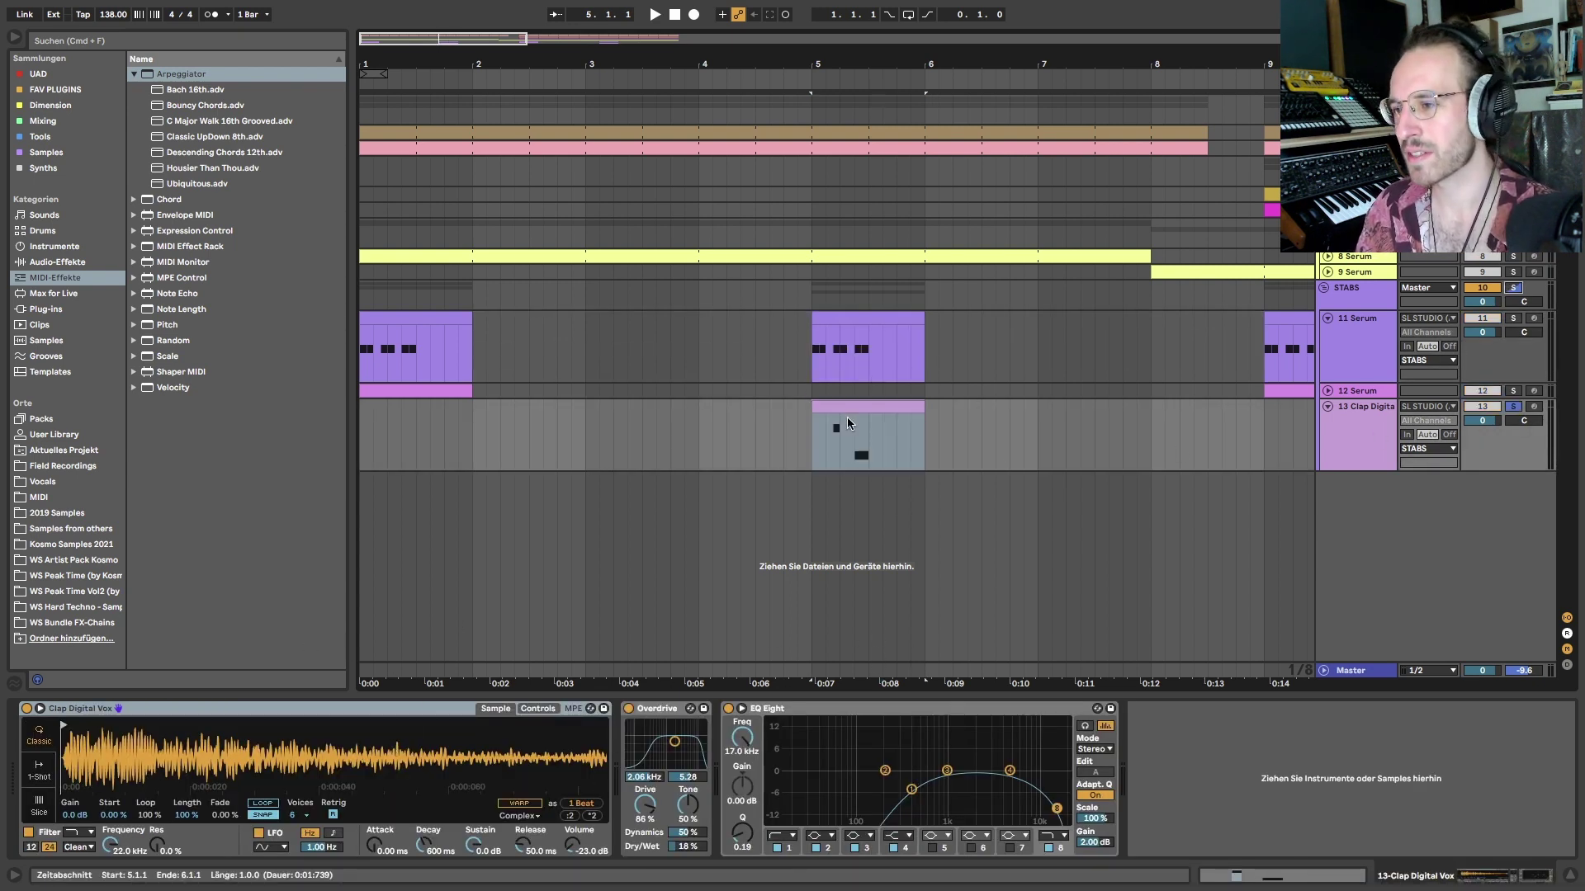
pyautogui.click(848, 423)
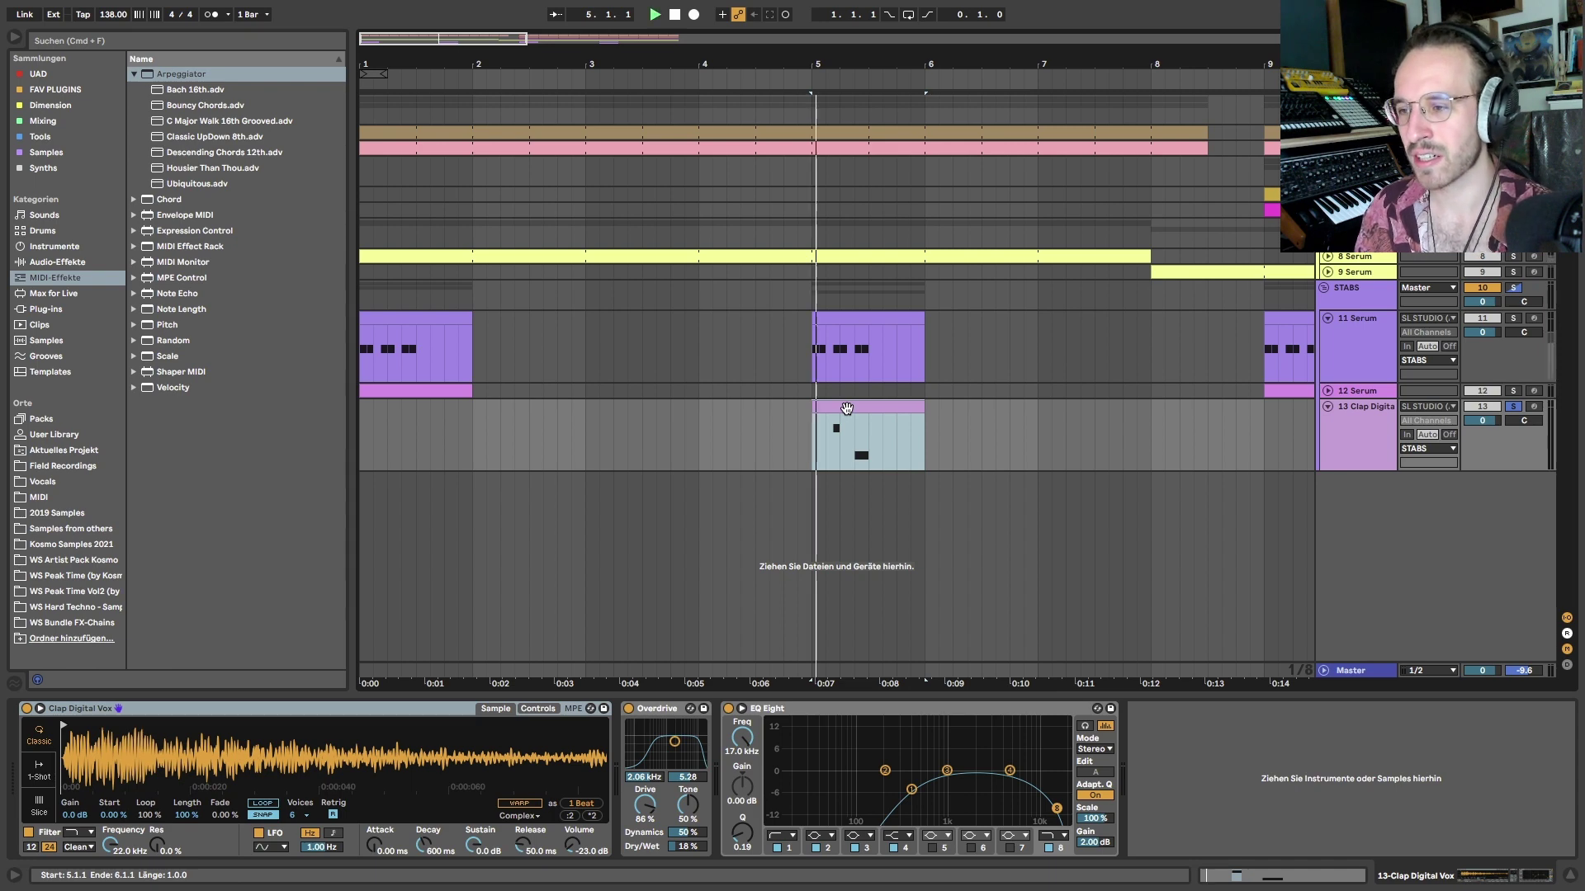
pyautogui.press('space')
# Compare the Clap Digital Vox sound with its Overdrive and EQ Eight bypassed in turn, and with both effects switched on again
pyautogui.click(629, 709)
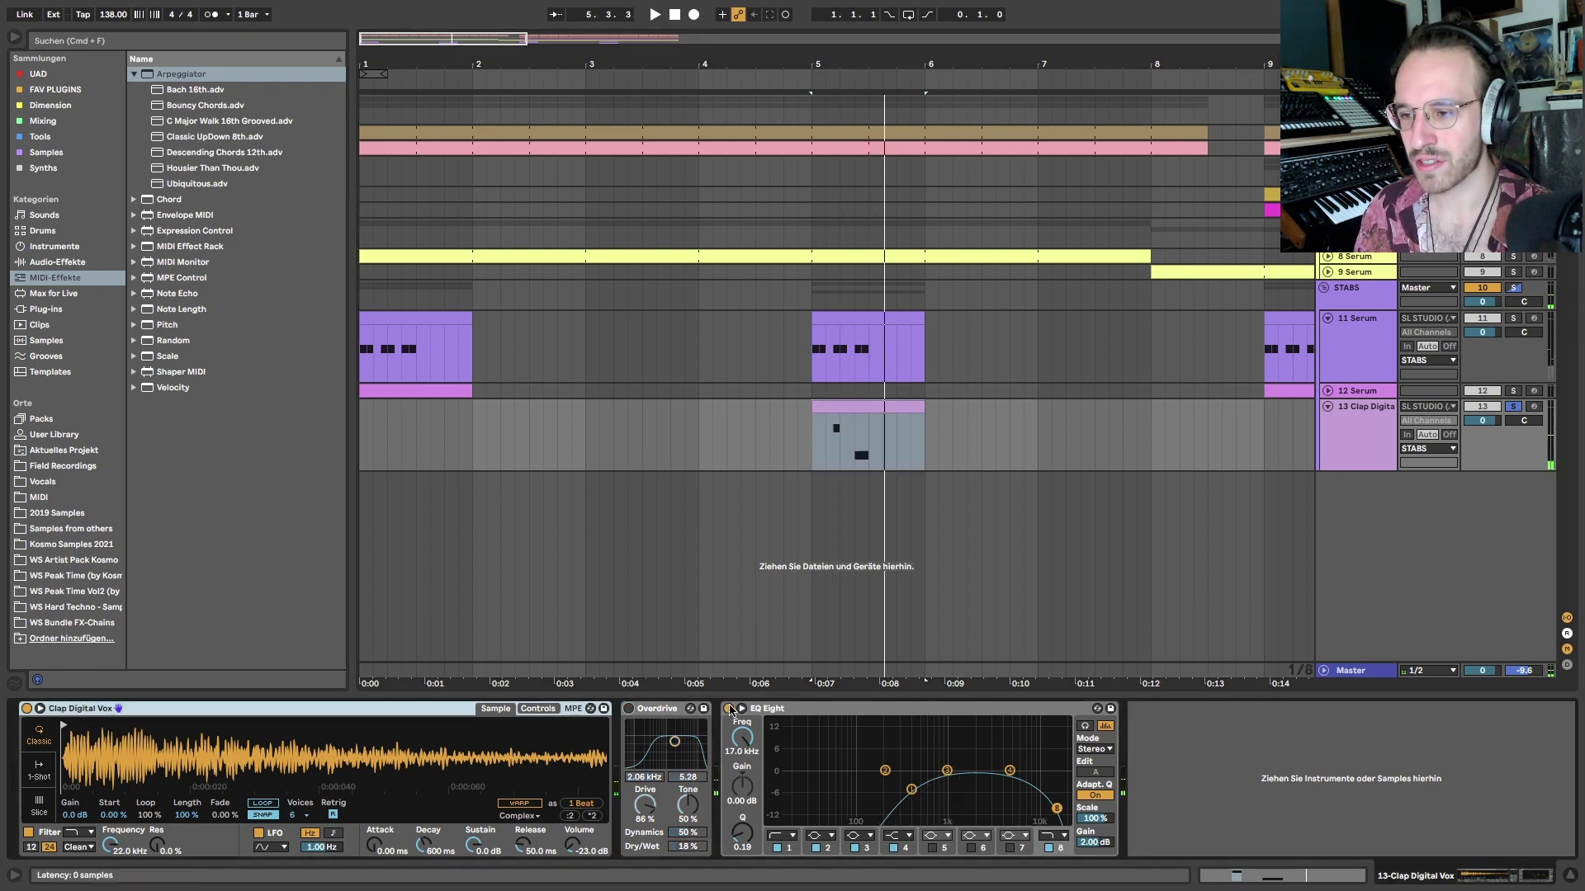
pyautogui.click(730, 709)
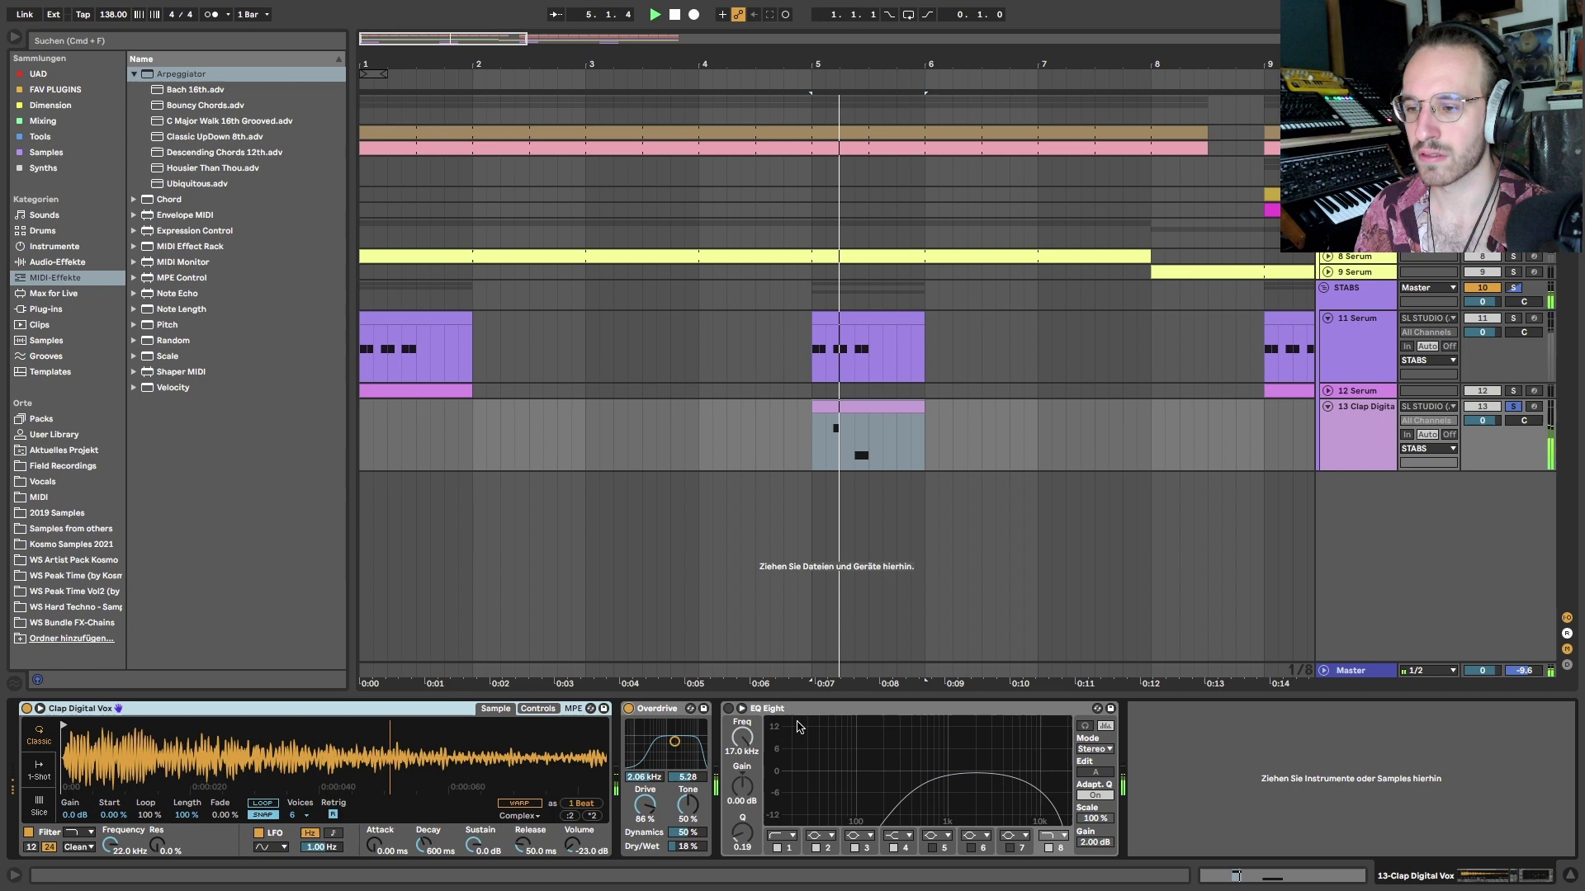
pyautogui.press('space')
pyautogui.press('space')
pyautogui.click(729, 709)
pyautogui.press('space')
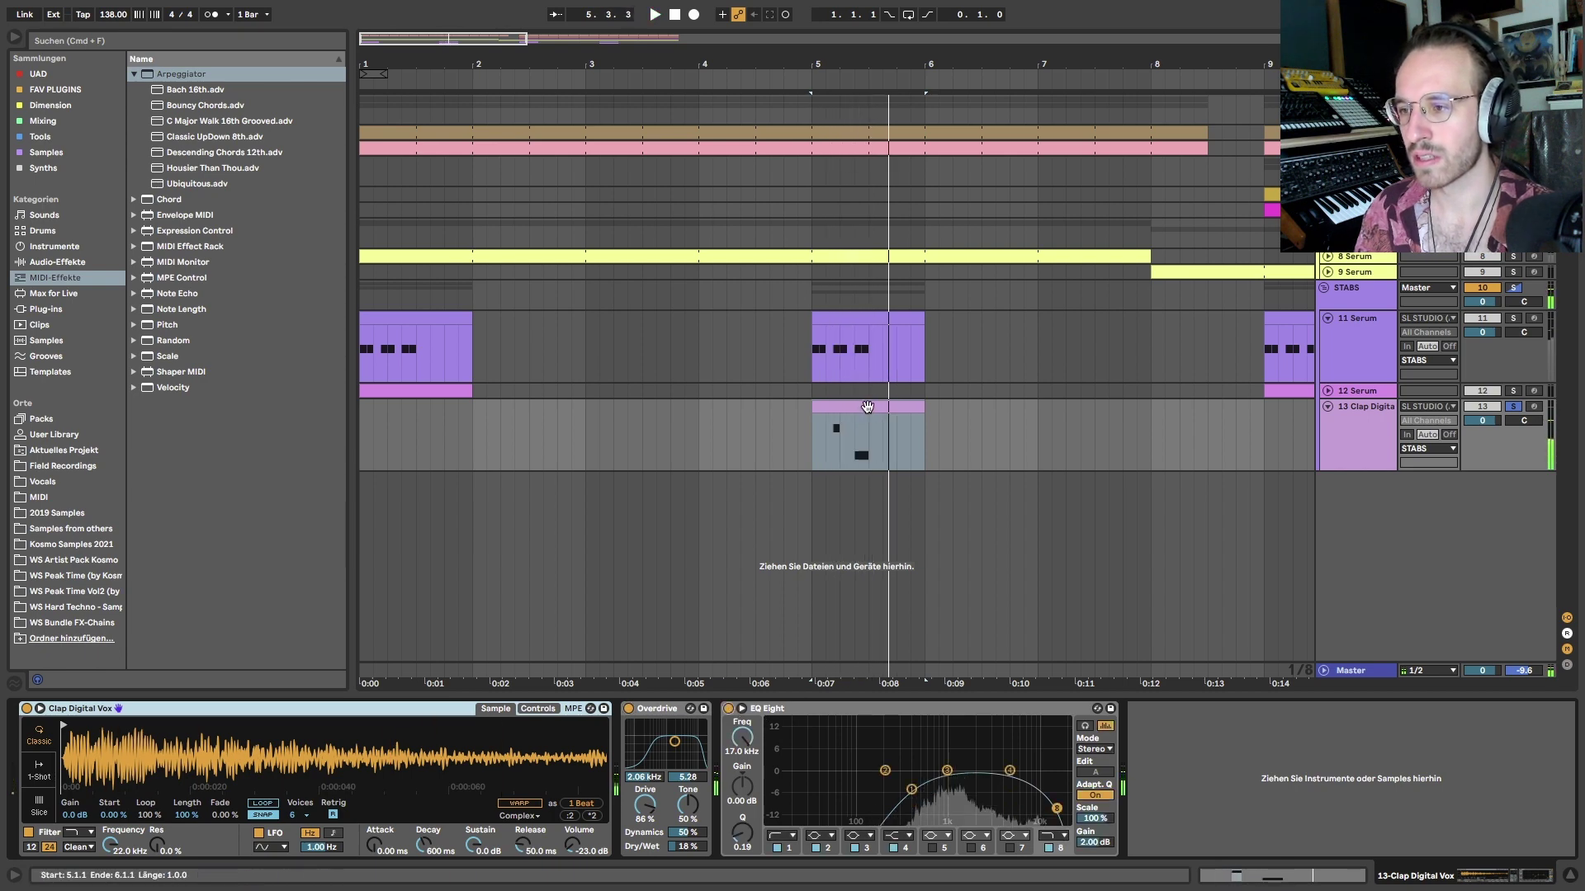
# Open the Clap Digital Vox clip's MIDI notes at bar 5, examine the C3 and A2 notes, and return to the track's devices
pyautogui.doubleClick(867, 406)
pyautogui.moveTo(528, 487); pyautogui.dragTo(935, 682)
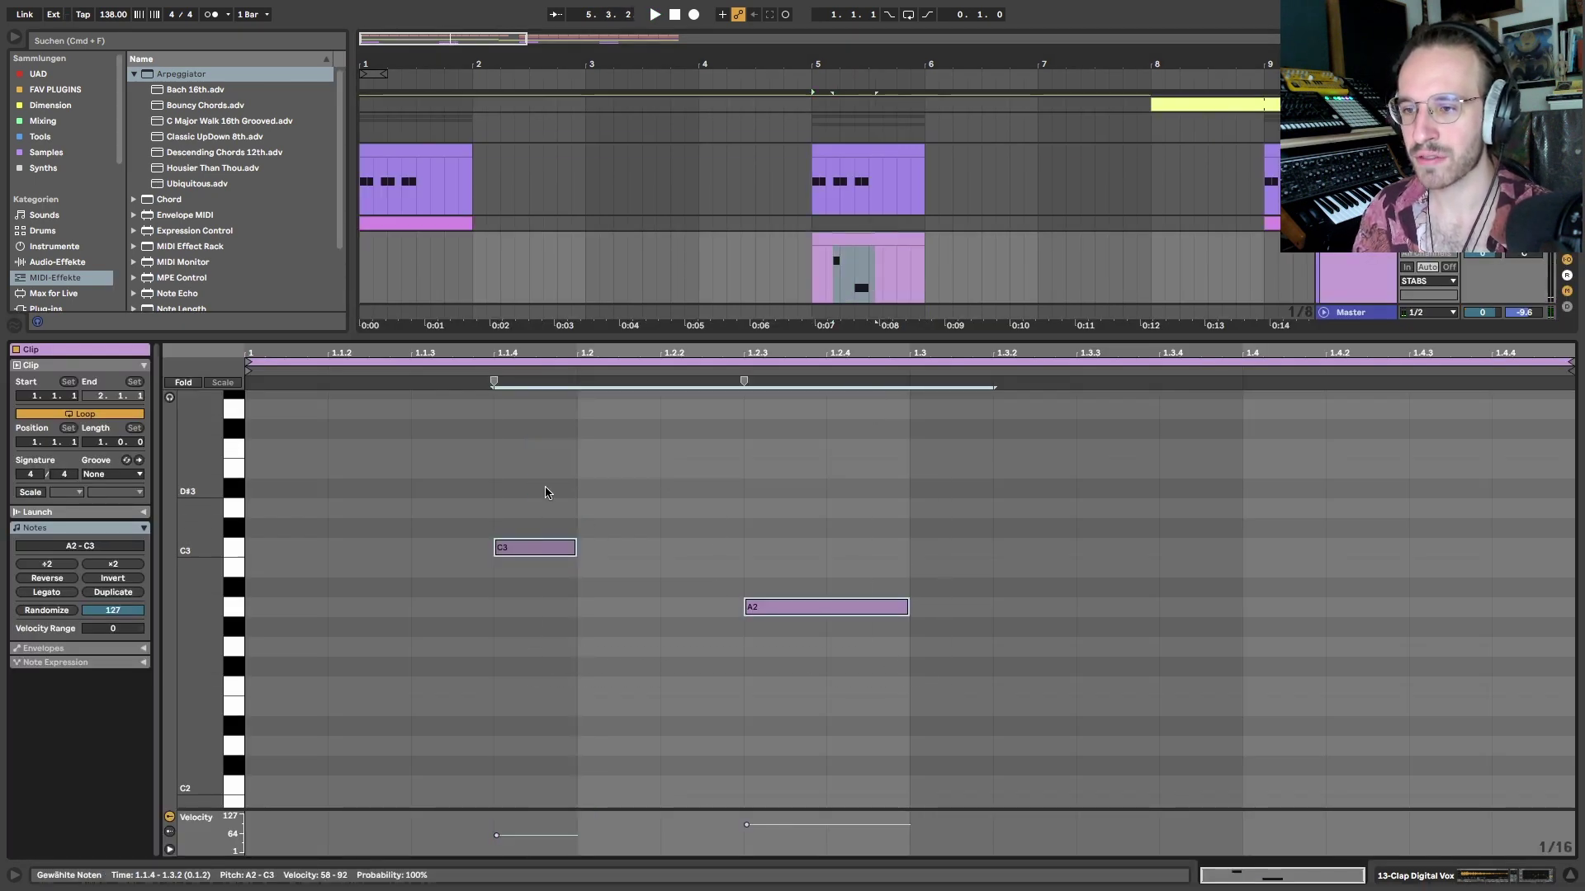
pyautogui.moveTo(545, 493); pyautogui.dragTo(876, 678)
pyautogui.click(863, 632)
pyautogui.hotkey('shift', 'Tab')
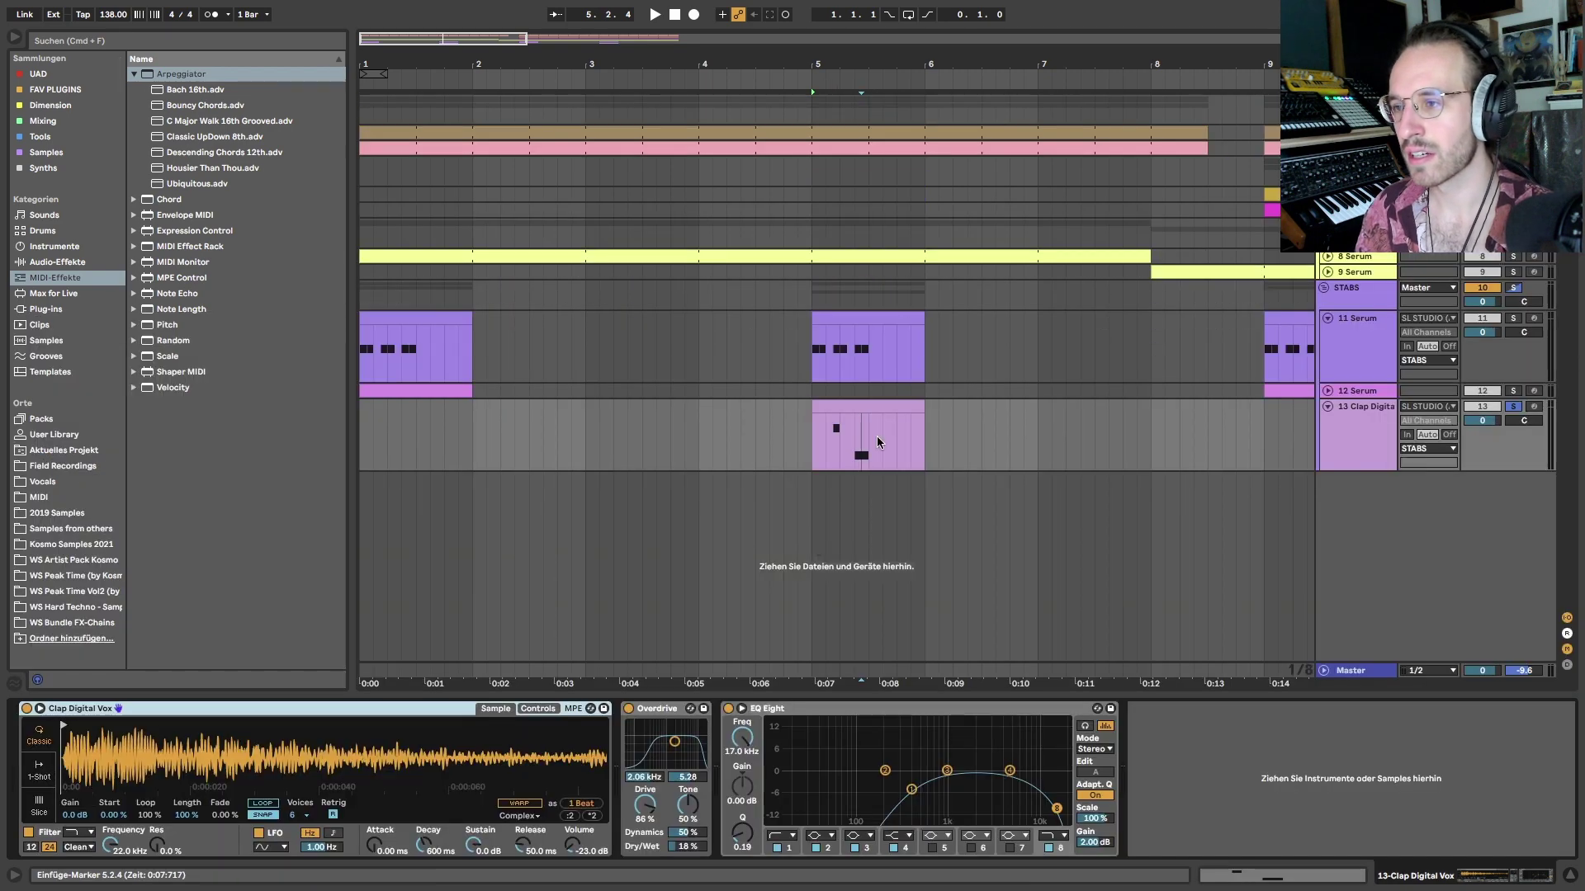
# Add 11 Serum to the solo and play its clip together with Clap Digital Vox repeatedly from bar 5
pyautogui.click(843, 317)
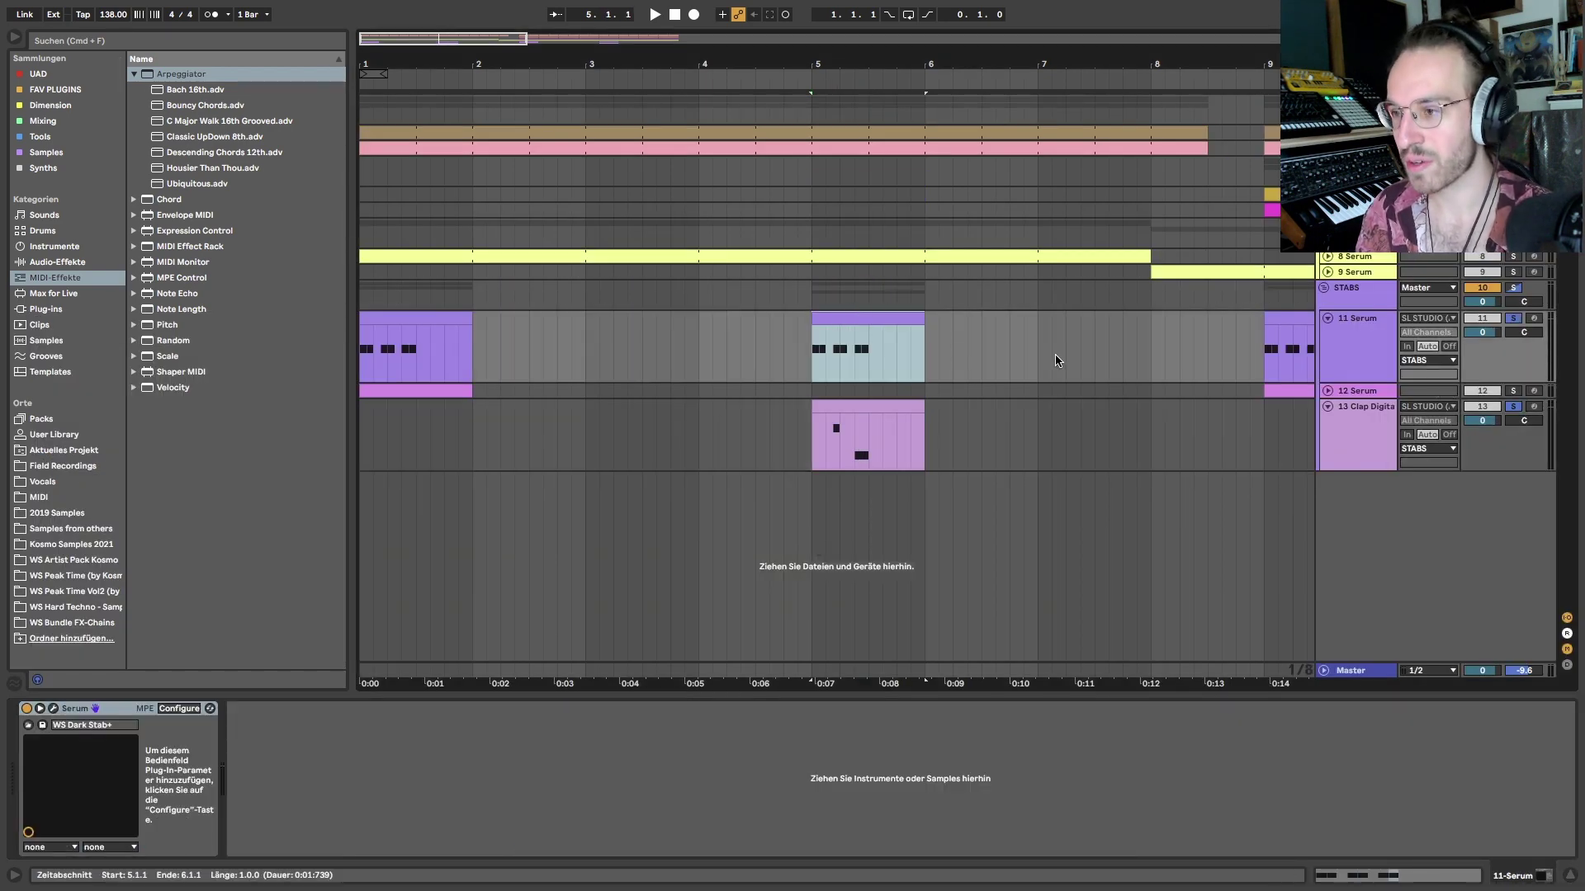
pyautogui.click(916, 327)
pyautogui.press('space')
pyautogui.press('space')
pyautogui.click(882, 314)
pyautogui.press('space')
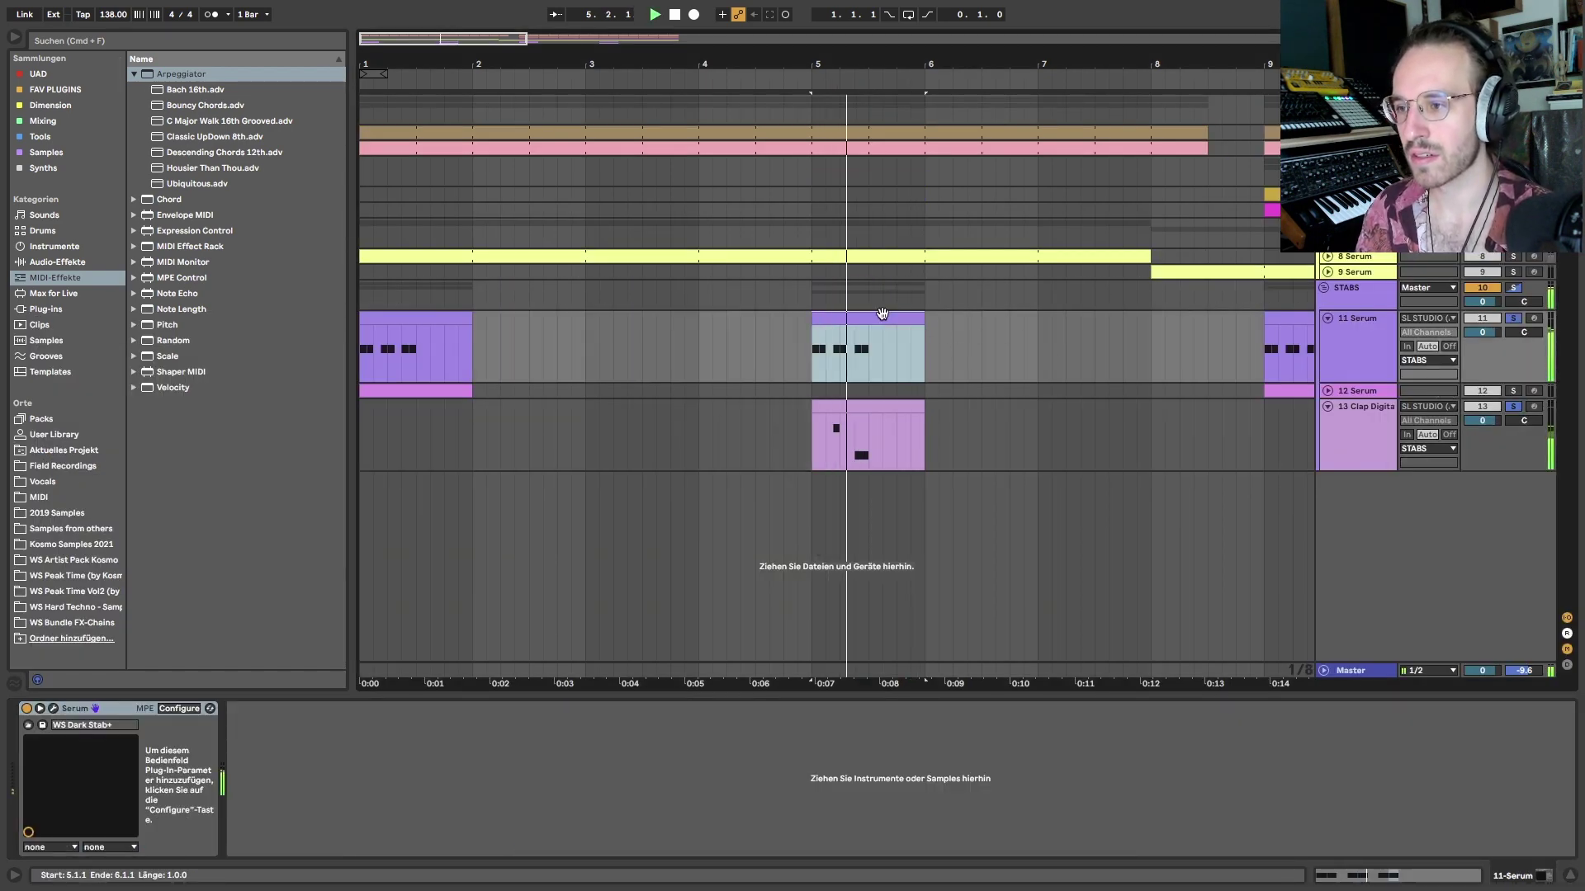
pyautogui.press('space')
pyautogui.press('space')
pyautogui.press('space')
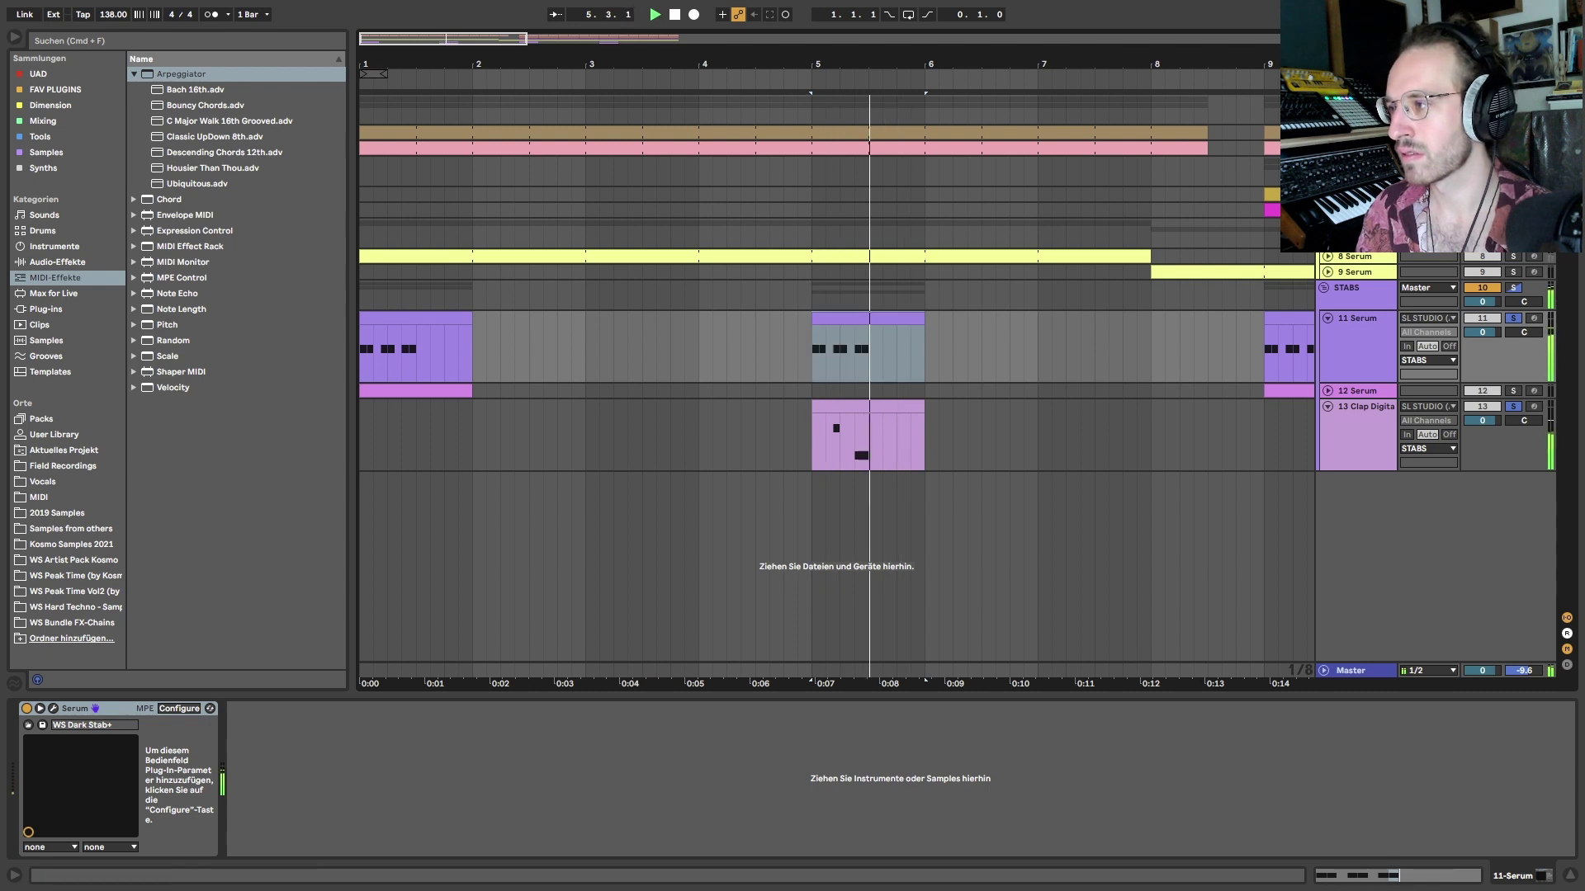
pyautogui.press('space')
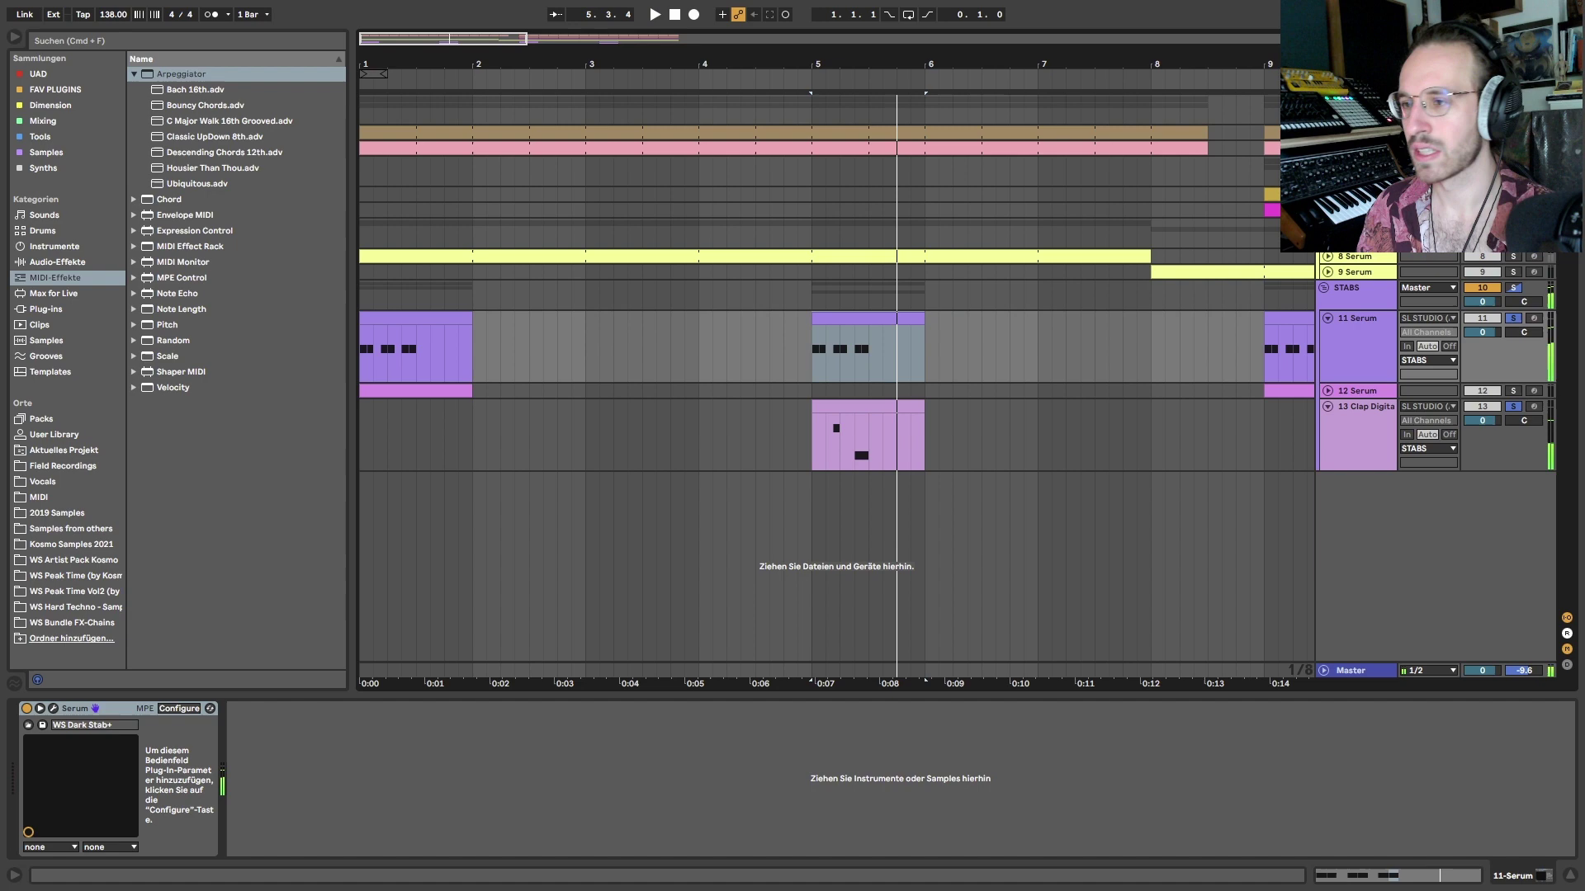
# Select the Clap Digital Vox clip's second note from 5.2.3 to 5.3.1 and clear the solos in the STABS group
pyautogui.click(864, 457)
pyautogui.click(864, 456)
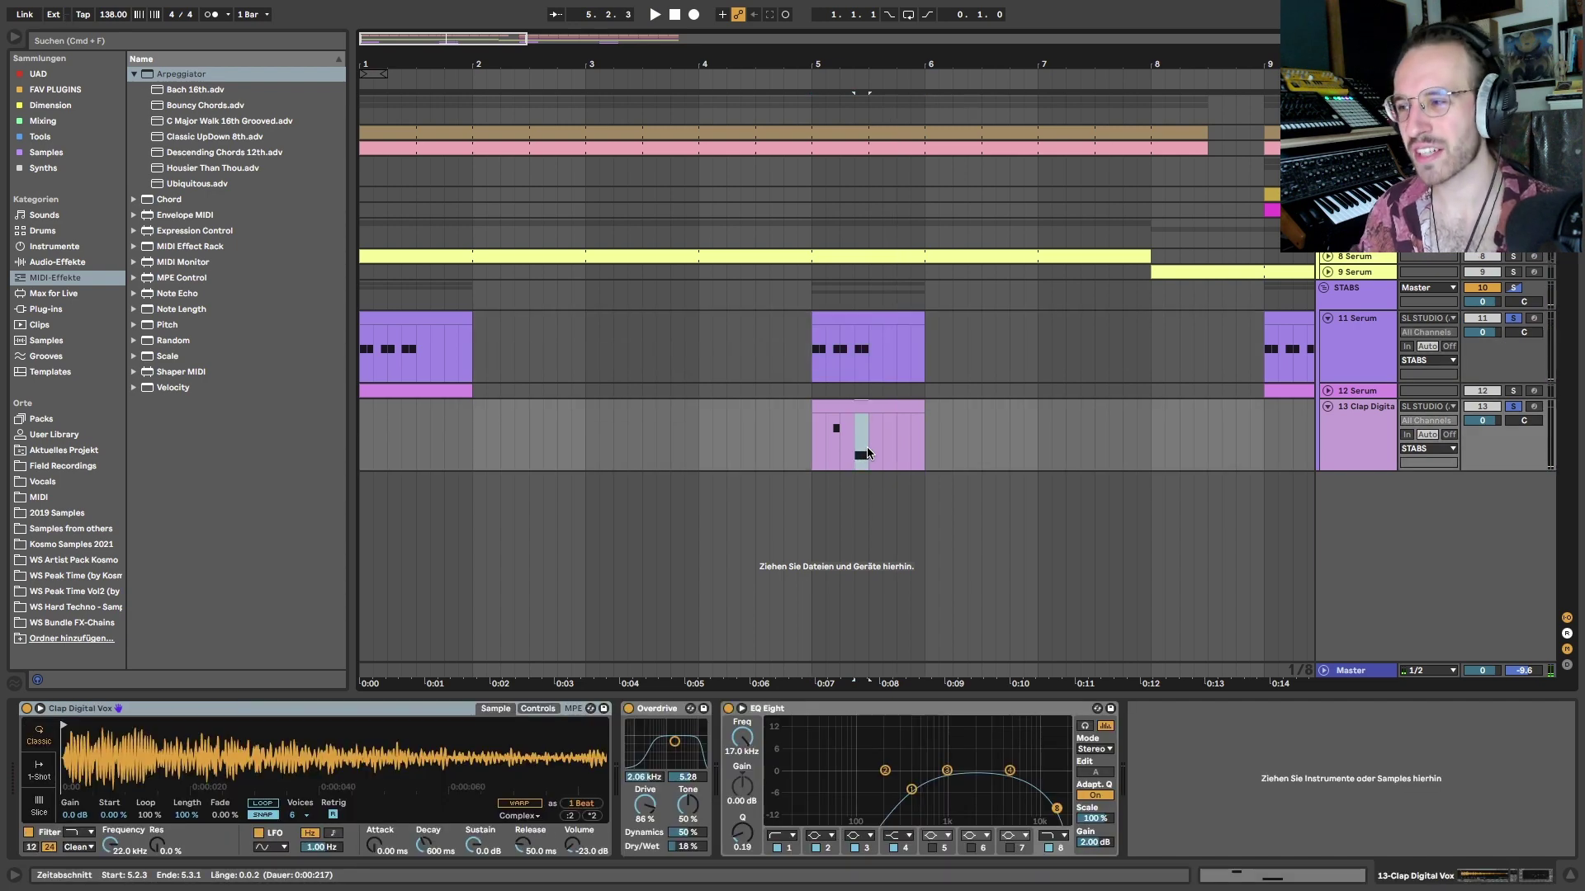
pyautogui.click(1515, 320)
# Fold the 11 Serum and 13 Clap Digital Vox tracks in the STABS group
pyautogui.click(1358, 374)
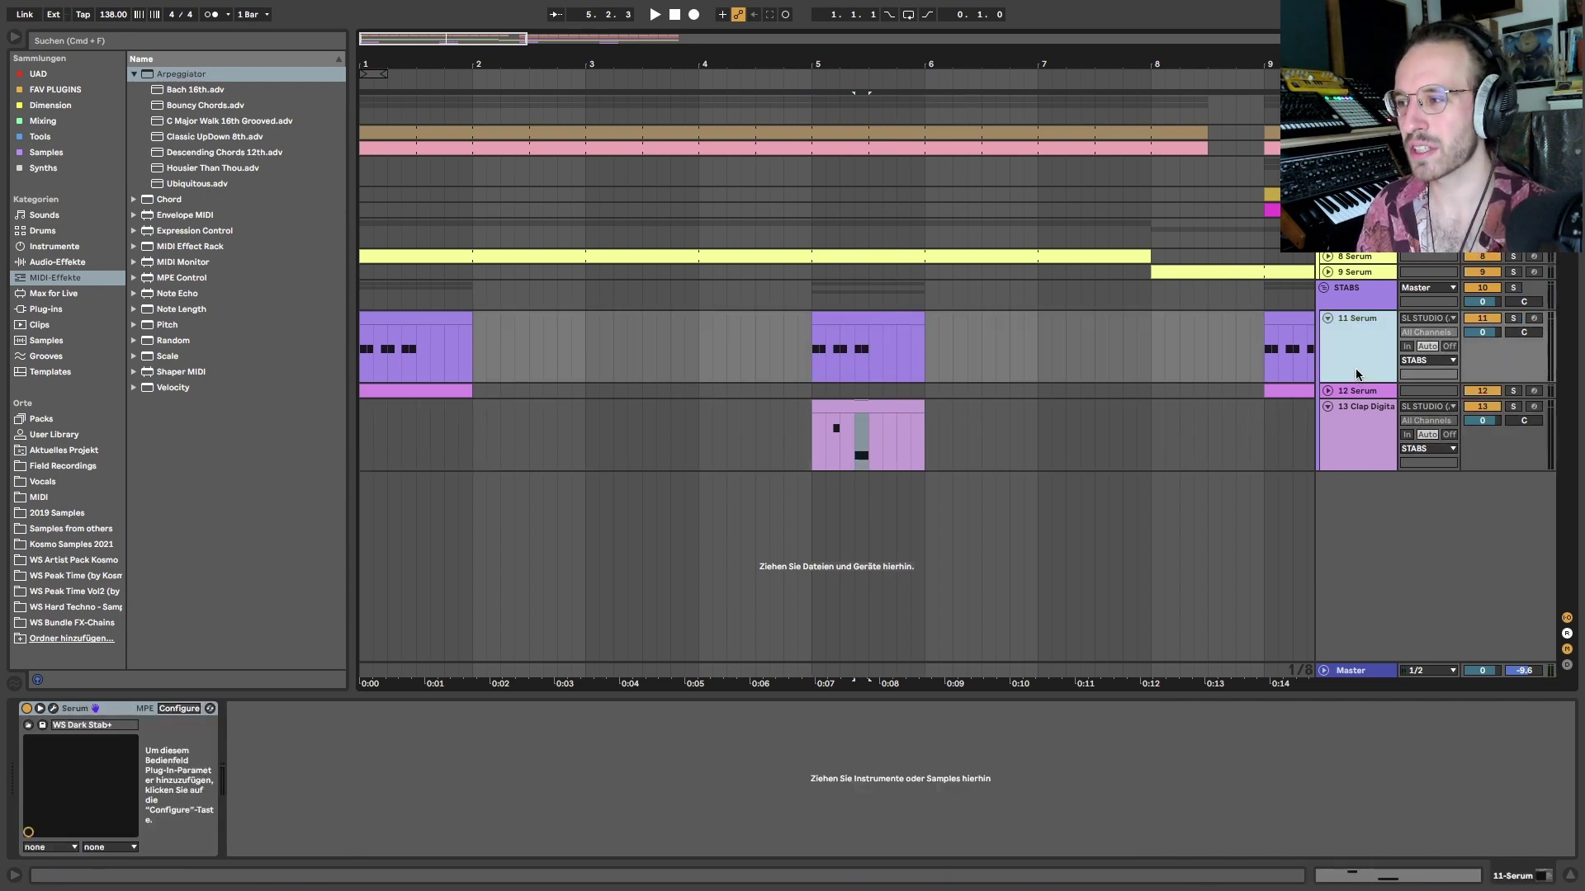
pyautogui.press('Left')
pyautogui.press('Down')
pyautogui.press('Left')
pyautogui.press('Down')
pyautogui.press('Down')
pyautogui.press('Left')
pyautogui.press('Down')
pyautogui.press('Down')
pyautogui.press('Down')
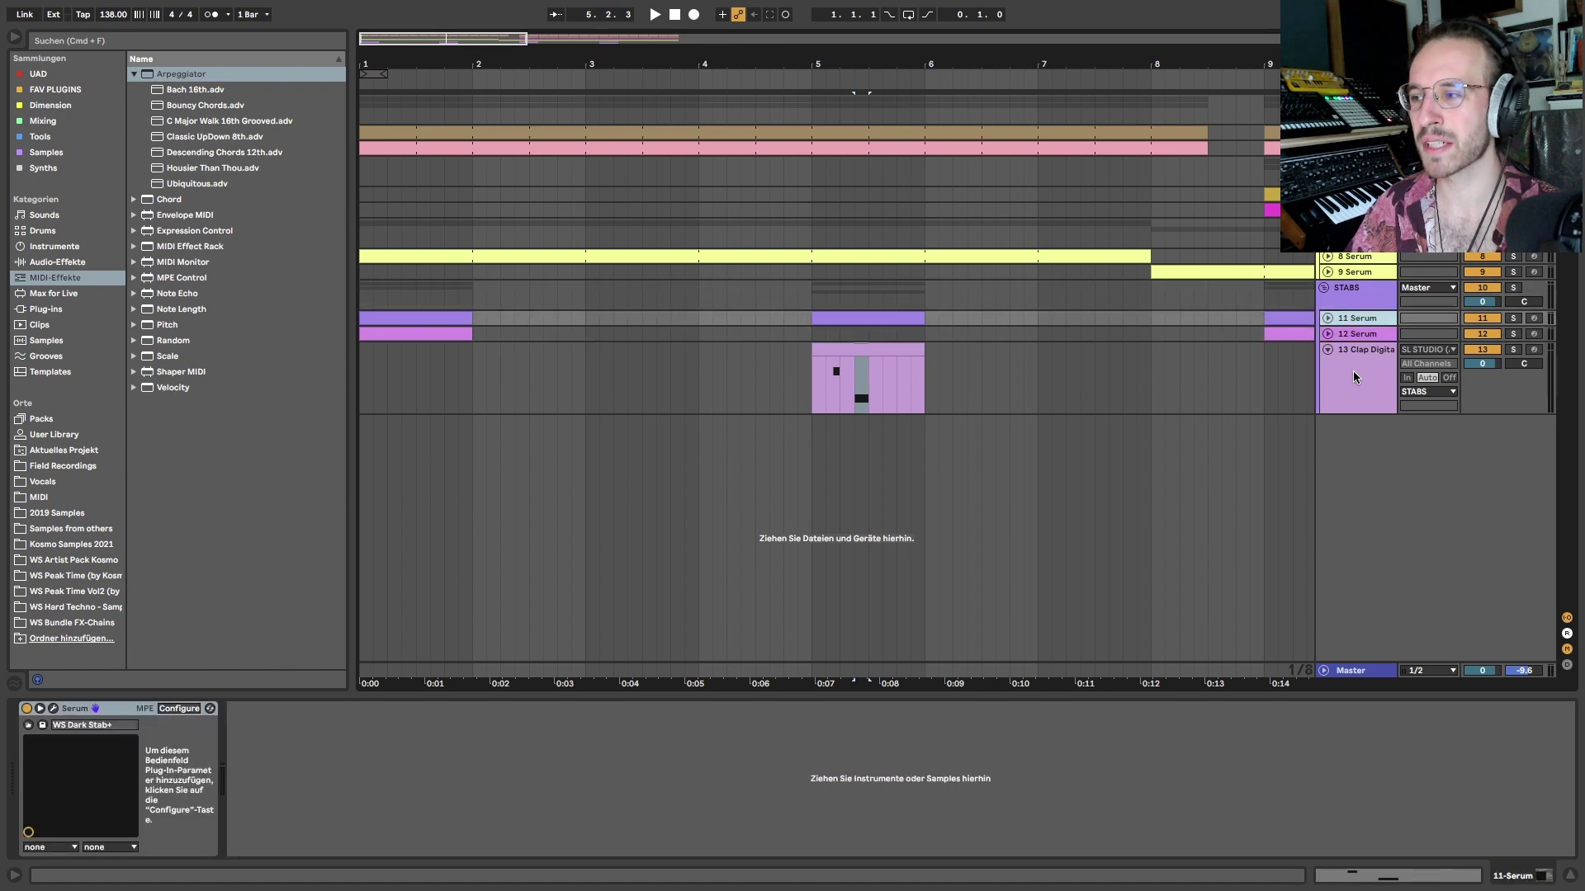
pyautogui.press('Left')
# Collapse the Arpeggiator folder in the browser and play the full unsoloed arrangement from bar 1 with the kick clip selected
pyautogui.scroll(-10, 679, 361)
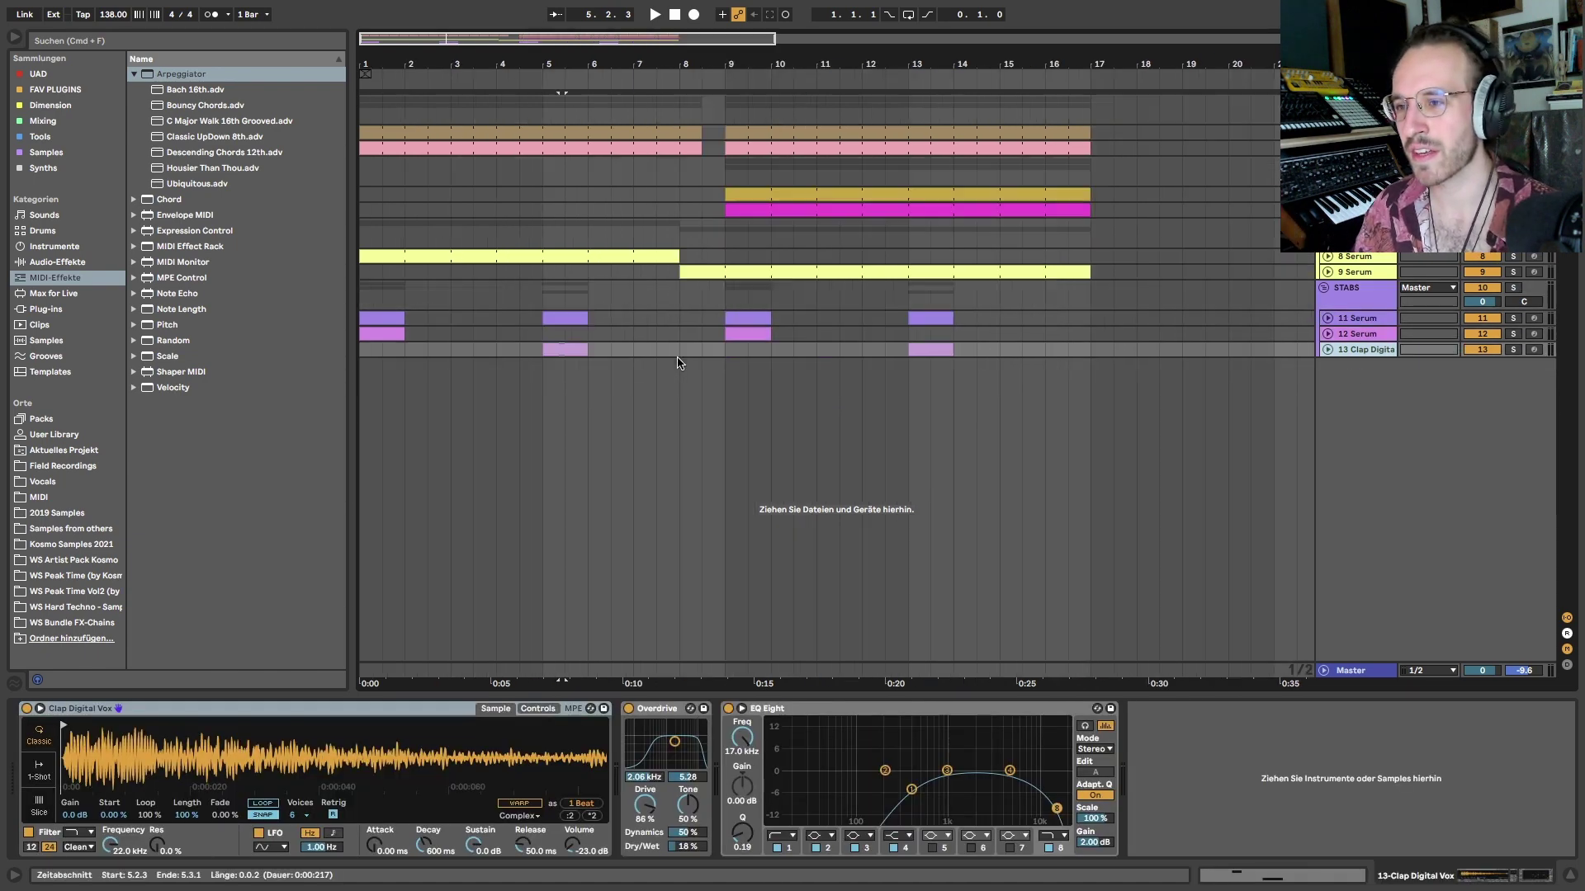
pyautogui.press('+')
pyautogui.press('+')
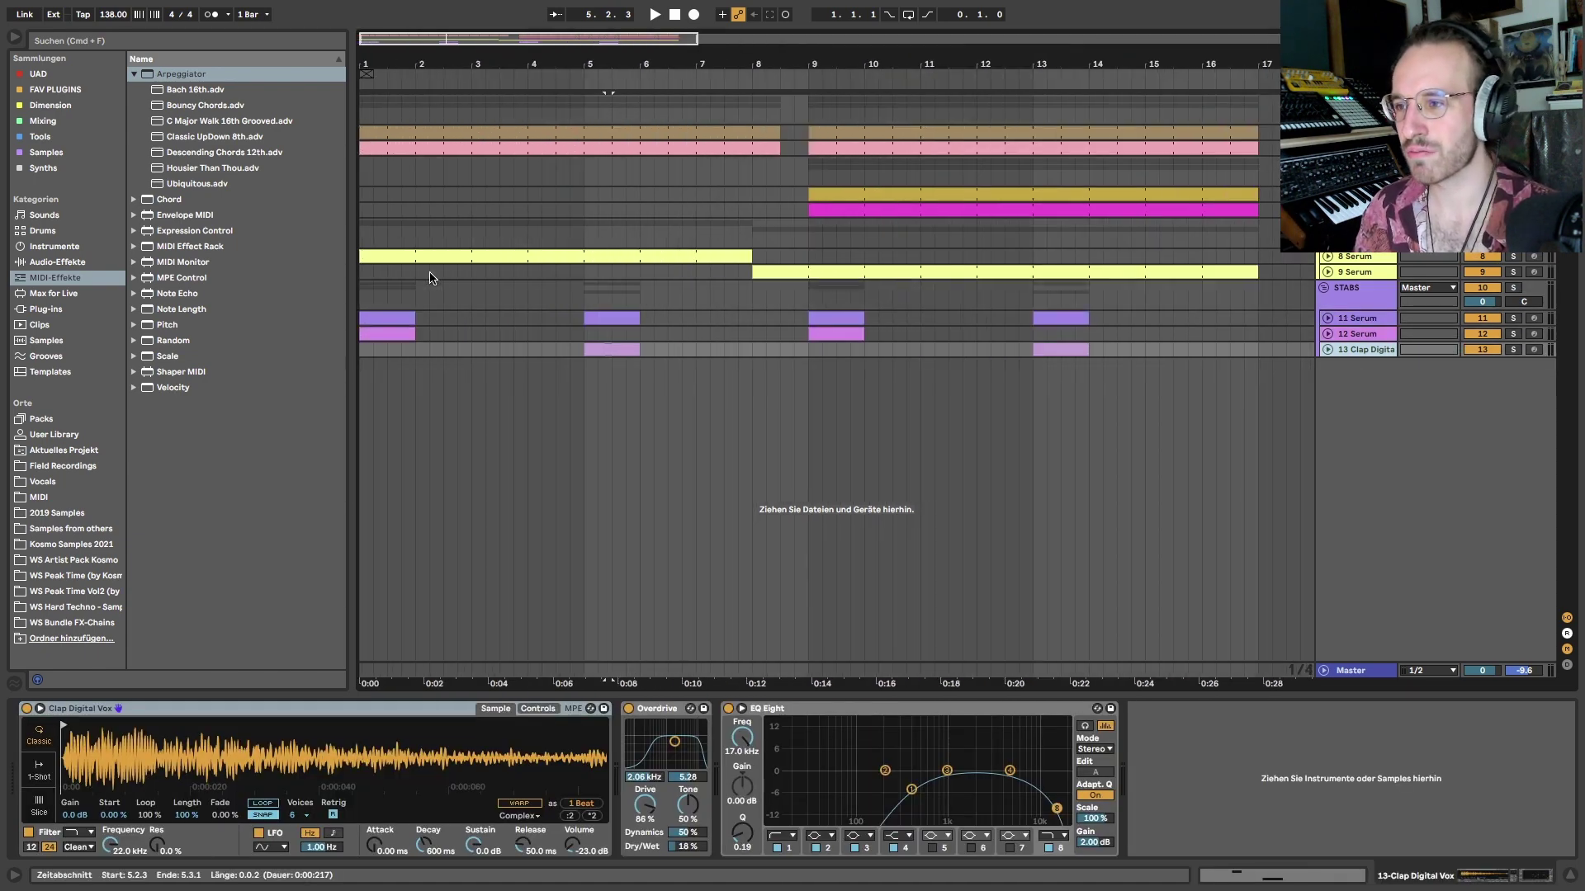
pyautogui.click(675, 15)
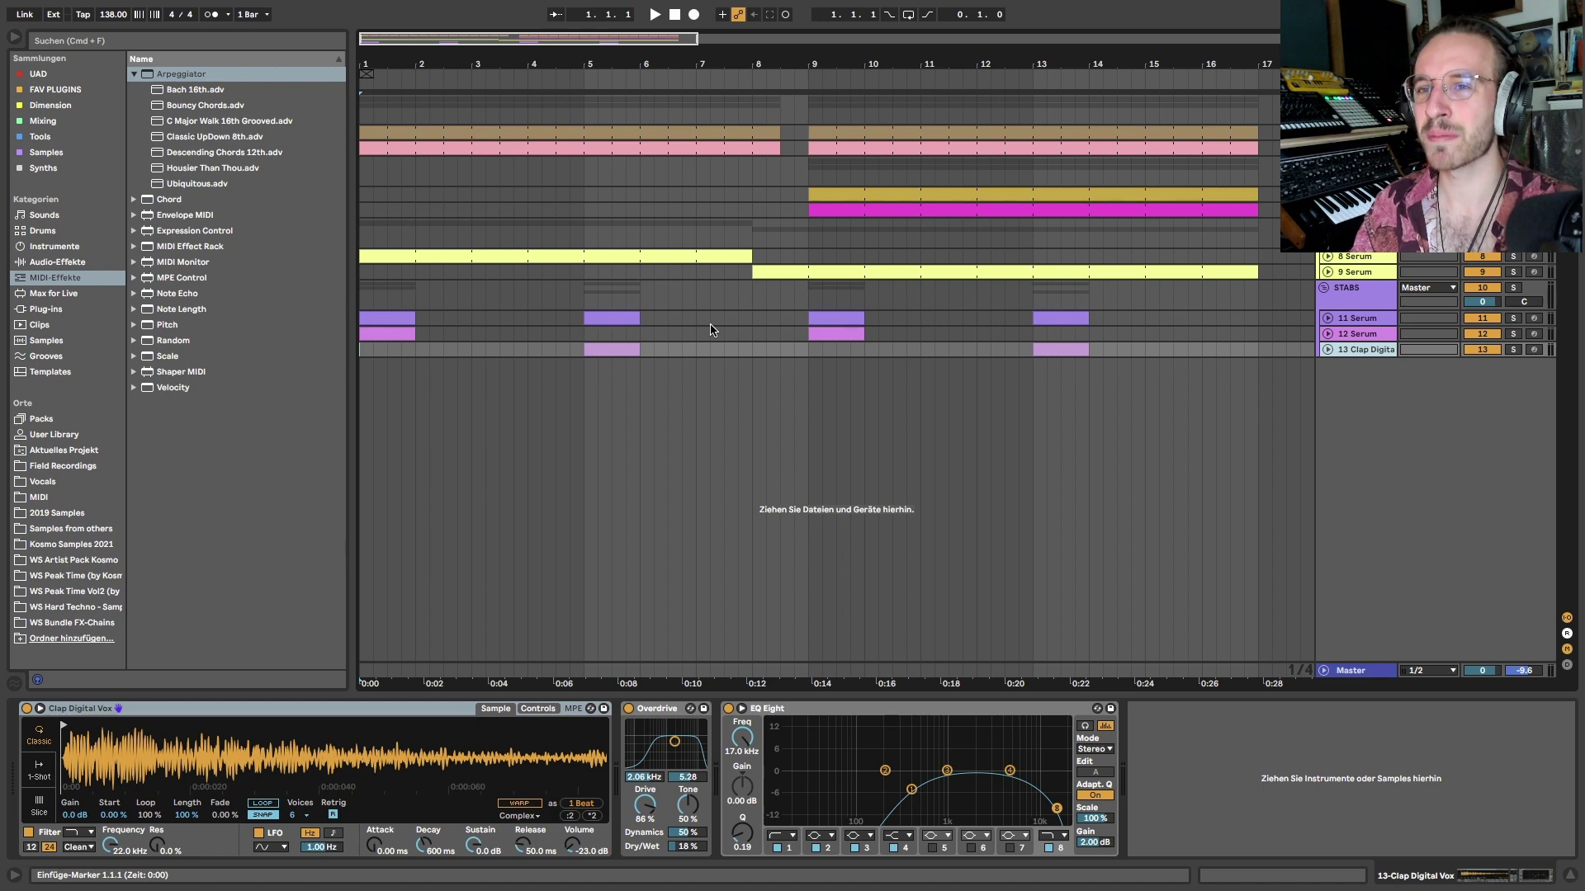
pyautogui.click(134, 74)
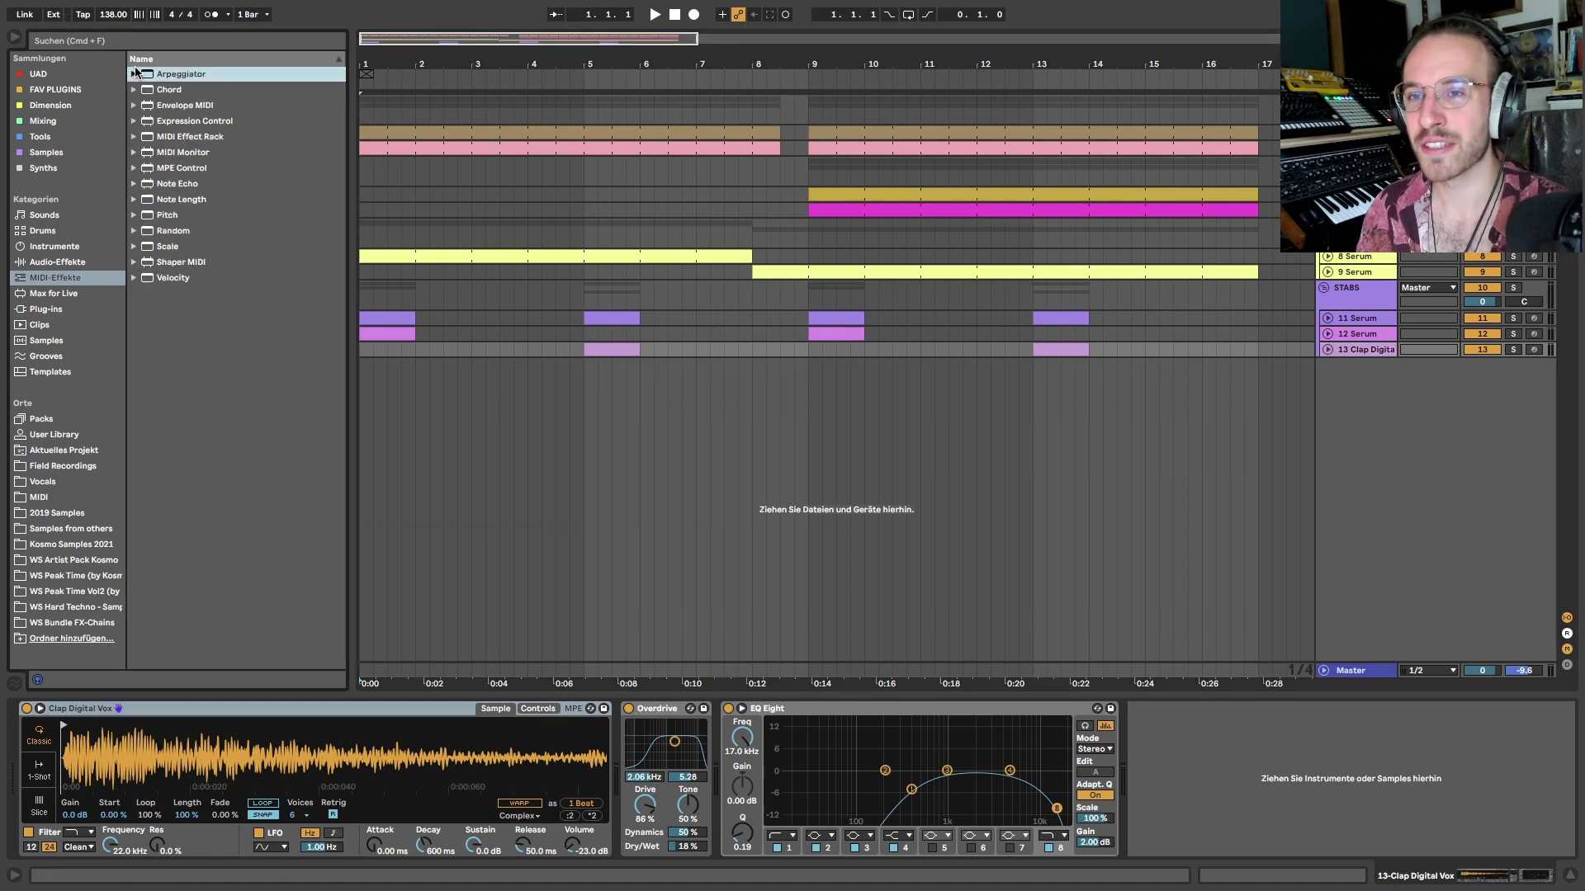
pyautogui.click(406, 128)
pyautogui.press('space')
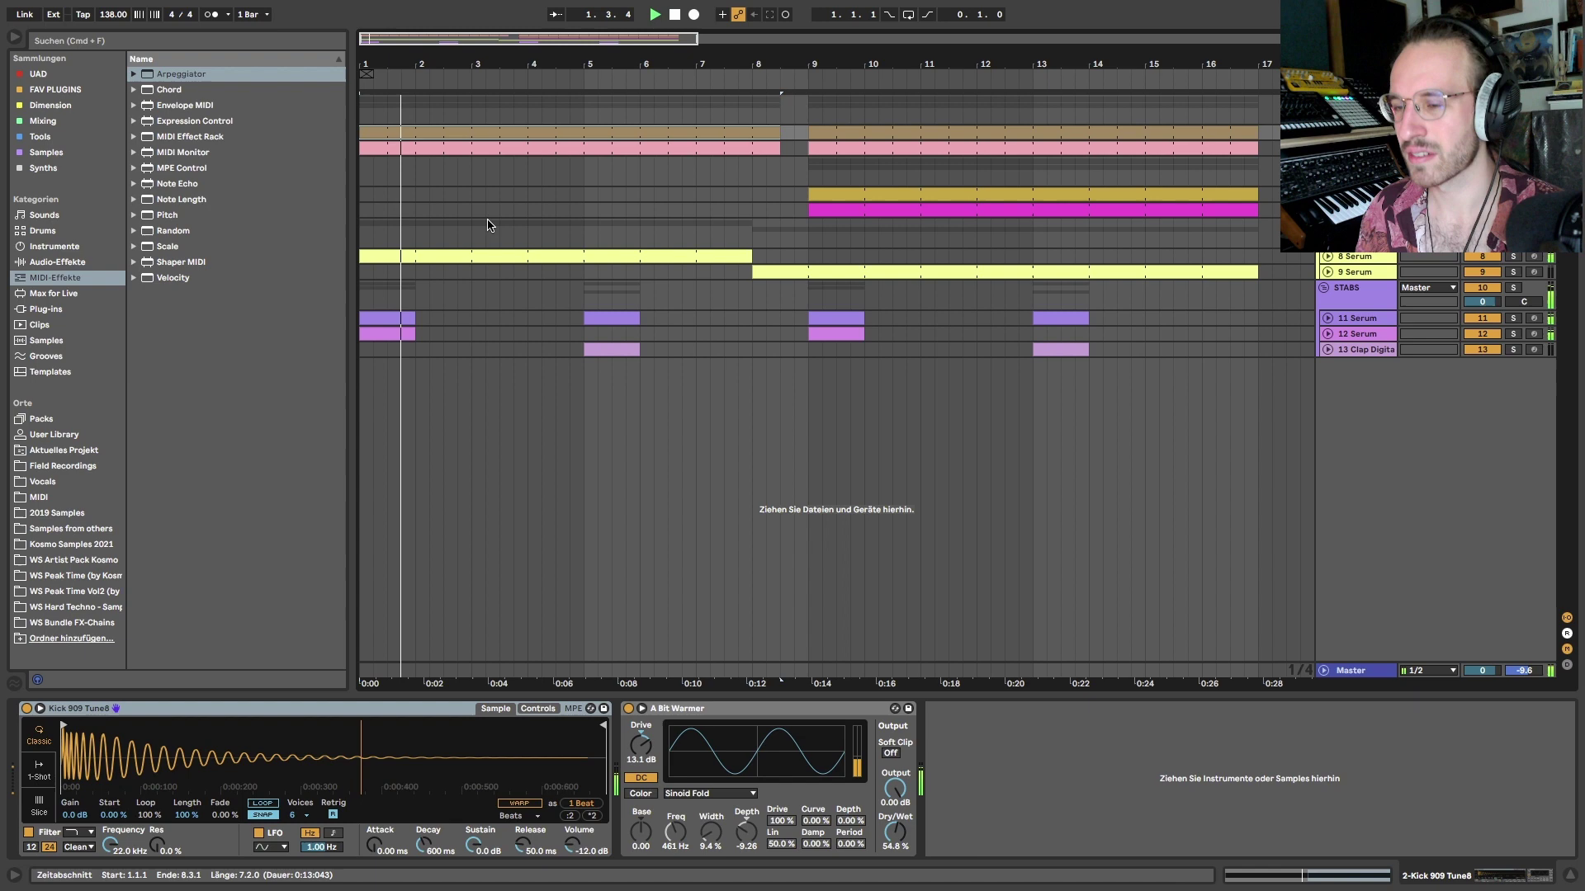